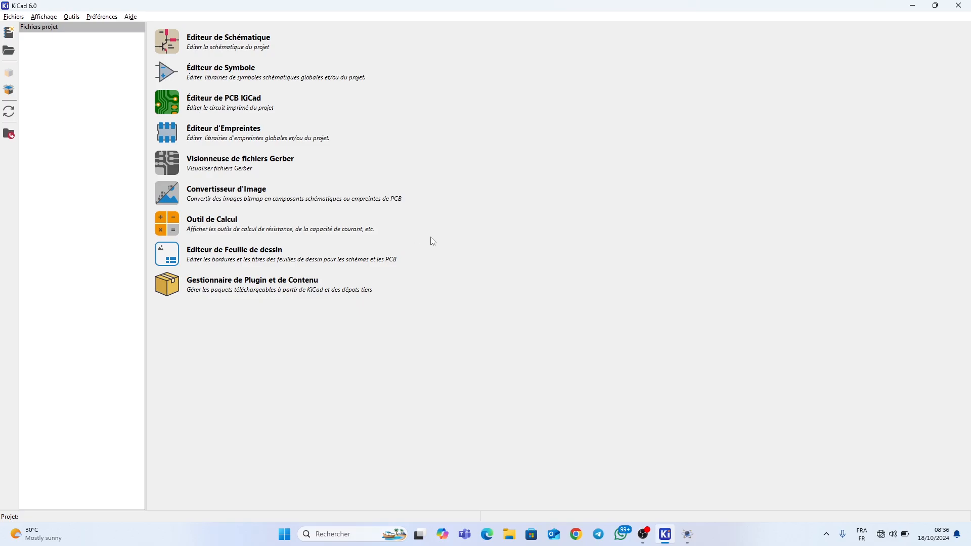
Step: Switch to Proteus and open the sample project Oscillators 2 from the Interactive Simulation category
click(687, 534)
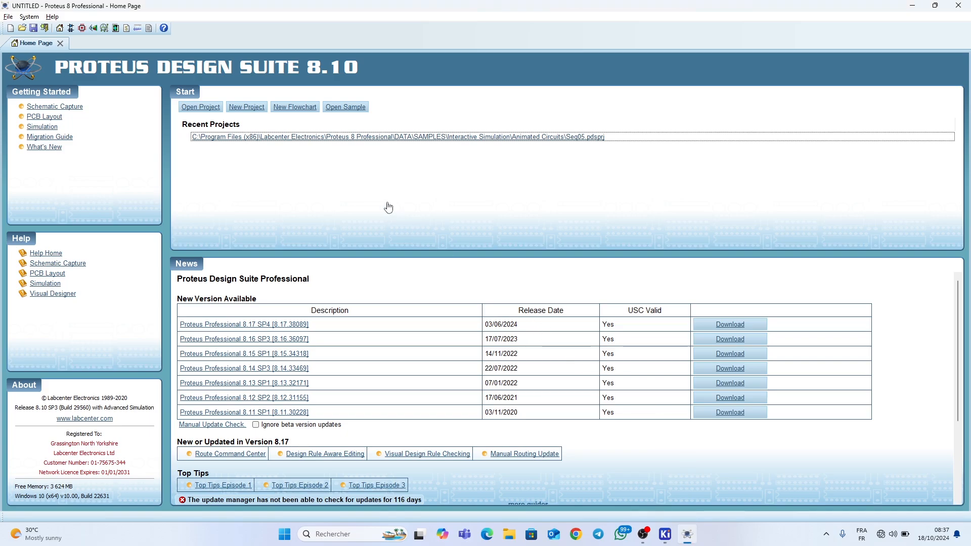
click(9, 17)
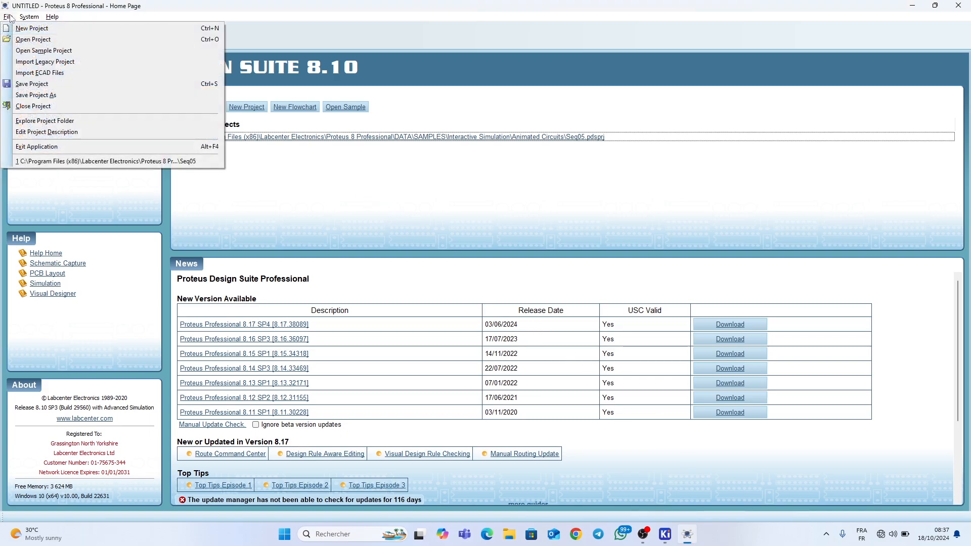
click(26, 53)
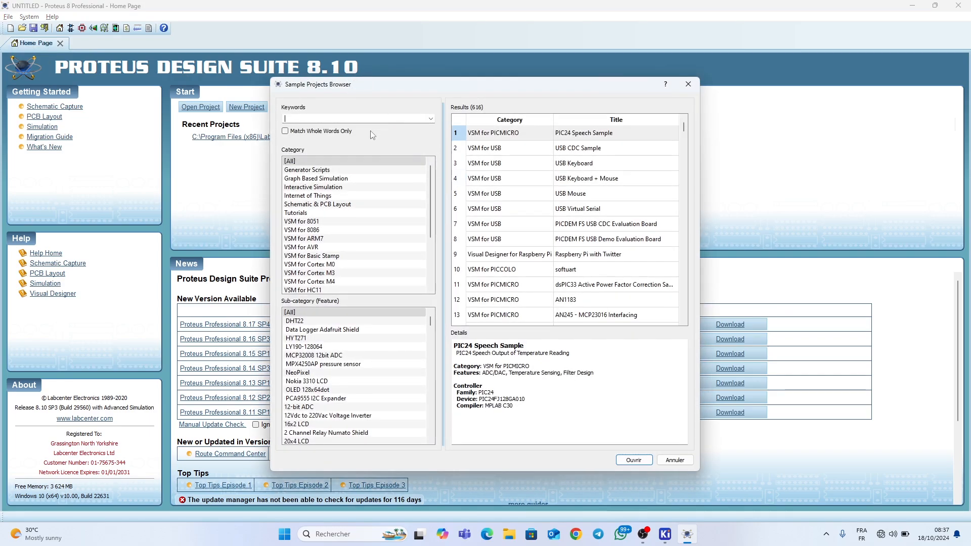
click(316, 187)
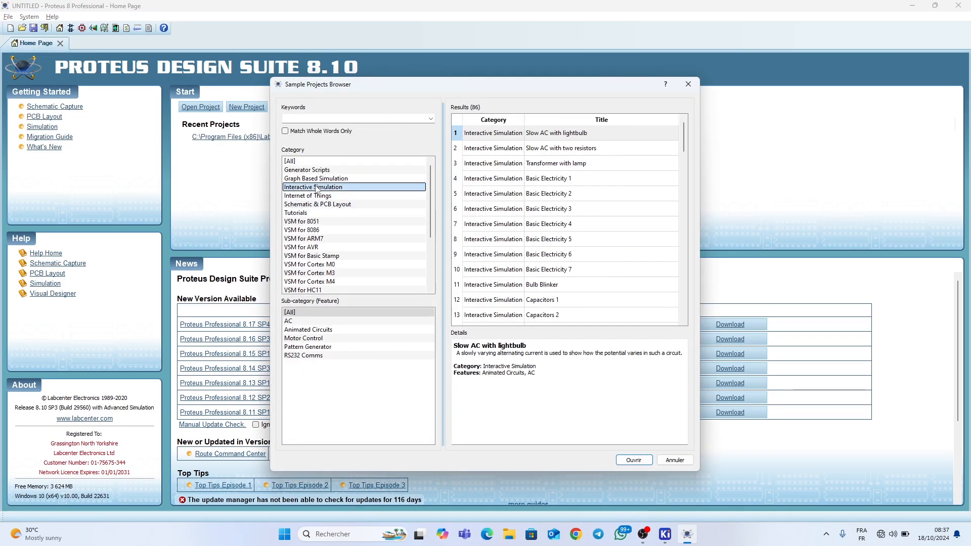
scroll(492, 227, down, 4)
scroll(491, 228, down, 12)
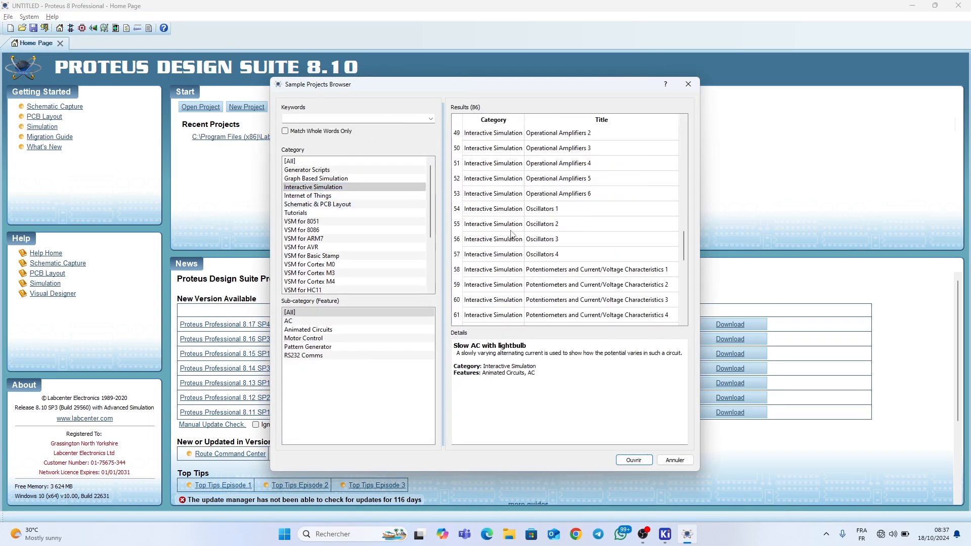
double_click(527, 224)
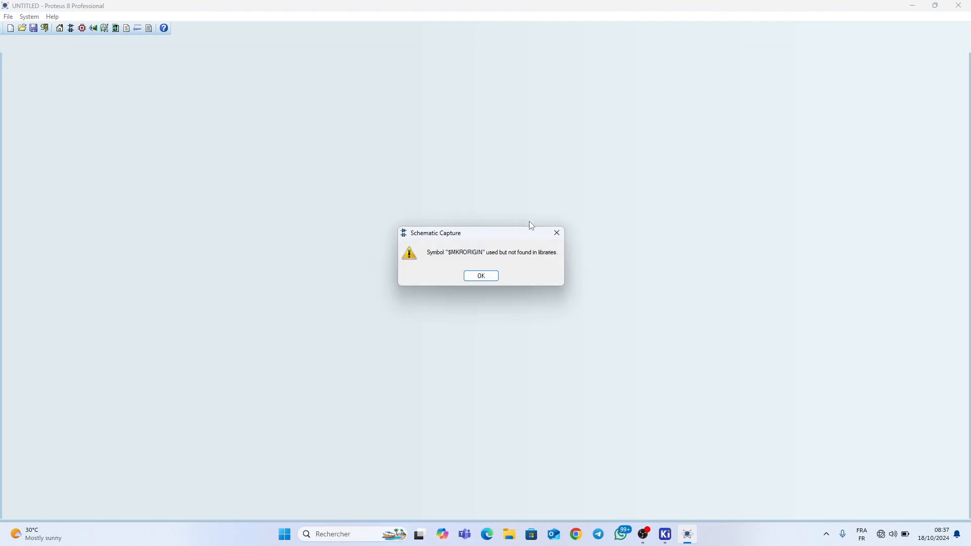
click(482, 275)
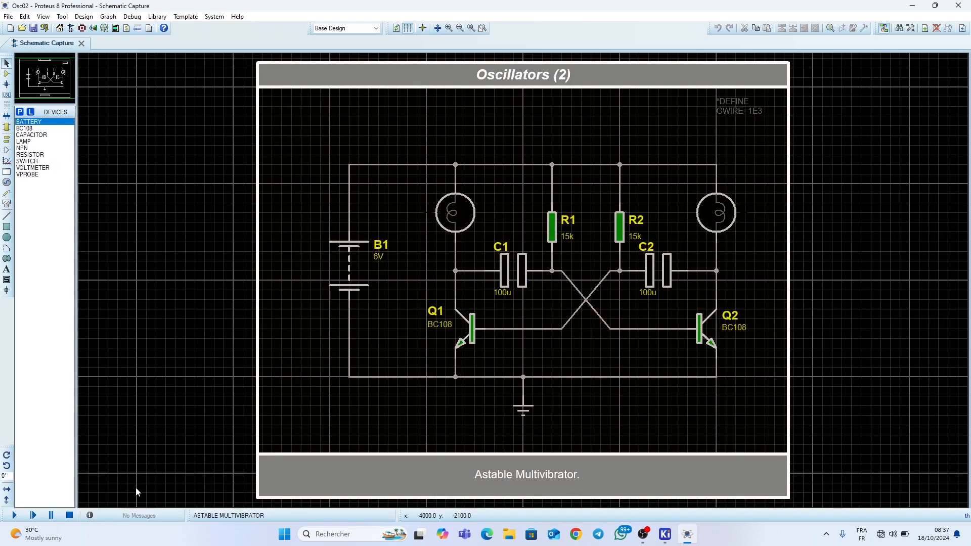
Step: Run the simulation of the astable multivibrator circuit and stop it
click(15, 516)
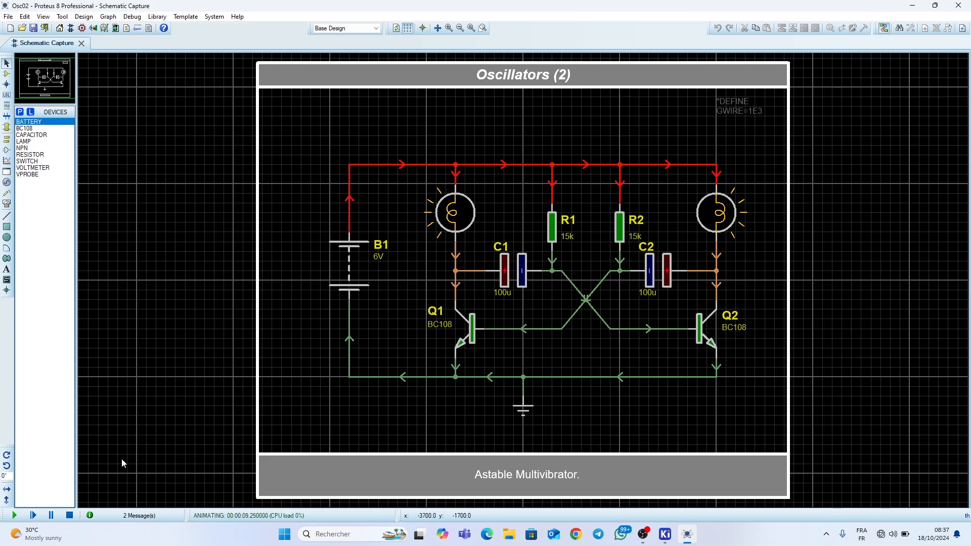
click(70, 515)
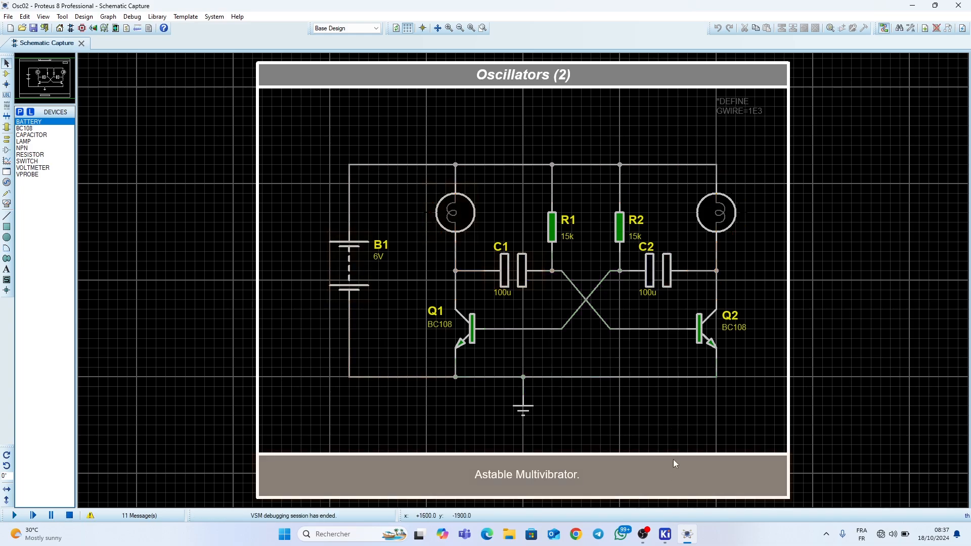
Step: Switch to KiCad and create a new project named Formation_2 inside the Formation folder
click(666, 533)
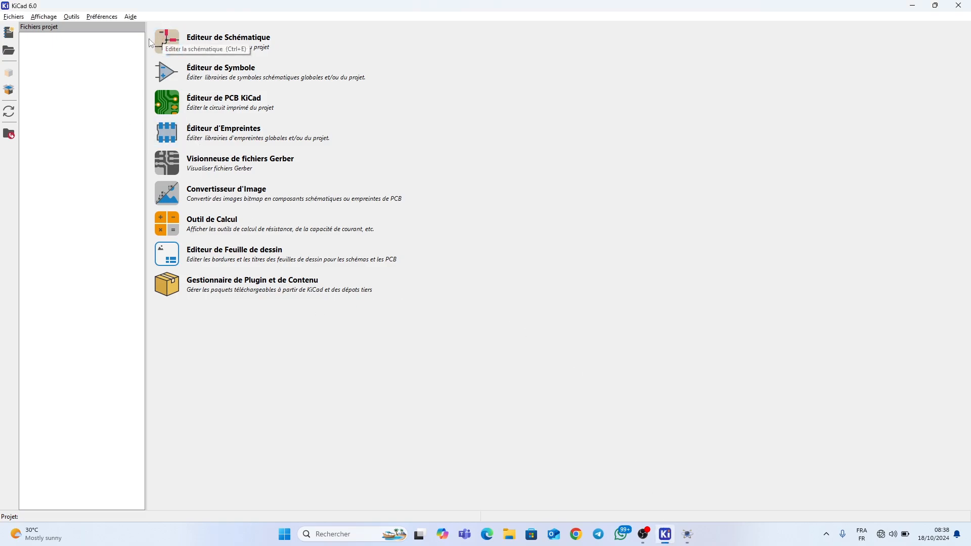
click(9, 35)
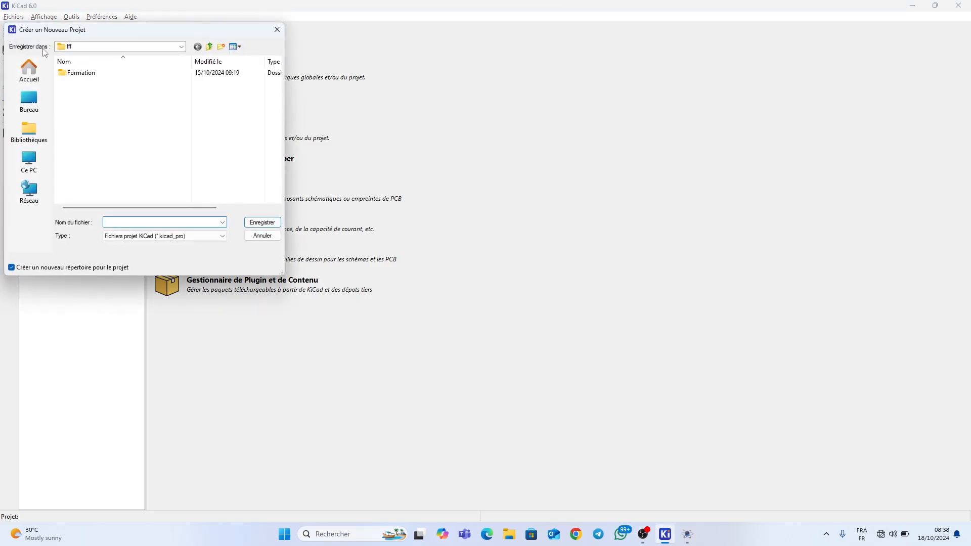
double_click(78, 74)
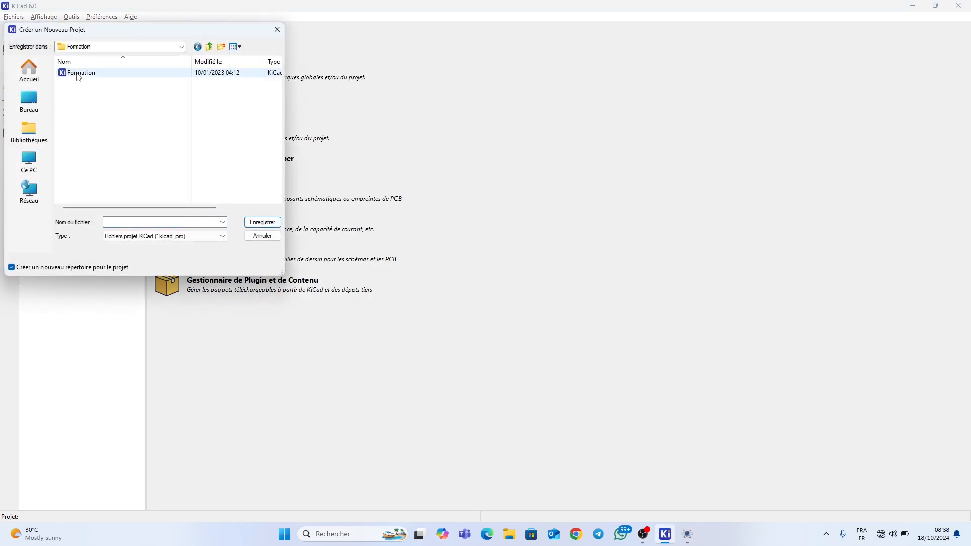
click(81, 75)
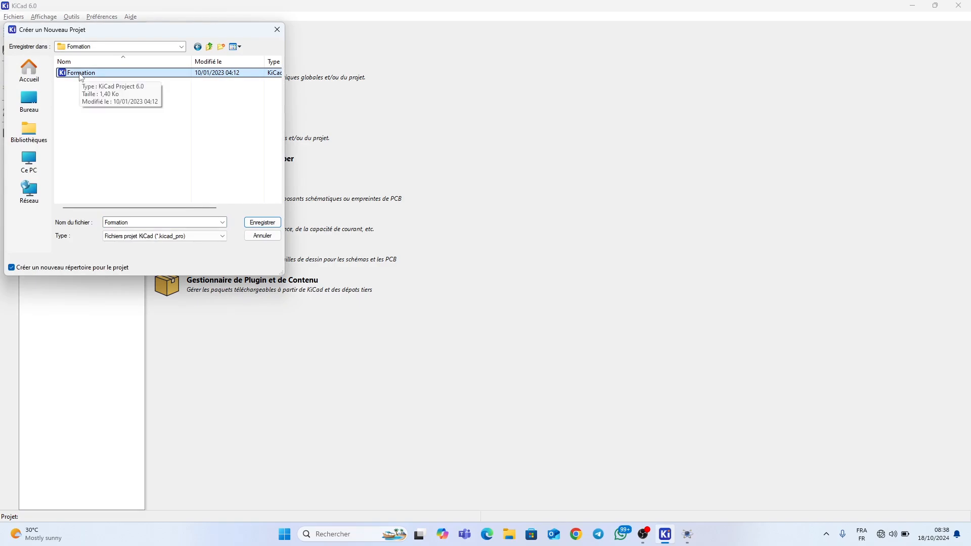
click(257, 226)
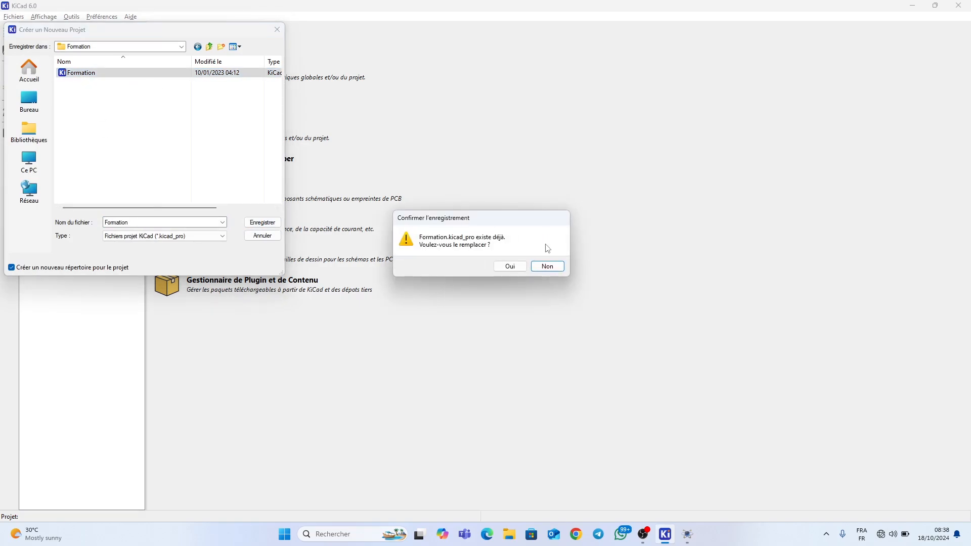
click(544, 267)
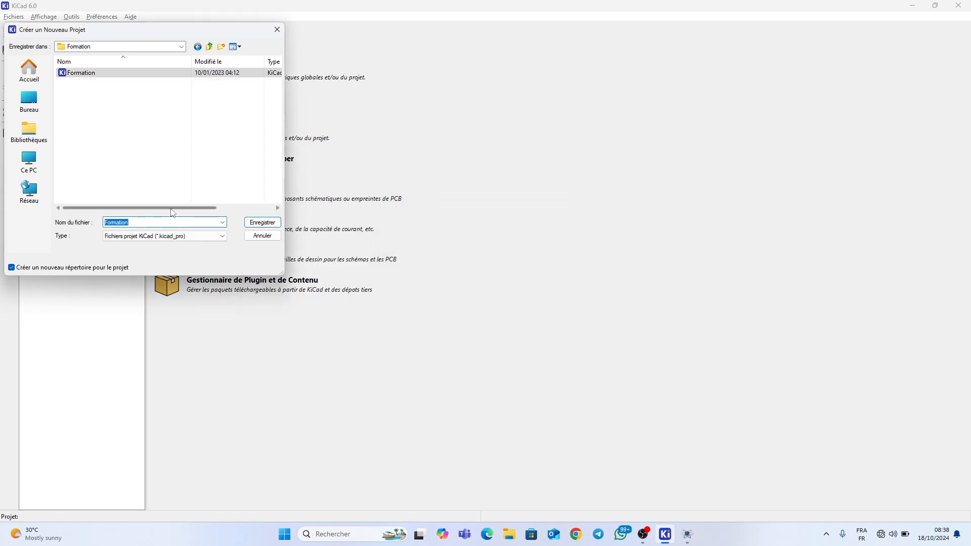
click(154, 222)
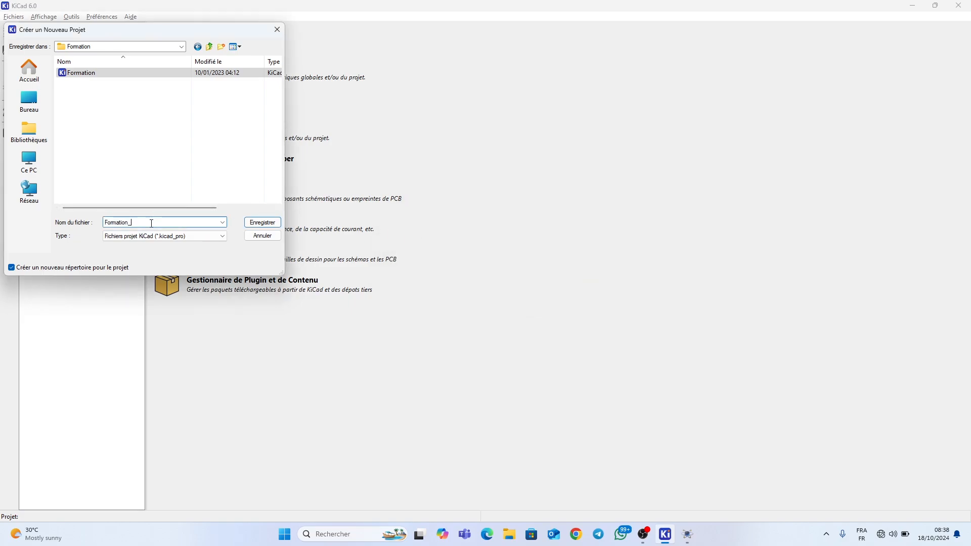
text(_2)
key(Return)
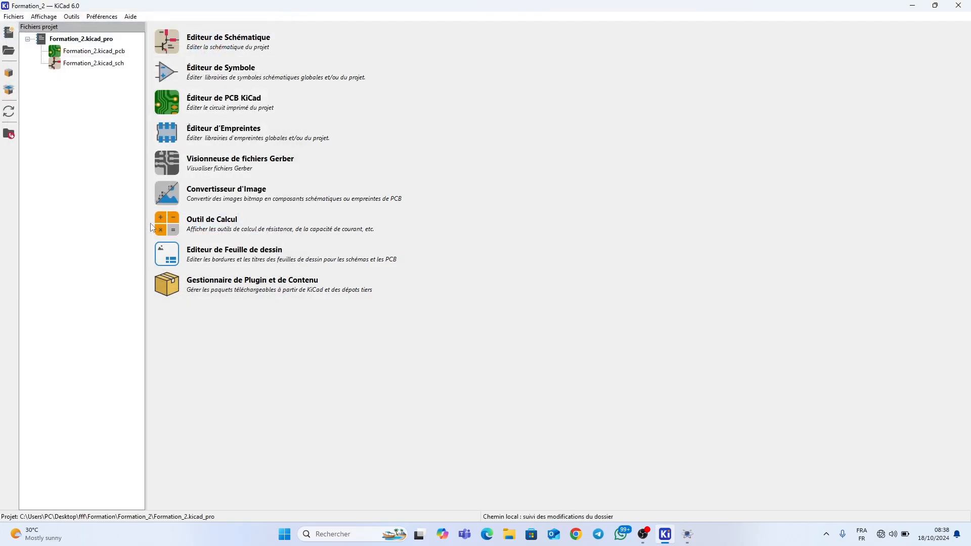
Step: Open the project's schematic file Formation_2.kicad_sch in the schematic editor
click(57, 55)
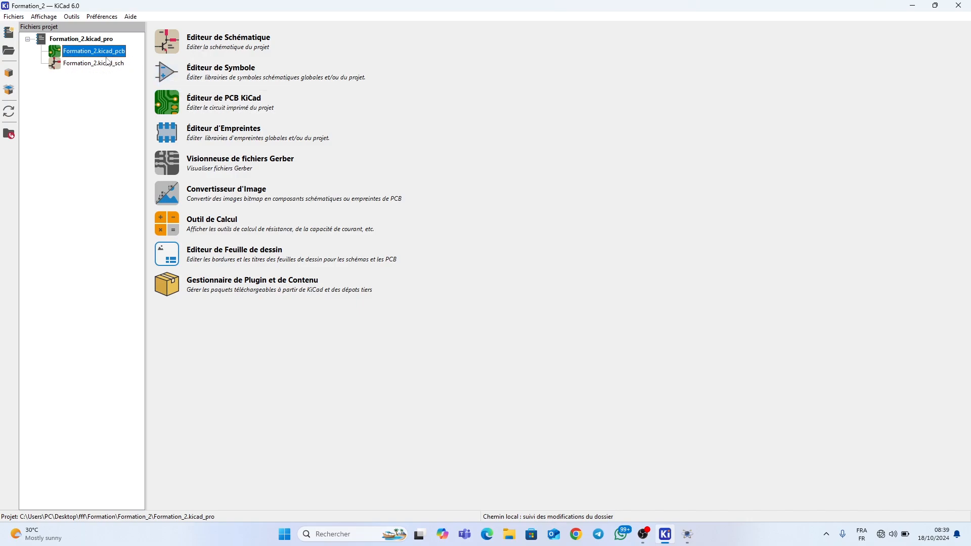
click(55, 69)
double_click(56, 69)
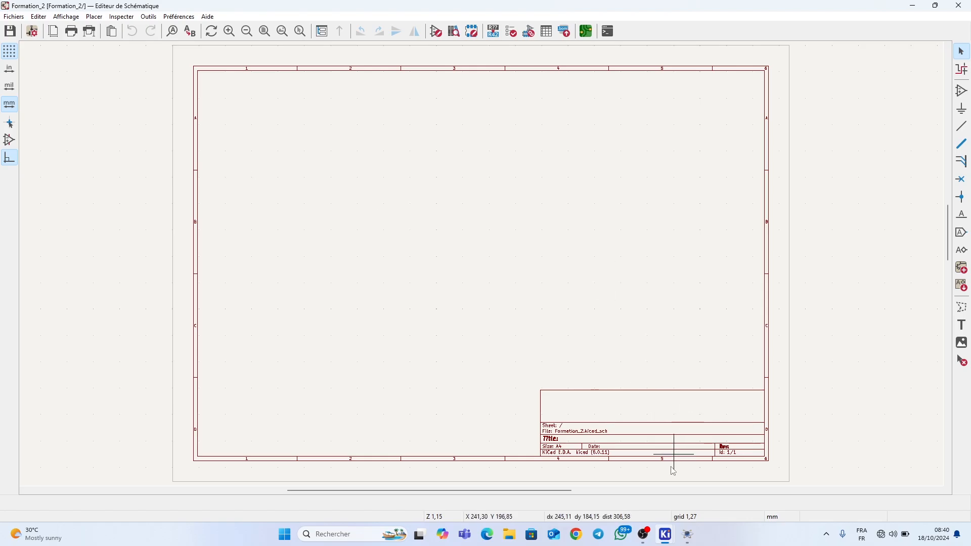
Step: Check the astable multivibrator circuit in Proteus, return to KiCad and place a BC108 transistor from the Transistor_BJT library on the sheet
click(688, 534)
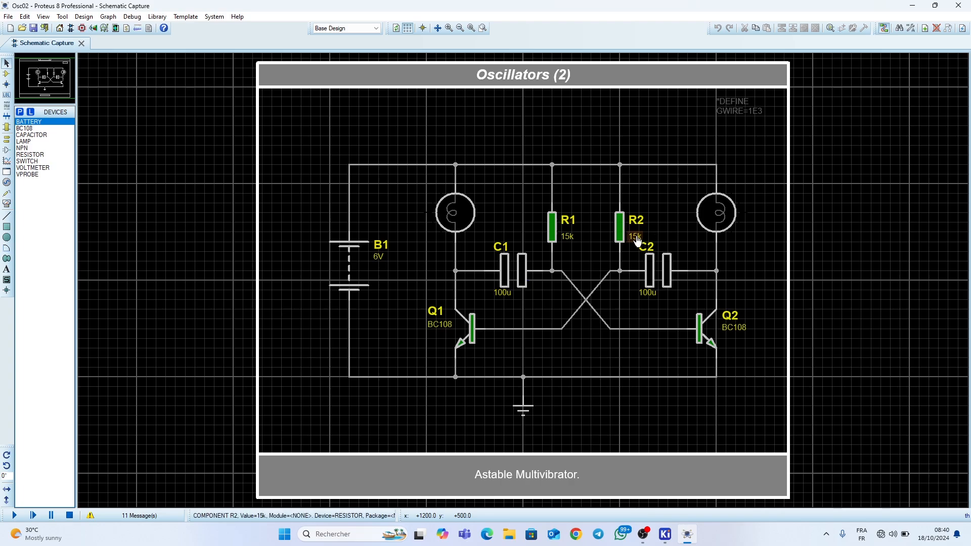
key(alt+Tab)
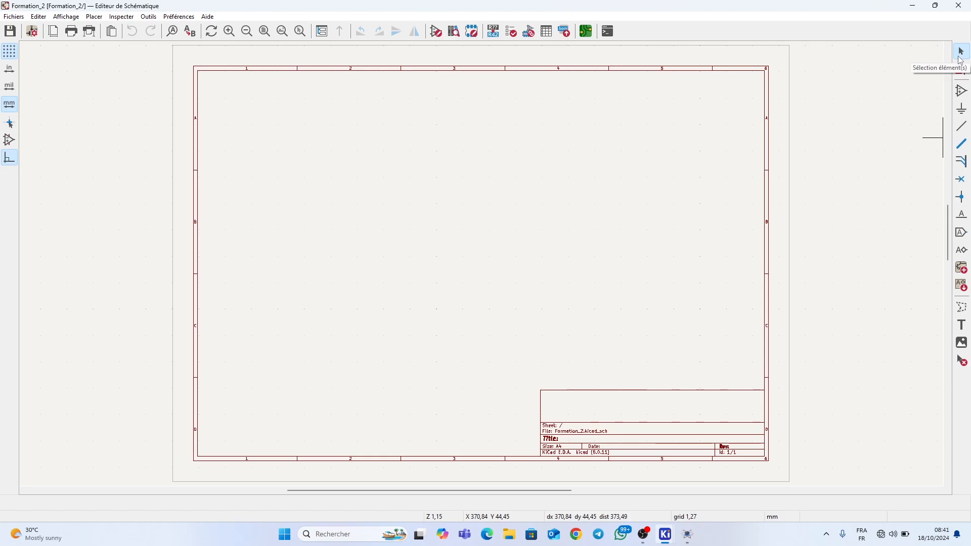
click(962, 92)
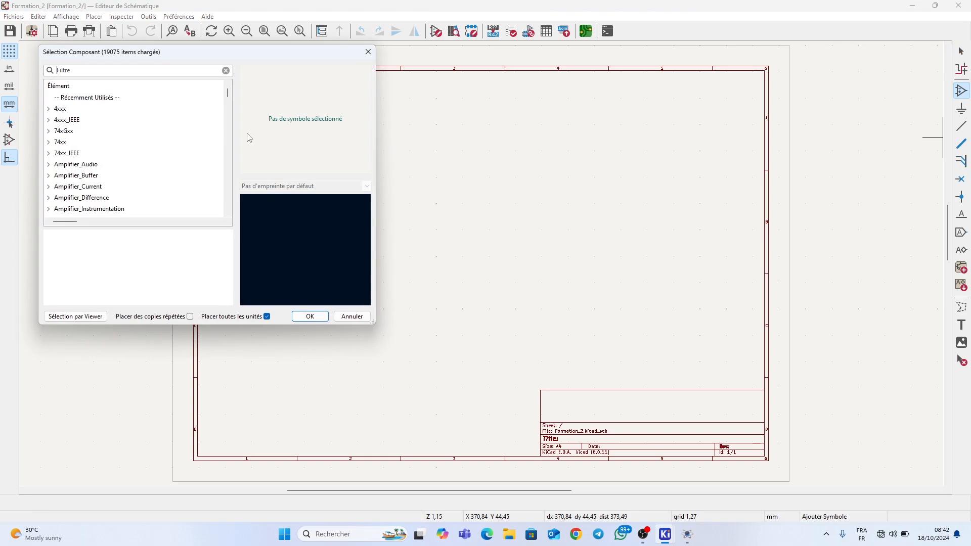
click(139, 71)
text(BC1)
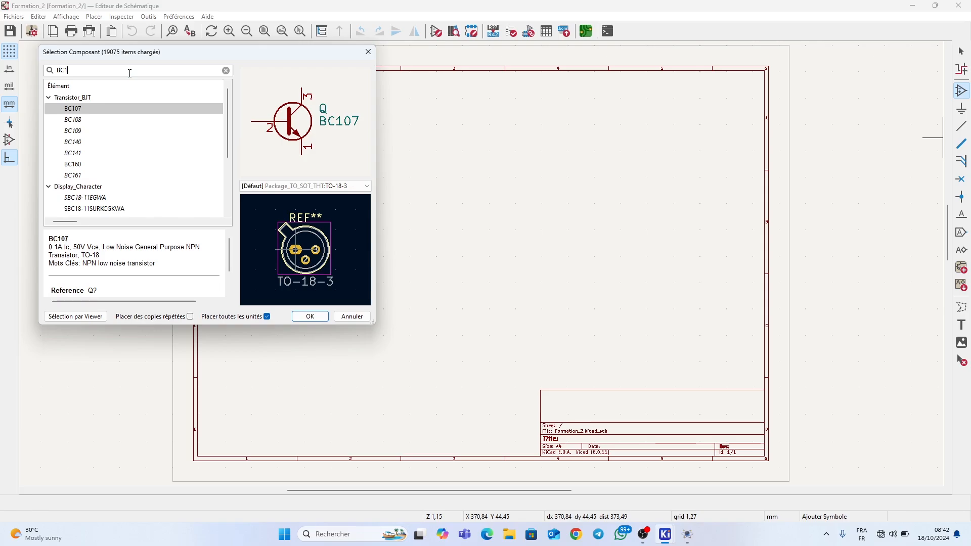
click(87, 121)
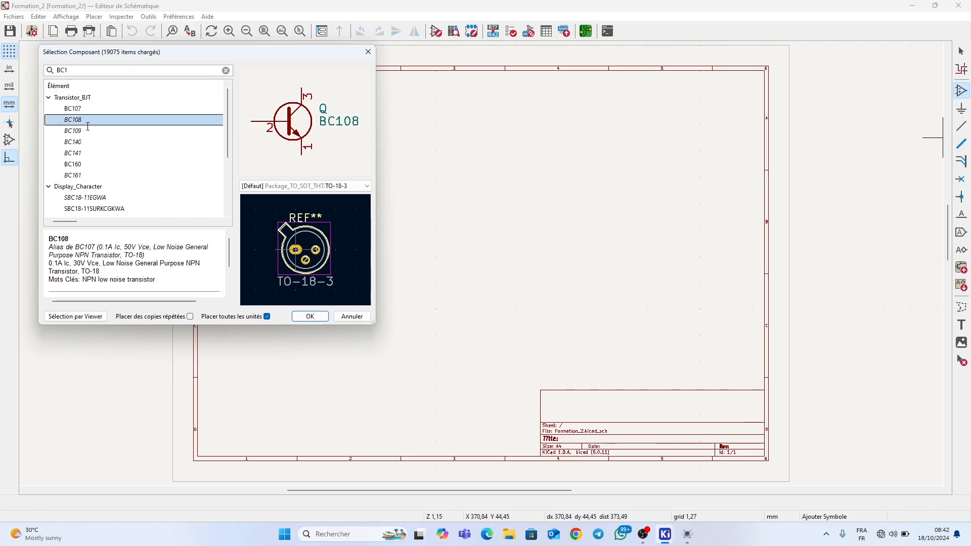
double_click(85, 121)
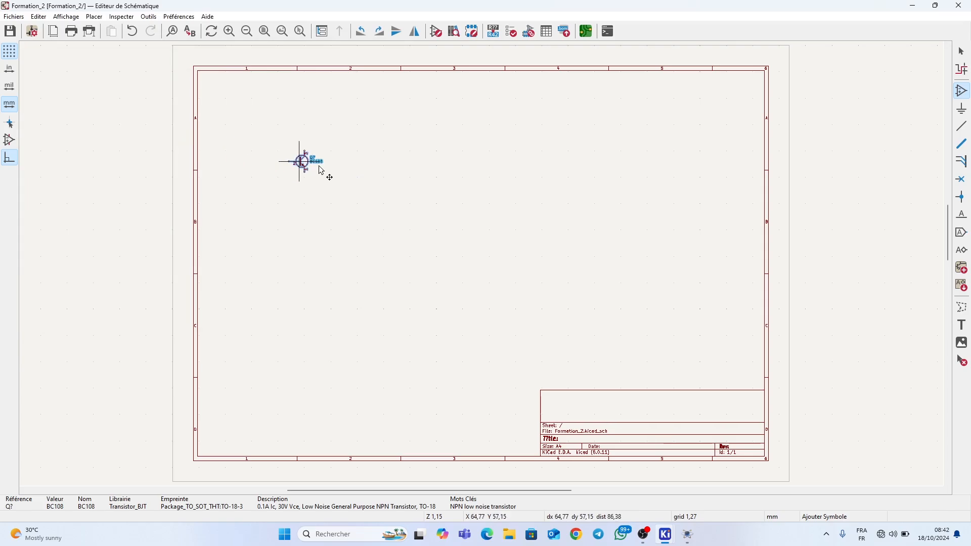
key(F1)
key(F1)
scroll(490, 275, up, 4)
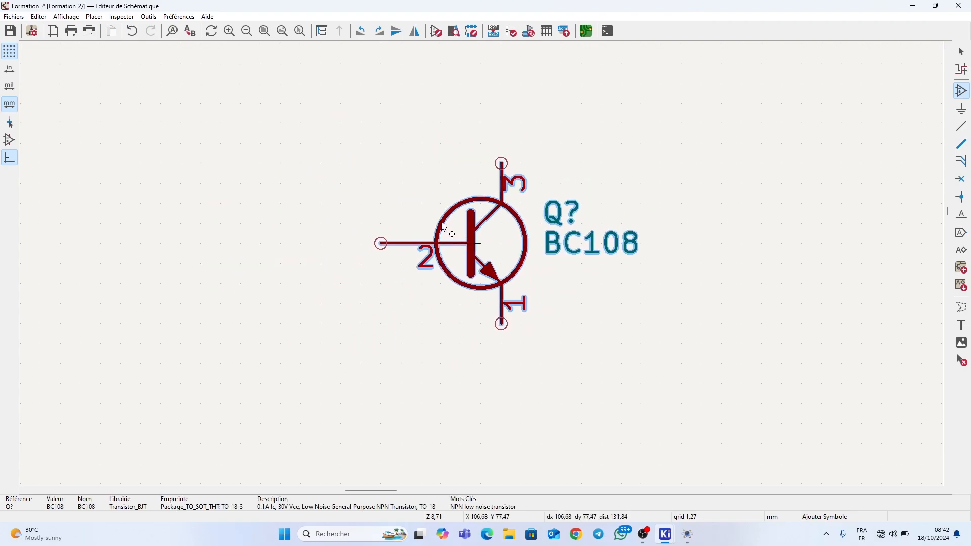
click(370, 234)
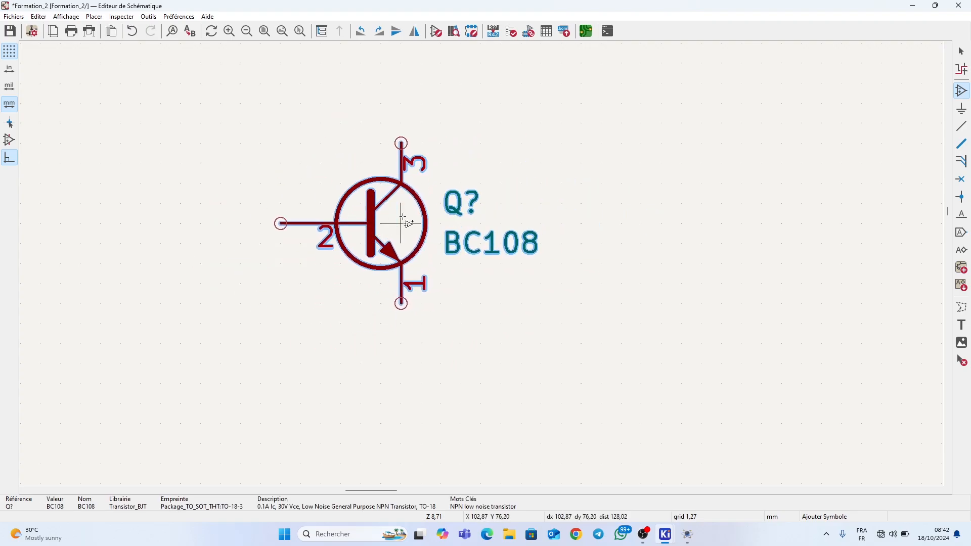
Step: Place a resistor symbol R from the Device library above and to the right of the BC108 transistor
scroll(370, 235, down, 2)
scroll(513, 271, down, 3)
scroll(488, 268, up, 2)
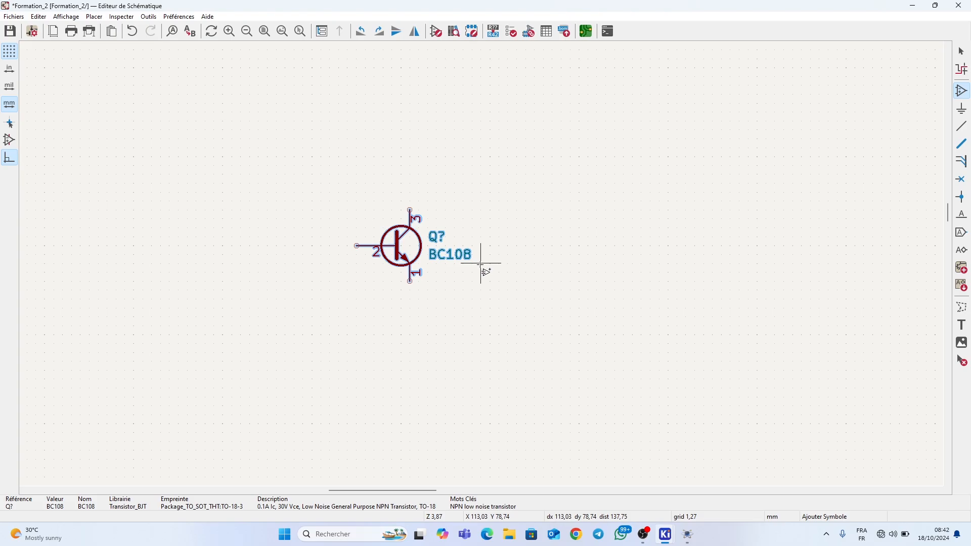
scroll(485, 270, down, 1)
scroll(483, 270, up, 6)
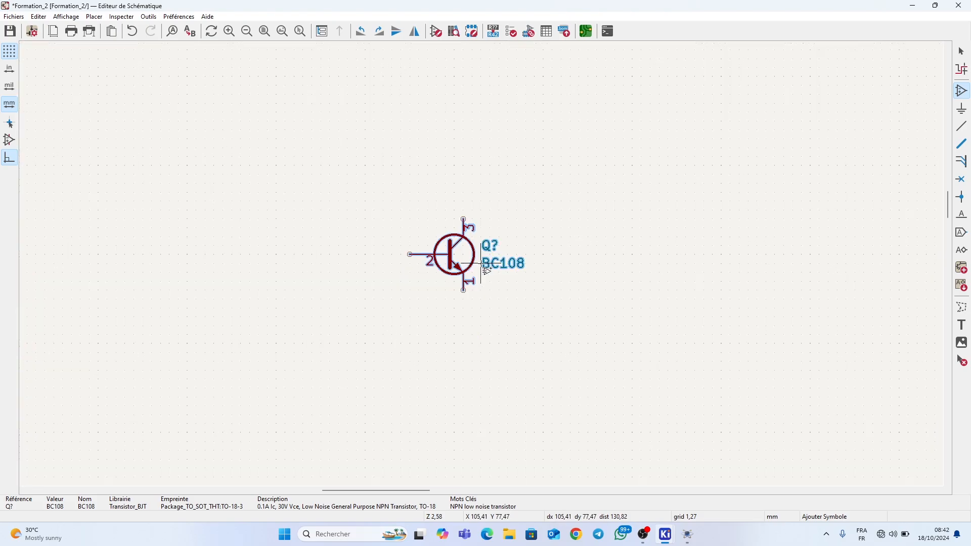
scroll(480, 271, down, 3)
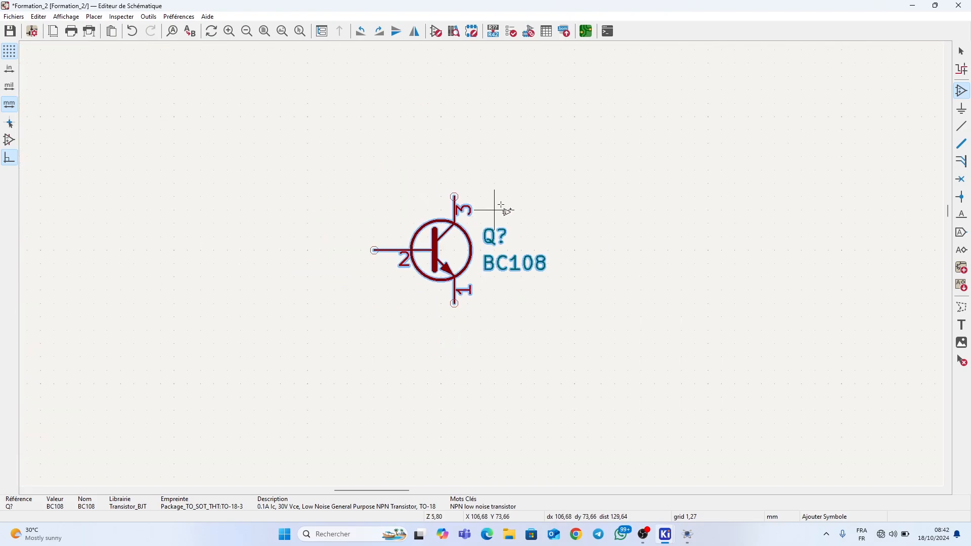
middle_drag(498, 202, 582, 299)
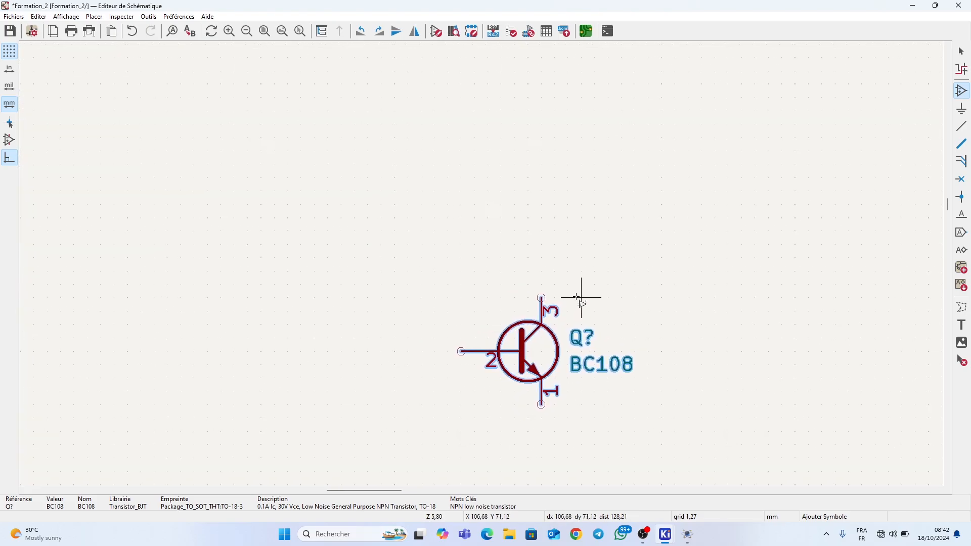
click(403, 221)
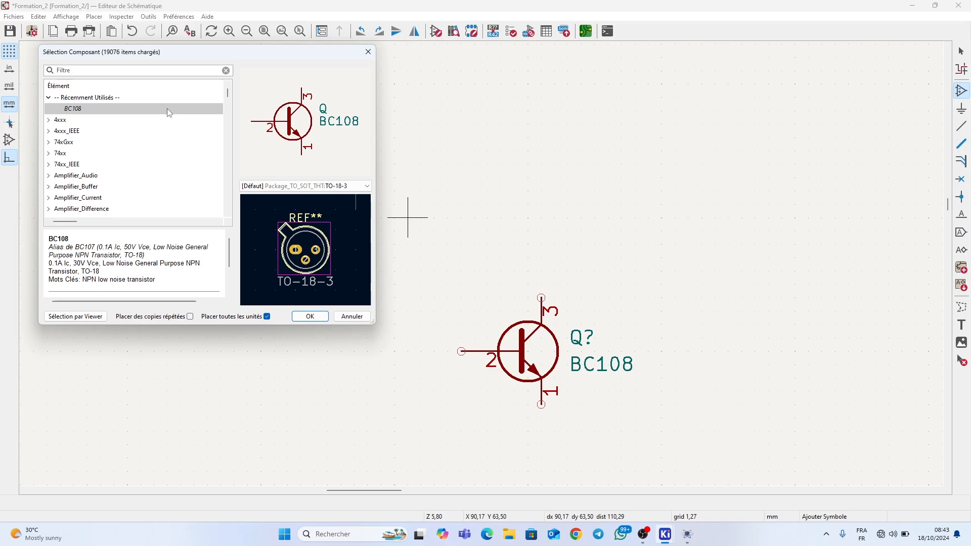
text(R)
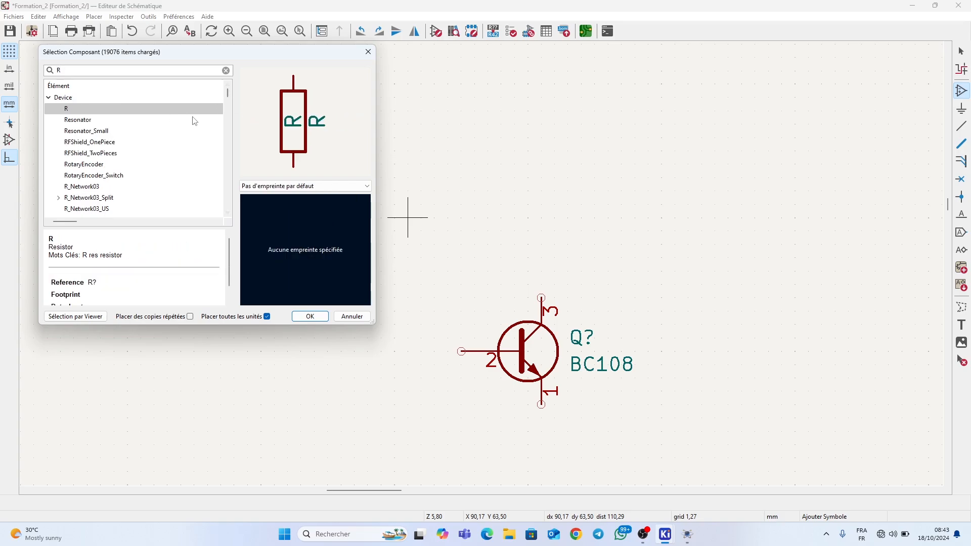
double_click(182, 109)
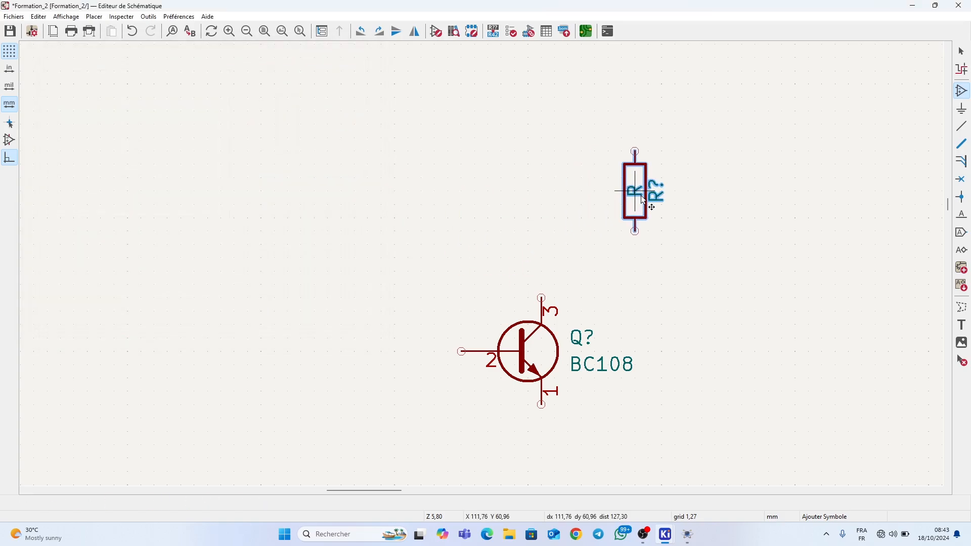
click(640, 192)
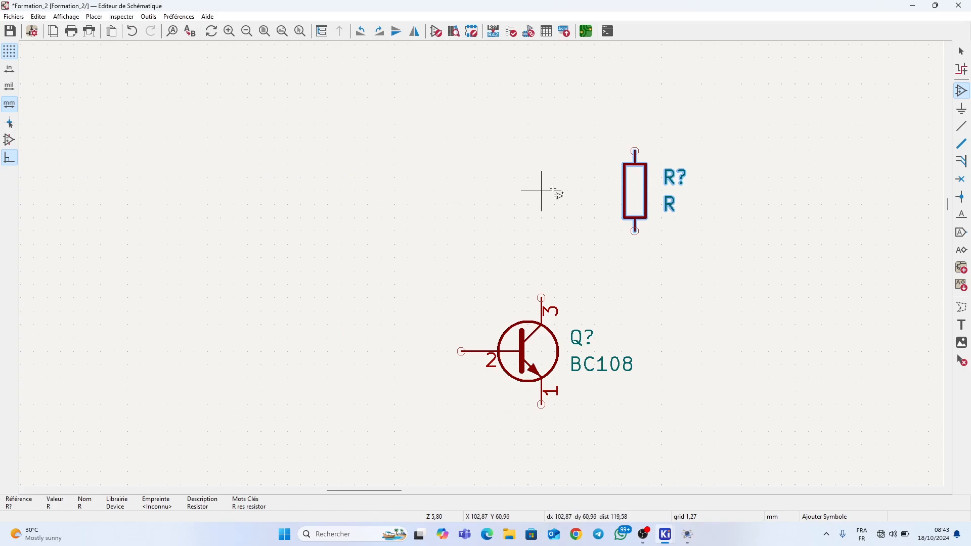
Step: Place a C_Polarized capacitor from the Device library above and to the left of the BC108 transistor
click(439, 191)
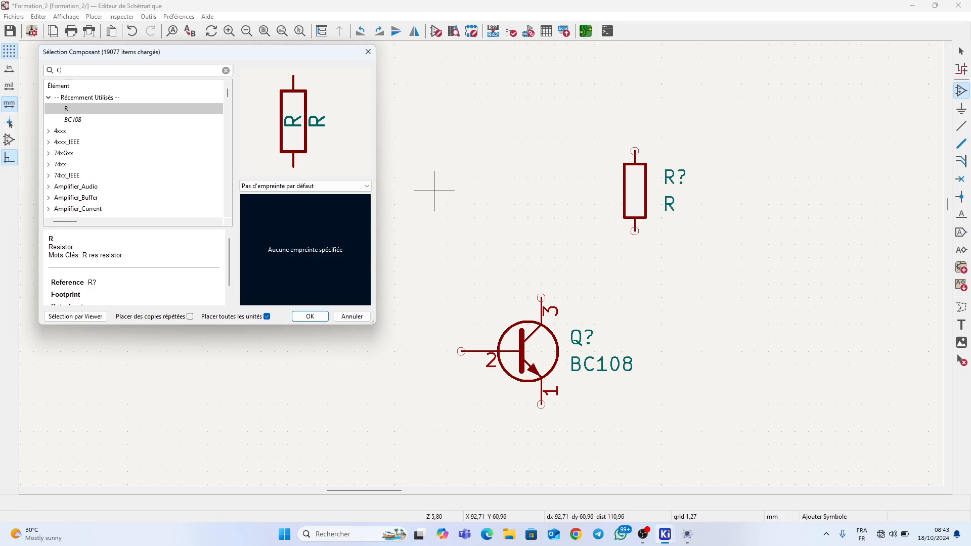
text(C POL)
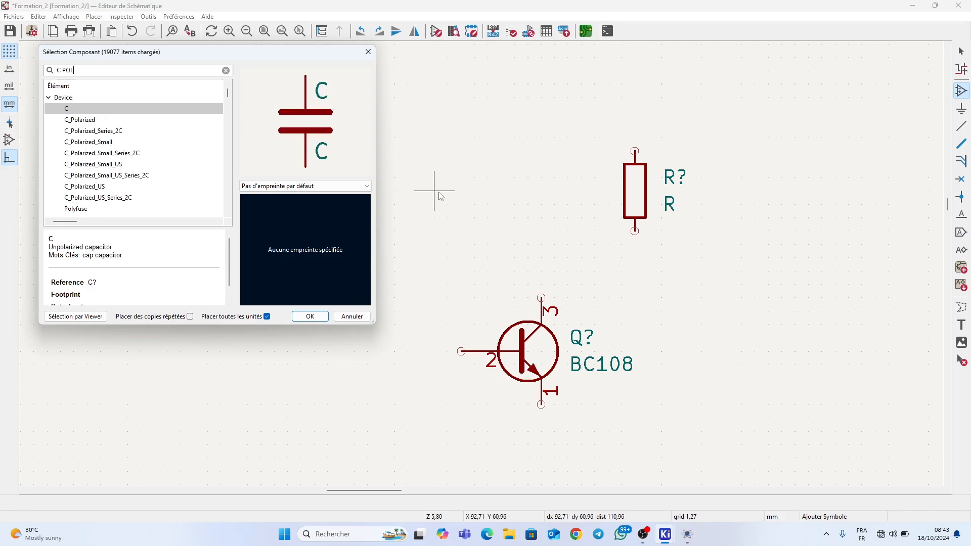
click(202, 121)
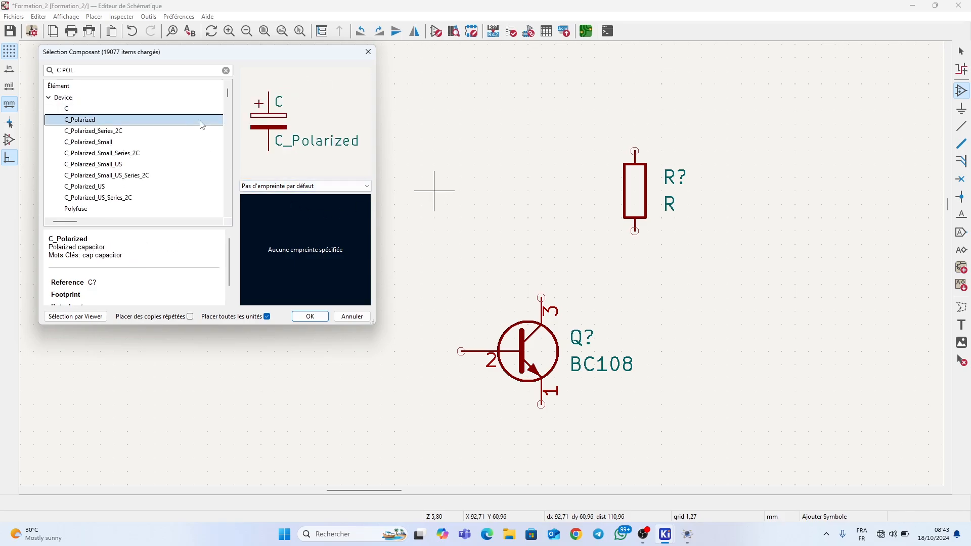
click(308, 316)
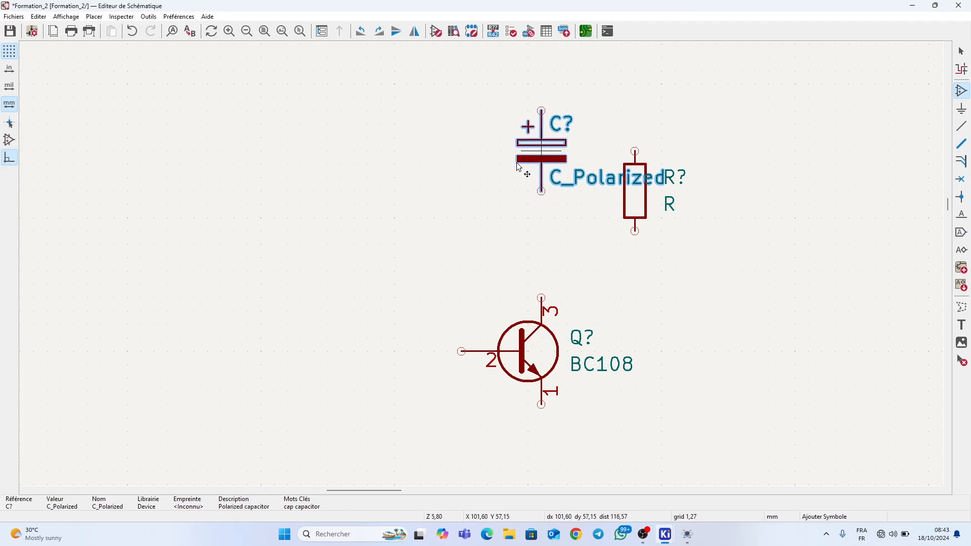
click(432, 209)
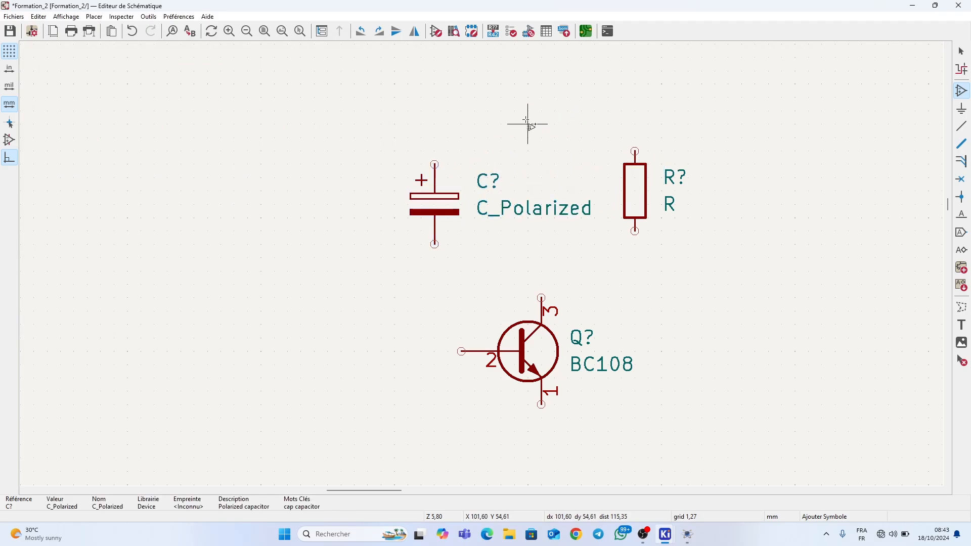
Step: Place an LED symbol from the Device library above and to the right of the resistor
click(528, 124)
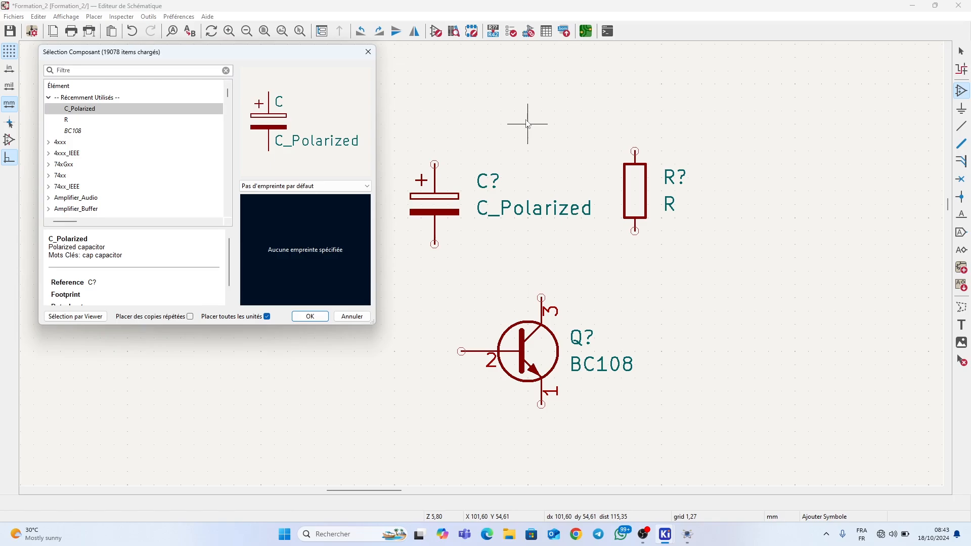
text(LED)
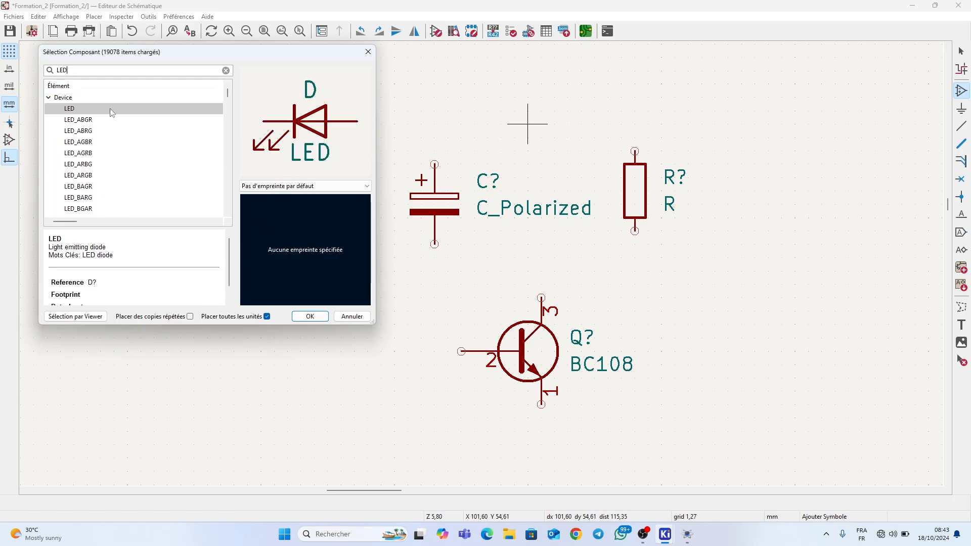
click(311, 317)
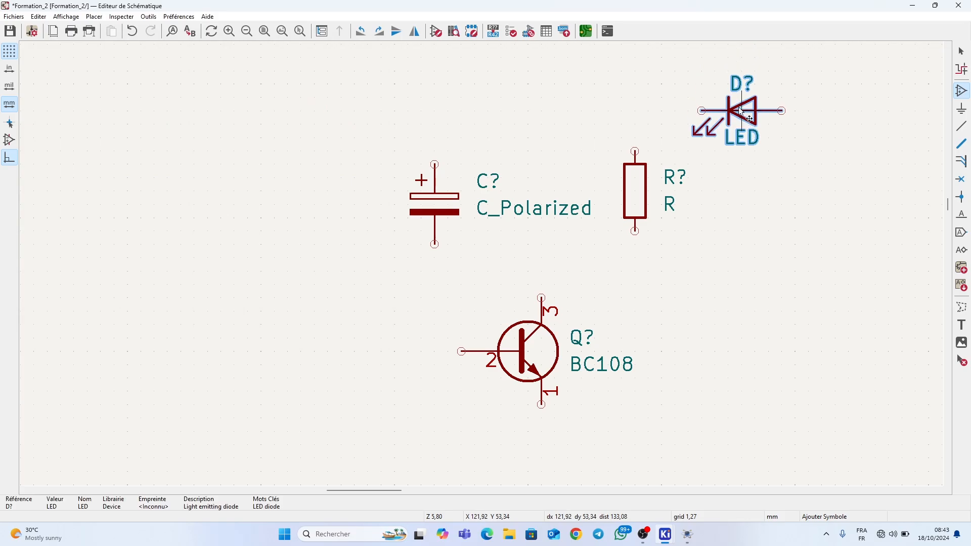
click(742, 111)
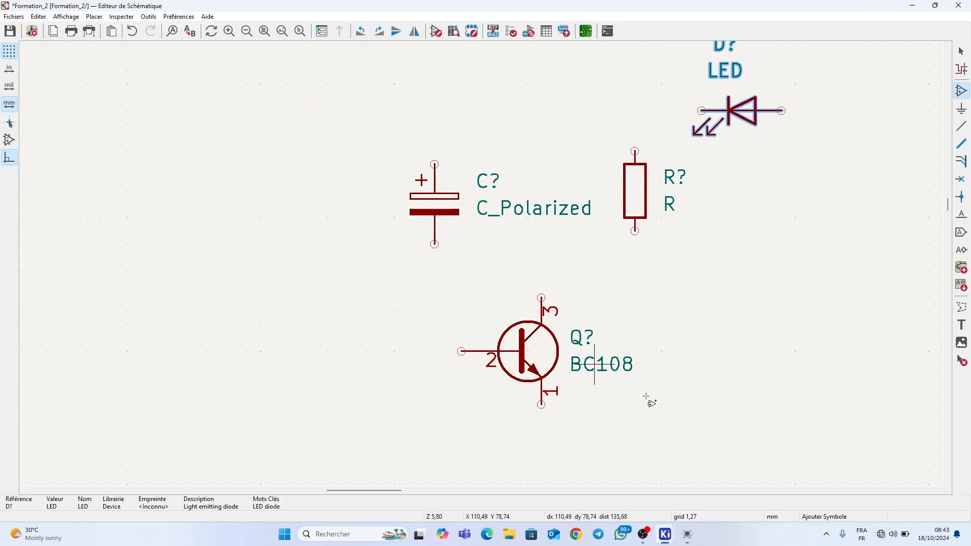
Step: Check the battery in the Proteus circuit, return to KiCad and place a Conn_01x02_Pin connector from the Connector library left of the capacitor
click(666, 440)
key(alt+Tab)
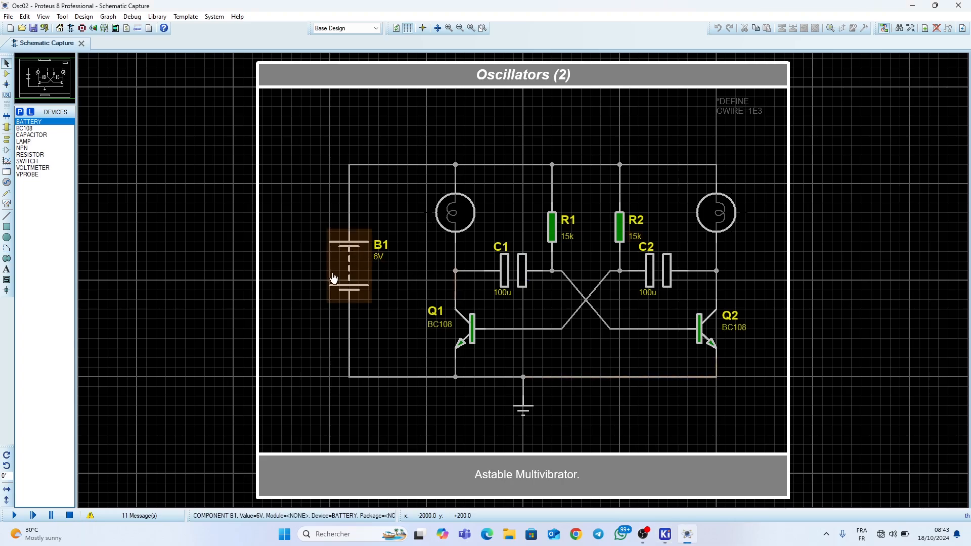
key(alt+Tab)
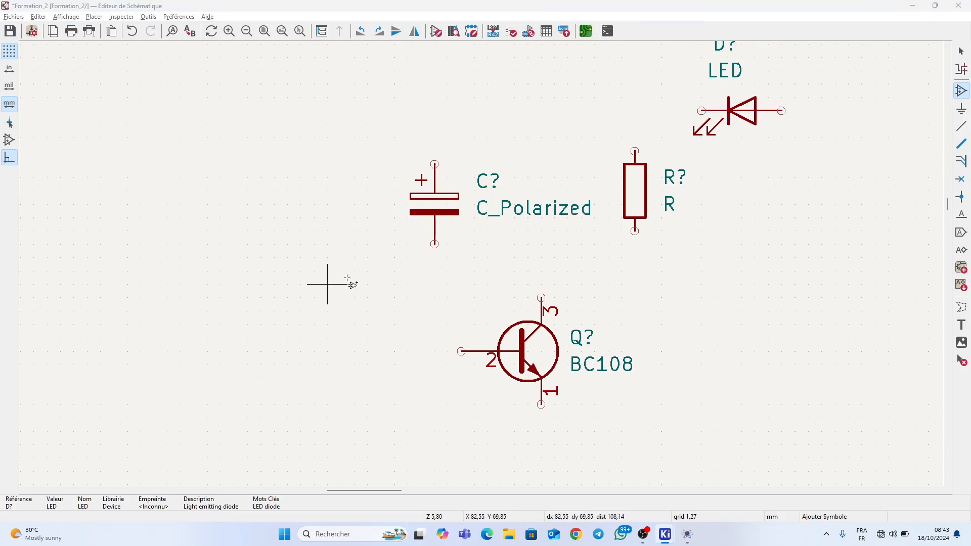
click(347, 281)
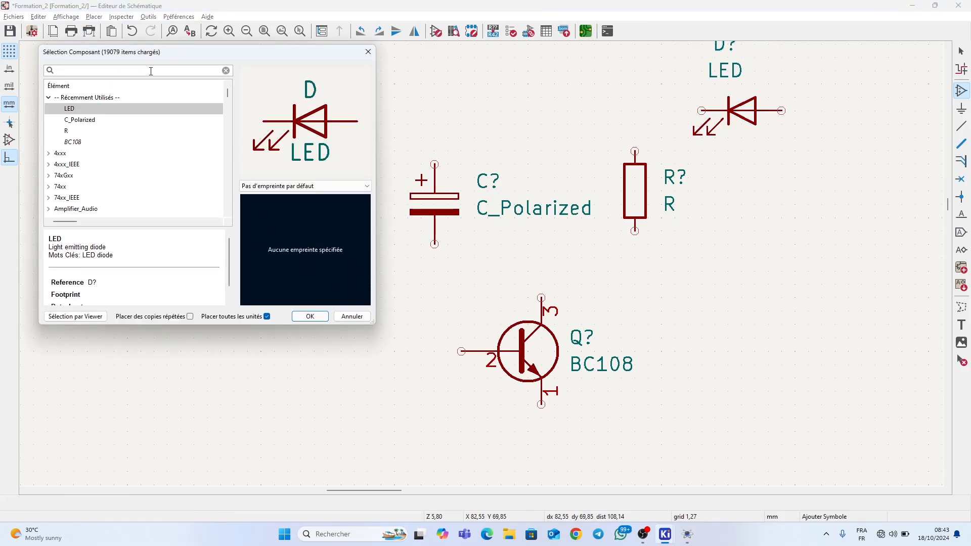
text(CONN)
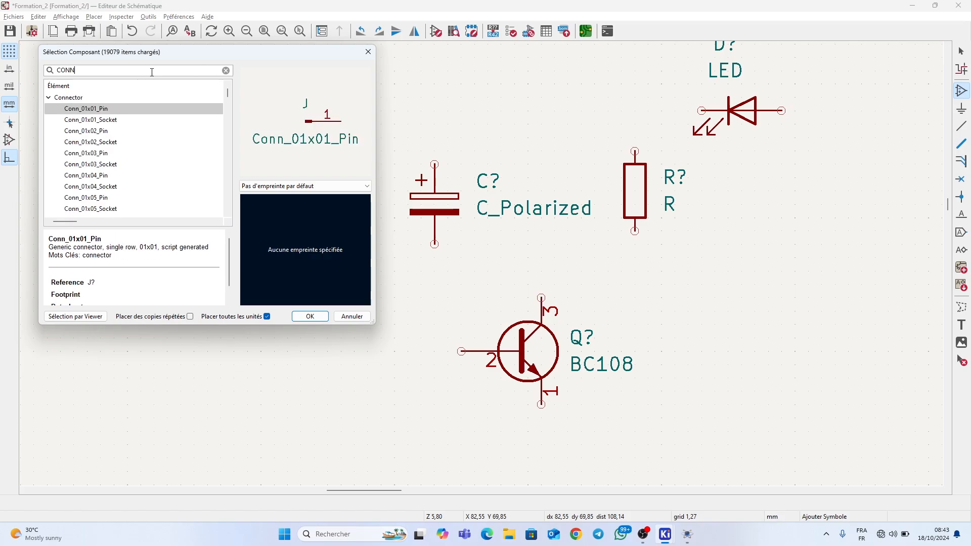
click(96, 131)
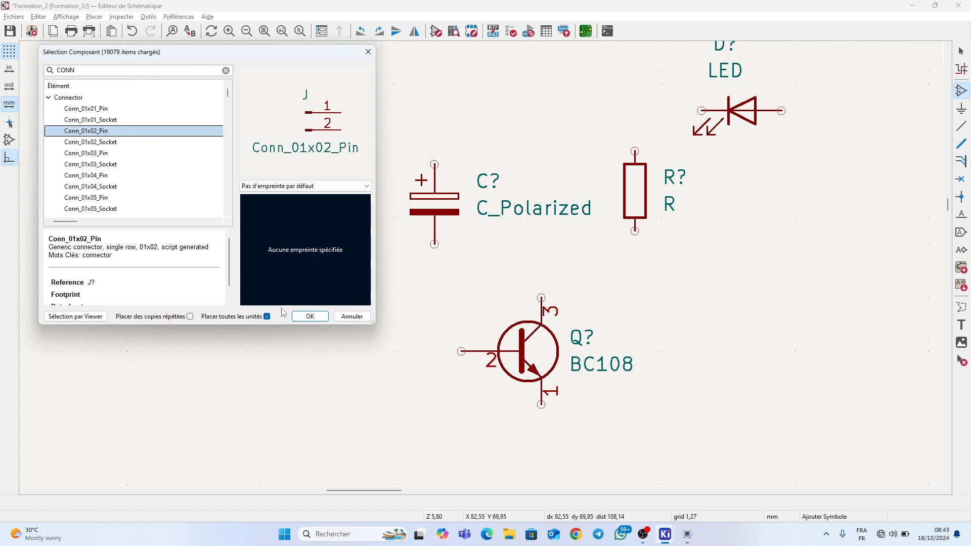
click(308, 317)
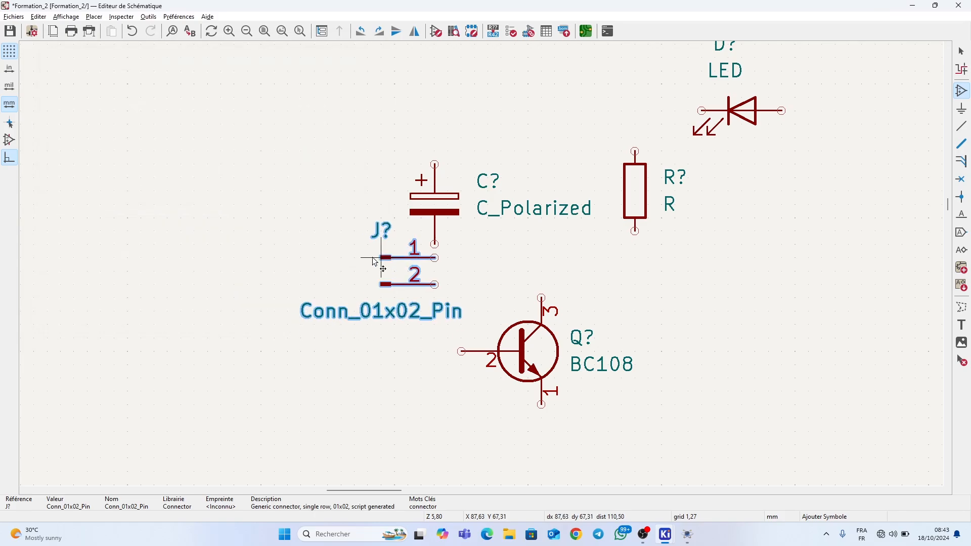
click(298, 252)
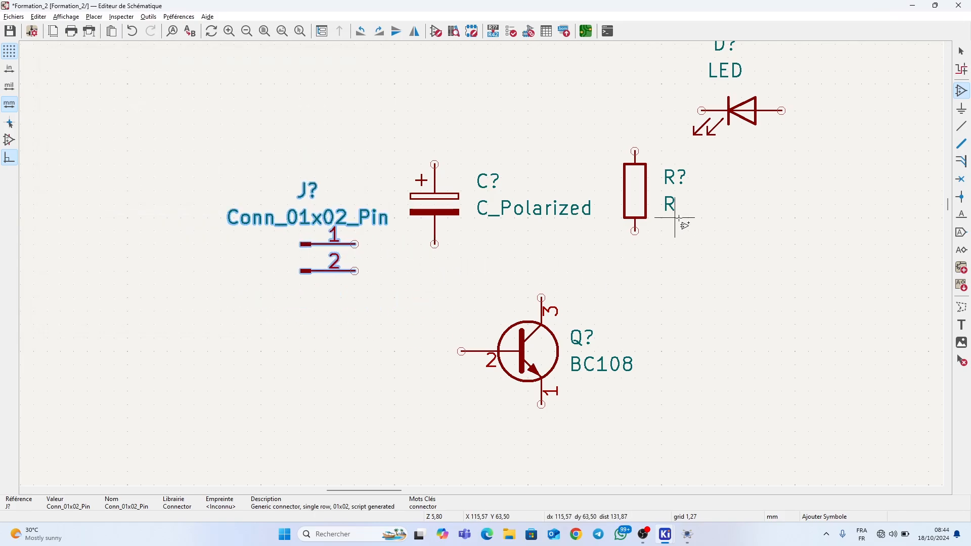
scroll(679, 219, down, 5)
scroll(486, 268, up, 5)
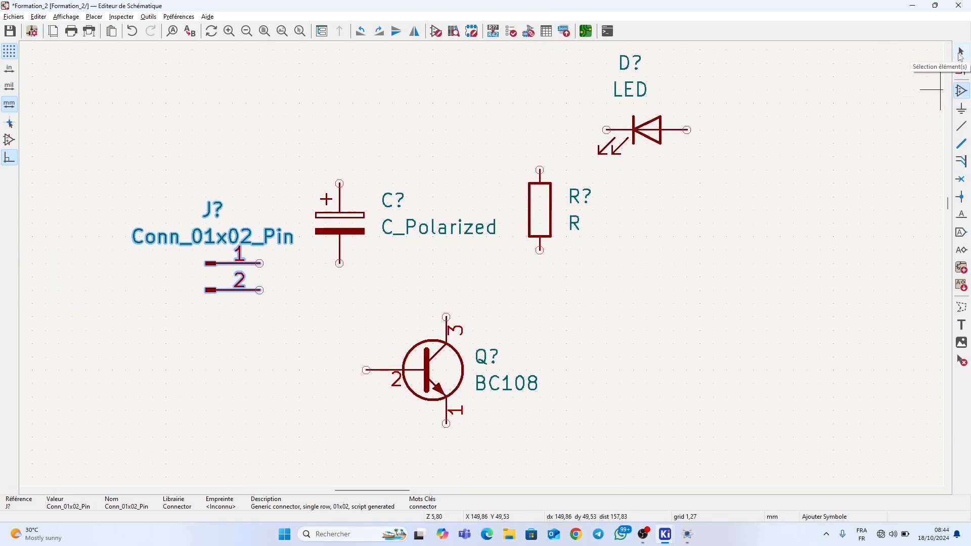
click(960, 53)
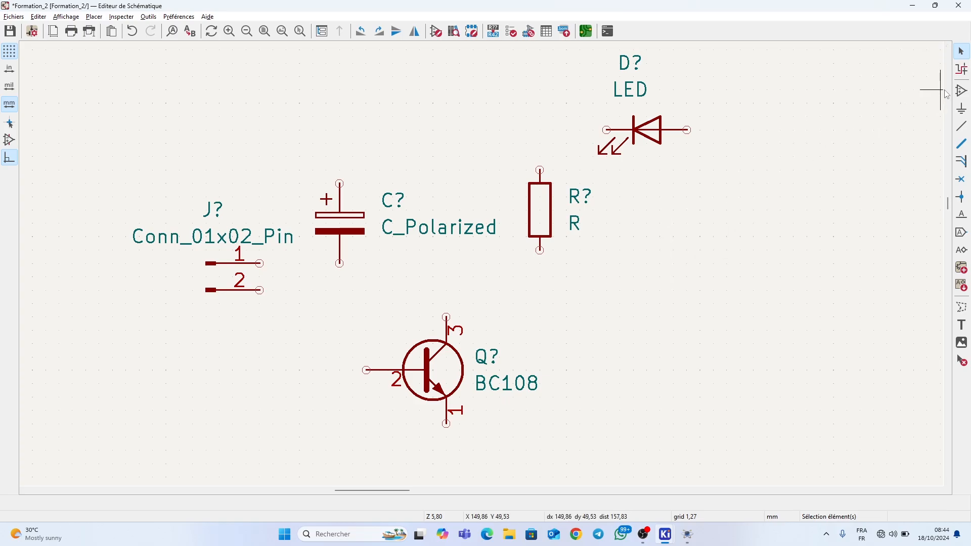
click(961, 91)
click(943, 110)
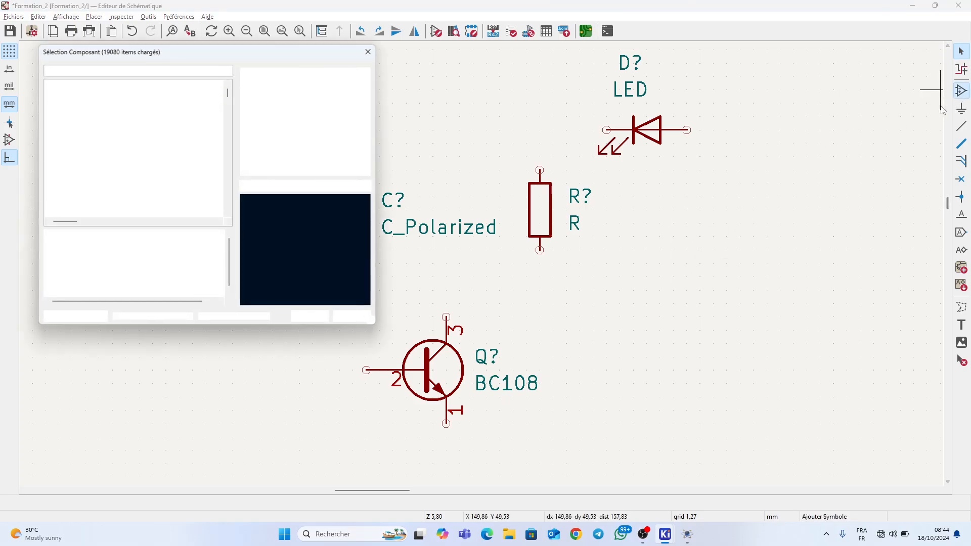
click(369, 55)
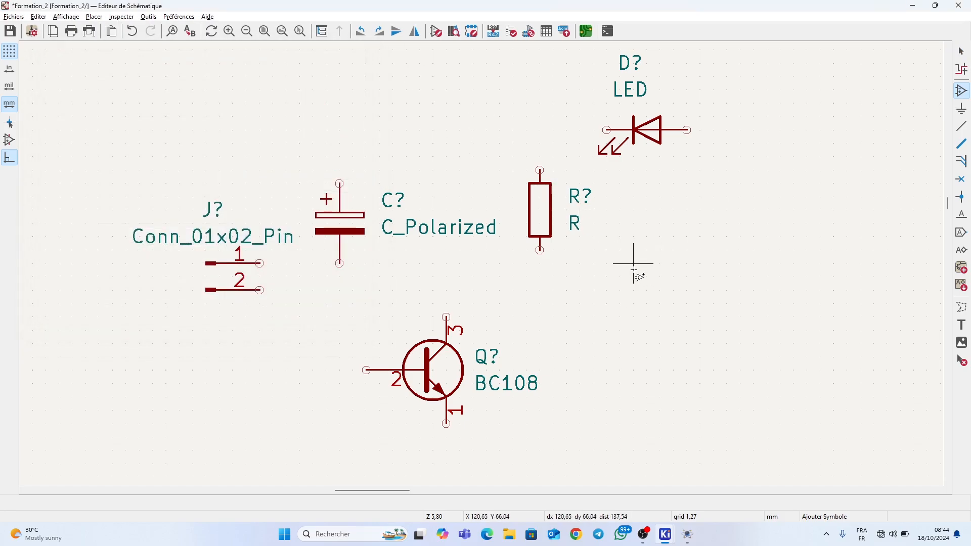
key(Escape)
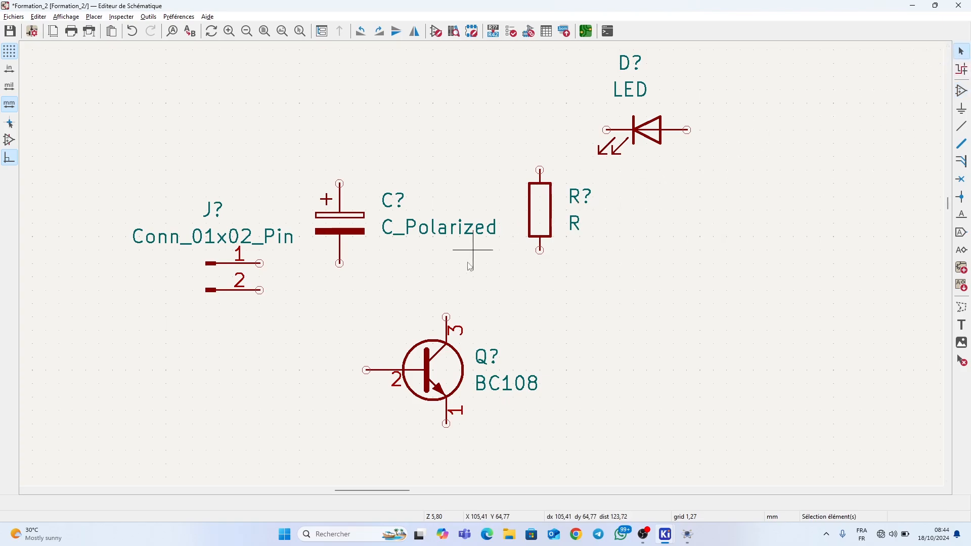
Step: Check the transistor orientation in Proteus, return to KiCad, mirror the BC108 horizontally and move it directly below the polarized capacitor
scroll(449, 263, down, 2)
scroll(486, 311, up, 2)
scroll(481, 263, down, 1)
middle_drag(501, 228, 496, 262)
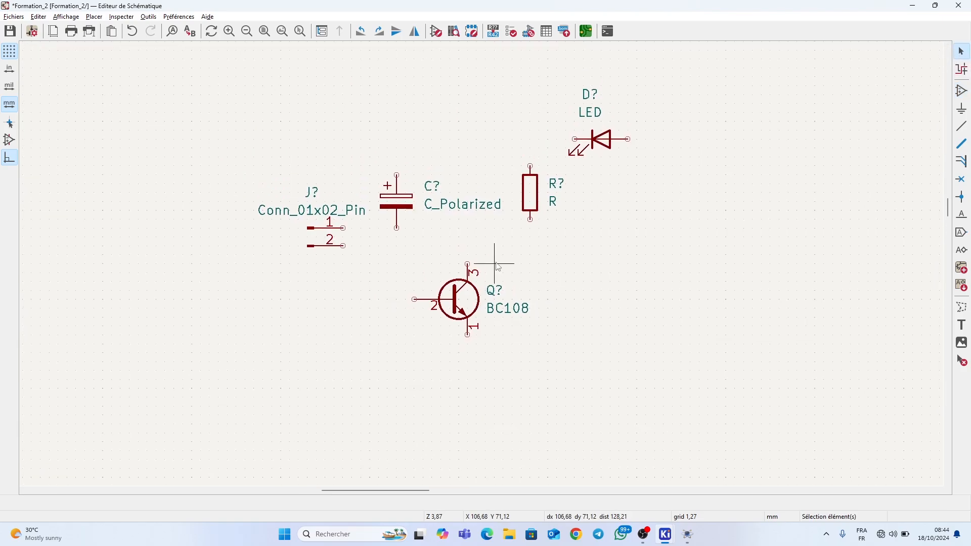
scroll(494, 266, up, 2)
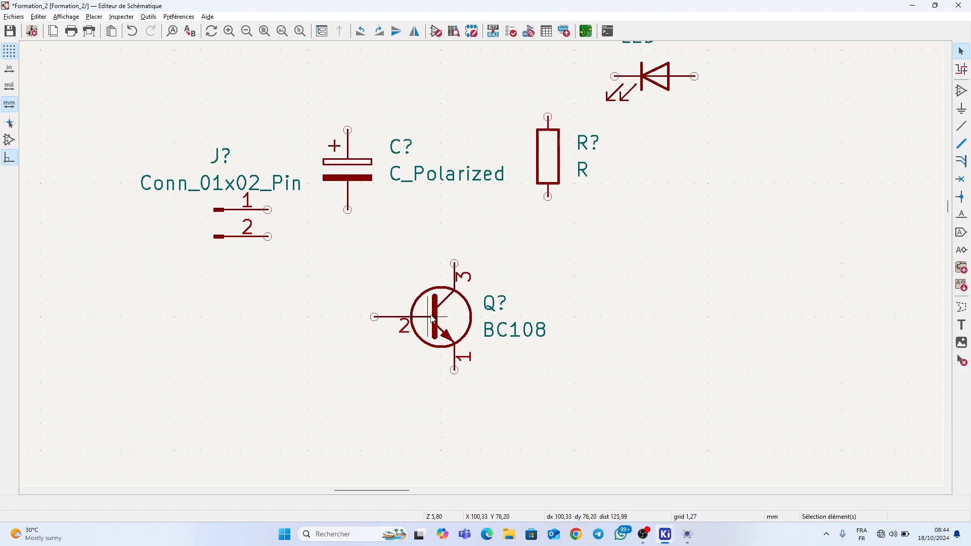
click(435, 319)
key(alt+Tab)
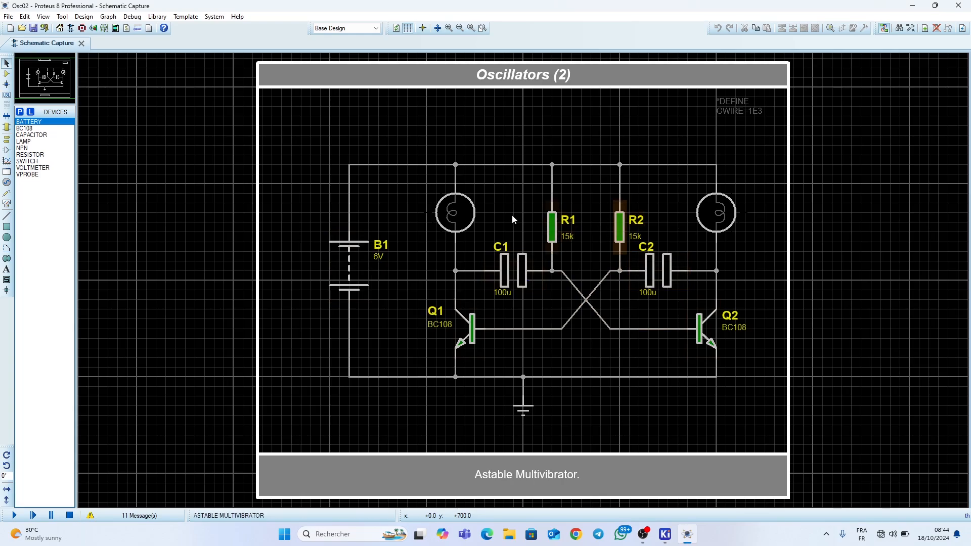
key(alt+Tab)
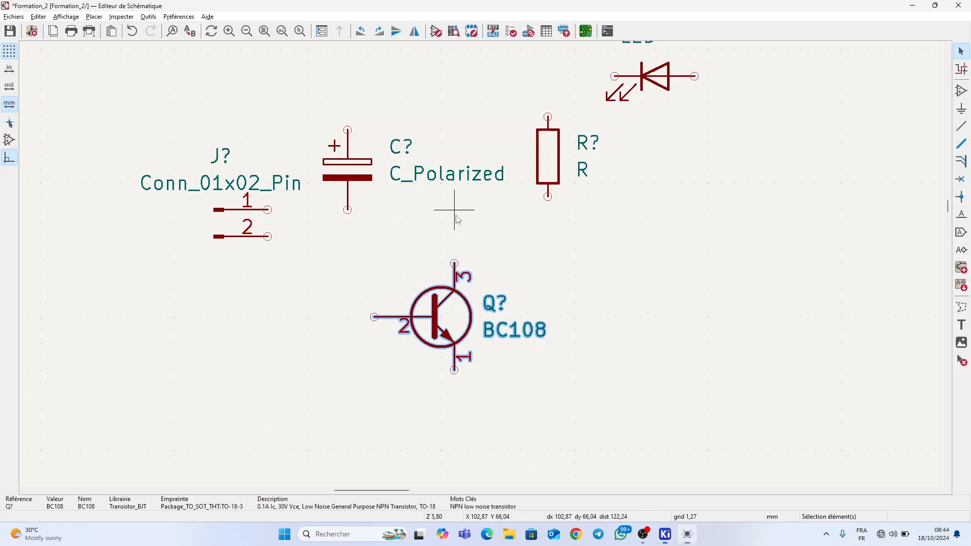
right_click(439, 317)
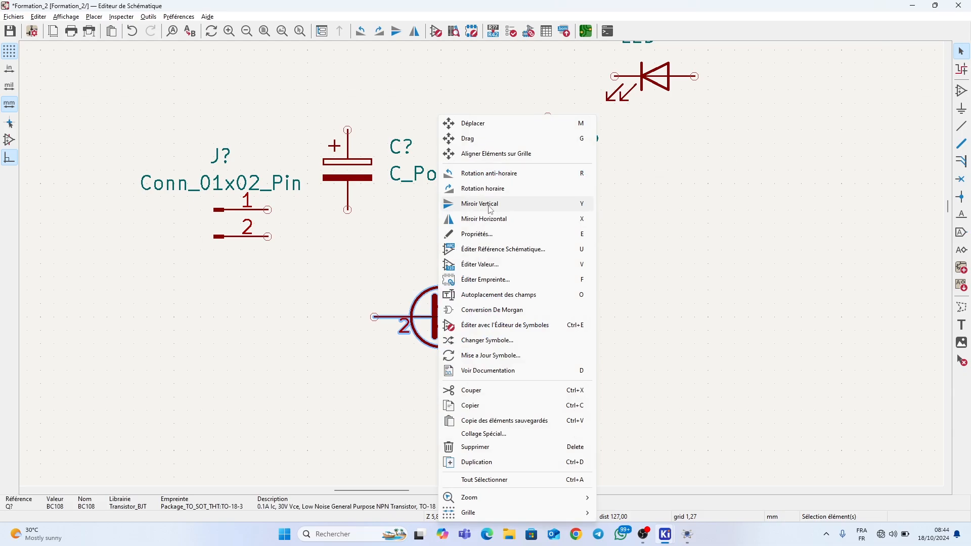
click(494, 219)
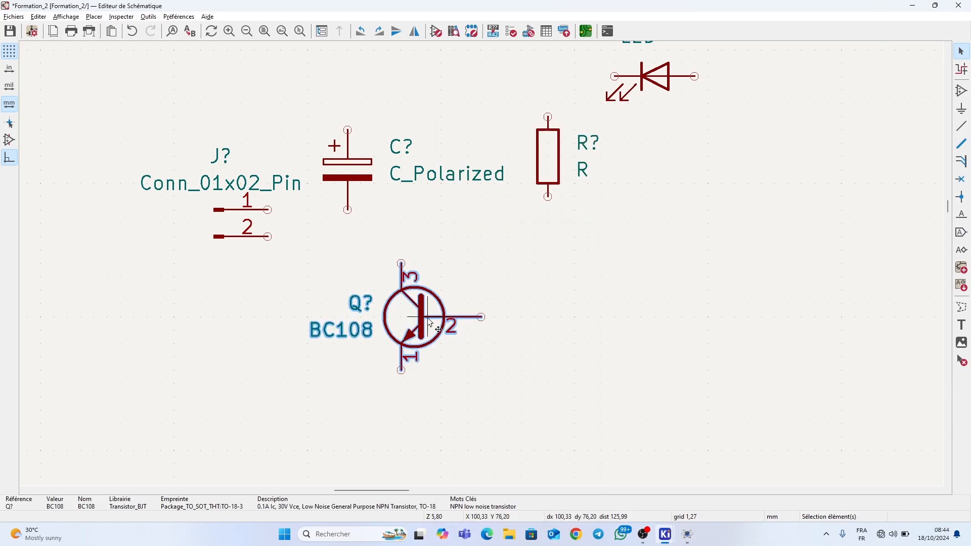
drag(452, 322, 372, 322)
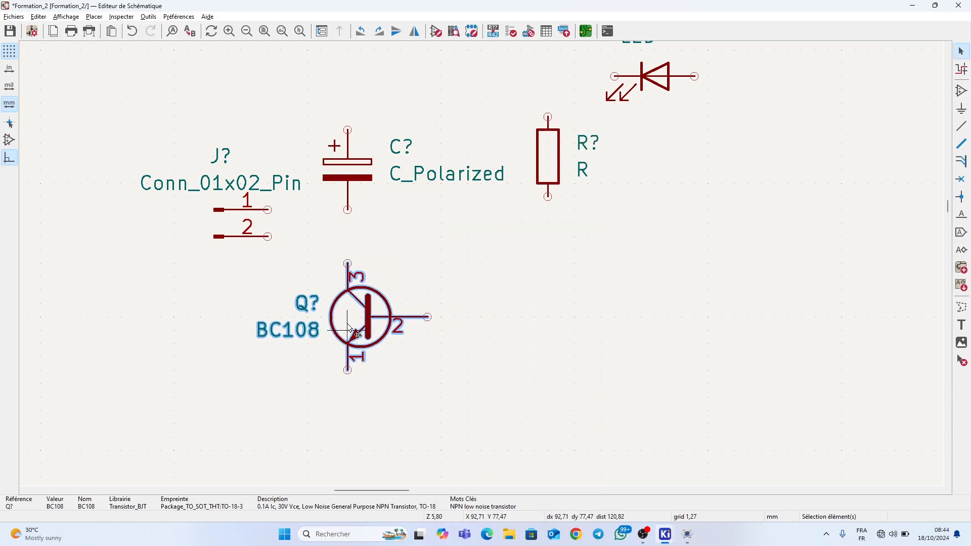
Step: Duplicate the BC108 transistor, mirror the copy horizontally and place it at the same height on the right side of the circuit
right_click(348, 319)
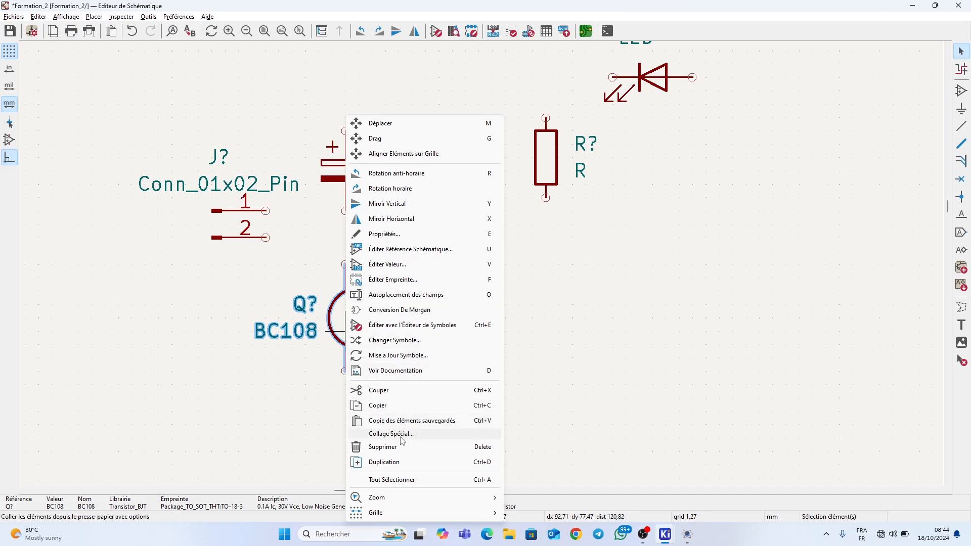
click(385, 461)
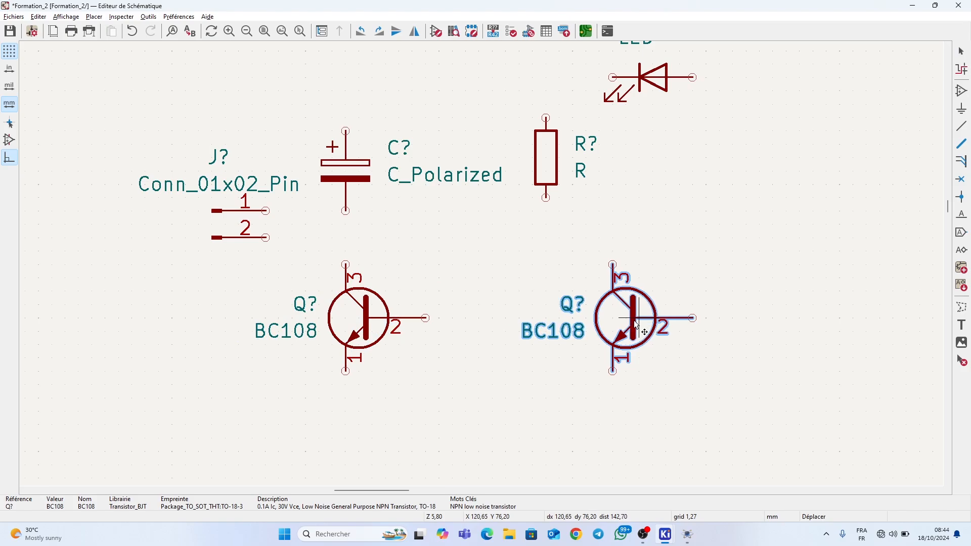
right_click(637, 319)
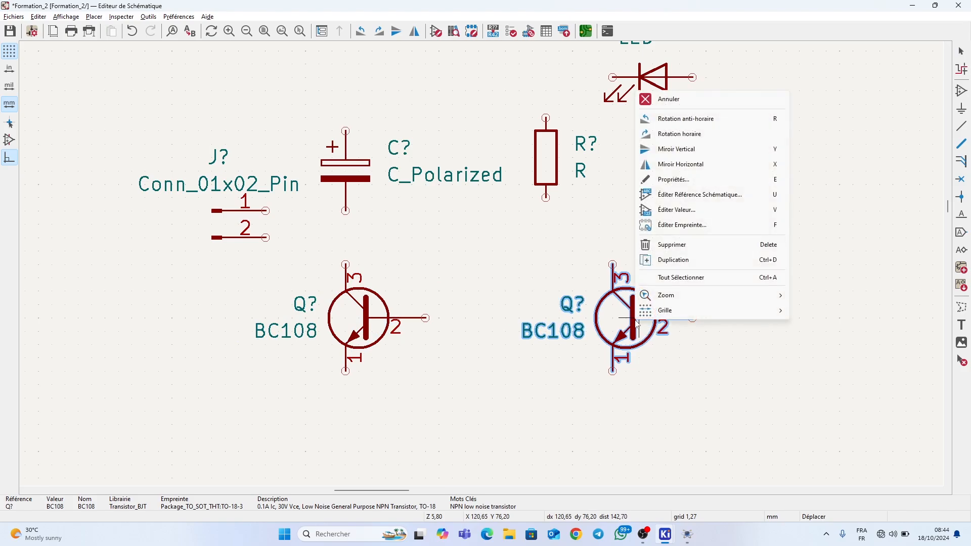
click(678, 165)
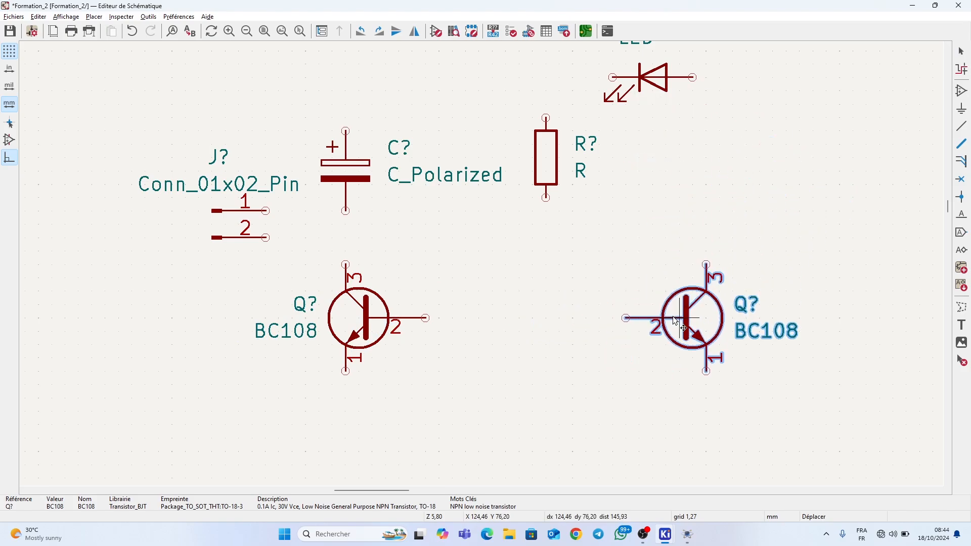
click(706, 316)
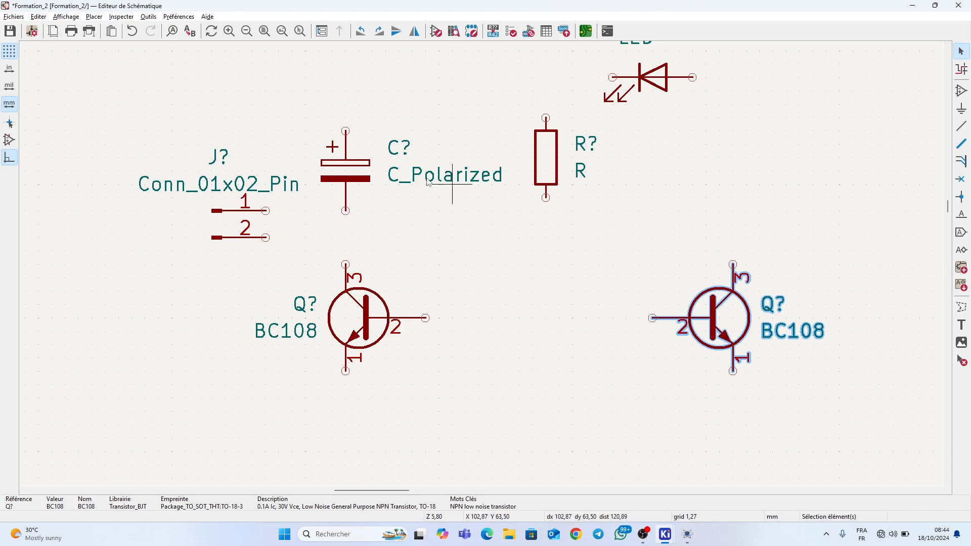
Step: Rotate the polarized capacitor counter-clockwise to lie horizontally and move it just above and to the right of the left BC108
click(357, 177)
right_click(357, 177)
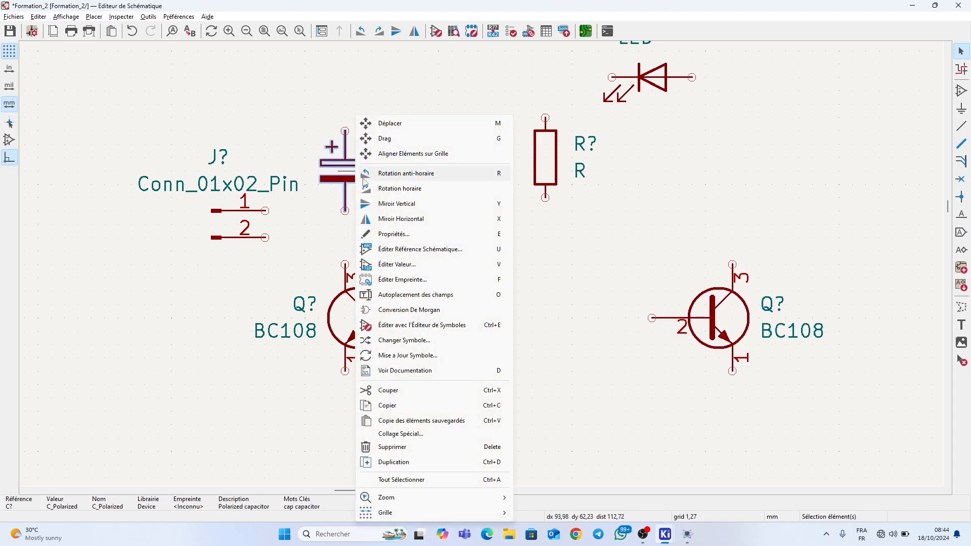
click(365, 175)
drag(365, 175, 429, 231)
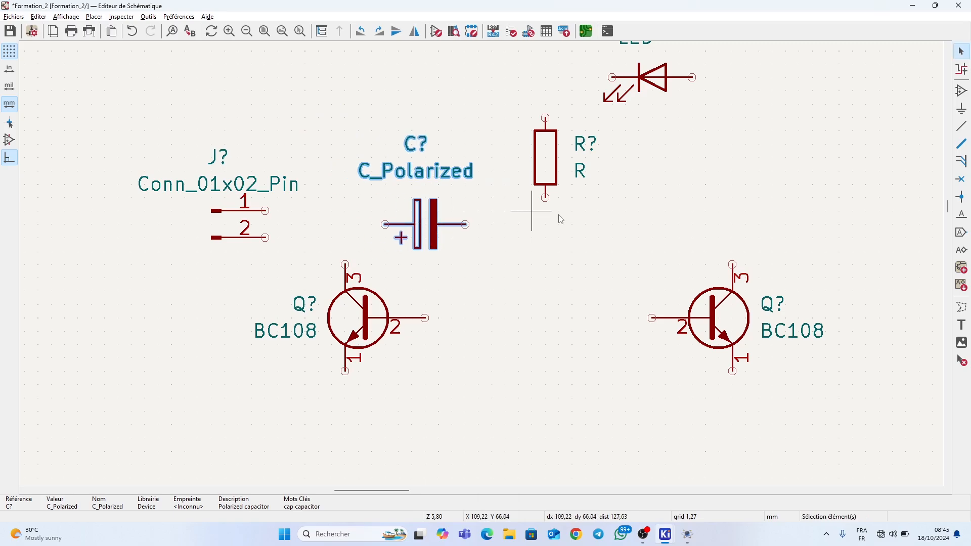
Step: Duplicate the polarized capacitor, mirror the copy horizontally and place it at the same height, above and left of the right BC108
right_click(427, 230)
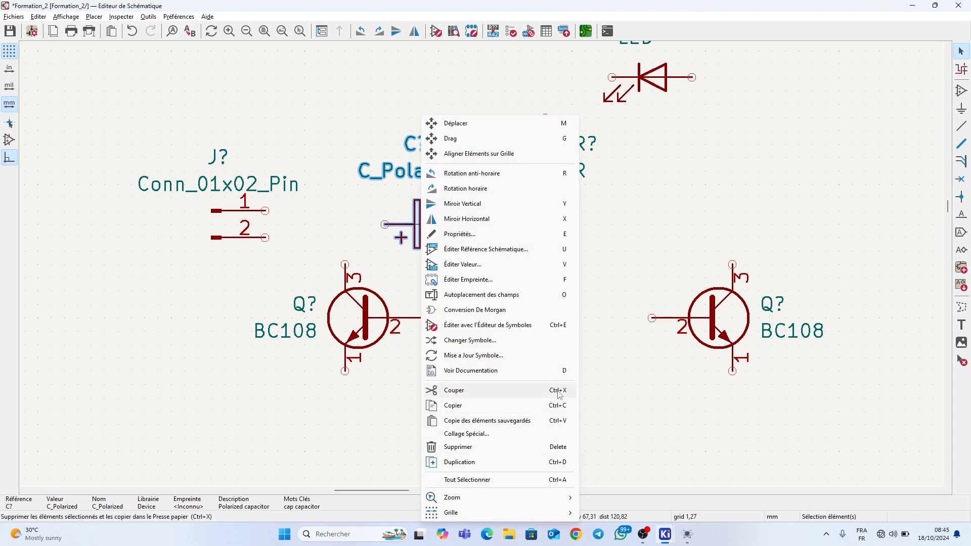
click(498, 461)
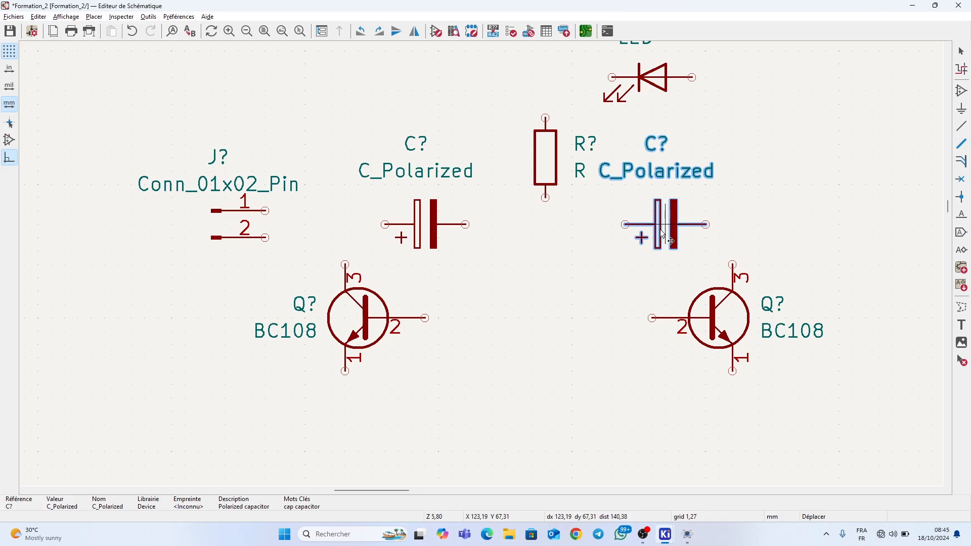
right_click(646, 227)
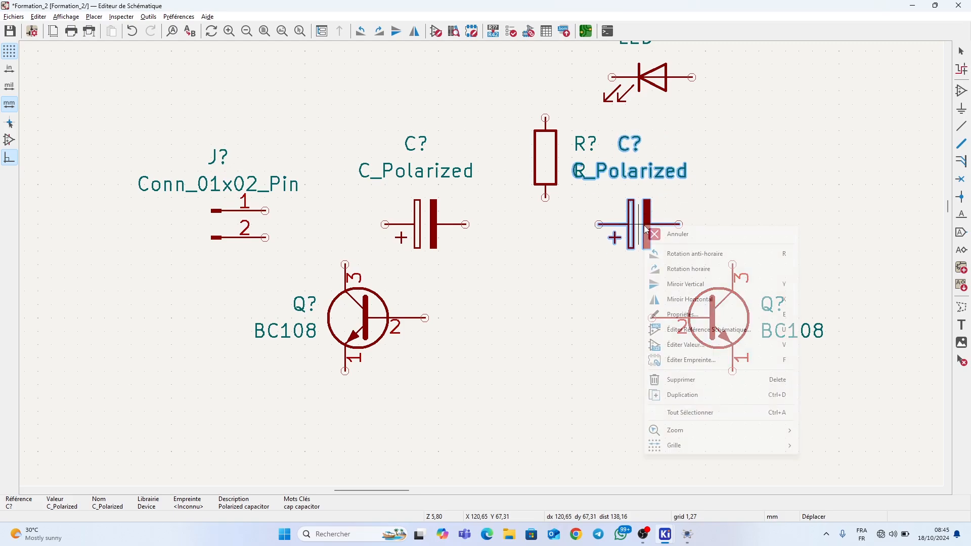
click(696, 300)
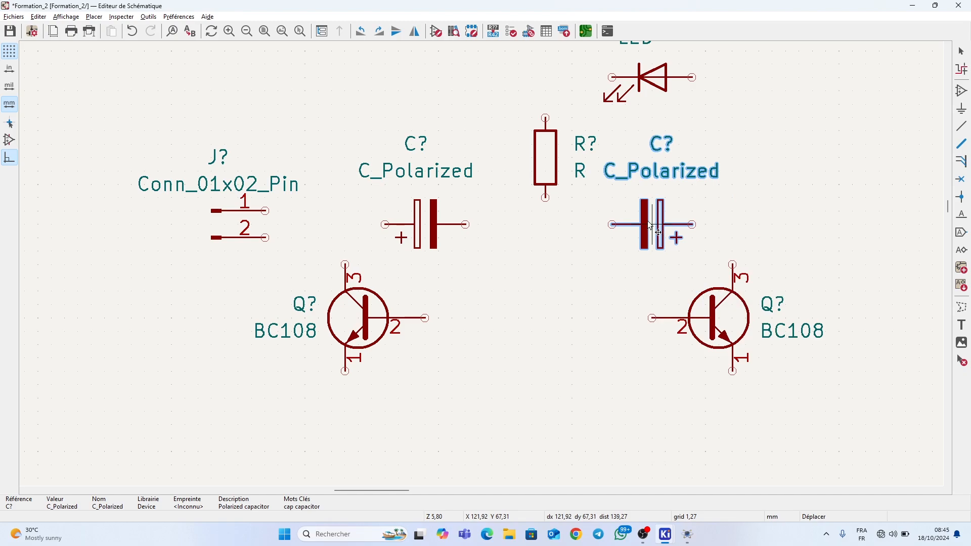
click(652, 226)
Step: Move the resistor to the upper right of the left capacitor, then duplicate it and place the copy at the same height toward the right capacitor
drag(543, 157, 478, 120)
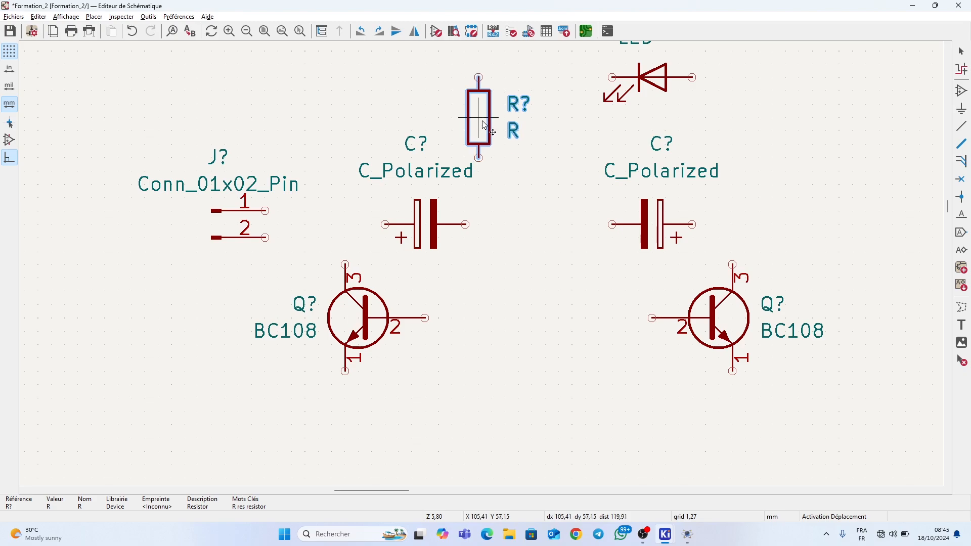
right_click(478, 120)
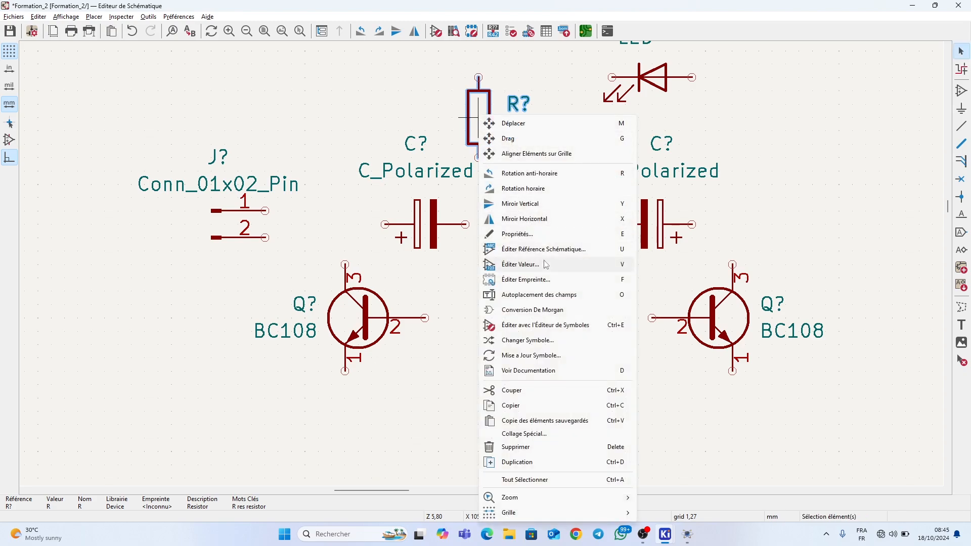
click(517, 462)
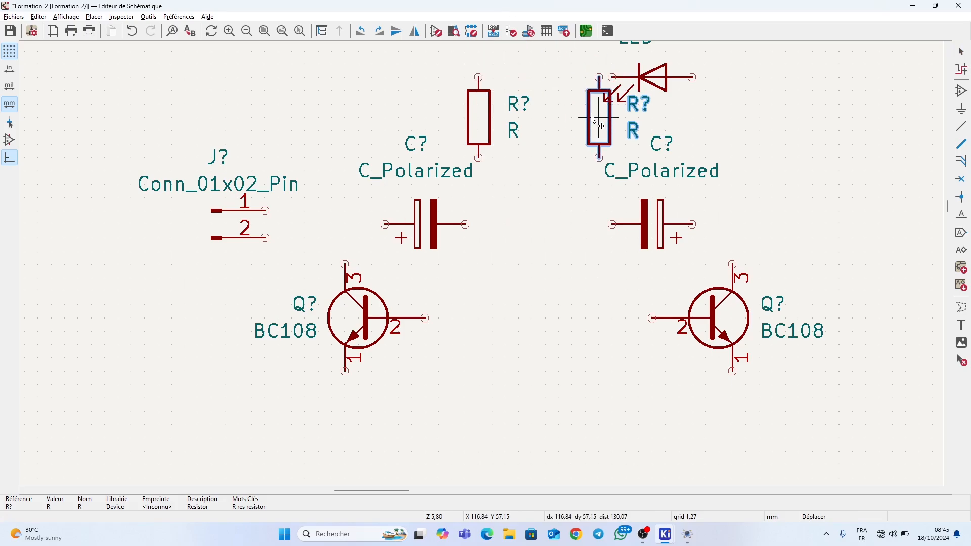
click(589, 120)
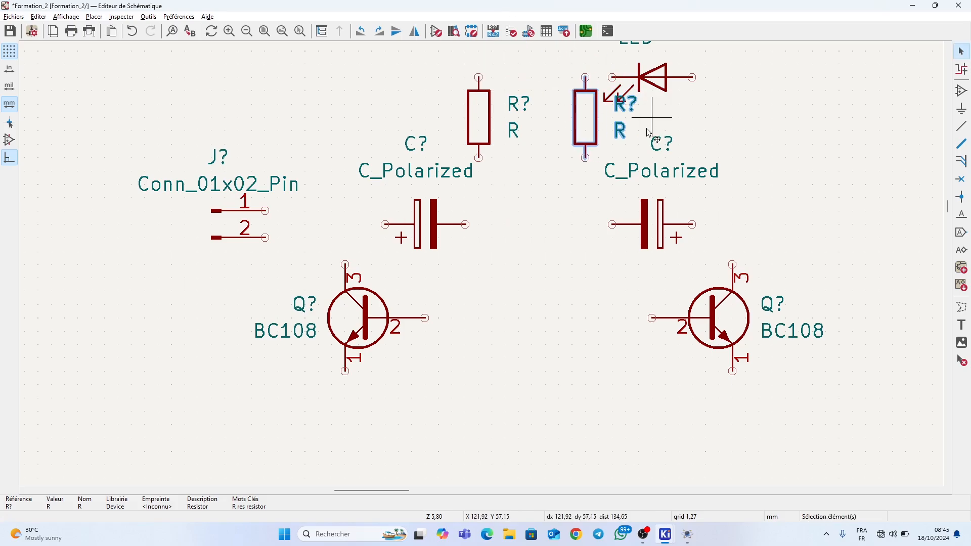
Step: Move the LED to the left side, rotate it counter-clockwise and place it above the left BC108, level with the resistors
scroll(590, 120, up, 1)
scroll(572, 230, down, 3)
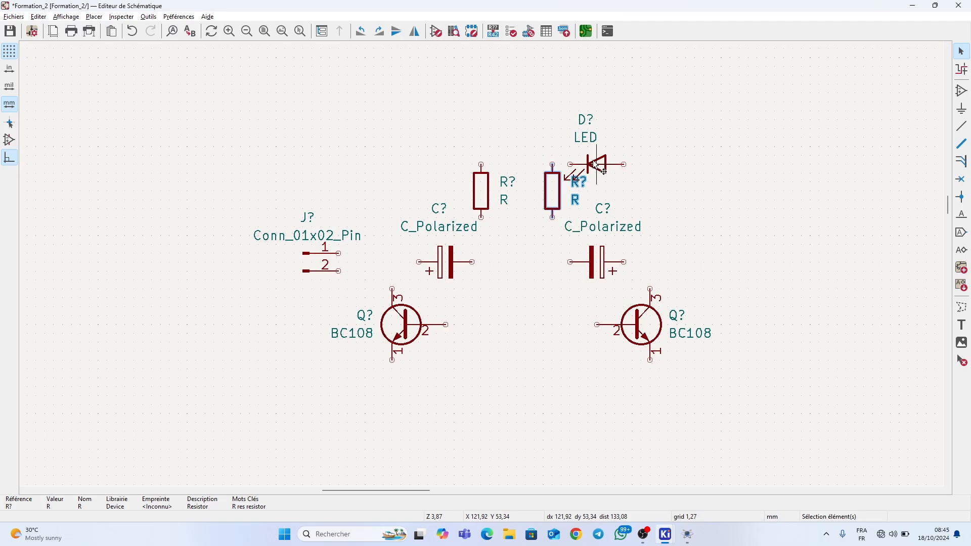
drag(603, 174, 409, 228)
click(408, 228)
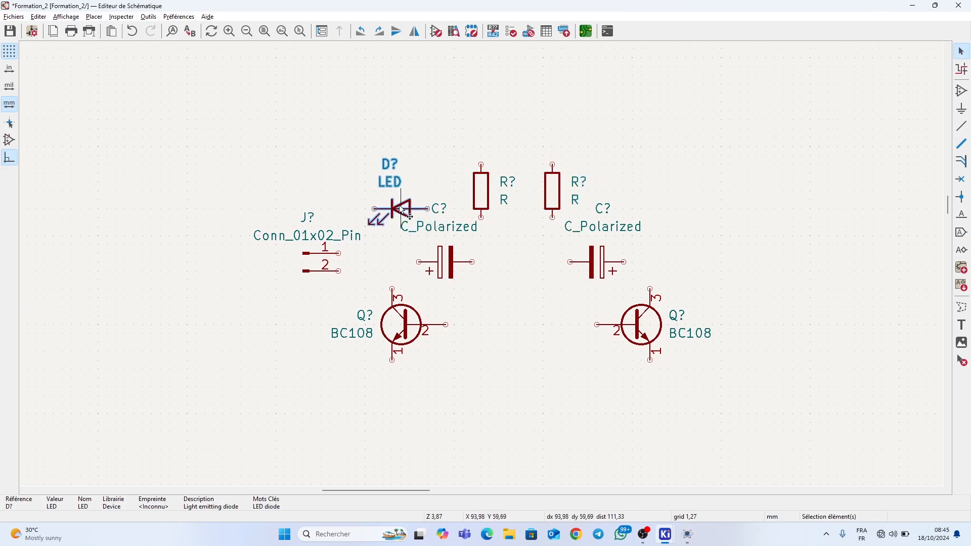
right_click(400, 218)
click(425, 174)
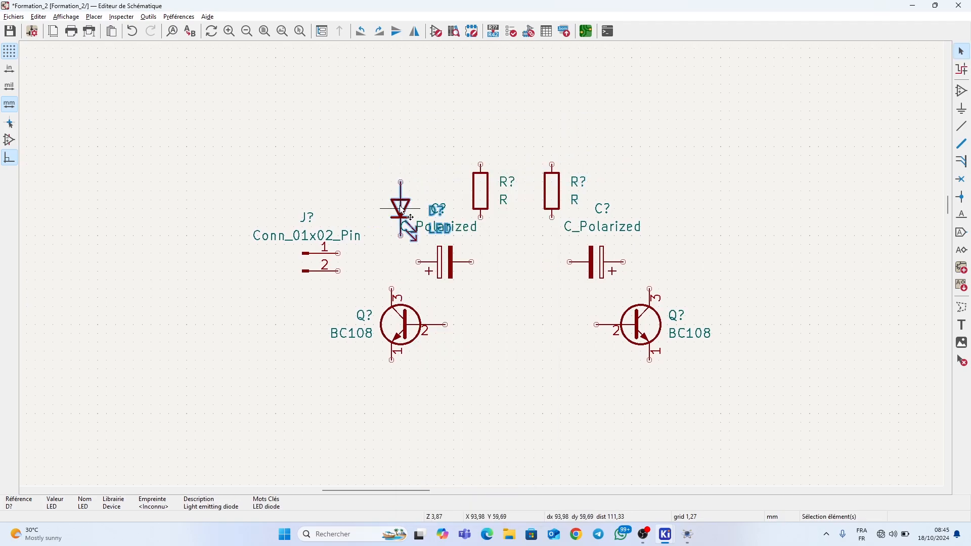
drag(403, 210, 385, 190)
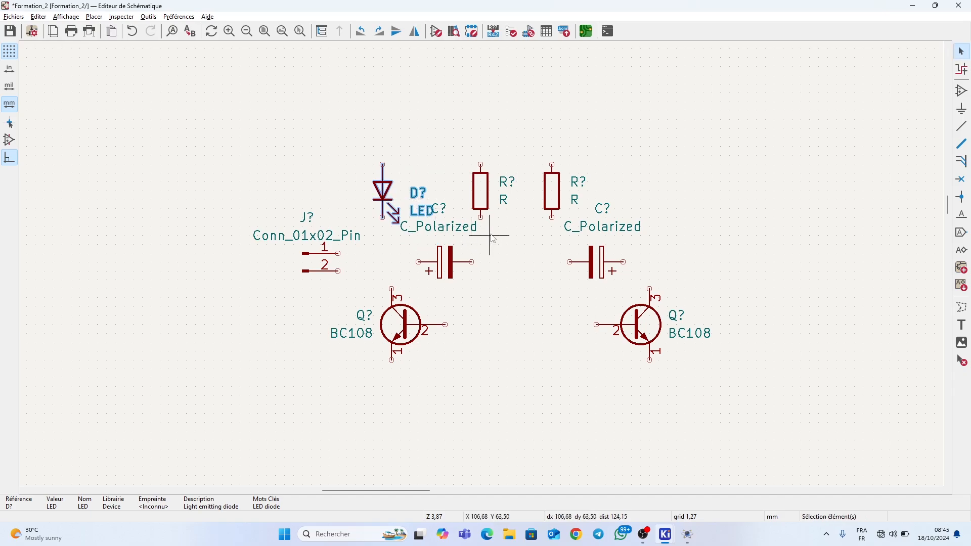
Step: Duplicate the LED, place the copy at the same height above the right BC108, and move the Conn_01x02_Pin connector farther left
right_click(376, 191)
click(458, 462)
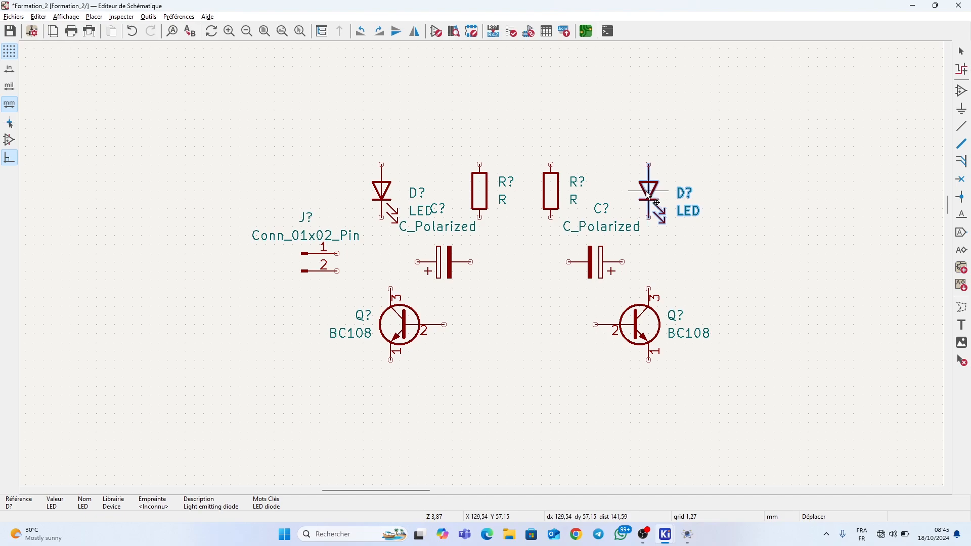
click(656, 197)
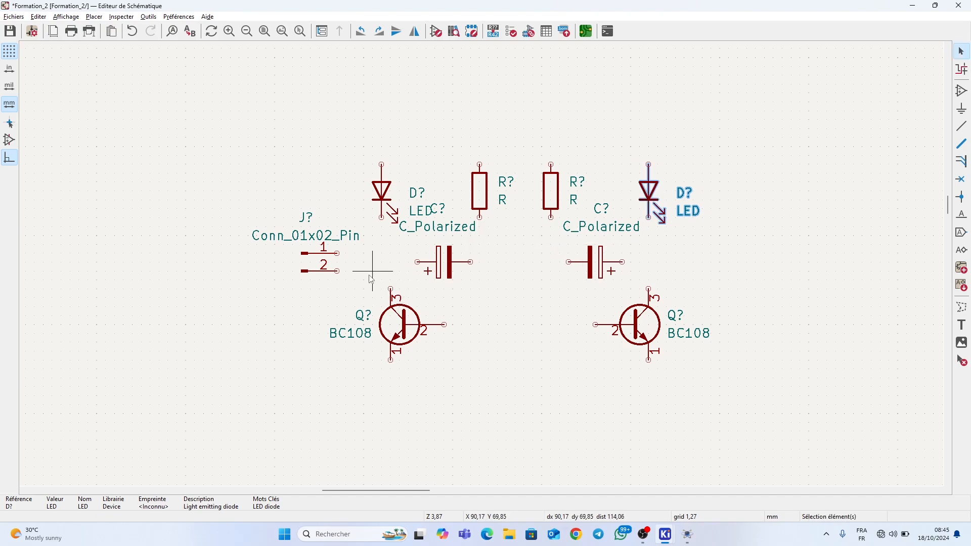
drag(314, 267, 279, 267)
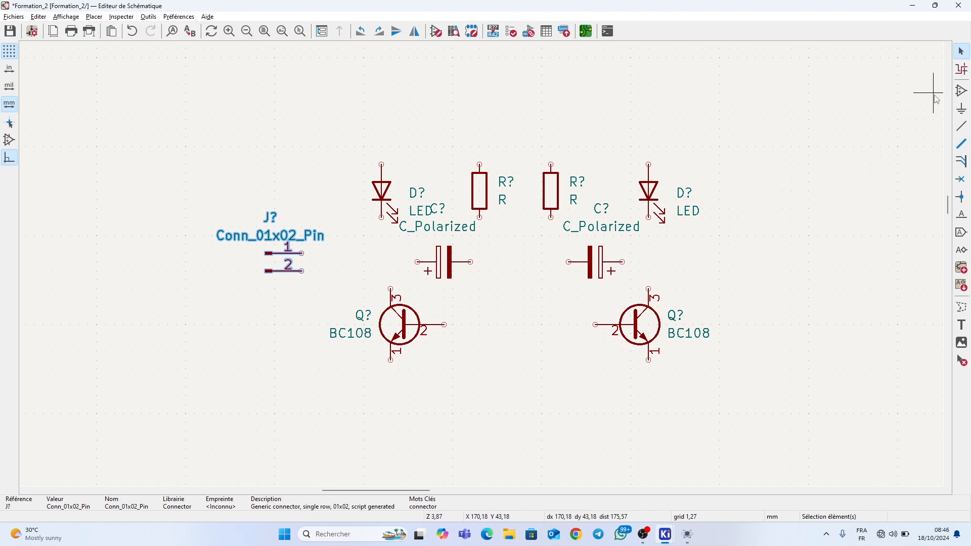
Step: Wire the lower pin of each resistor to the negative pin of the polarized capacitor on its side
click(962, 127)
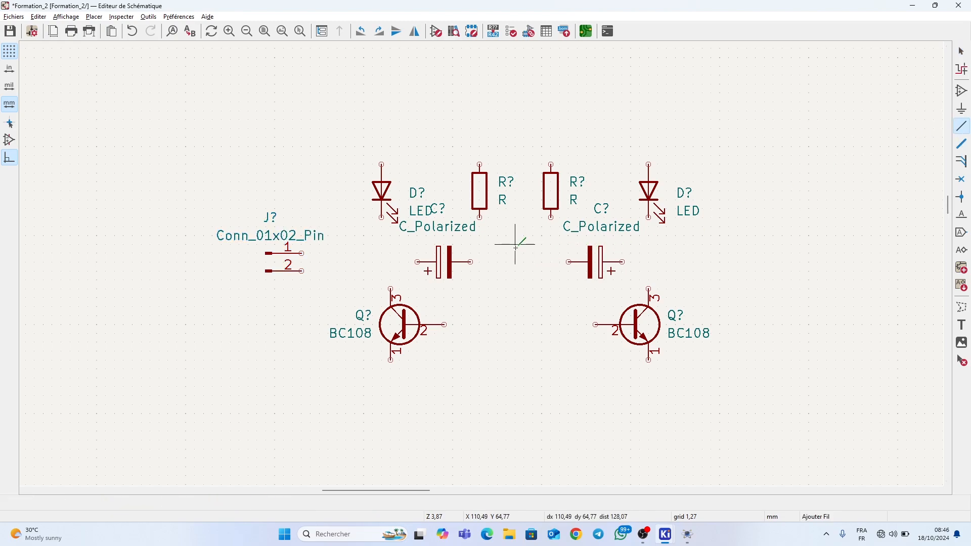
scroll(492, 262, up, 3)
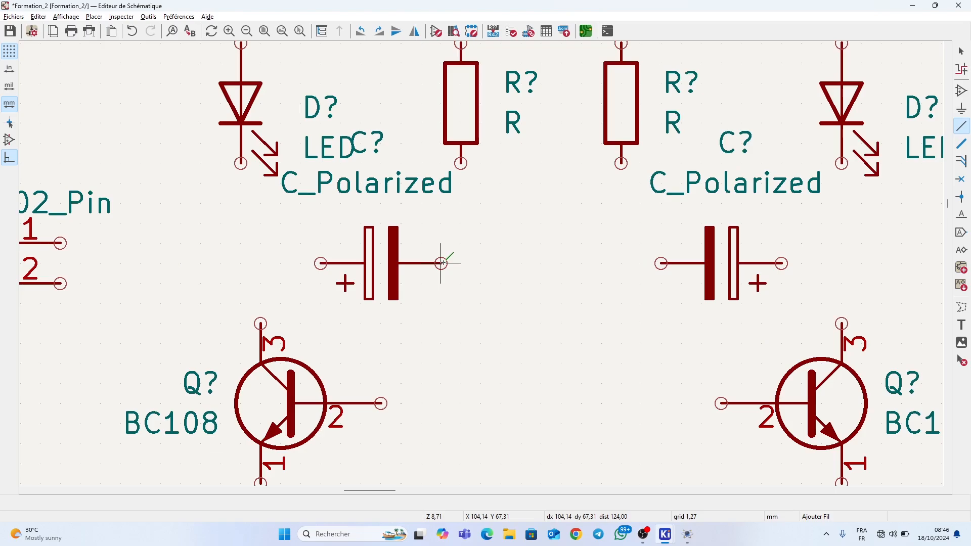
click(462, 163)
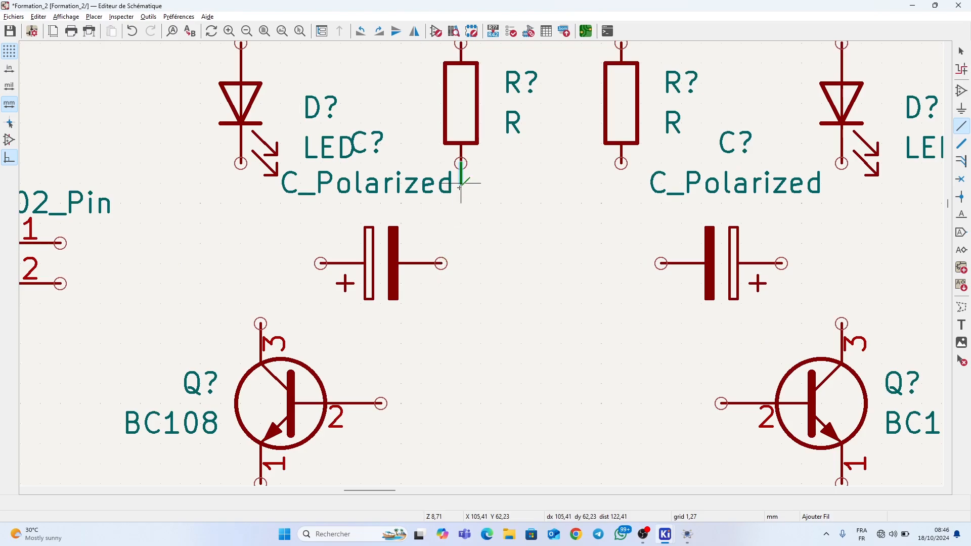
click(441, 262)
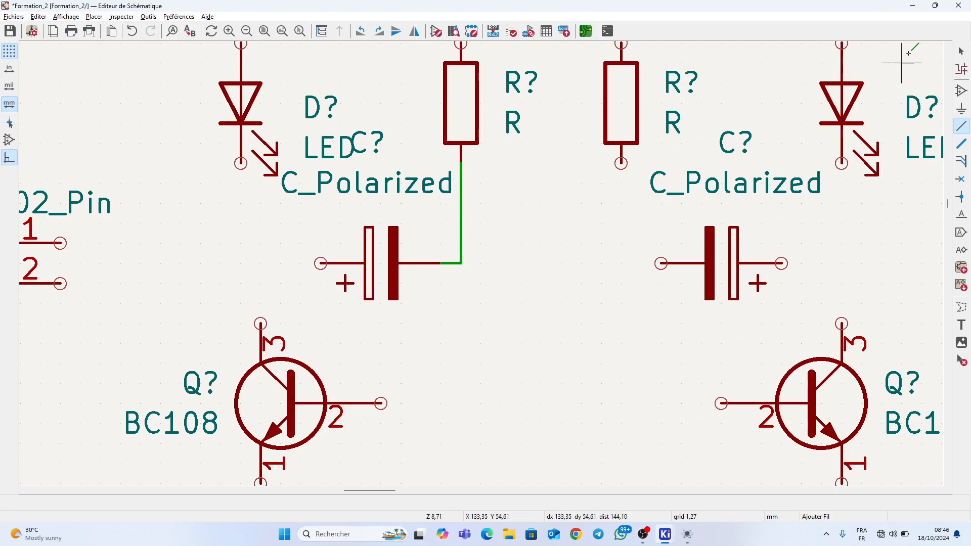
click(961, 53)
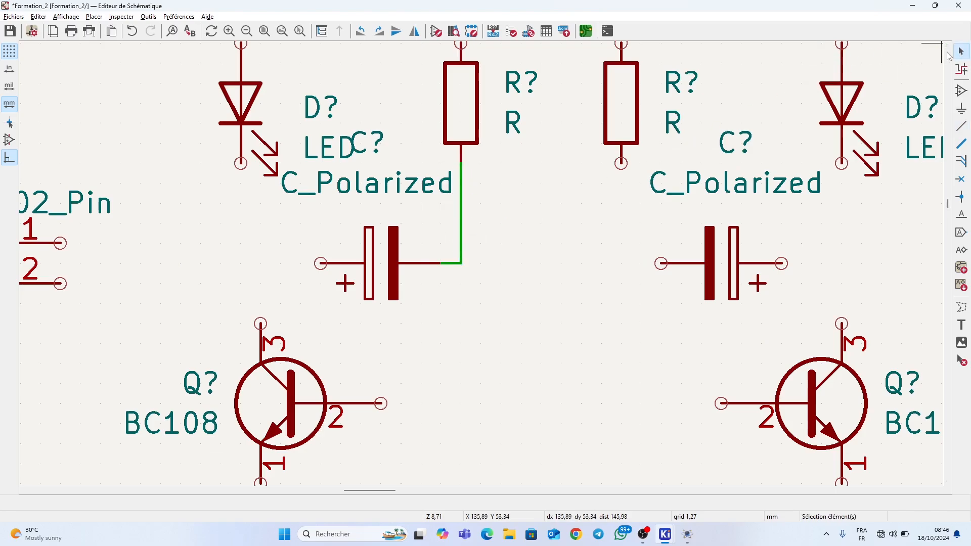
click(622, 163)
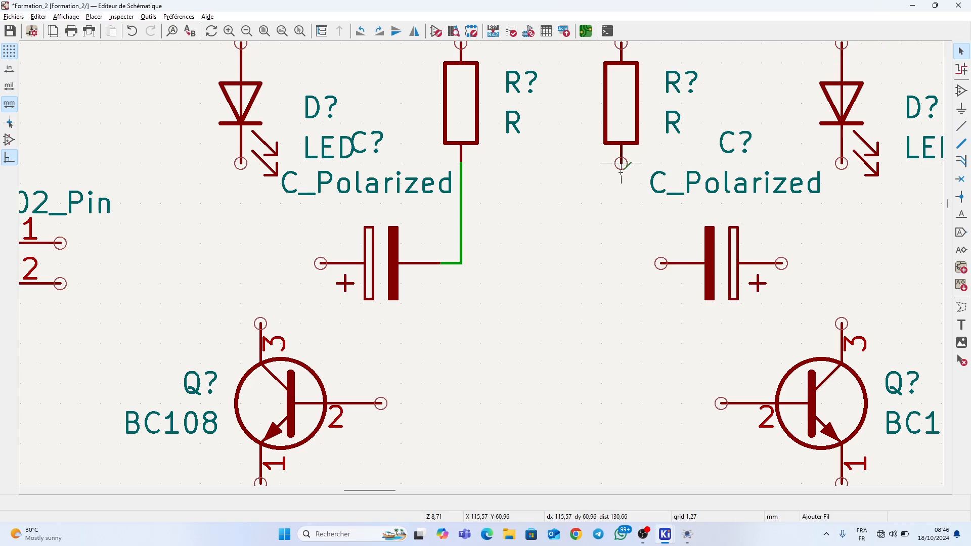
click(663, 263)
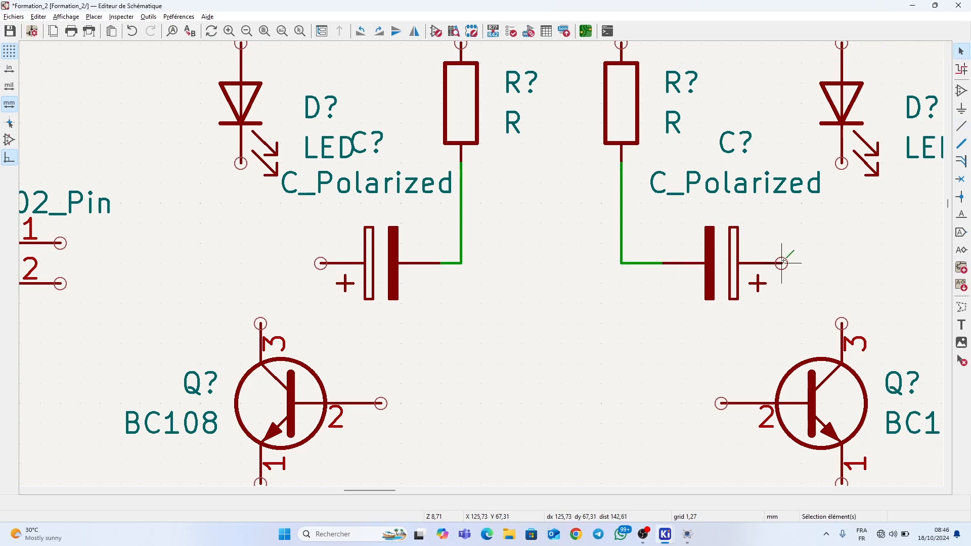
Step: Wire the positive pin of each polarized capacitor to the cathode of the LED on its side
click(783, 262)
click(842, 163)
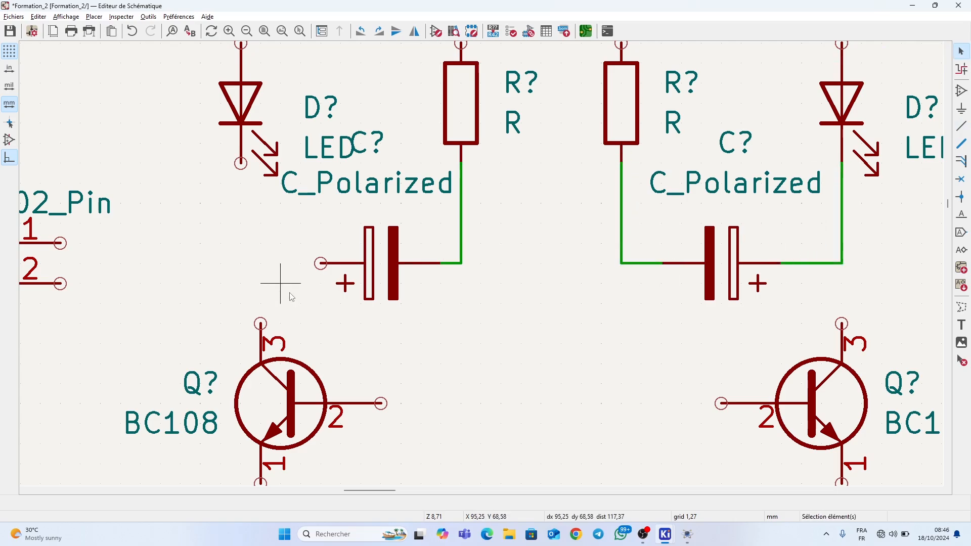
click(321, 263)
click(241, 162)
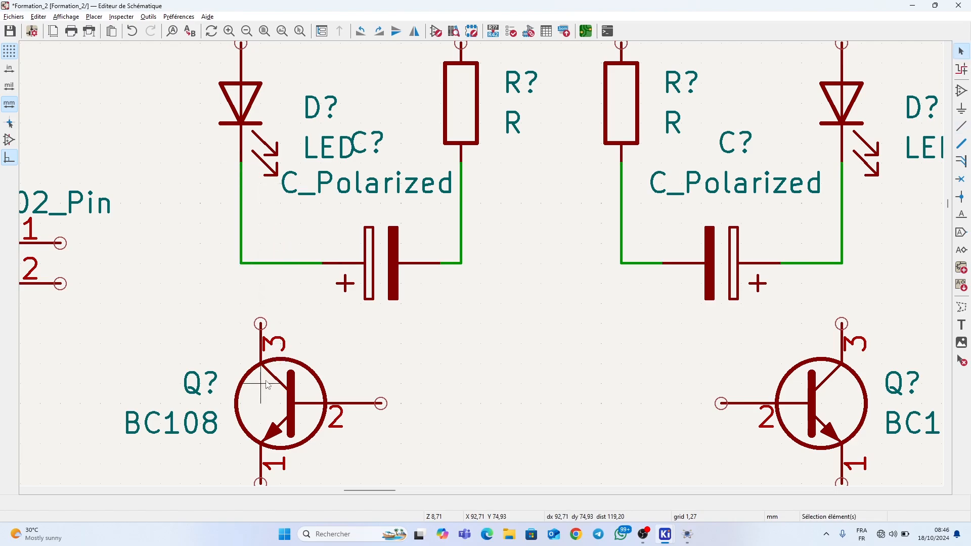
Step: Align the left BC108 directly under the left LED and wire its collector to the LED–capacitor wire corner
drag(267, 385, 260, 400)
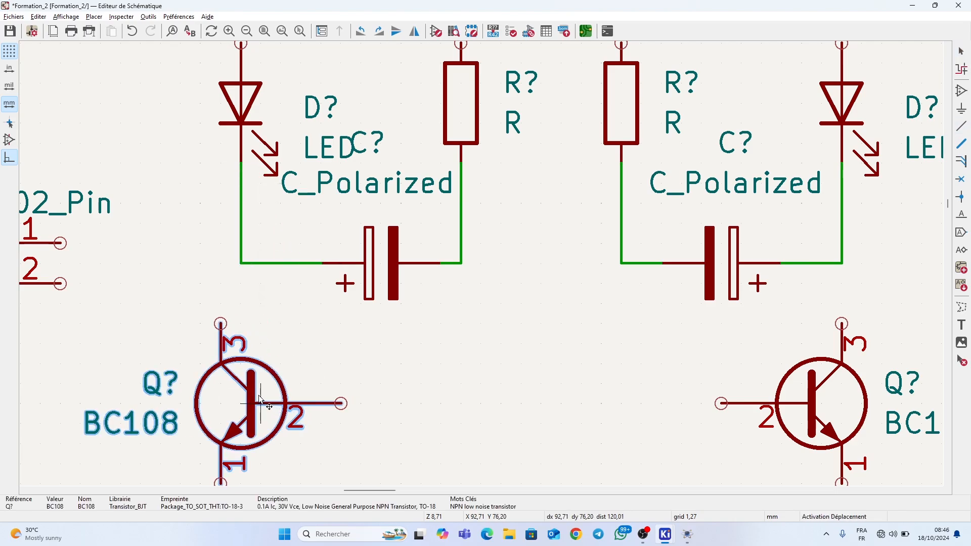
click(276, 398)
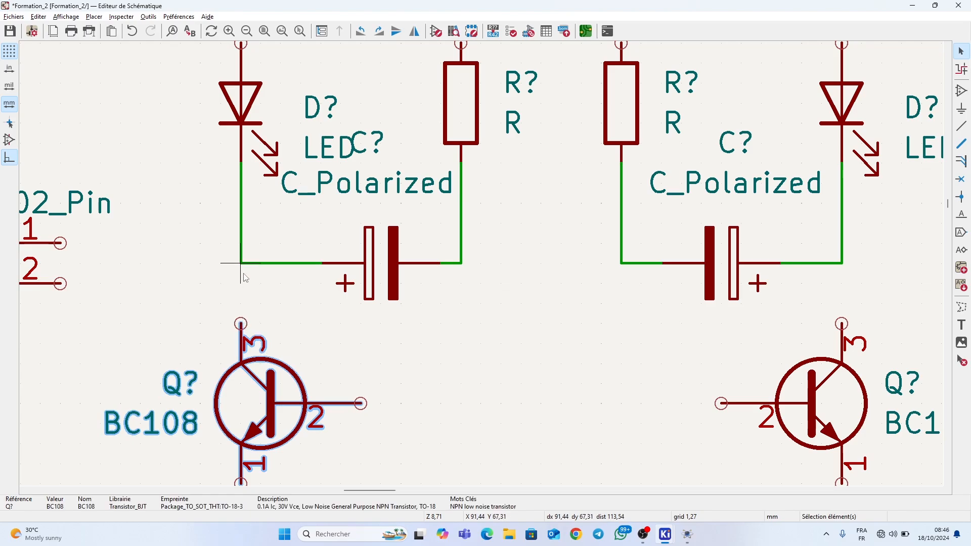
click(241, 322)
click(240, 263)
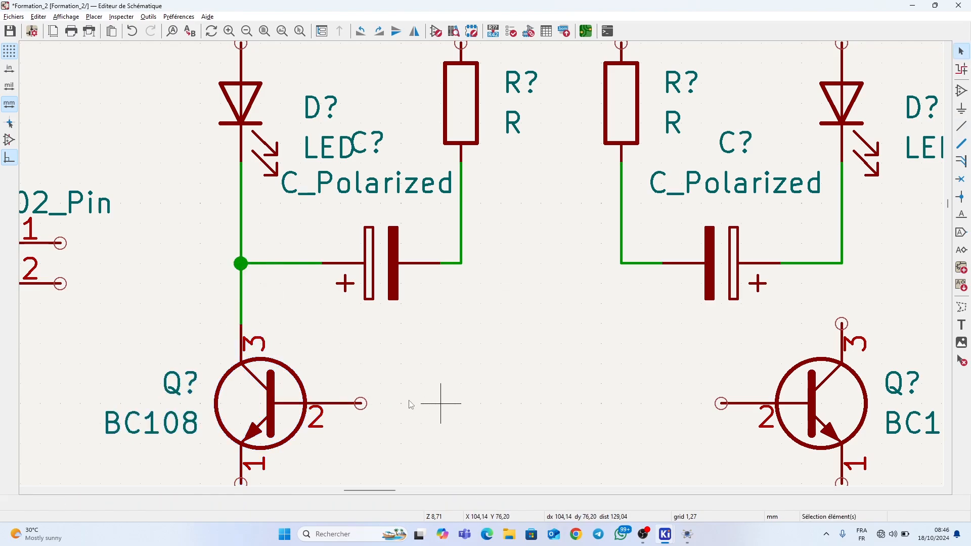
Step: Shift the left capacitor slightly left and wire the left BC108's base to the junction of the right resistor and right capacitor
drag(396, 267, 375, 267)
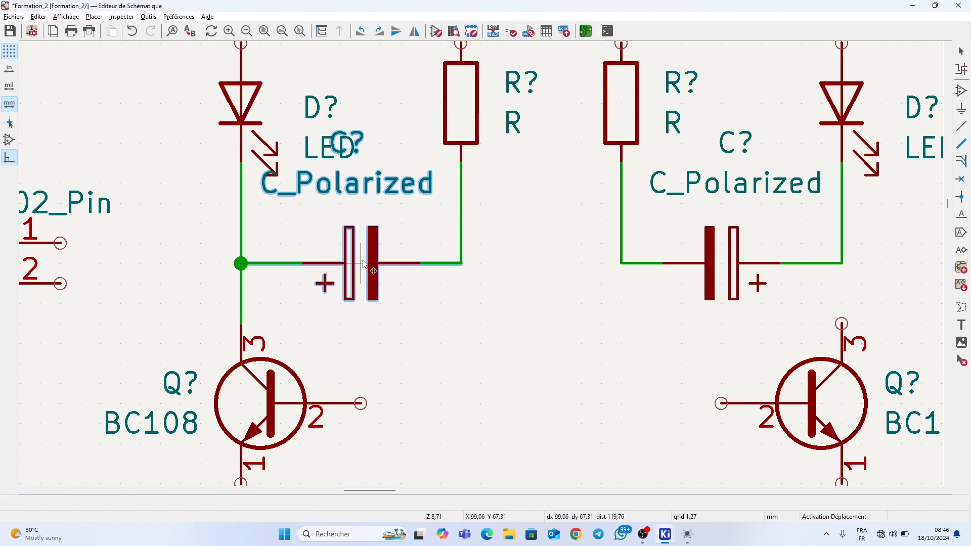
click(471, 310)
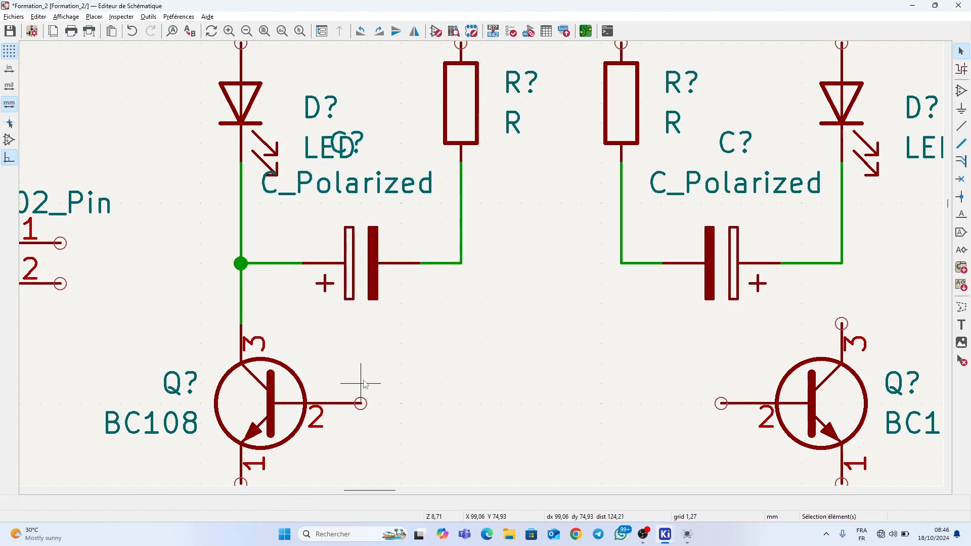
click(361, 403)
click(522, 403)
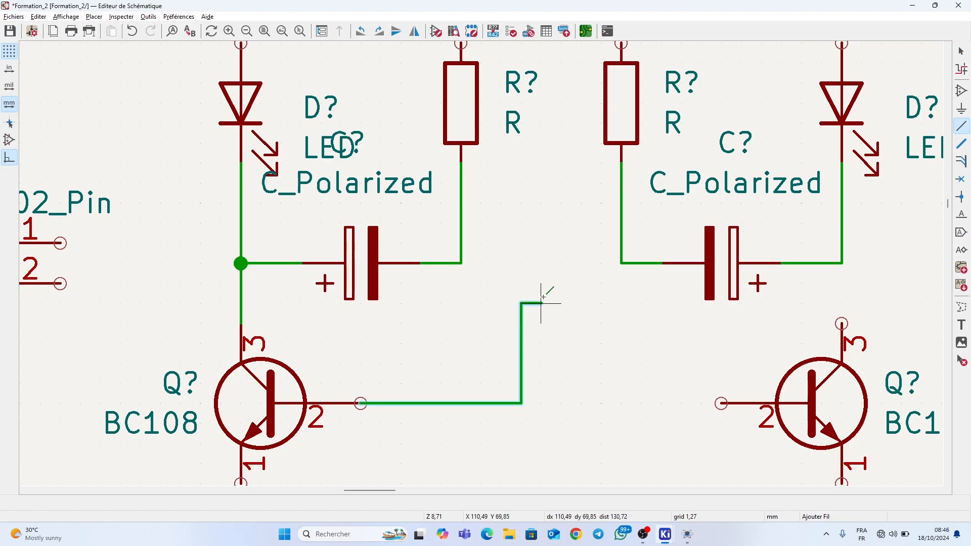
click(621, 263)
key(Escape)
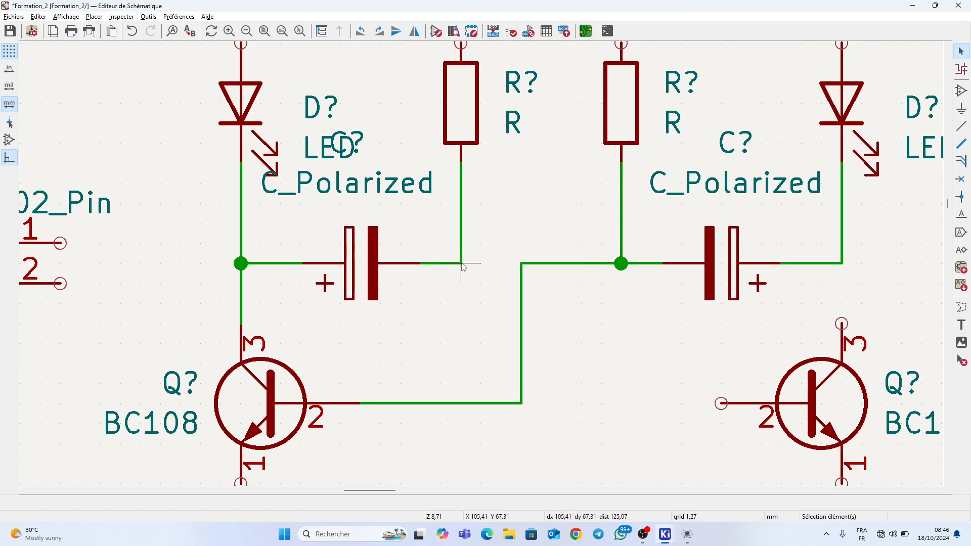
Step: Wire the right BC108's base, crossing the other base wire, to the junction of the left resistor and left capacitor
click(721, 403)
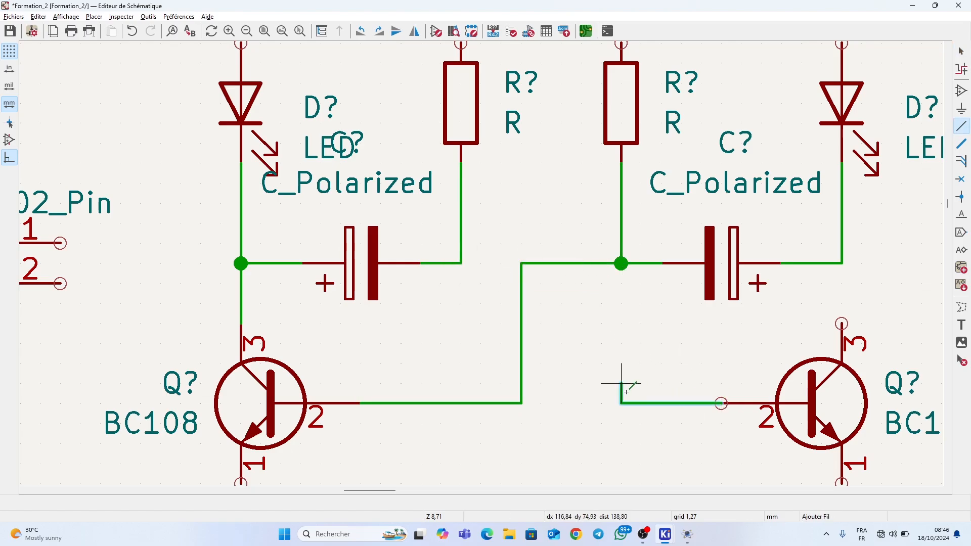
click(582, 383)
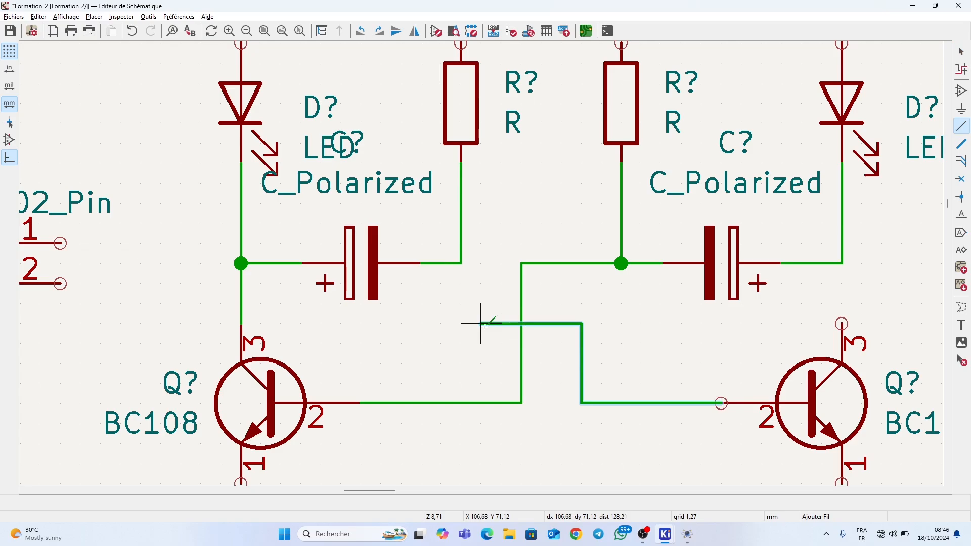
click(461, 263)
key(Escape)
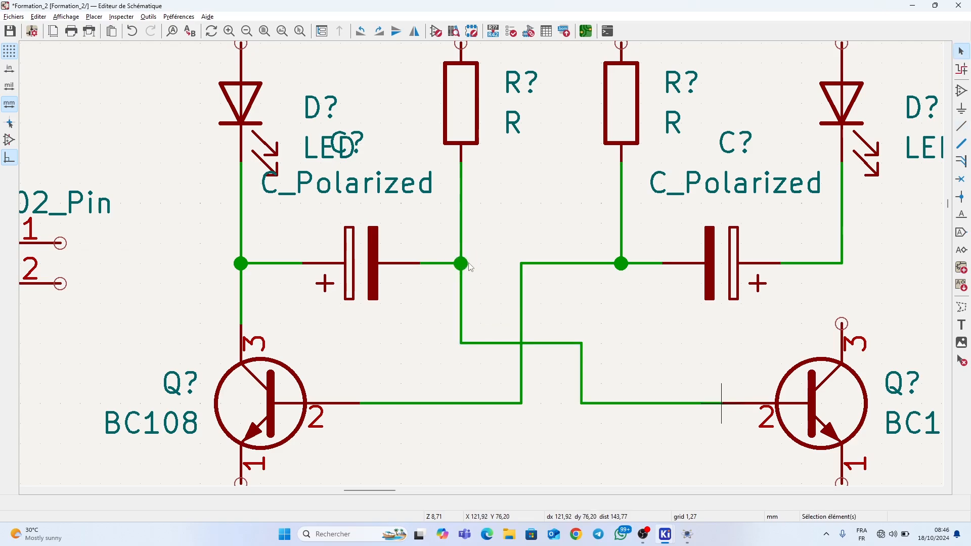
scroll(480, 263, down, 5)
scroll(483, 269, up, 4)
middle_drag(483, 269, 532, 416)
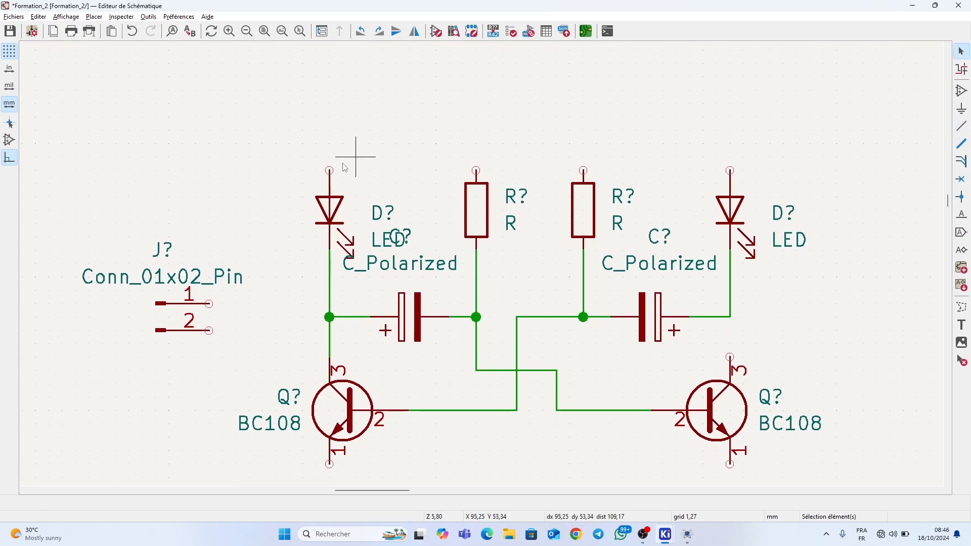
Step: Wire the anodes of both LEDs and the upper ends of both resistors together as one common supply rail
key(w)
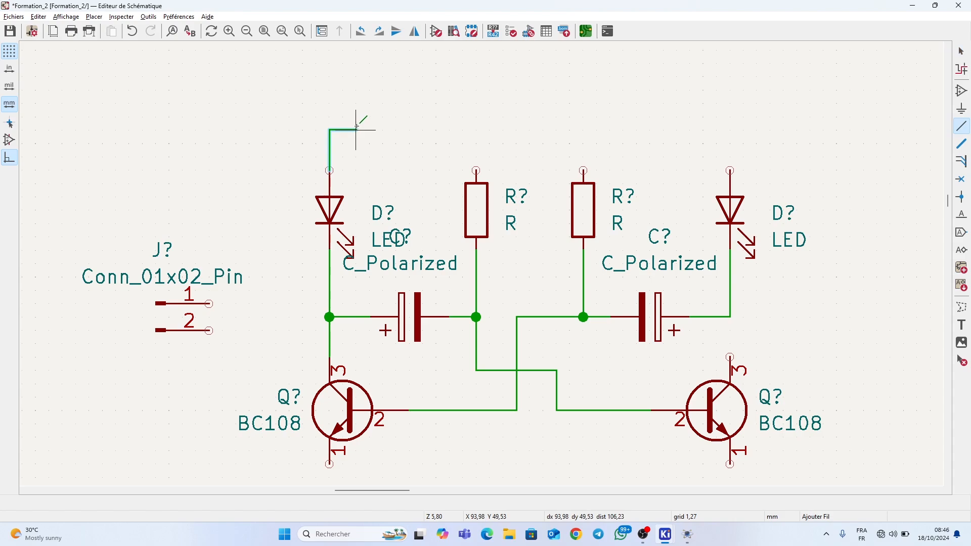
click(477, 170)
key(Escape)
key(w)
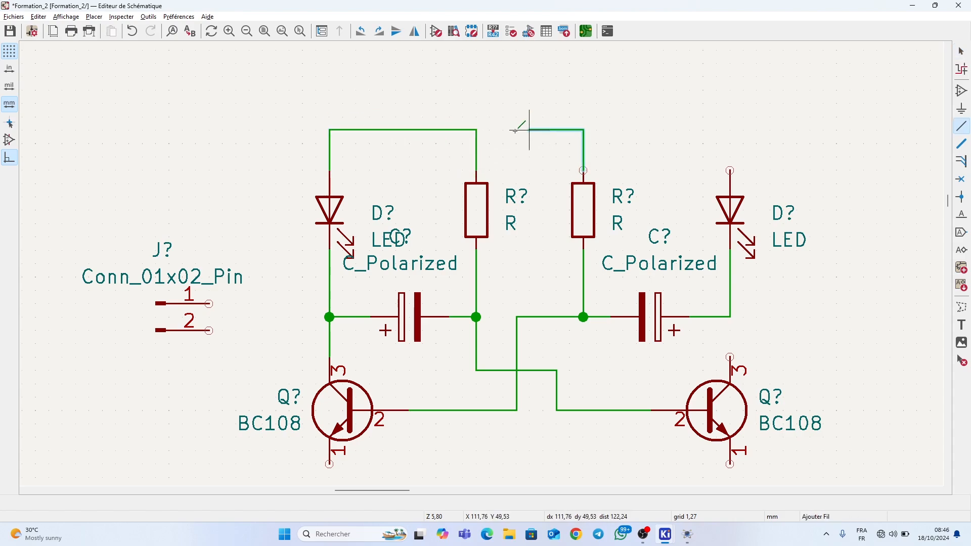
click(476, 130)
key(Escape)
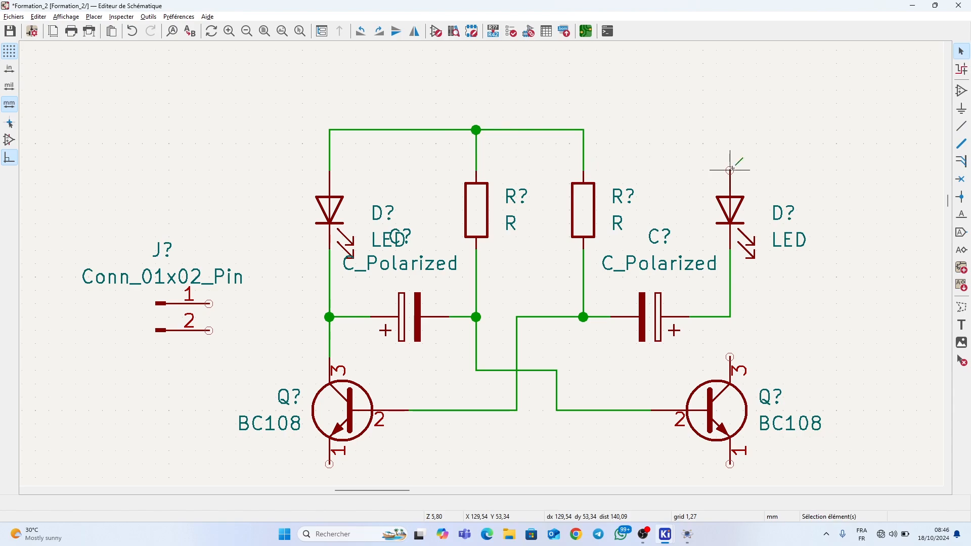
key(w)
click(584, 130)
key(Escape)
Step: Place a GND symbol from the power library just below the left BC108's emitter
scroll(602, 143, down, 2)
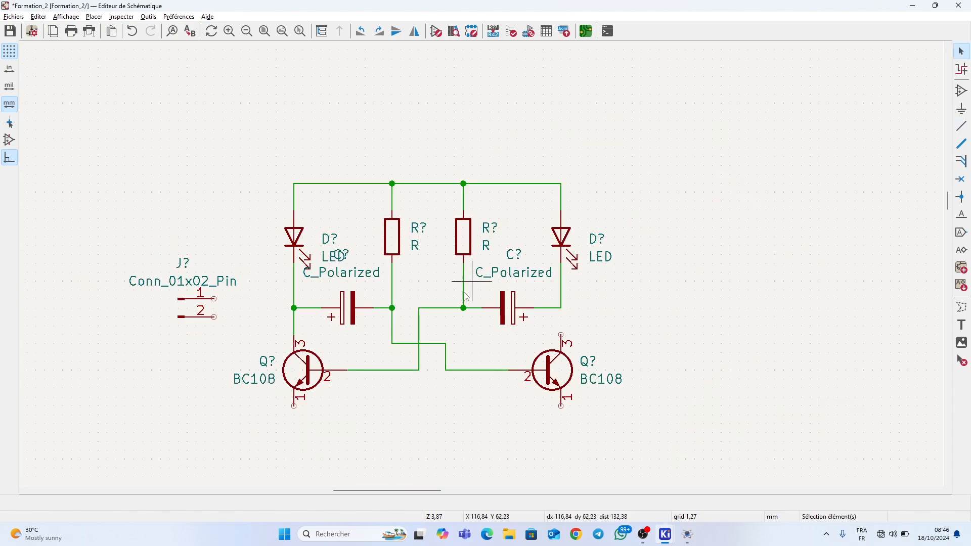
scroll(579, 183, up, 4)
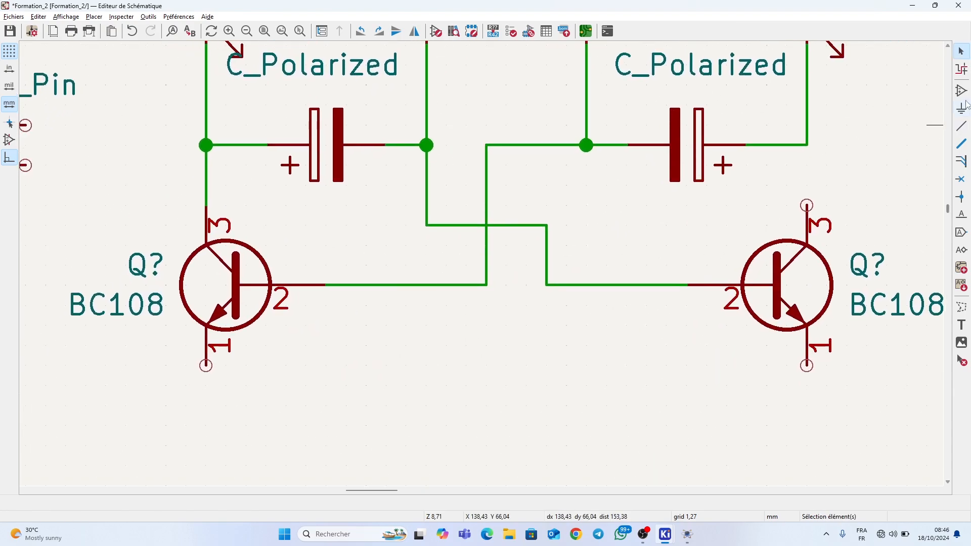
click(962, 108)
click(661, 202)
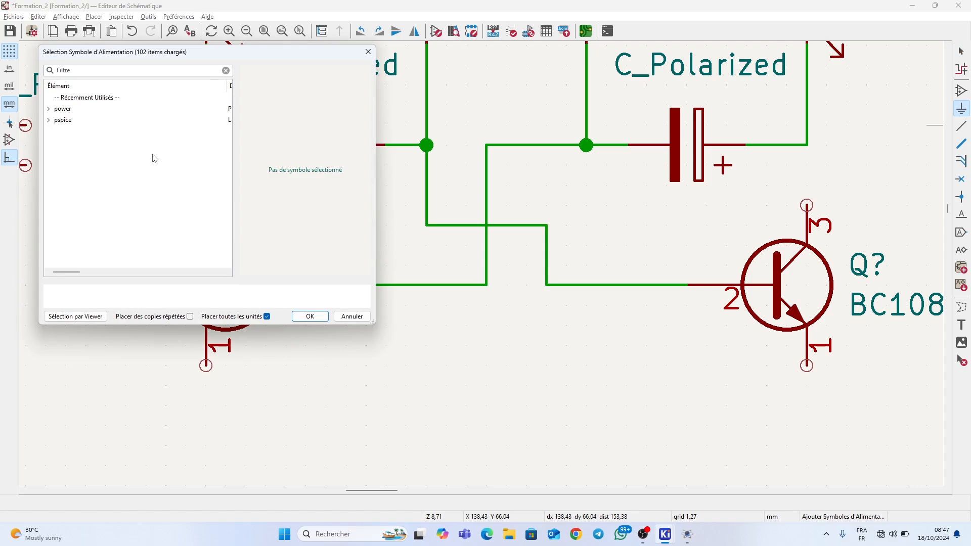
click(97, 111)
double_click(57, 111)
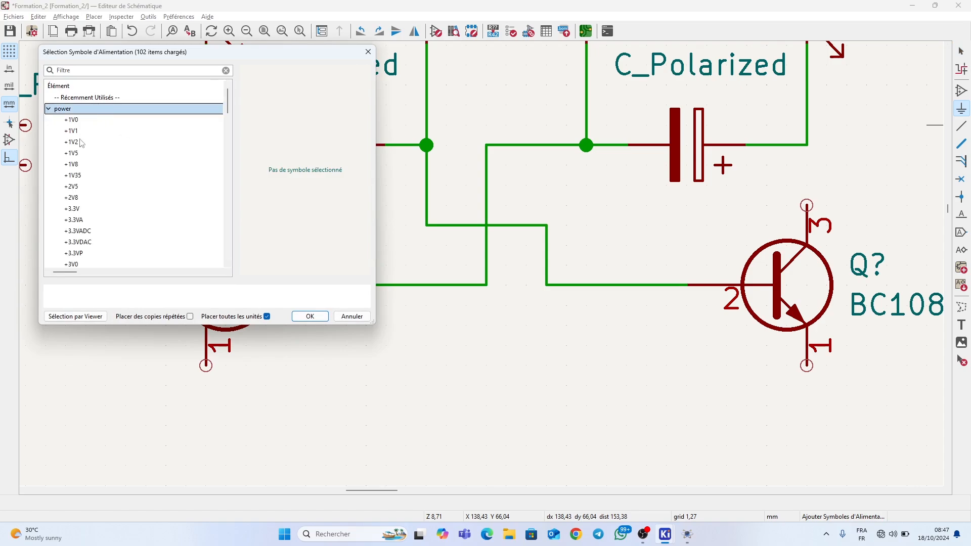
scroll(80, 224, down, 15)
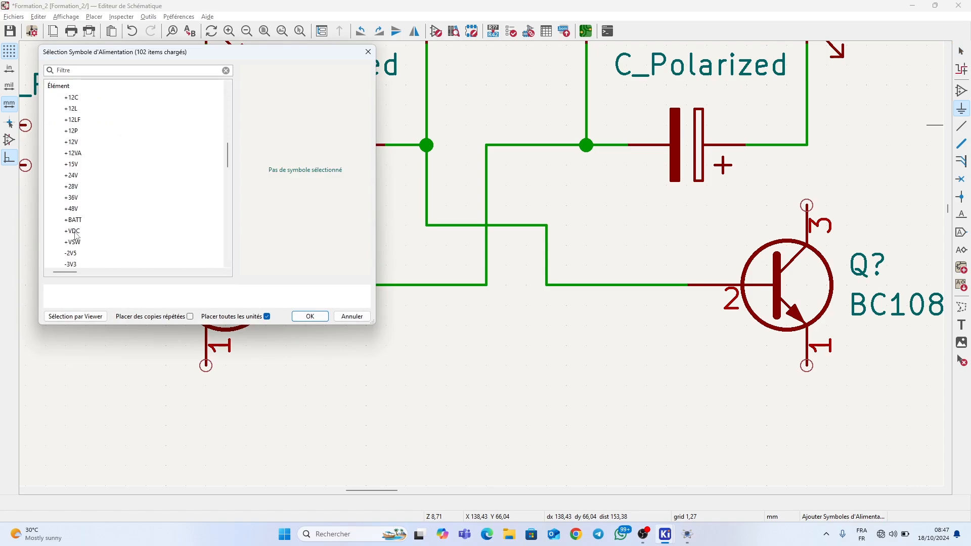
scroll(75, 237, down, 1)
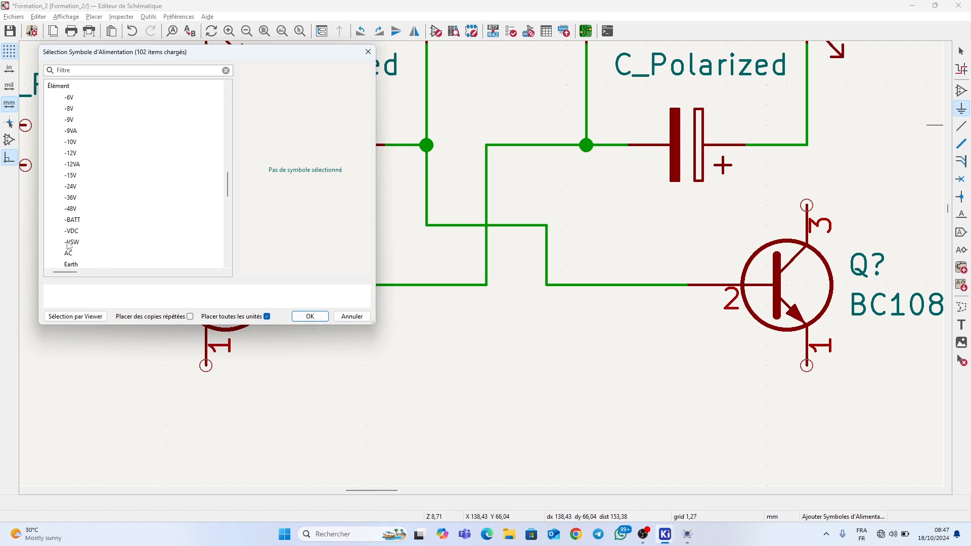
scroll(68, 246, down, 2)
click(70, 234)
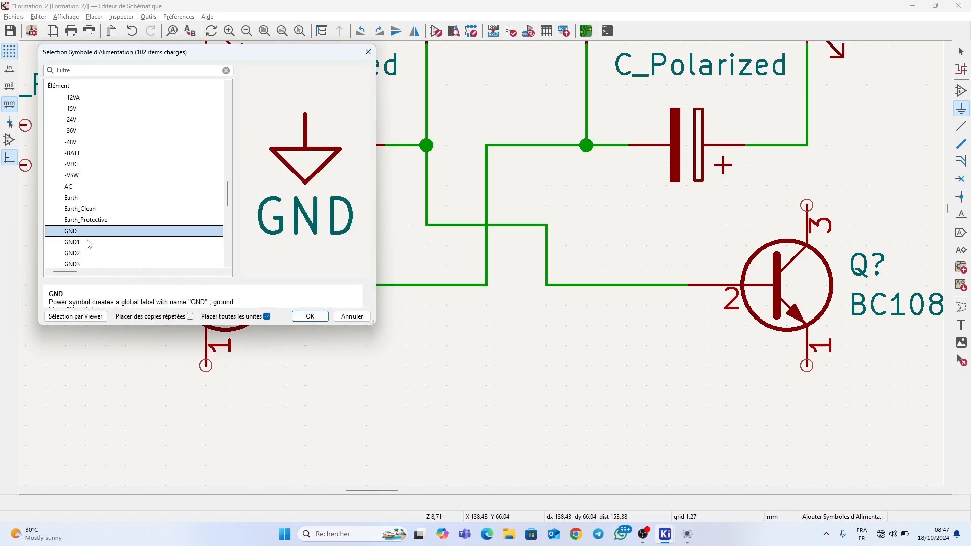
click(310, 316)
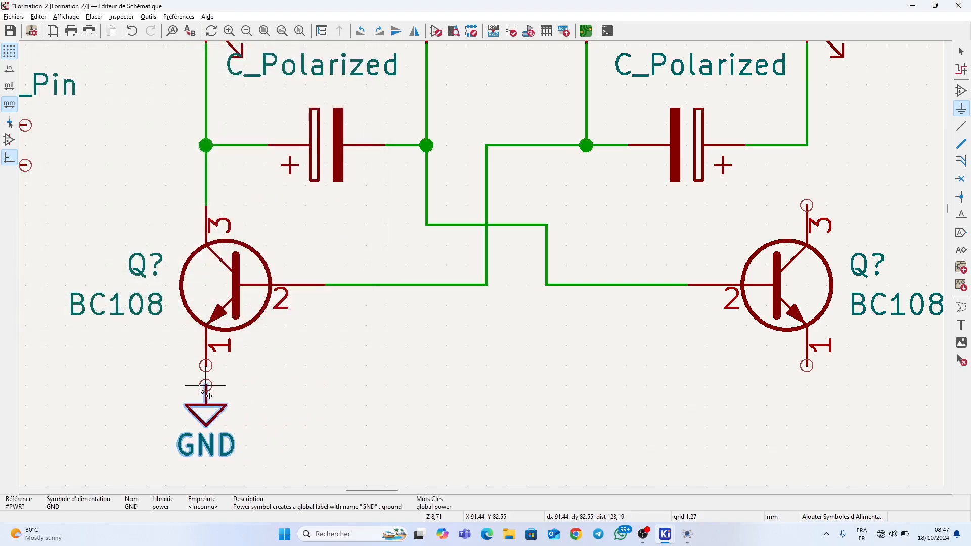
click(206, 385)
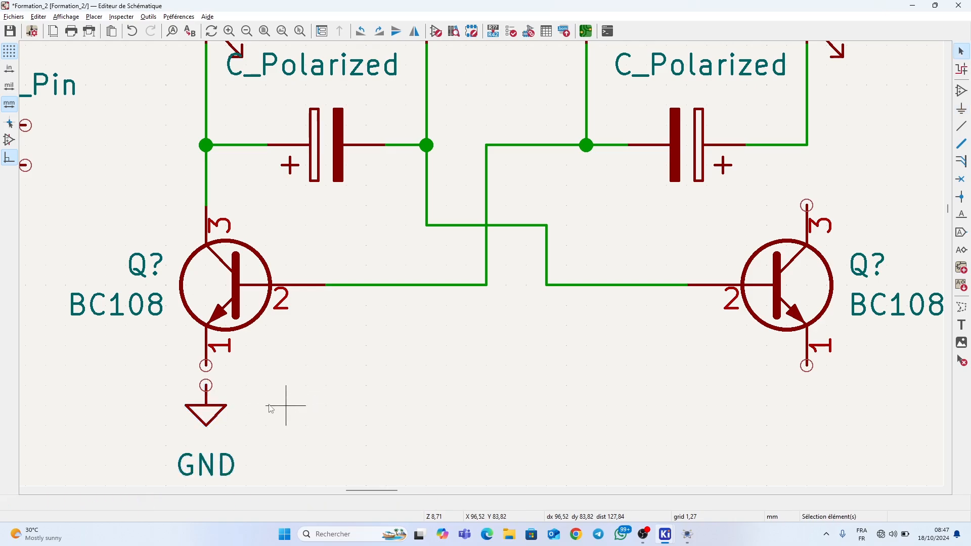
Step: Duplicate the GND symbol under the right BC108's emitter and wire each emitter to its GND symbol
right_click(208, 411)
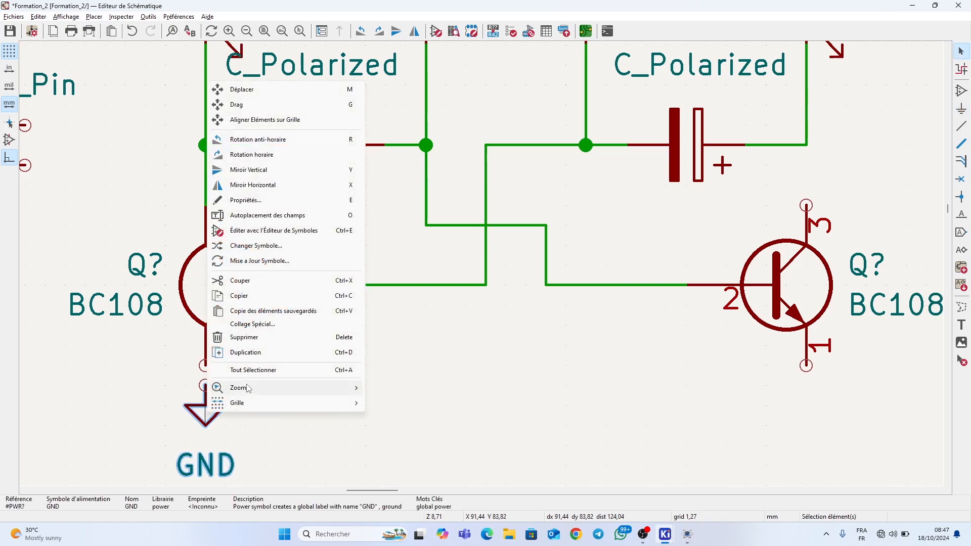
click(253, 353)
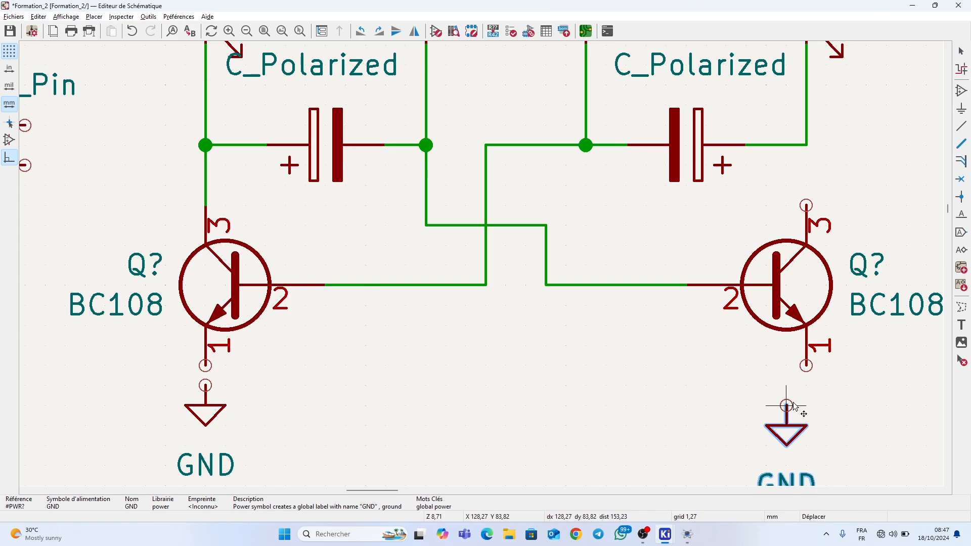
click(808, 386)
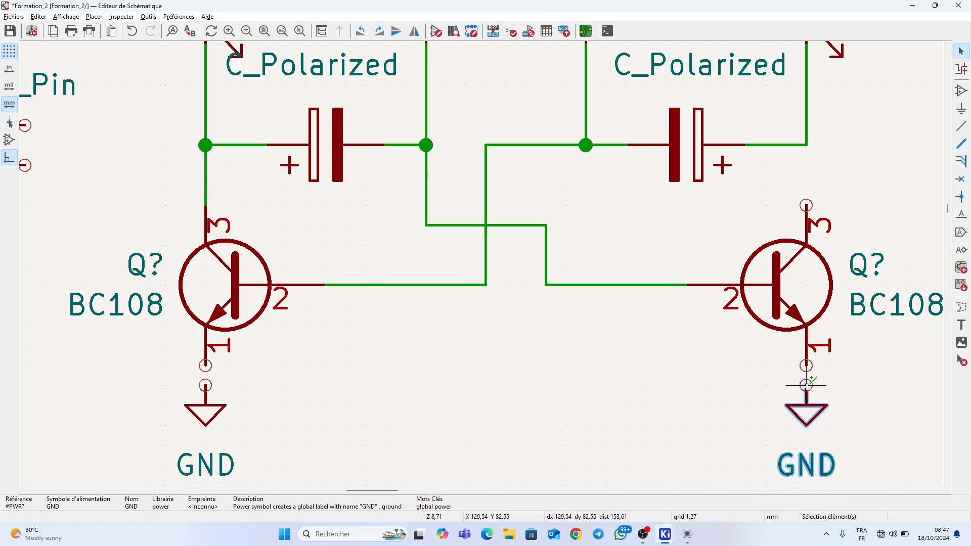
key(Escape)
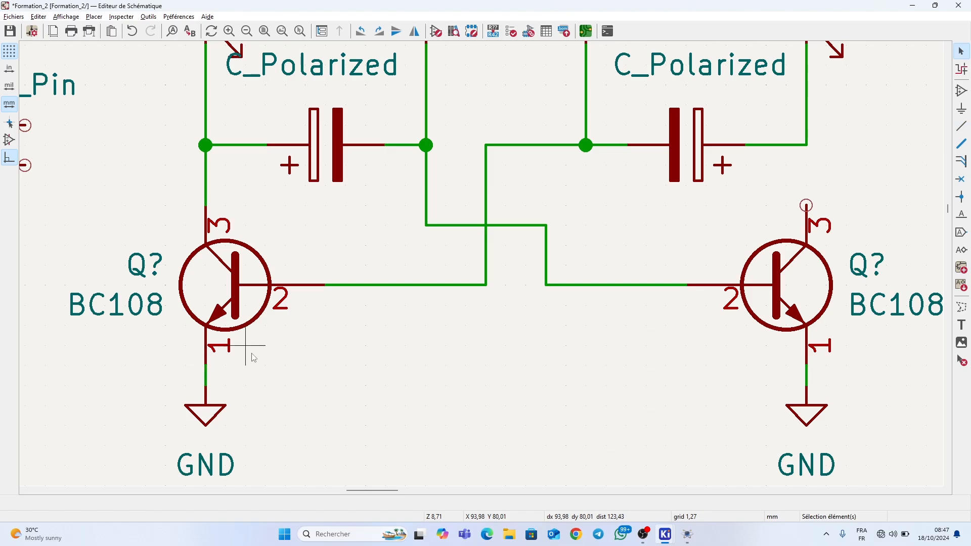
Step: Place another copy of the GND symbol beside the left transistor's ground and wire it to pin 2 of the connector
scroll(249, 358, down, 3)
scroll(503, 271, up, 2)
middle_drag(556, 301, 566, 305)
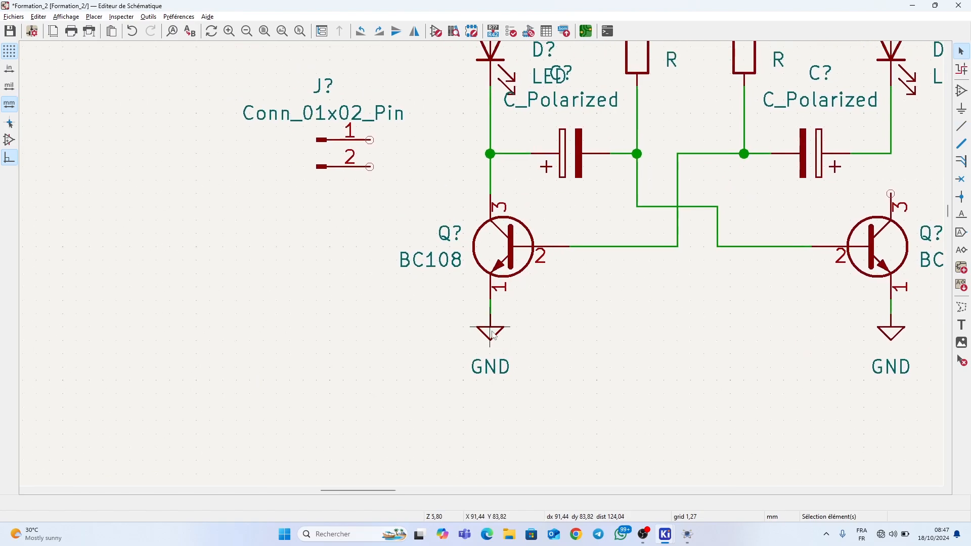
right_click(494, 335)
click(557, 458)
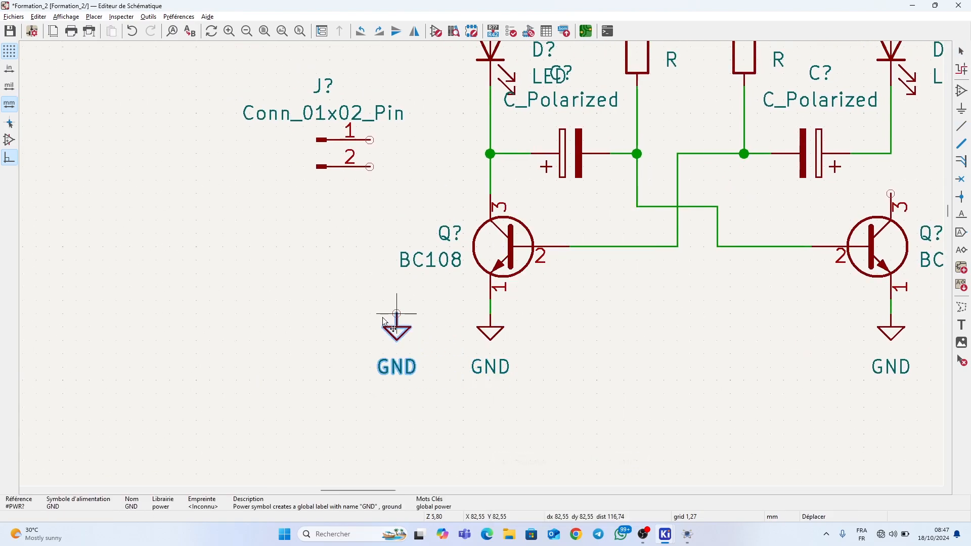
click(395, 322)
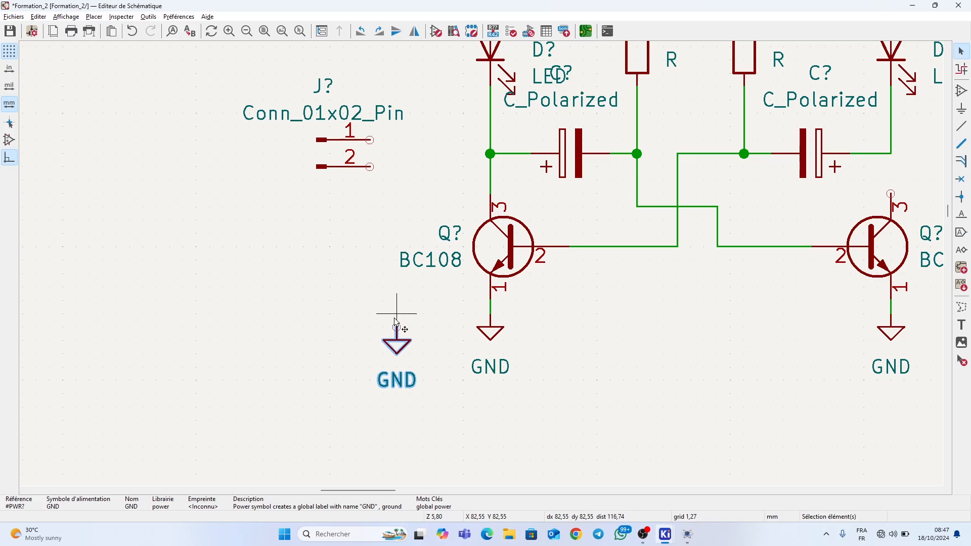
click(396, 327)
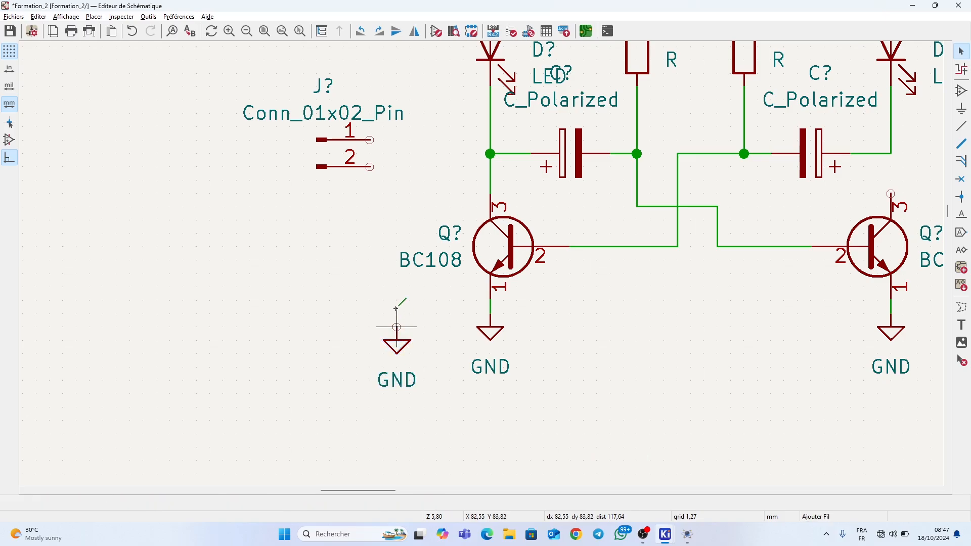
click(371, 167)
Step: Wire pin 1 of the connector to the supply rail at the corner above the left LED
middle_drag(402, 173, 444, 289)
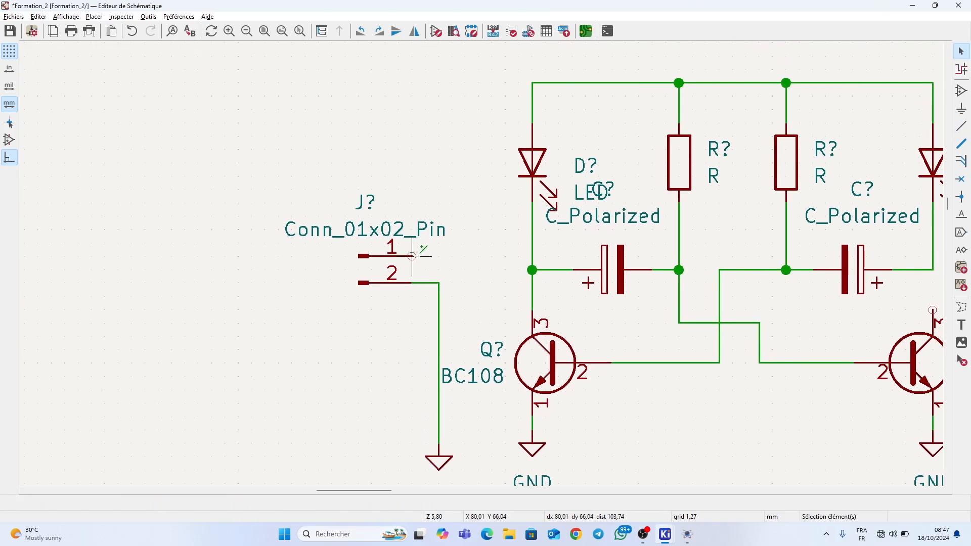
click(412, 256)
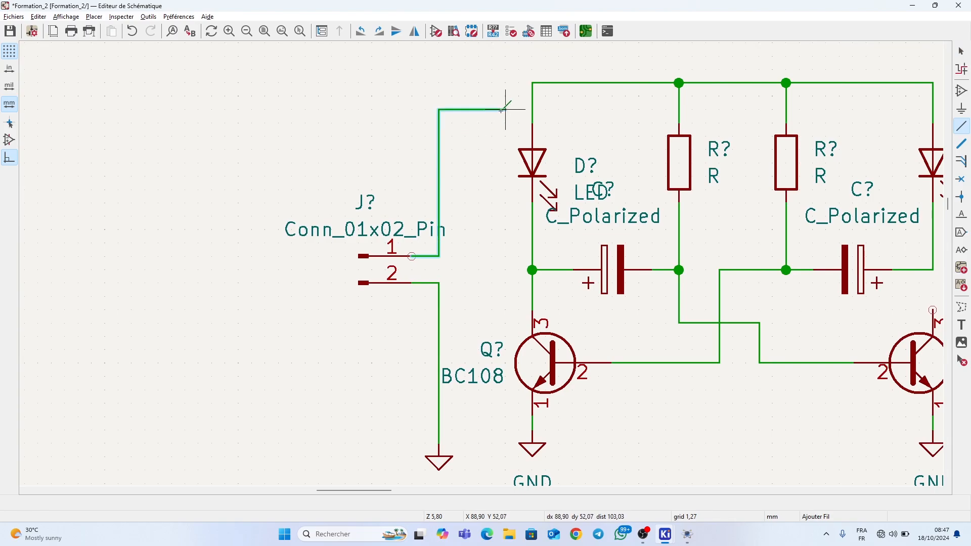
click(532, 82)
key(Escape)
scroll(482, 267, down, 2)
scroll(470, 303, up, 2)
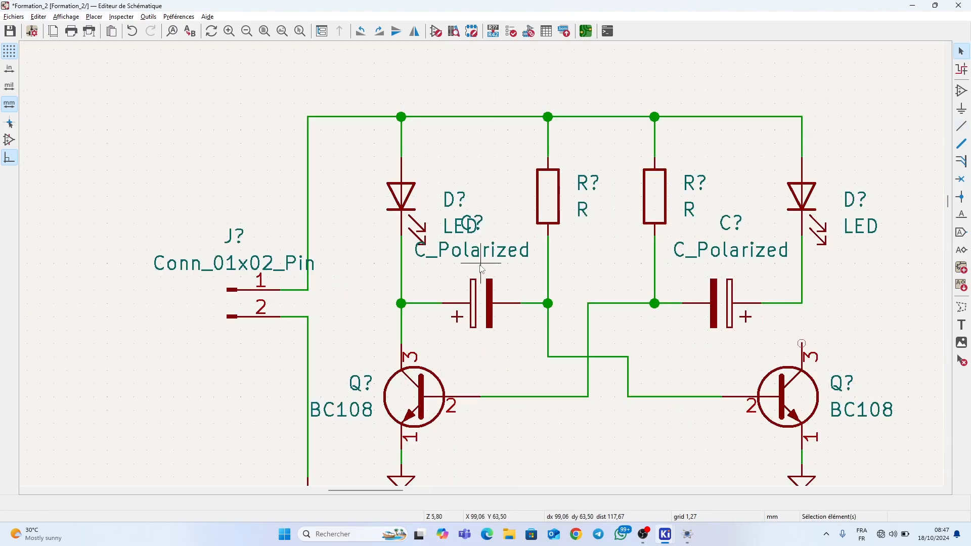
middle_drag(482, 295, 420, 219)
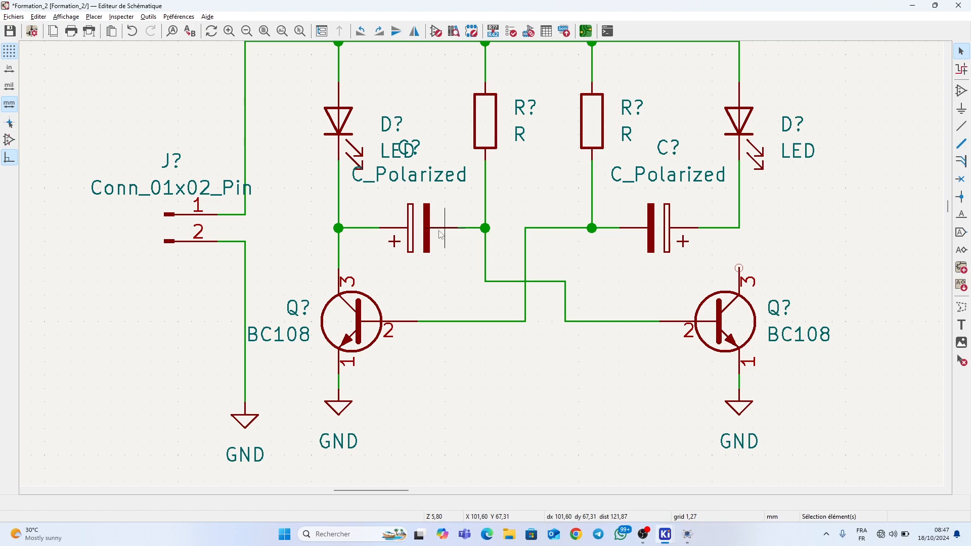
scroll(402, 268, down, 2)
scroll(481, 264, up, 2)
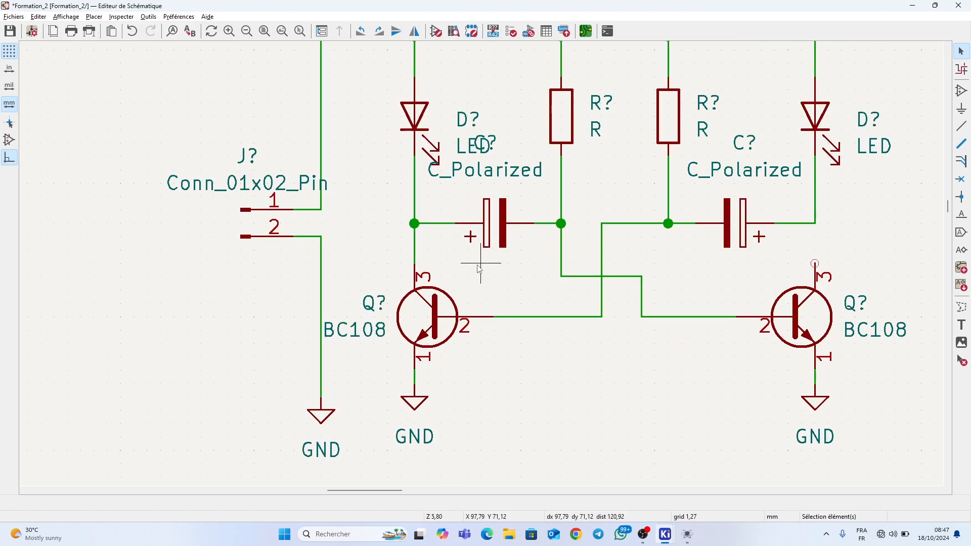
middle_drag(481, 264, 454, 289)
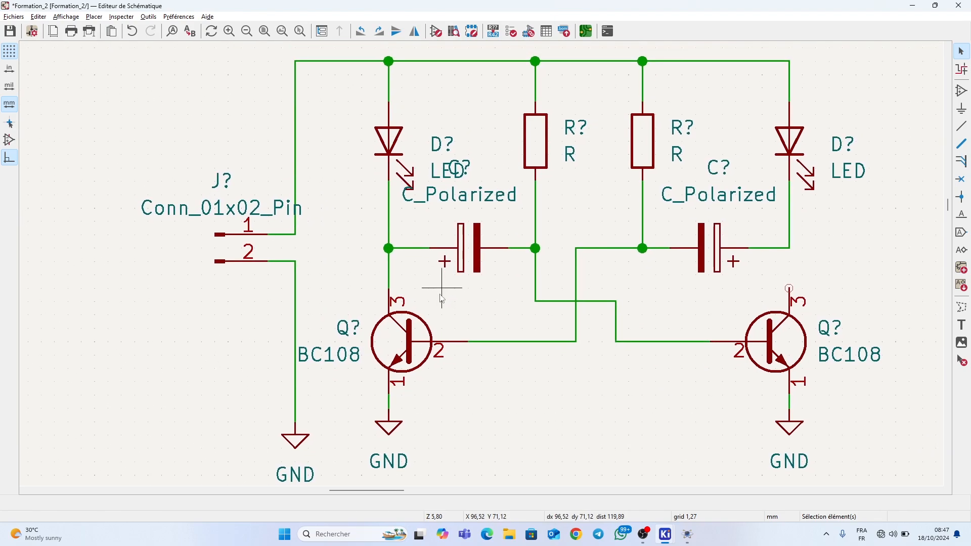
Step: Set the value of both resistors to 15K
double_click(546, 153)
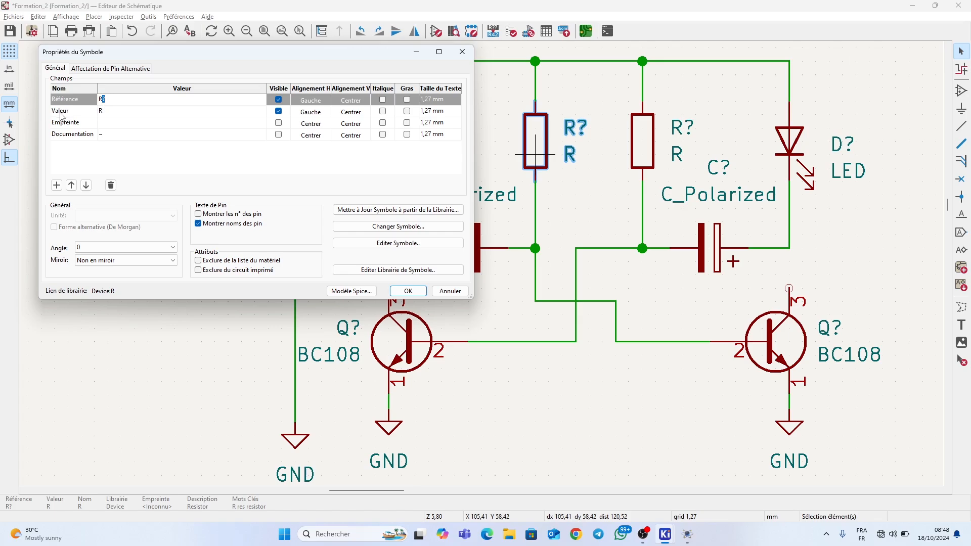
click(107, 113)
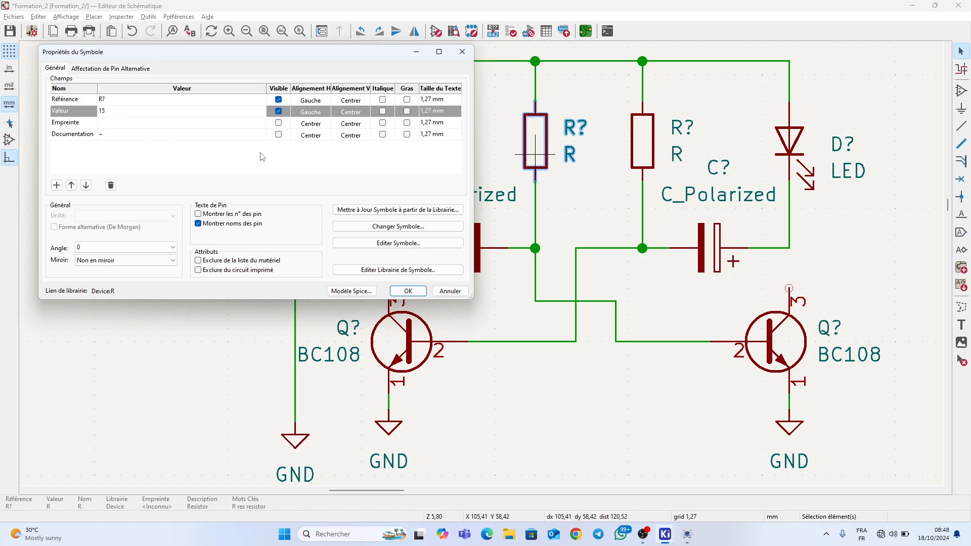
key(Return)
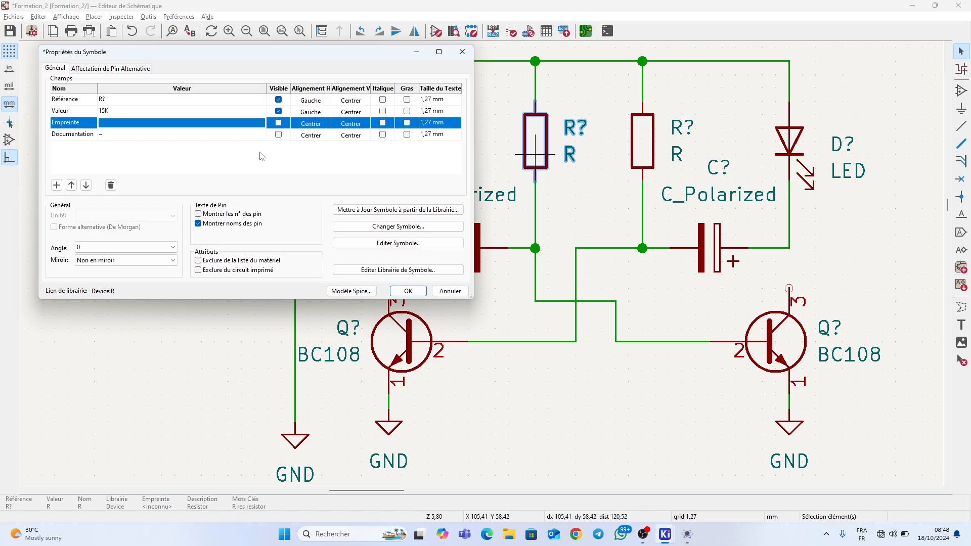
click(408, 292)
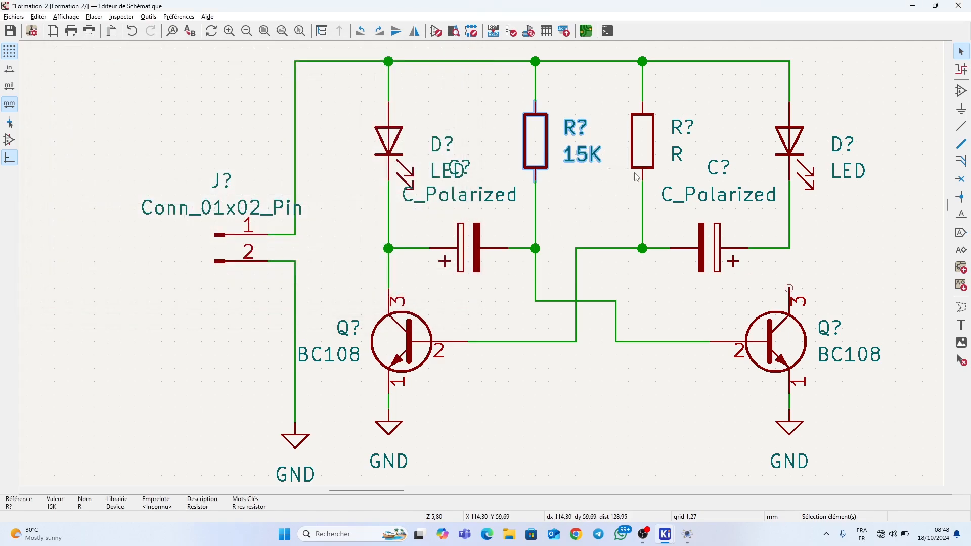
double_click(679, 154)
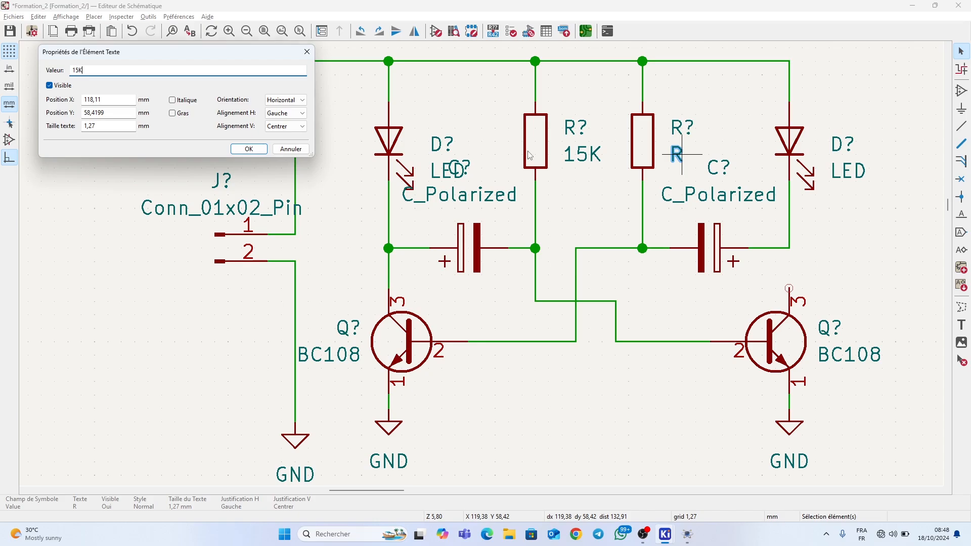
key(Return)
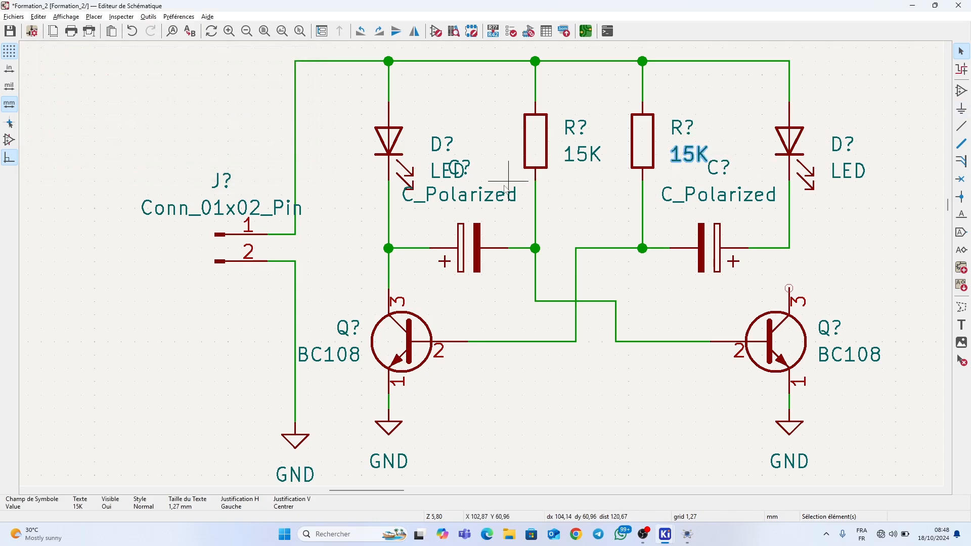
Step: Set the value of the left polarized capacitor to 100u
click(475, 195)
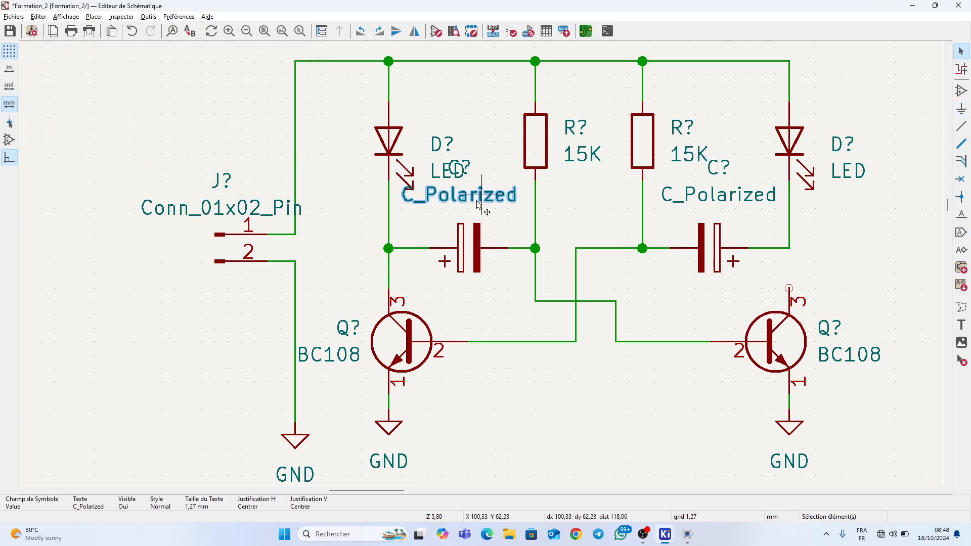
double_click(474, 239)
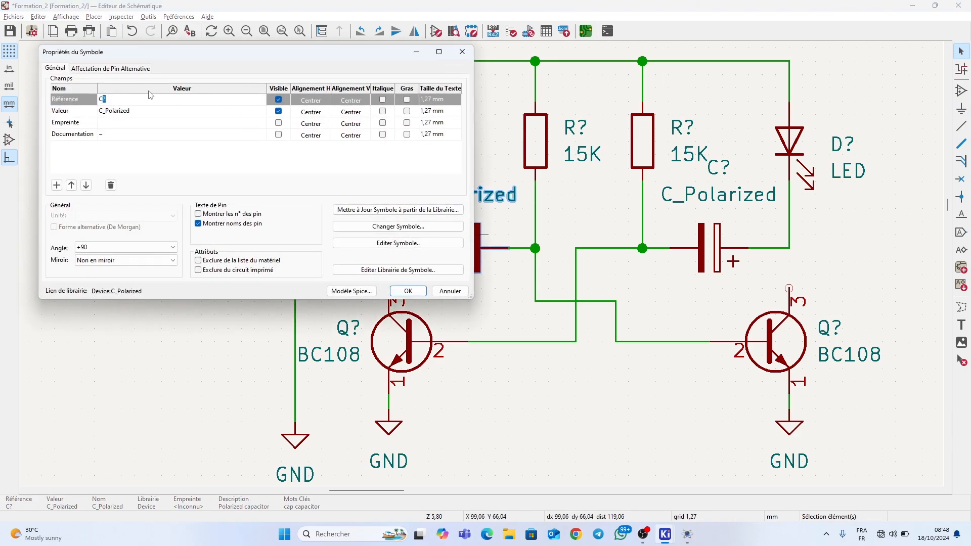
click(141, 113)
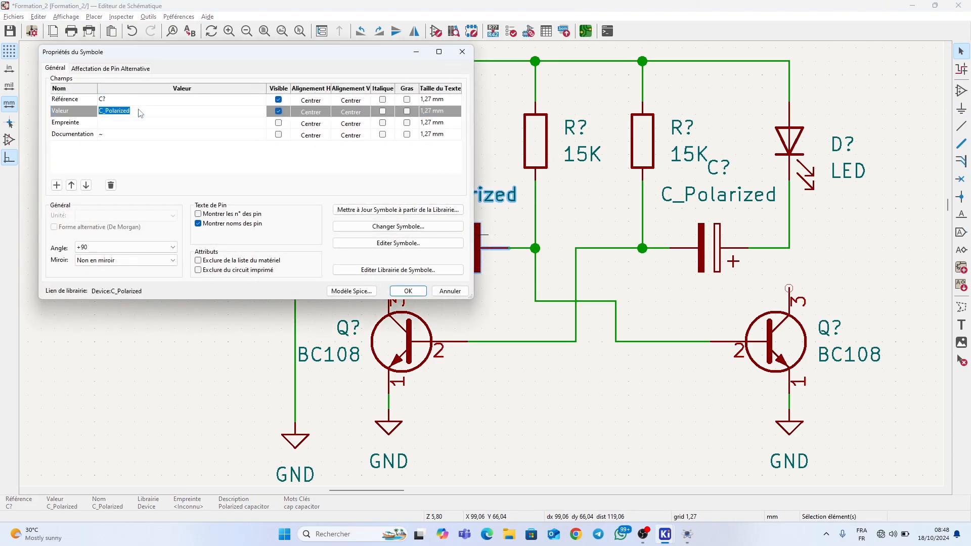
text(100u)
key(Return)
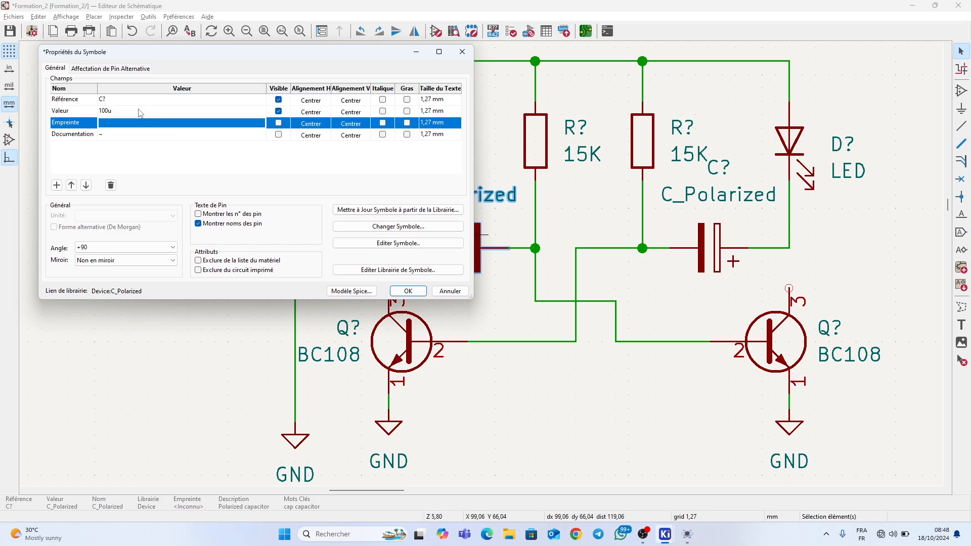
click(408, 291)
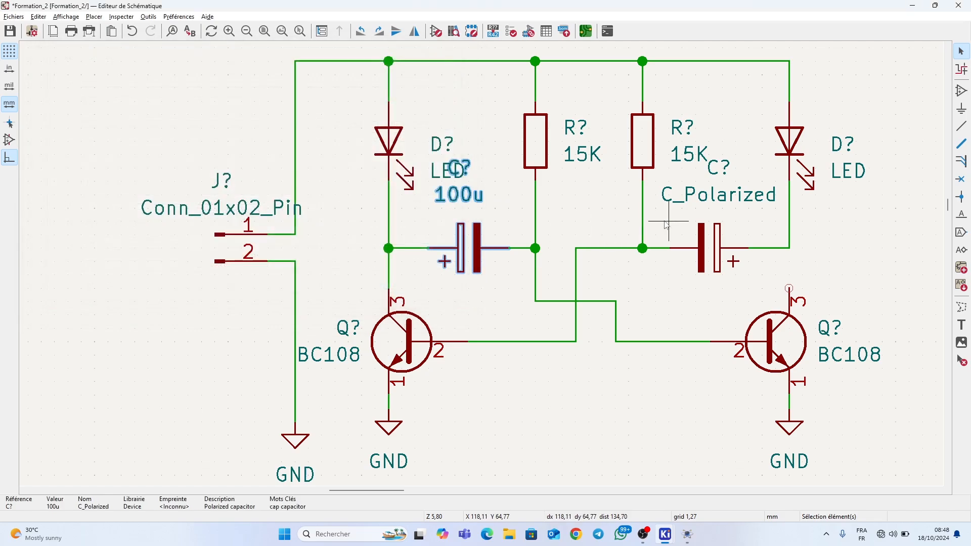
Step: Move the left capacitor's value text below its symbol and its reference text just above it, clear of the LED label
click(461, 197)
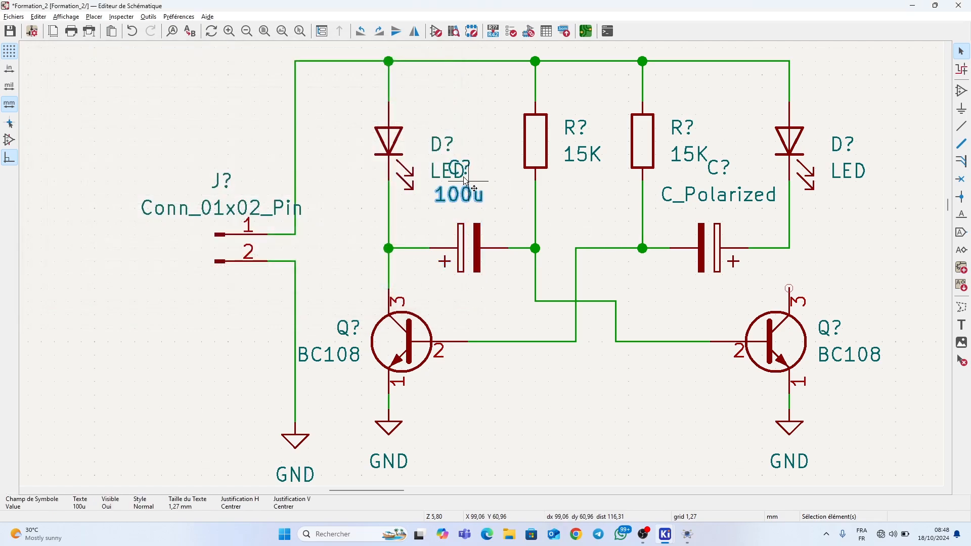
drag(466, 196, 476, 290)
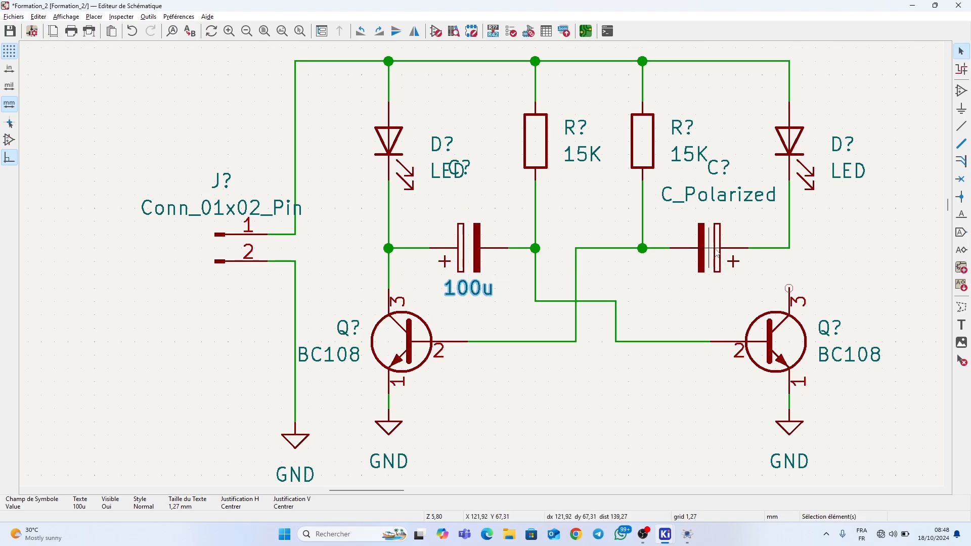
click(461, 167)
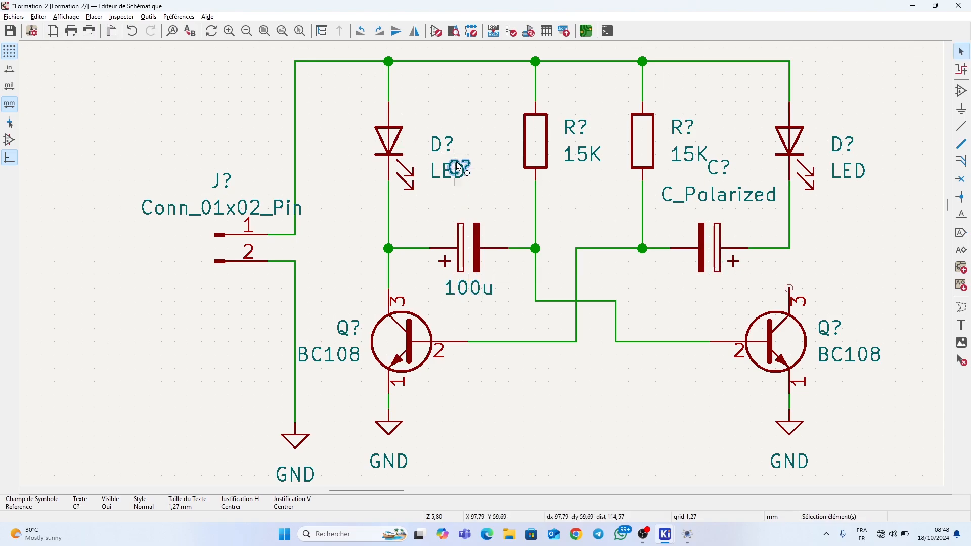
drag(463, 167, 468, 209)
Step: Set the value of the right polarized capacitor to 100u
click(730, 199)
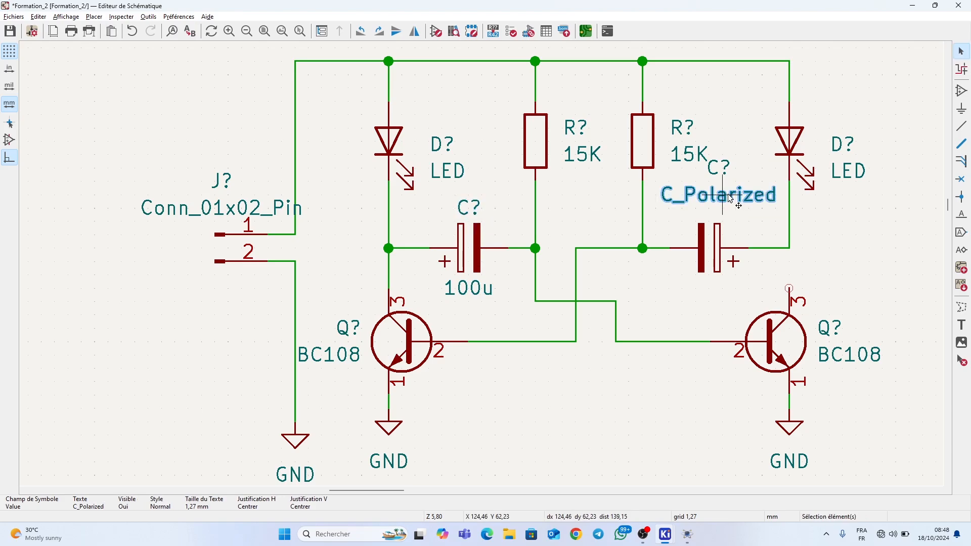
double_click(720, 235)
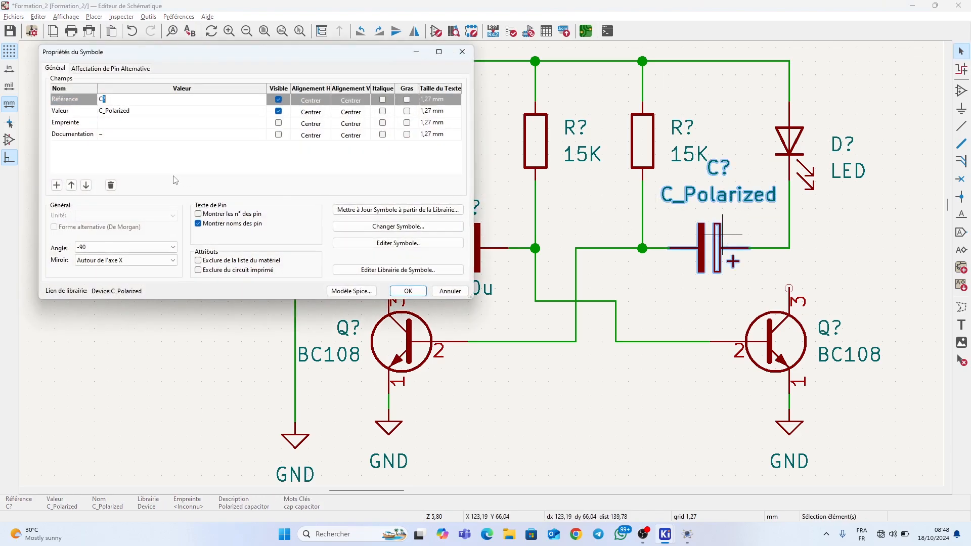
click(130, 116)
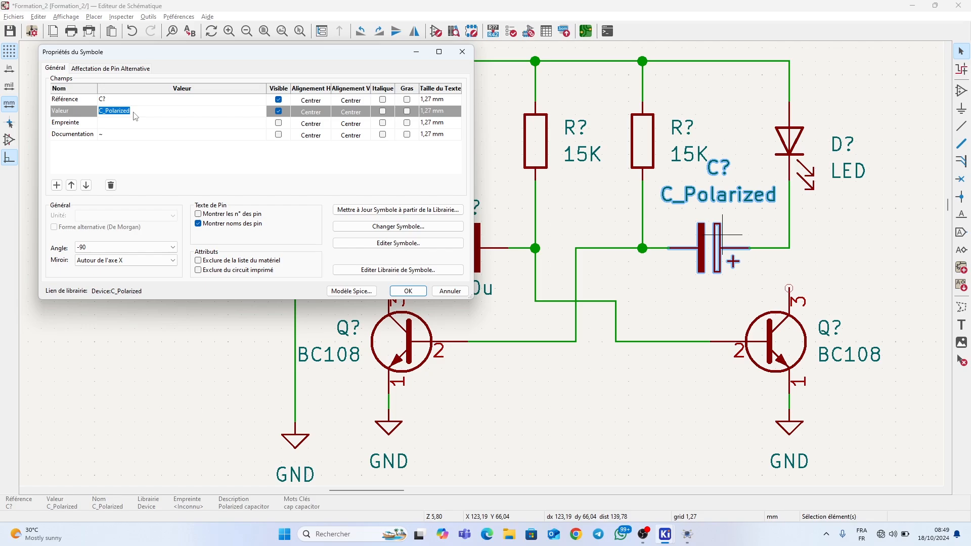
text(100u)
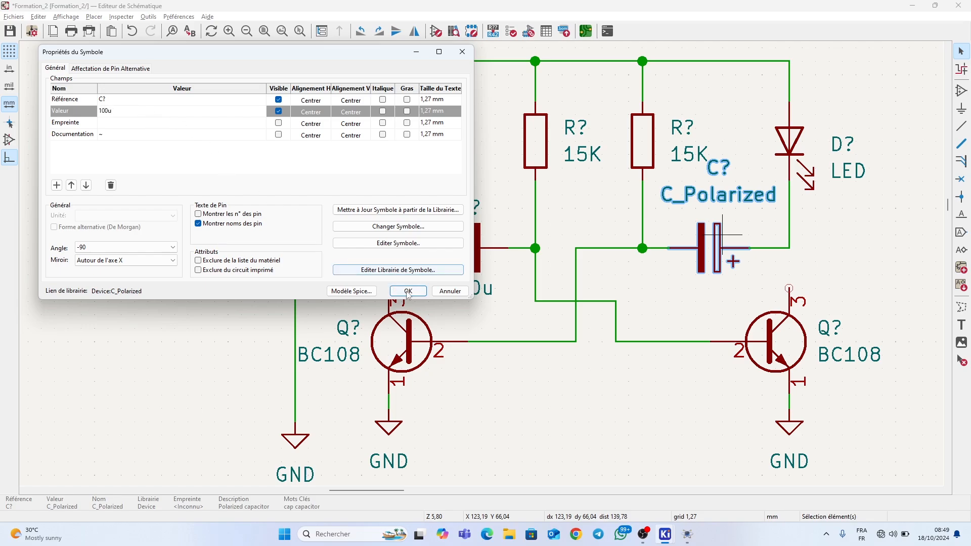
click(407, 292)
Step: Move the right capacitor's value text below its symbol and its reference text just above it, keeping the symbol in place
drag(716, 259, 714, 283)
key(ctrl+z)
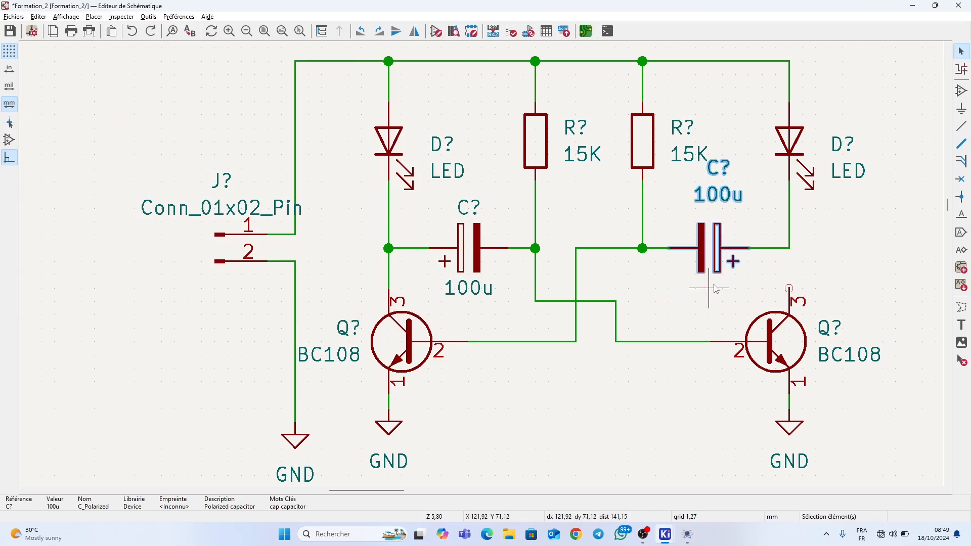
click(731, 200)
drag(729, 201, 722, 292)
click(713, 174)
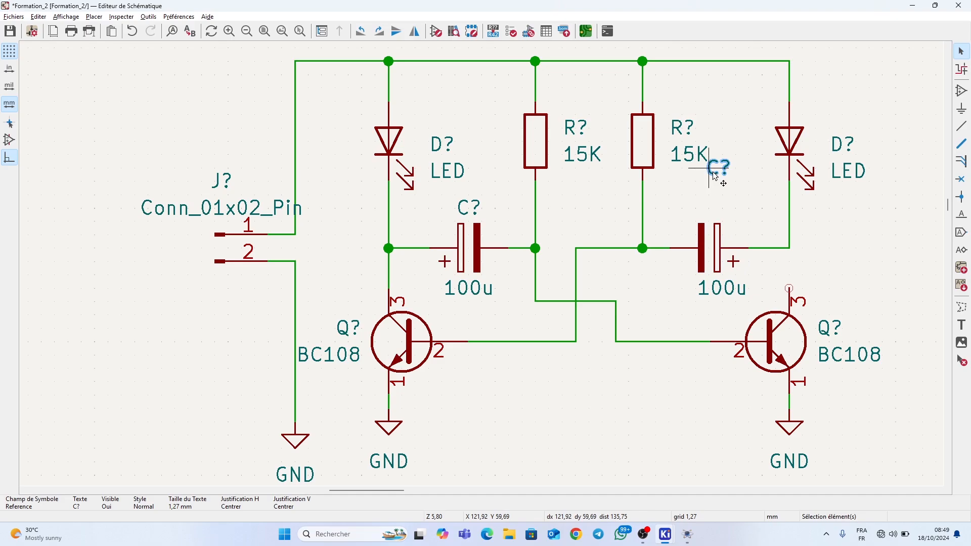
drag(715, 175, 716, 216)
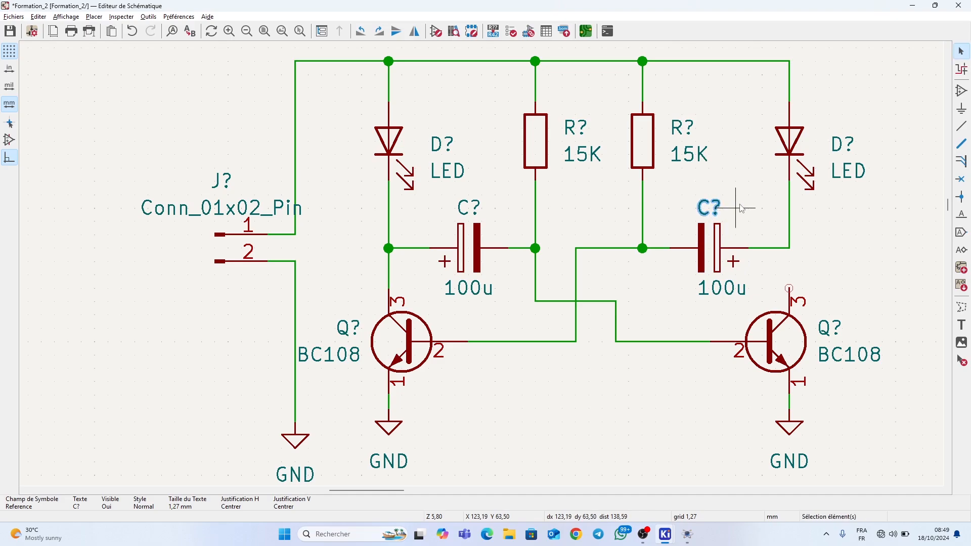
click(674, 304)
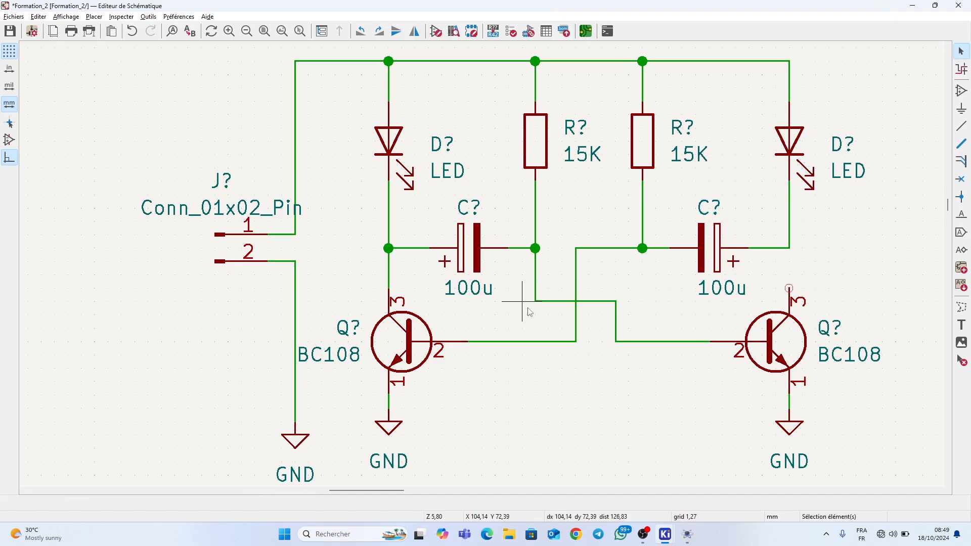
Step: Change the two-pin connector's value text to ALIM
middle_drag(475, 350, 491, 386)
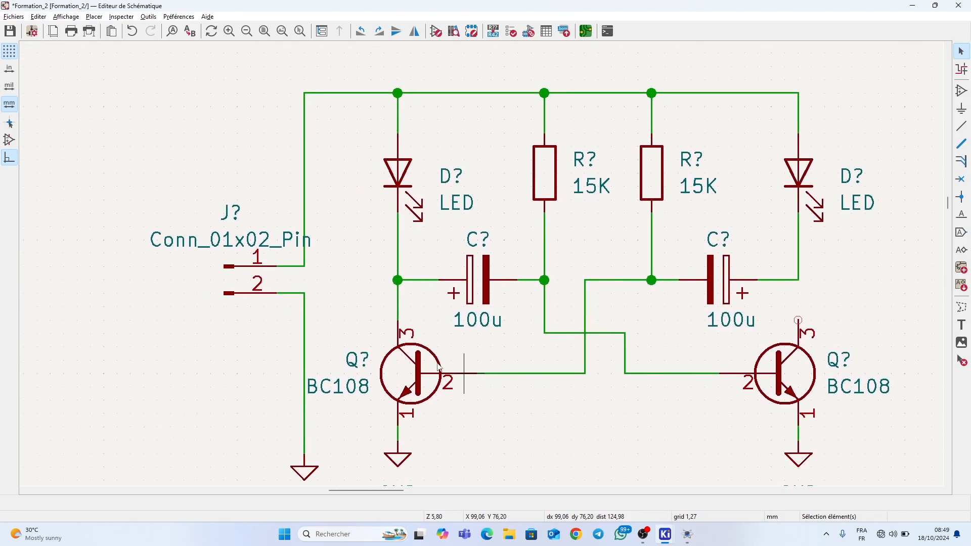
double_click(245, 227)
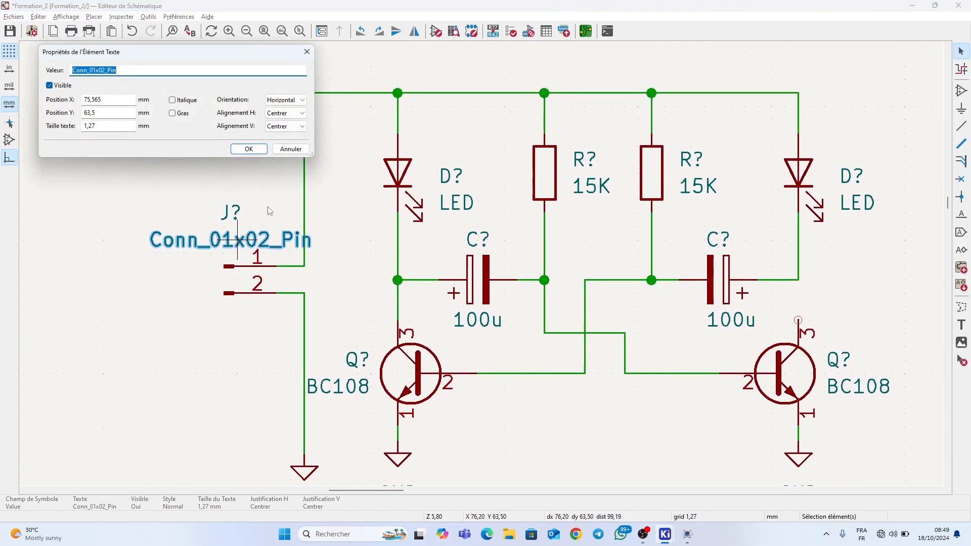
text(a)
key(Return)
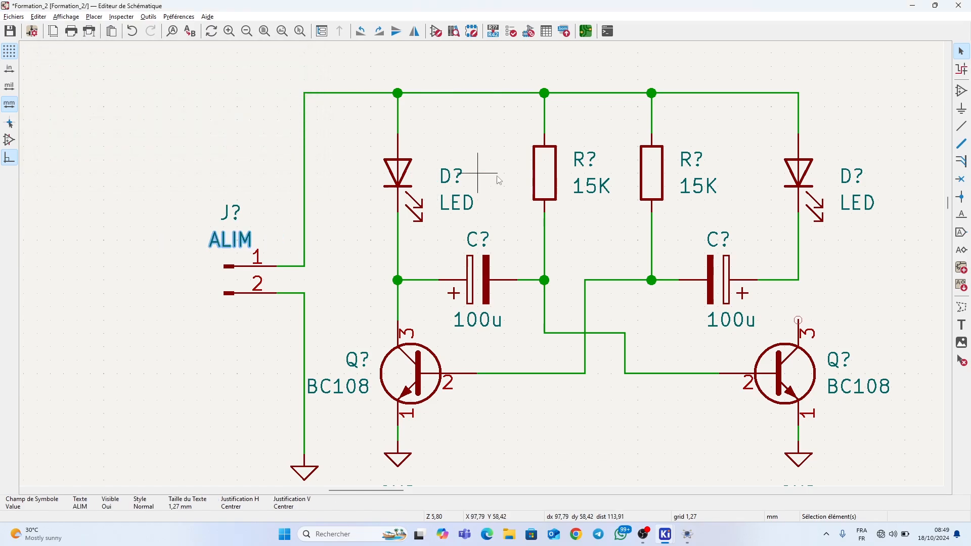
Step: Wire the right BC108's collector up to the corner joining the right LED and the right capacitor
click(802, 318)
click(799, 320)
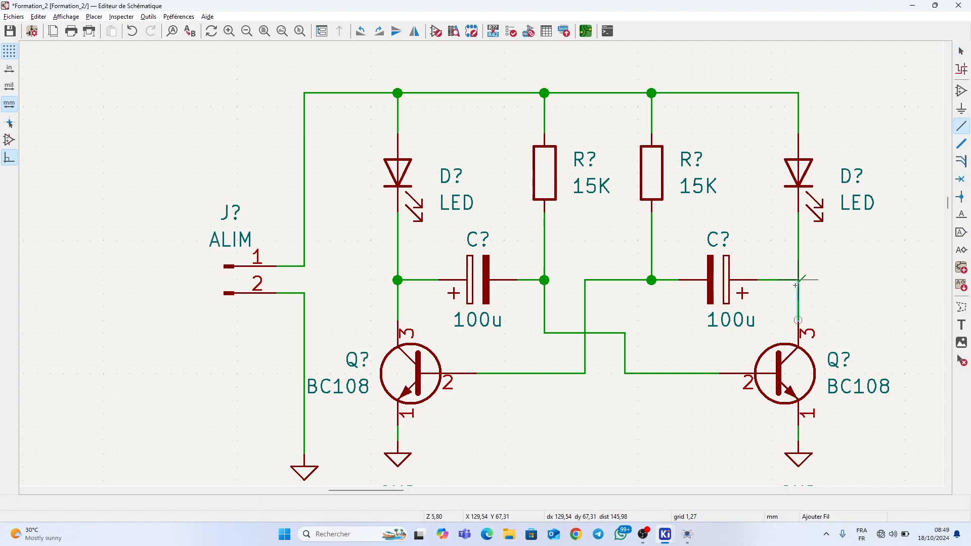
click(797, 282)
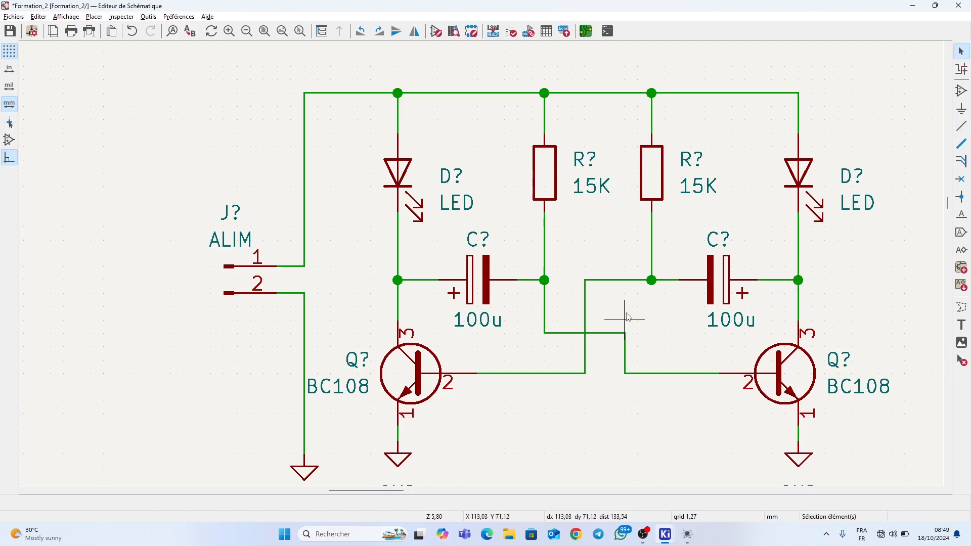
Step: Annotate the entire schematic, keeping existing annotations, sorting symbols by X position and using the first free number after 0
middle_drag(544, 320, 481, 263)
scroll(481, 268, down, 2)
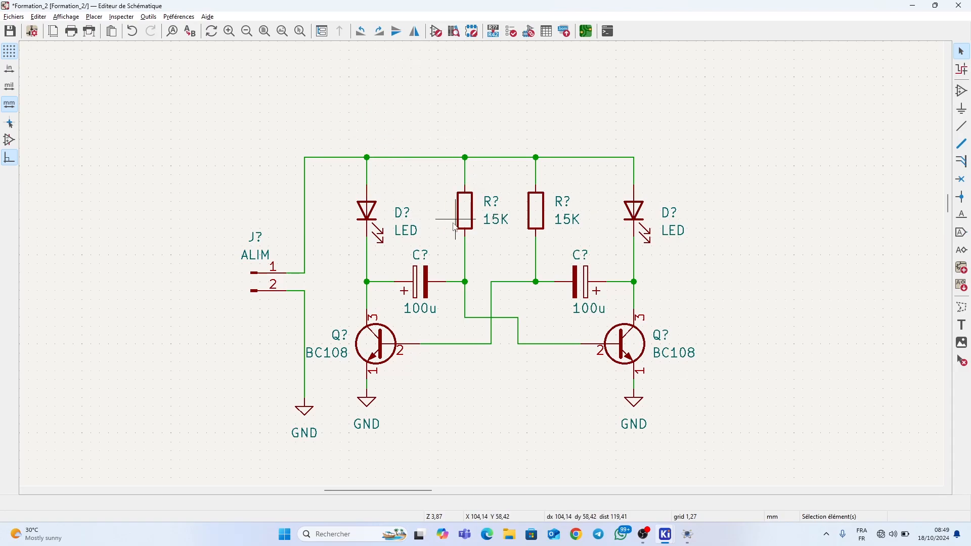
scroll(473, 208, up, 2)
middle_drag(472, 273, 457, 177)
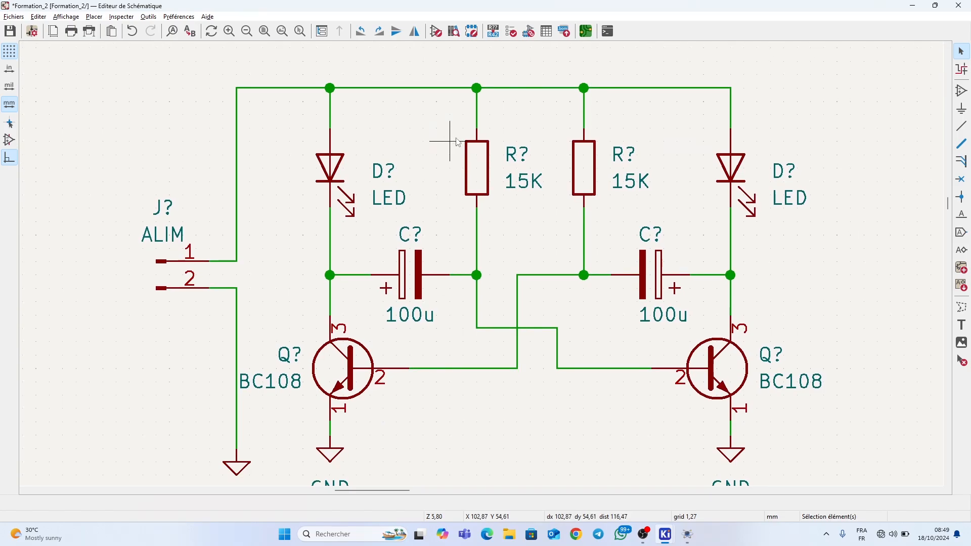
click(493, 31)
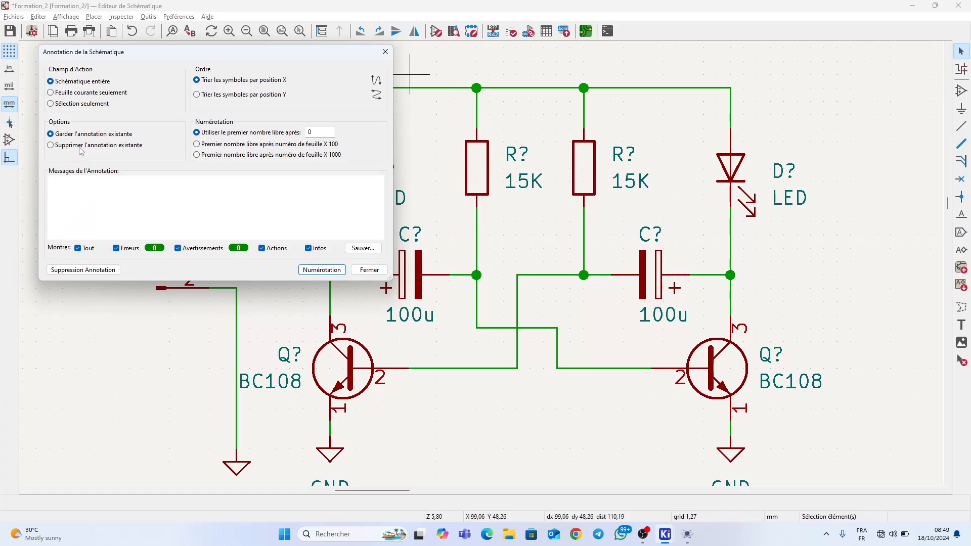
click(310, 269)
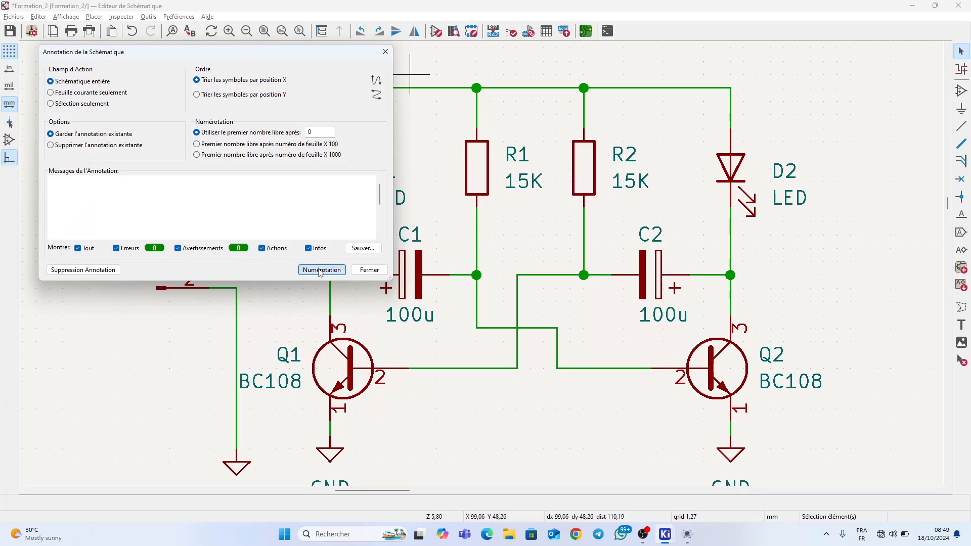
click(368, 269)
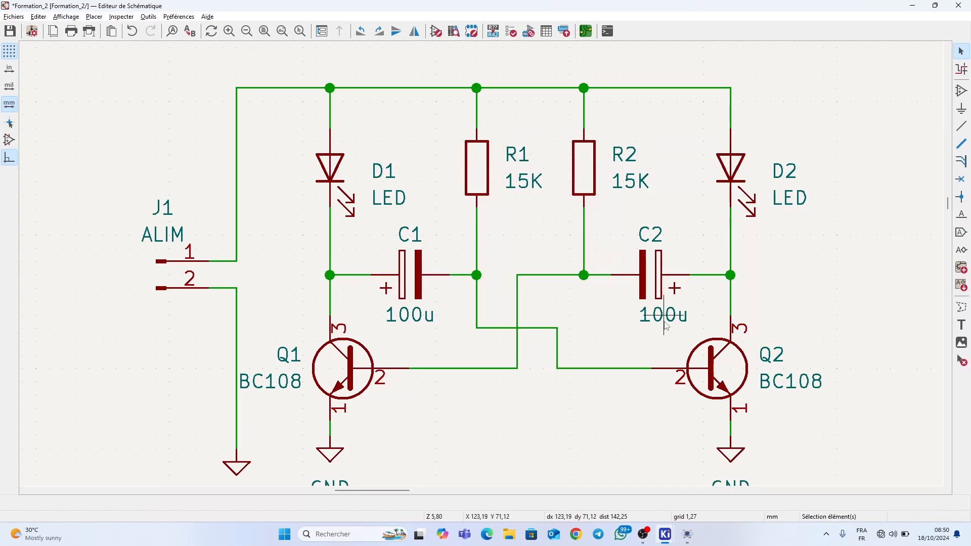
Step: Inspect the properties of the GND symbol wired to connector J1, leaving them unchanged
scroll(425, 237, down, 2)
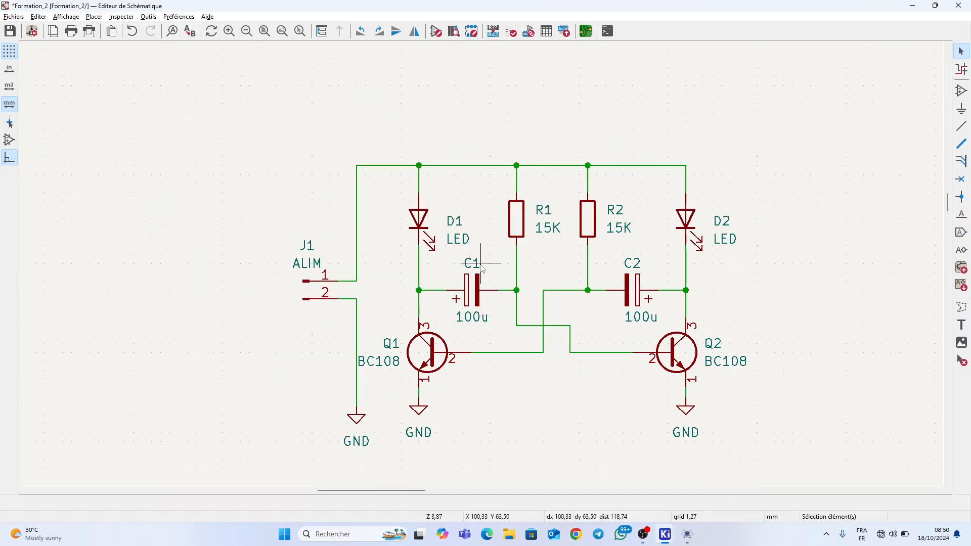
scroll(400, 331, down, 1)
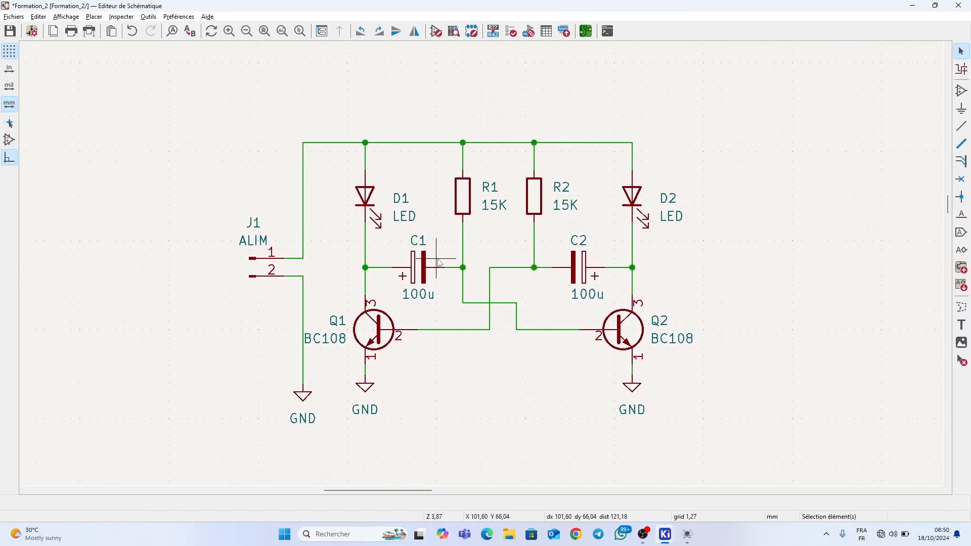
double_click(294, 387)
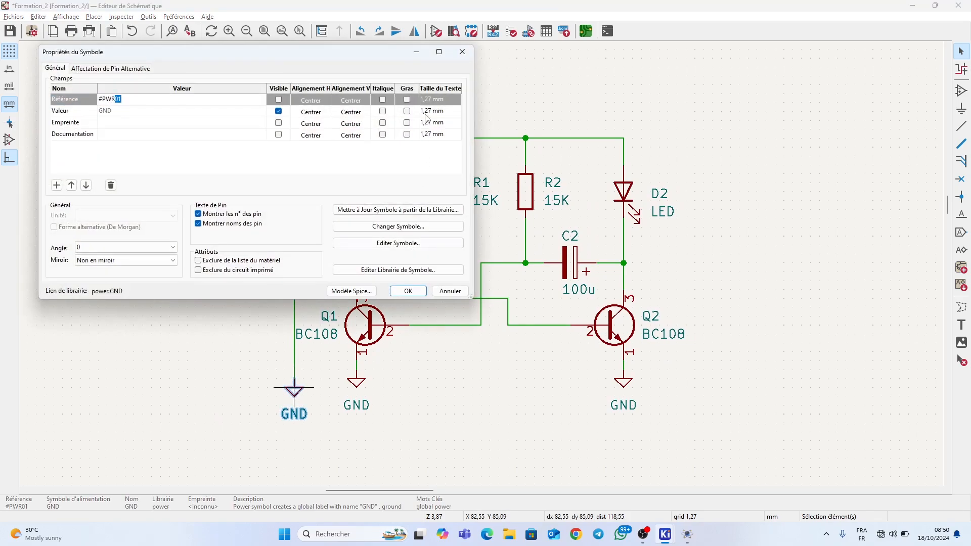
click(462, 51)
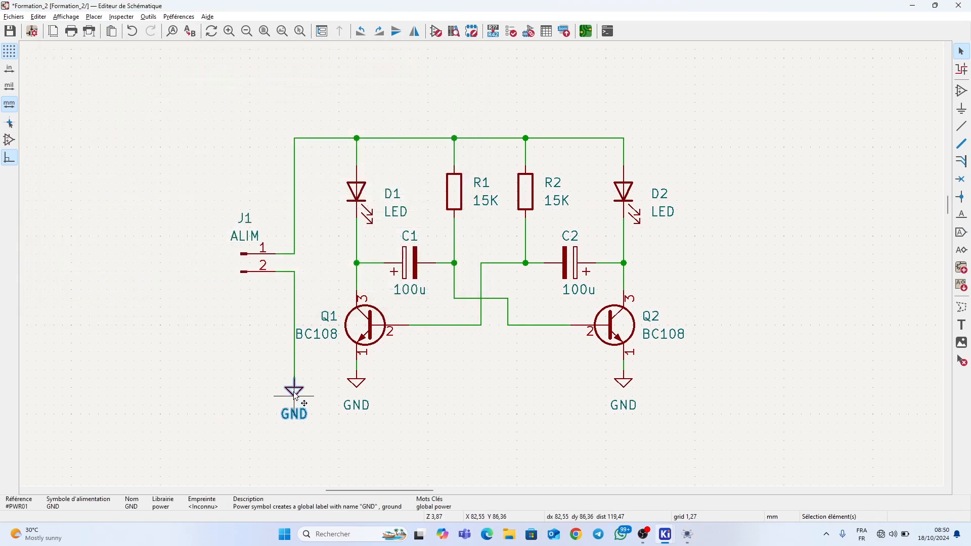
click(462, 343)
Step: Run the electrical rules check on the schematic, review the listed violations and run the check again
middle_drag(461, 342, 407, 380)
scroll(459, 324, up, 2)
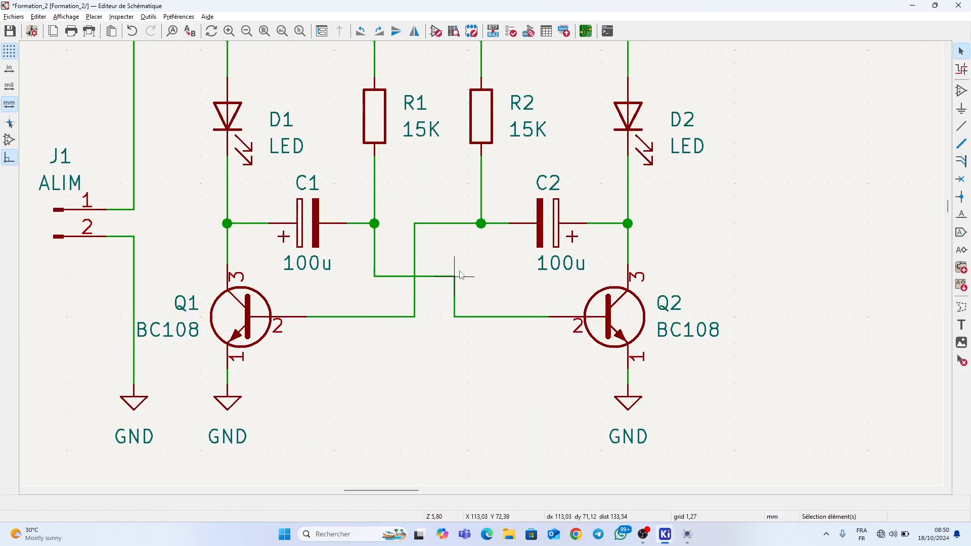
middle_drag(451, 130, 505, 172)
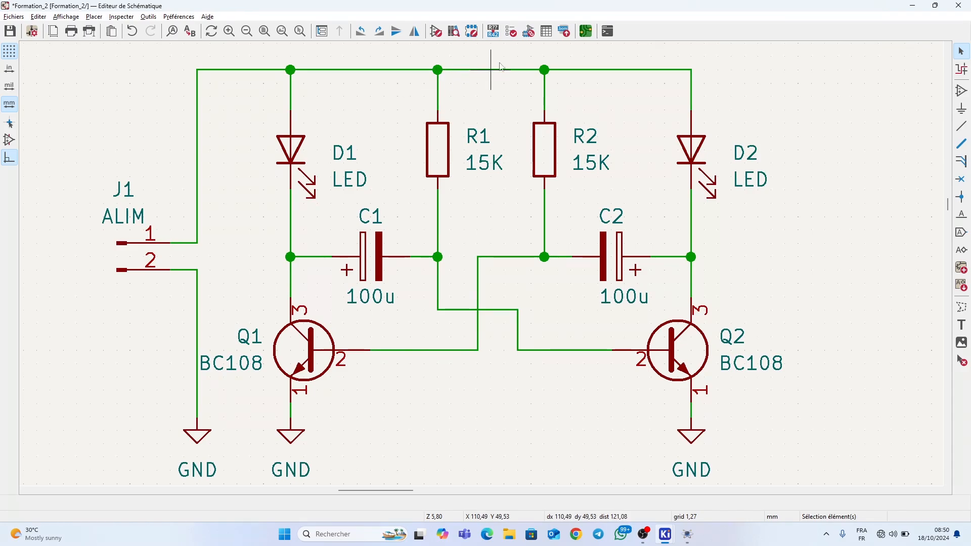
click(513, 33)
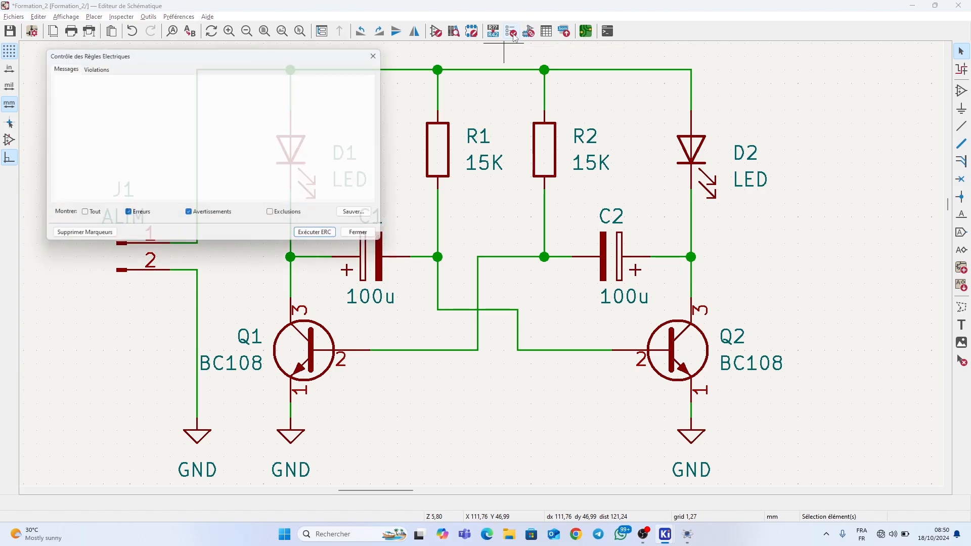
click(318, 238)
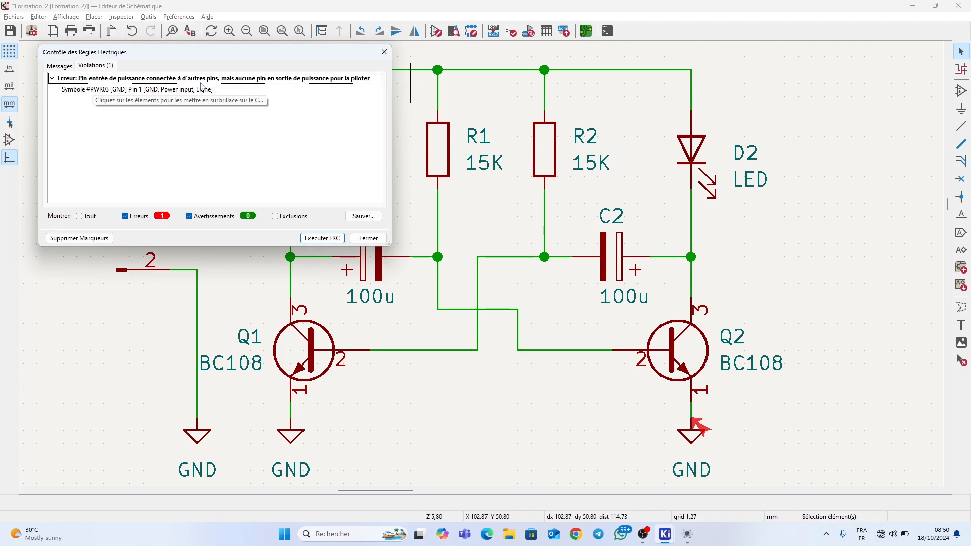
click(324, 238)
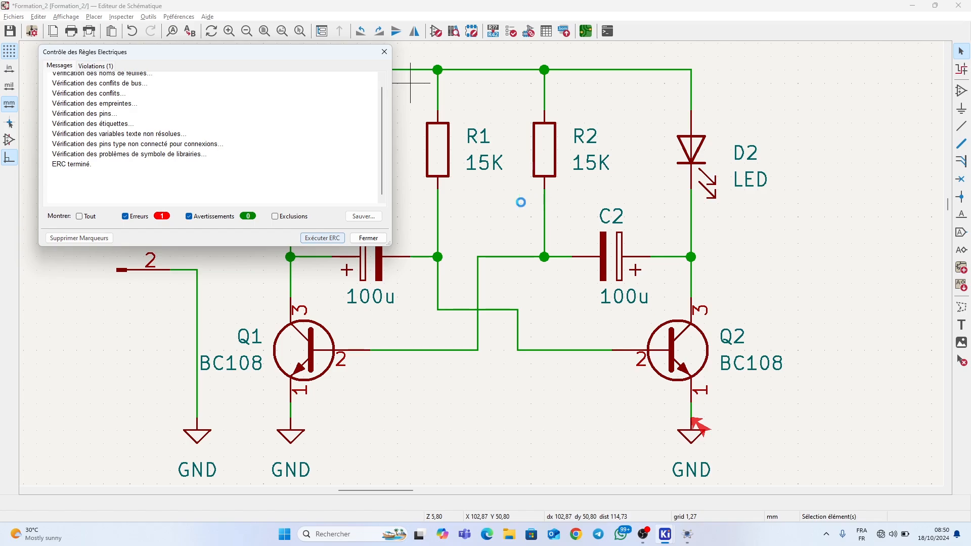
Step: Close the electrical rules check and place a PWR_FLAG power symbol in the free area below connector J1
click(383, 238)
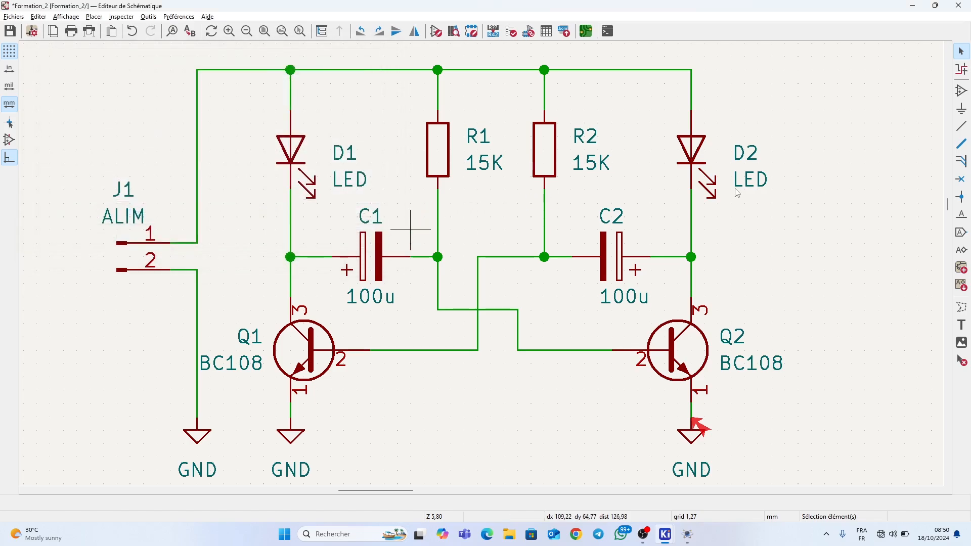
click(961, 107)
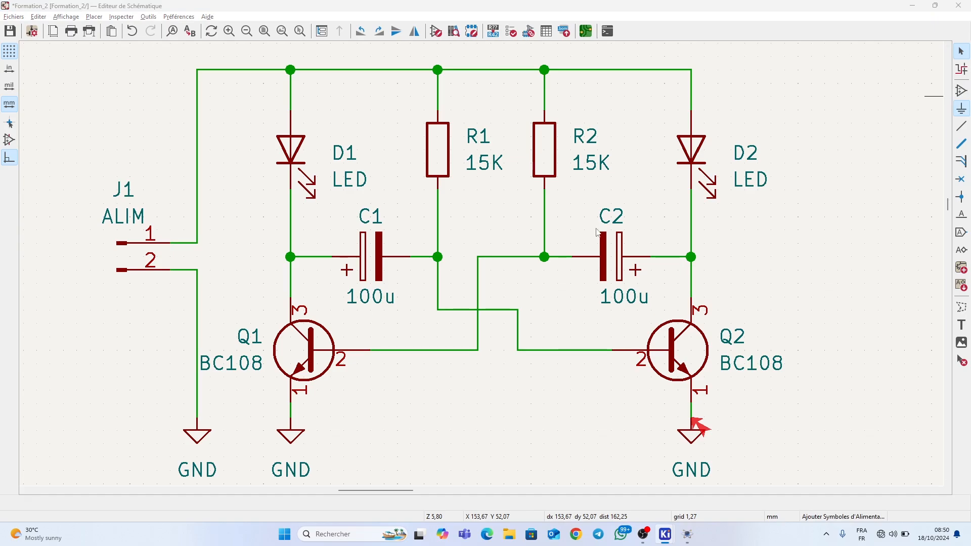
drag(274, 54, 632, 85)
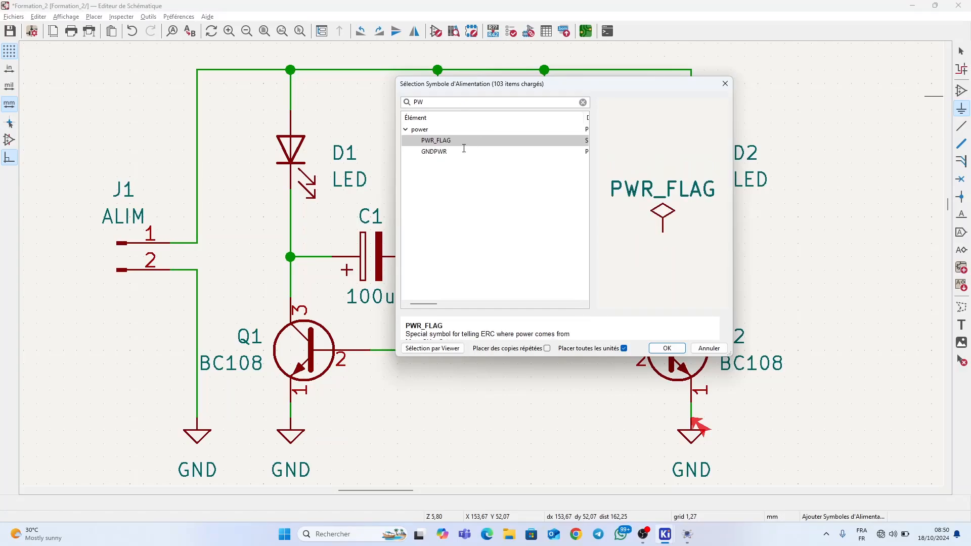
click(456, 151)
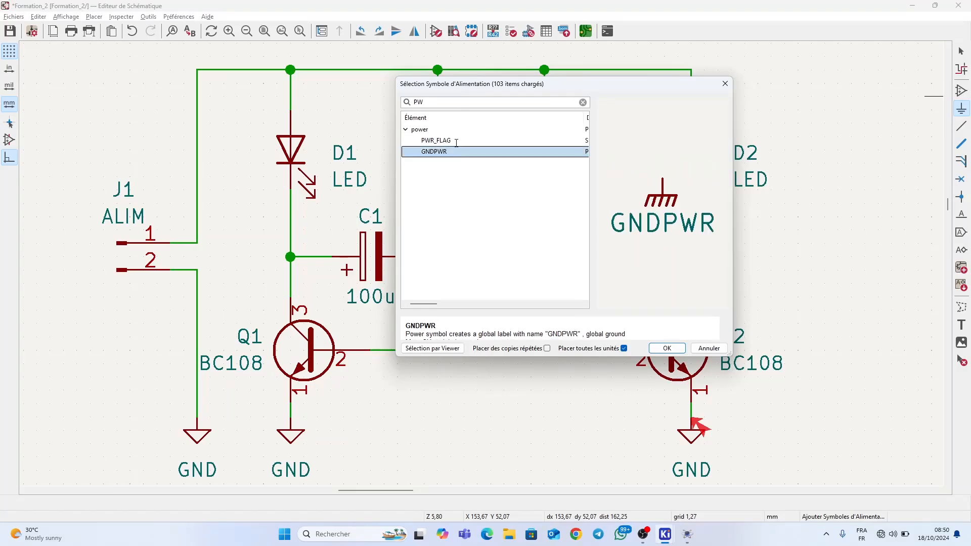
click(457, 141)
click(667, 348)
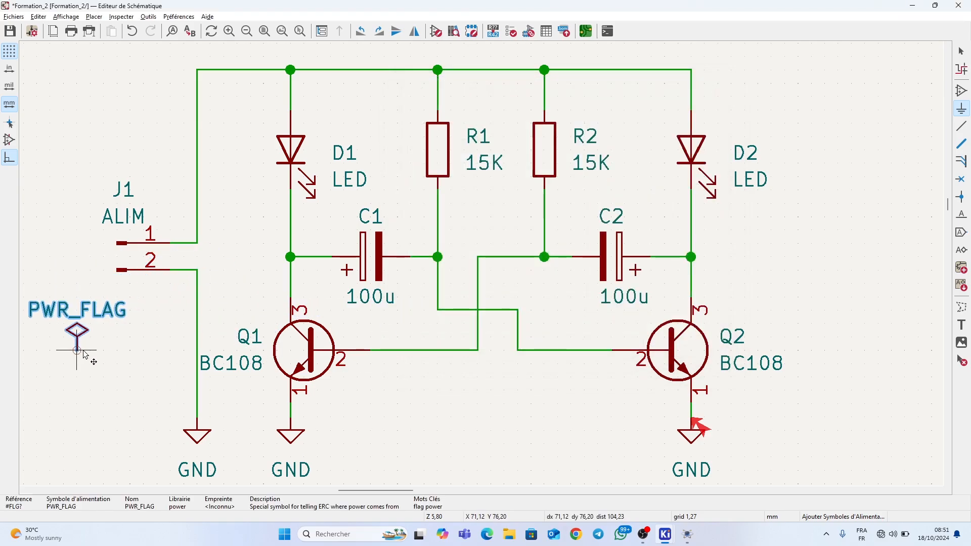
click(91, 337)
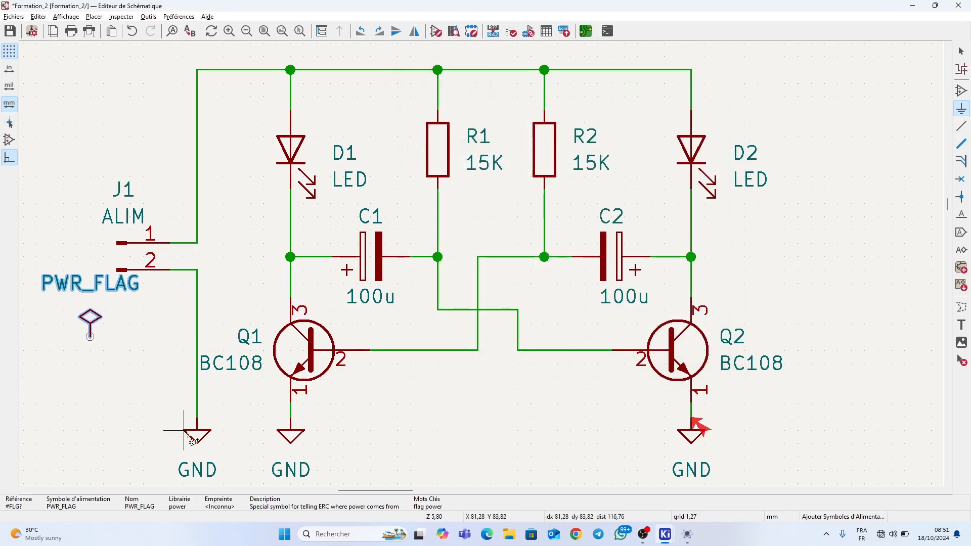
click(196, 438)
key(Escape)
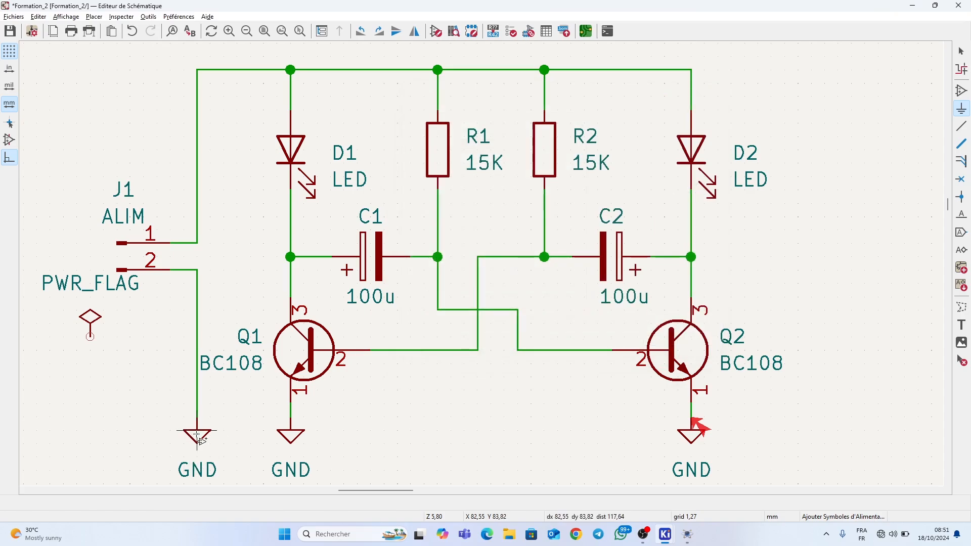
key(Escape)
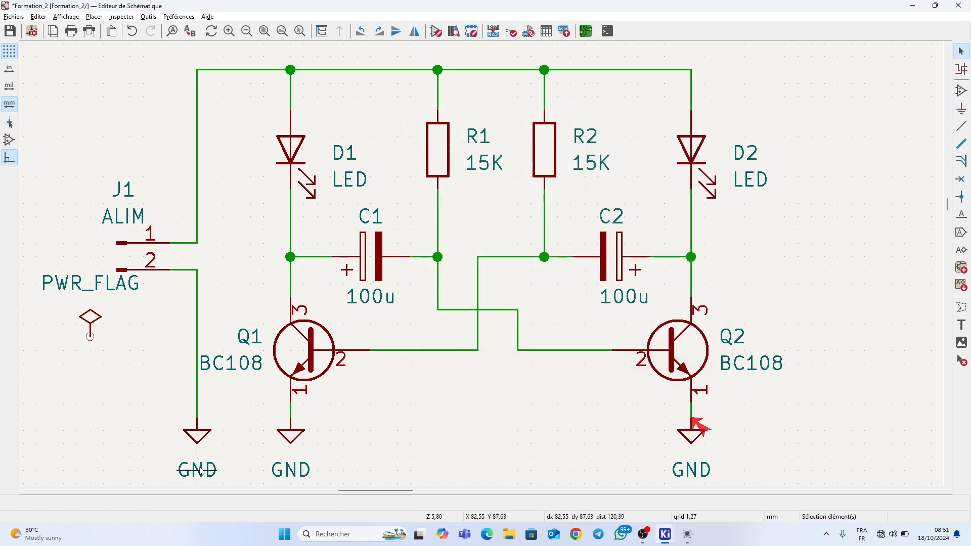
Step: Duplicate the GND symbol wired to J1, place the copy directly beneath the PWR_FLAG and wire the two together
click(197, 438)
right_click(198, 438)
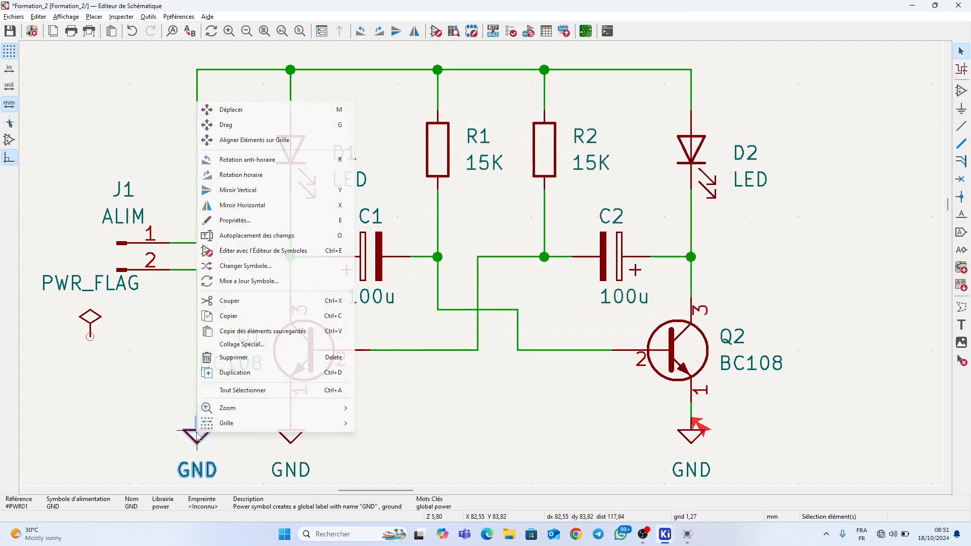
click(237, 374)
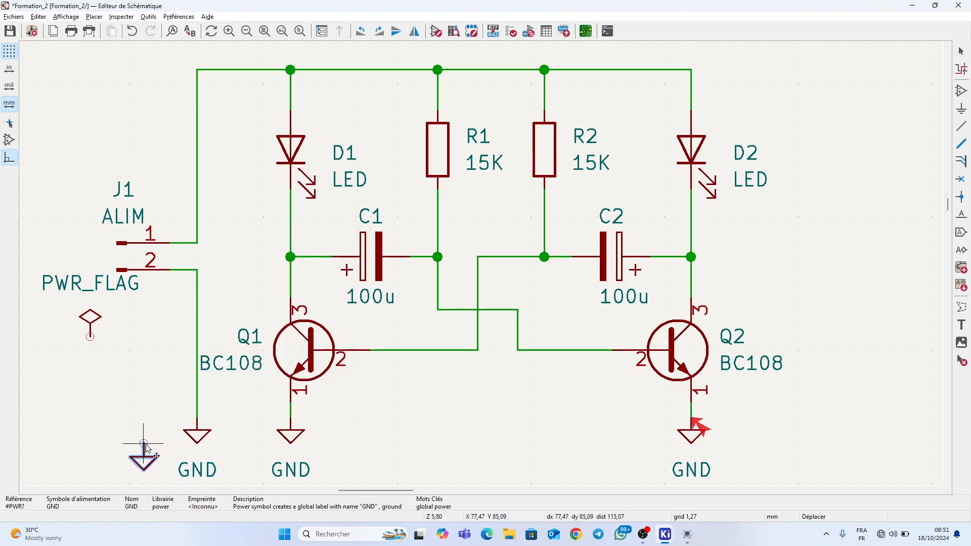
click(90, 418)
key(w)
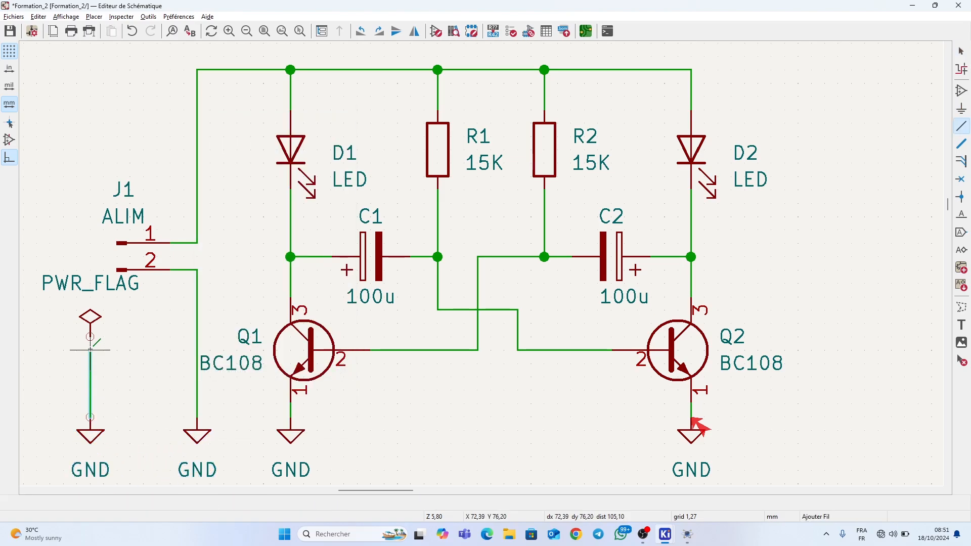
click(90, 337)
key(Escape)
Step: Run the electrical rules check again on the schematic with the PWR_FLAG added, then close it
scroll(151, 434, down, 2)
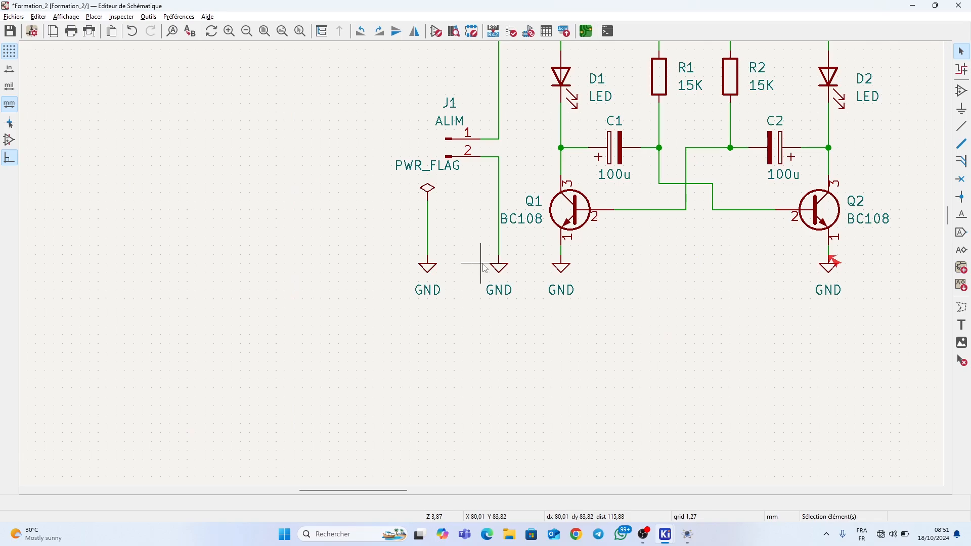
scroll(473, 258, up, 2)
middle_drag(452, 288, 271, 402)
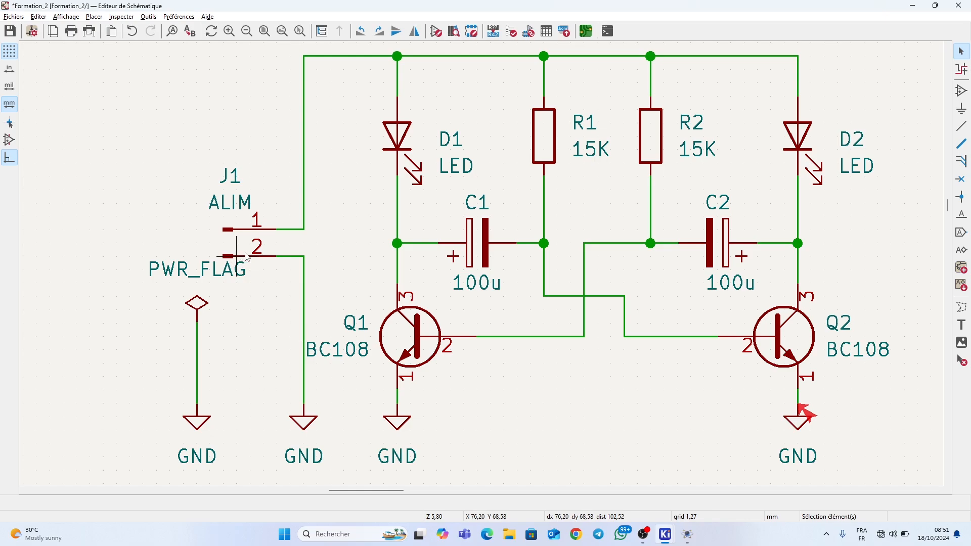
middle_drag(292, 323, 282, 369)
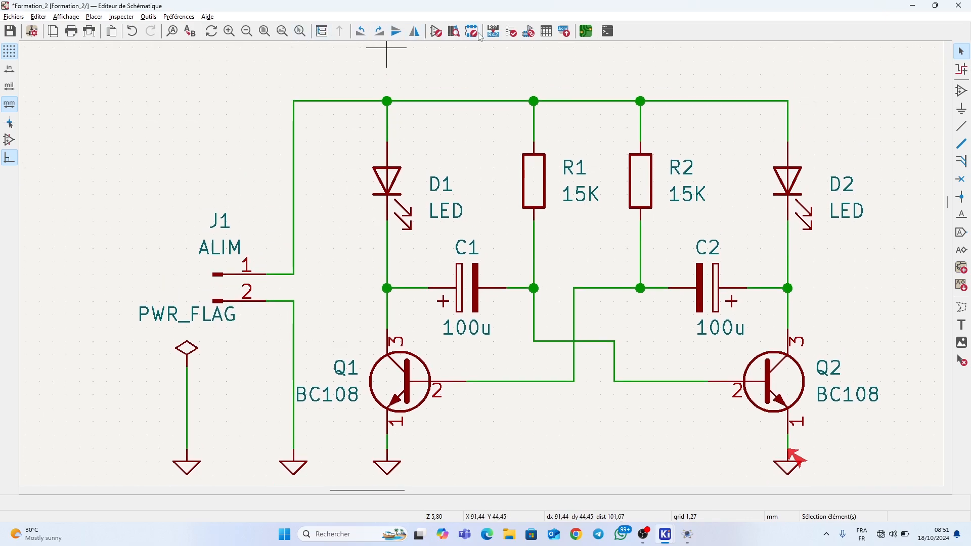
click(511, 36)
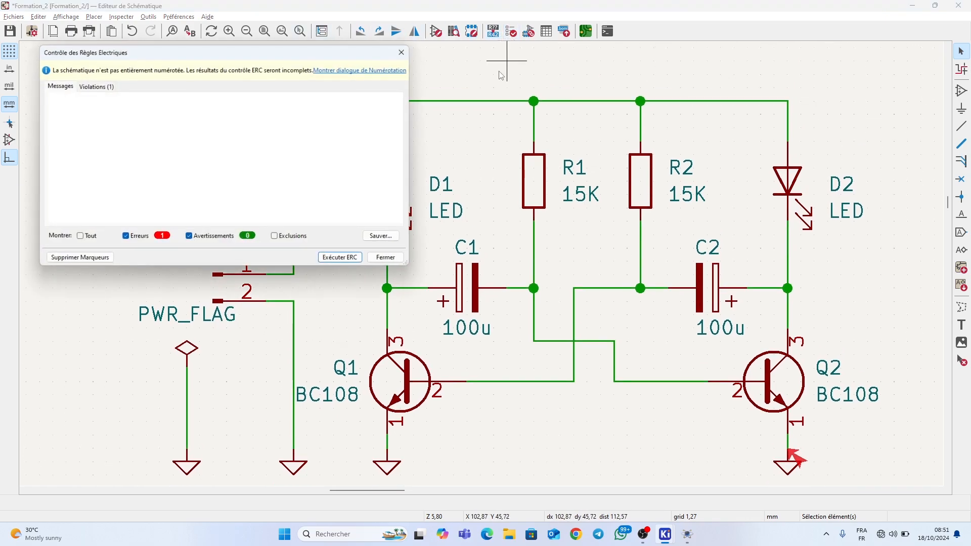
click(345, 258)
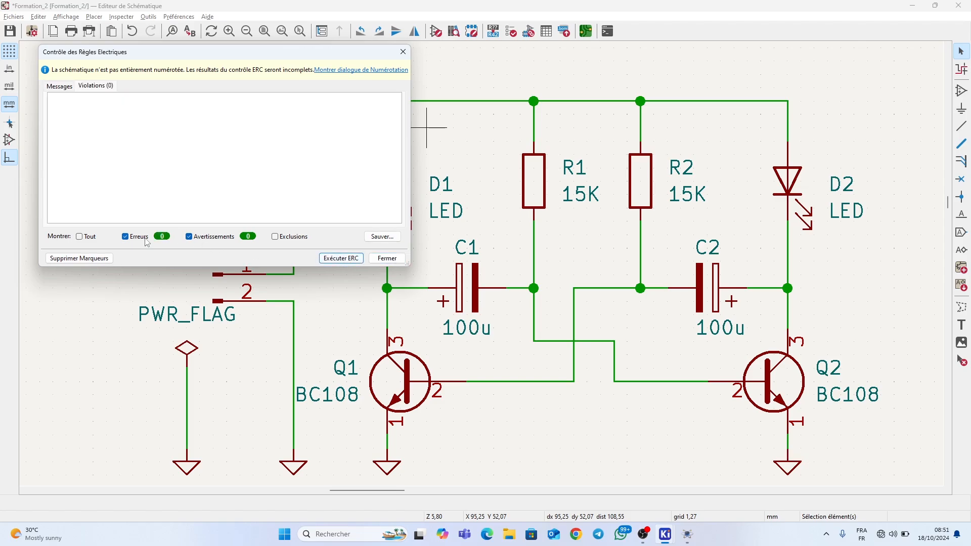
click(402, 52)
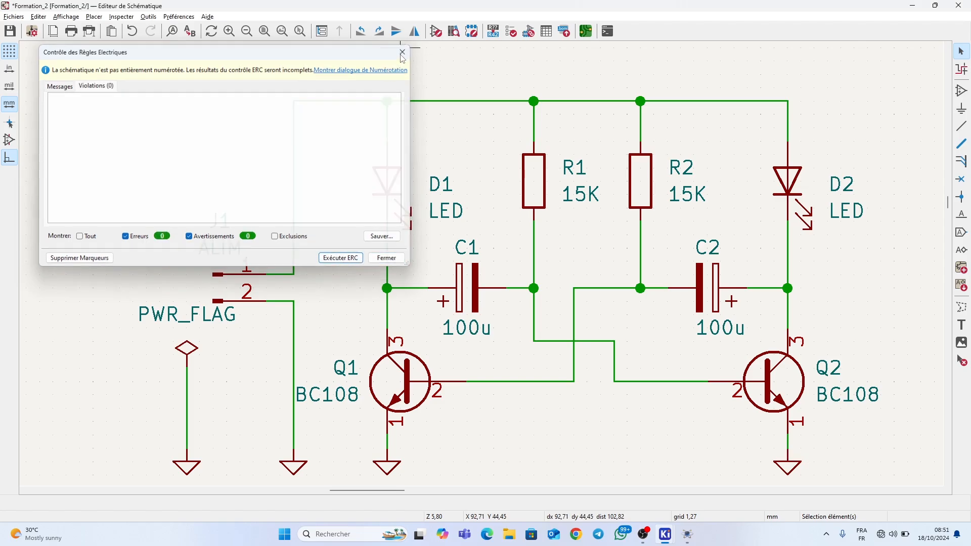
Step: Open the footprint assignment tool and arrange it over half the screen, with the maximized schematic behind it
scroll(546, 234, down, 3)
scroll(481, 264, up, 3)
scroll(427, 263, down, 2)
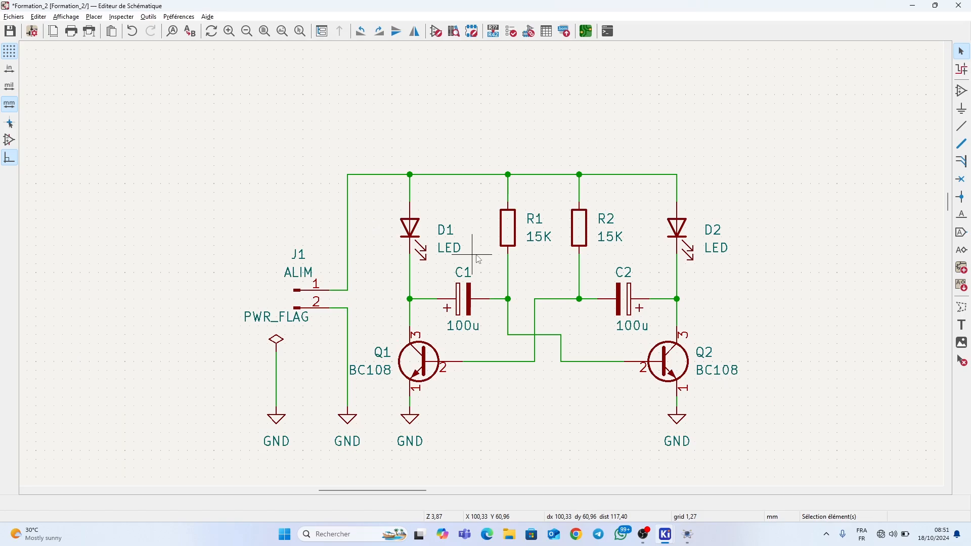
scroll(472, 254, up, 2)
middle_drag(481, 263, 424, 203)
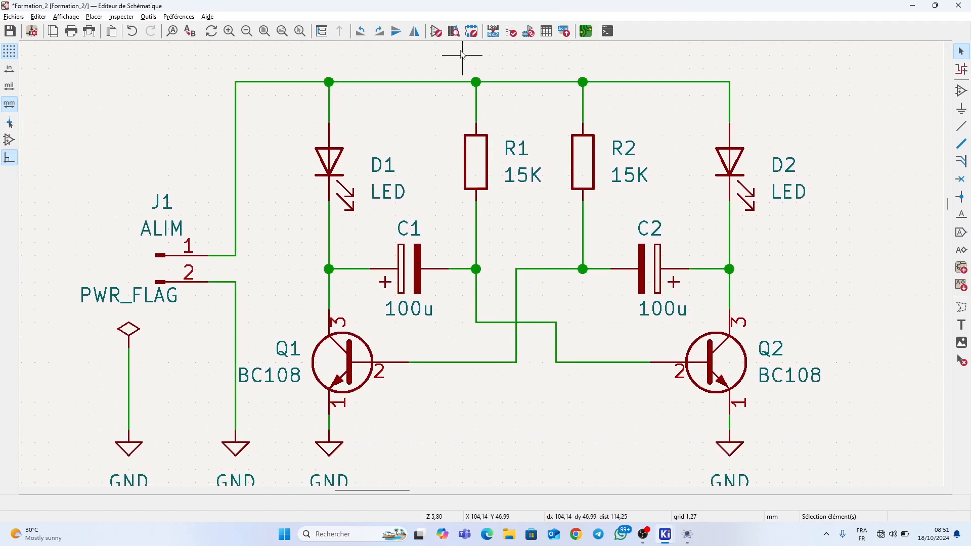
click(528, 32)
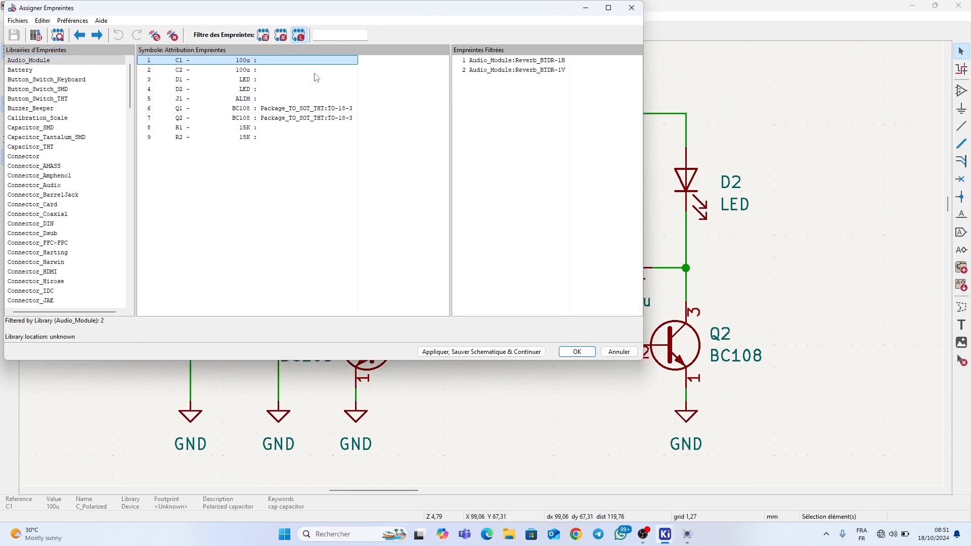
drag(516, 10, 1, 107)
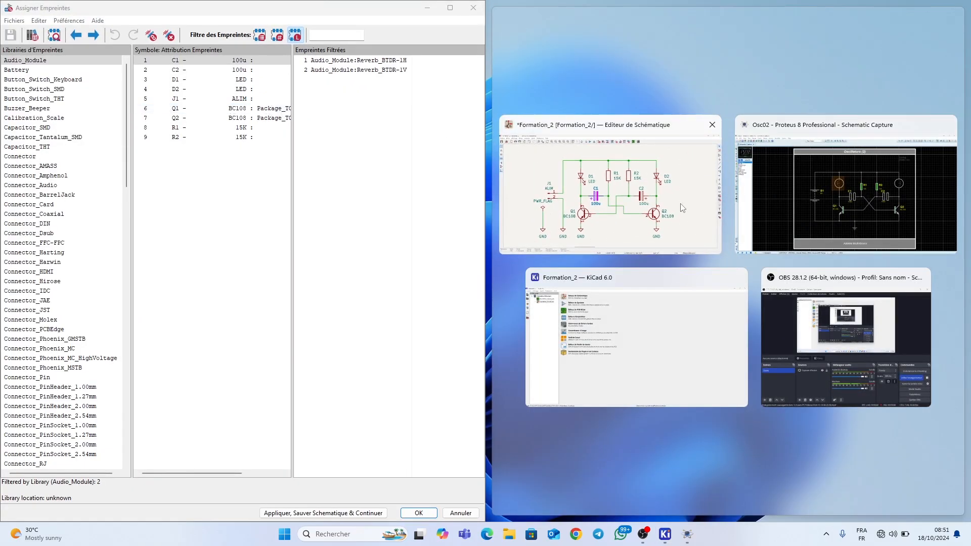
click(638, 207)
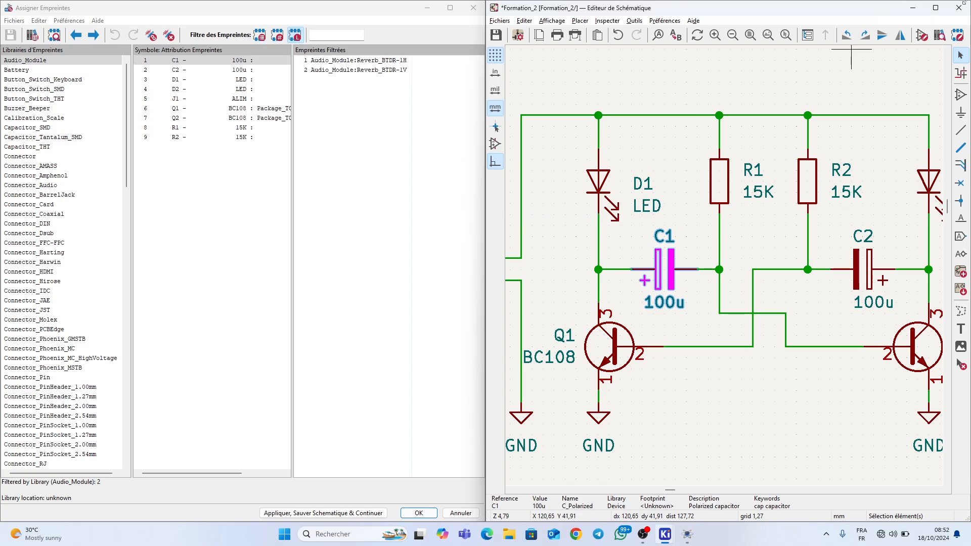
click(936, 7)
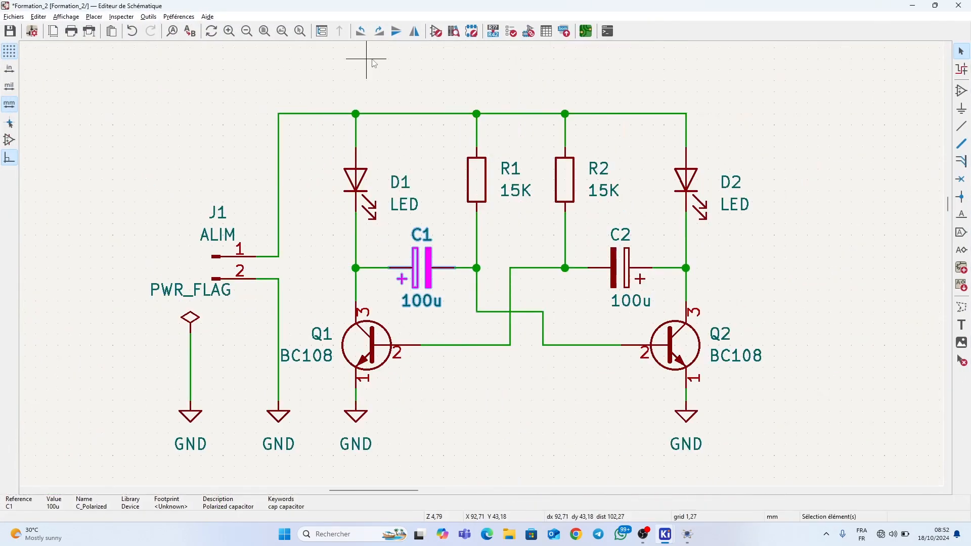
key(alt+Tab)
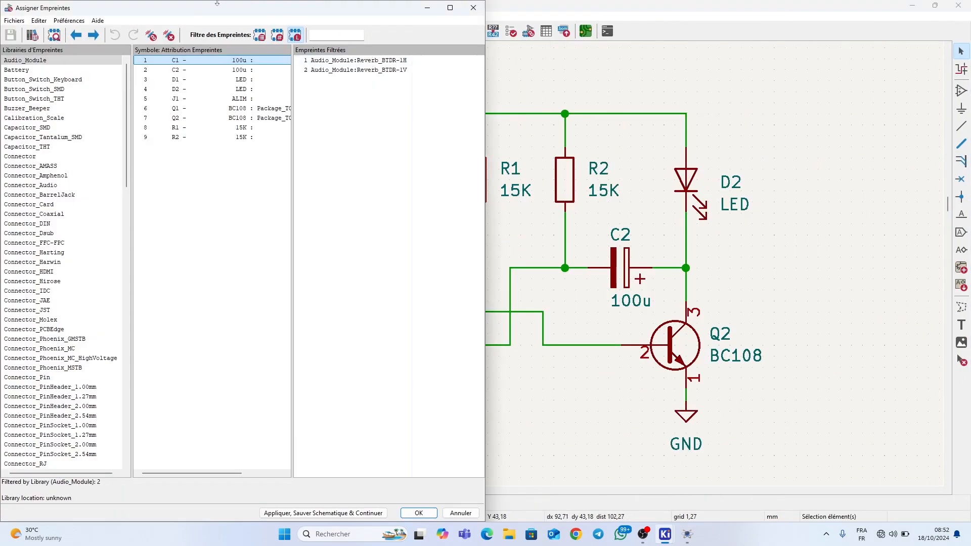
Step: Examine the capacitor, LED, connector, transistor and resistor entries in the footprint assignment list by locating each symbol in the schematic
click(206, 70)
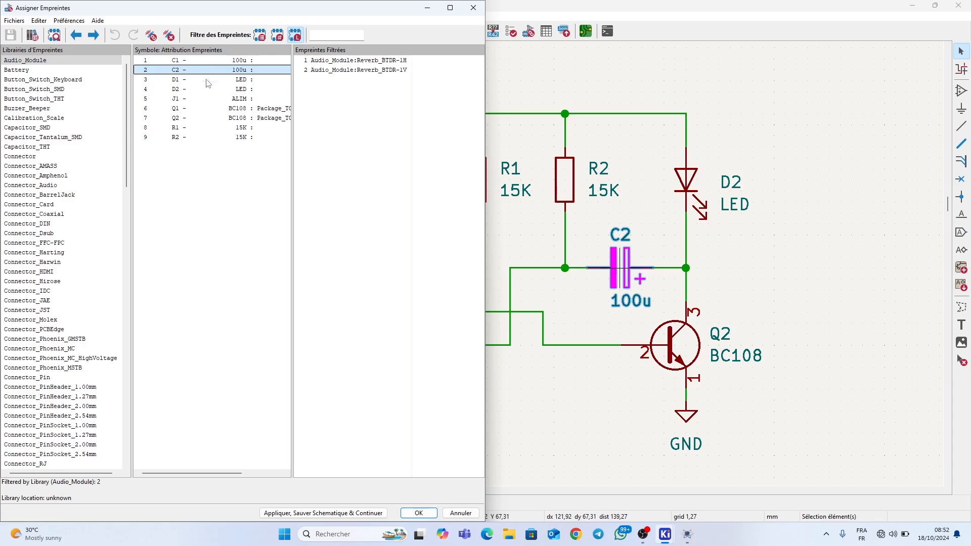
click(207, 89)
click(207, 108)
click(247, 126)
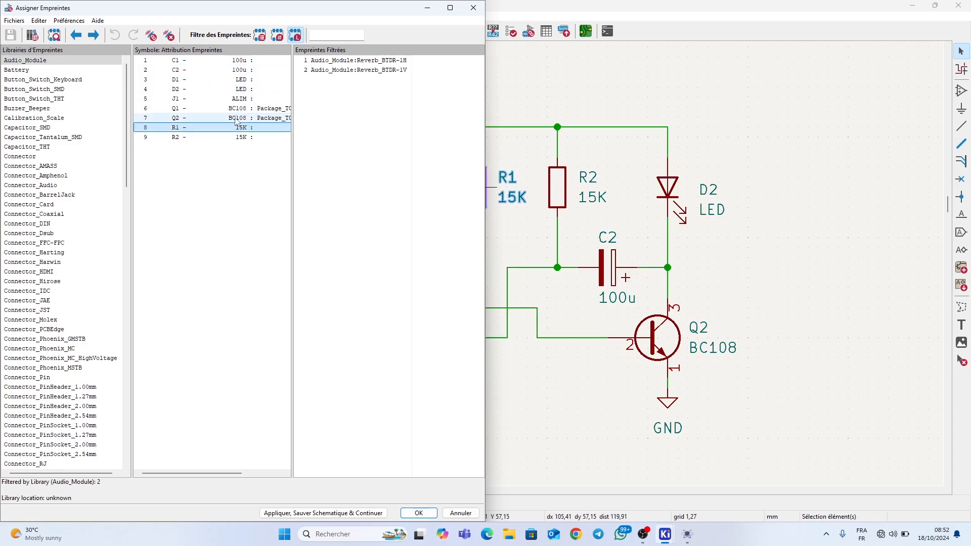
click(241, 118)
click(234, 99)
click(242, 81)
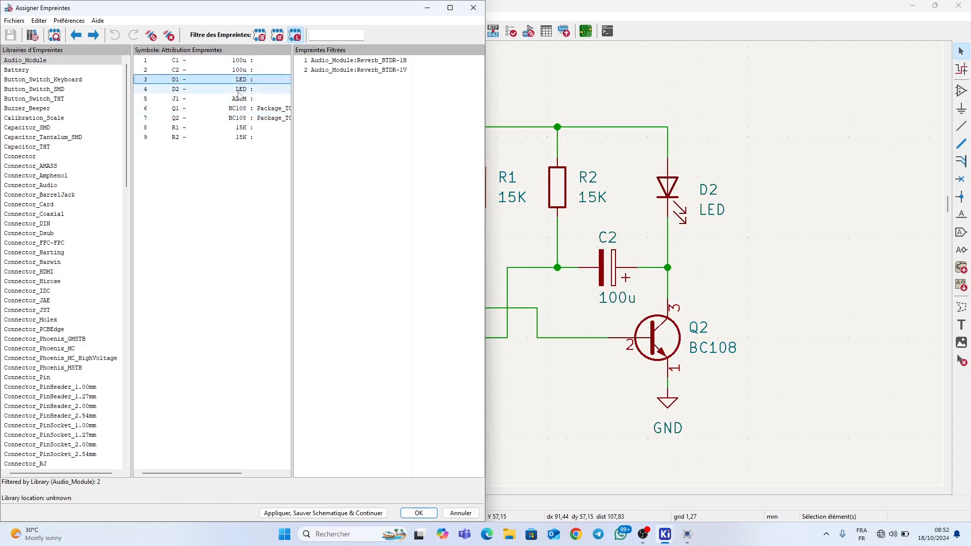
click(243, 109)
click(244, 126)
click(243, 119)
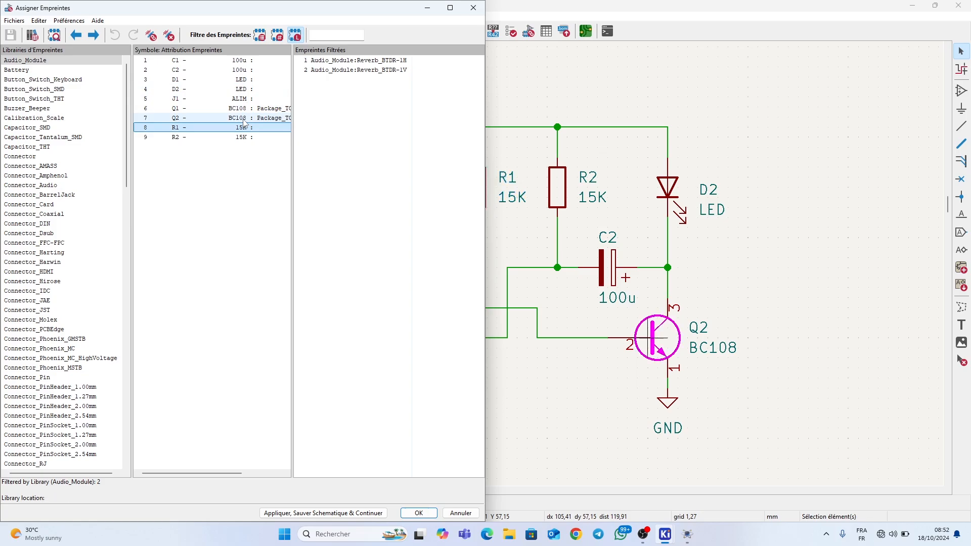
click(242, 128)
click(243, 137)
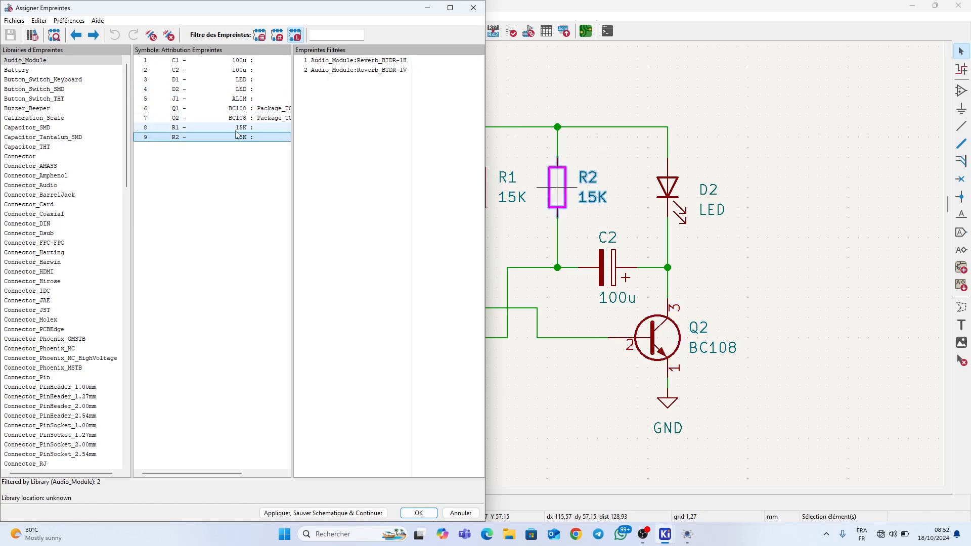
Step: For C1, browse the Capacitor_THT library and preview the CP_Axial_L42.0mm_D32.0mm_P45.00mm_Horizontal footprint alongside the assignment list
click(198, 63)
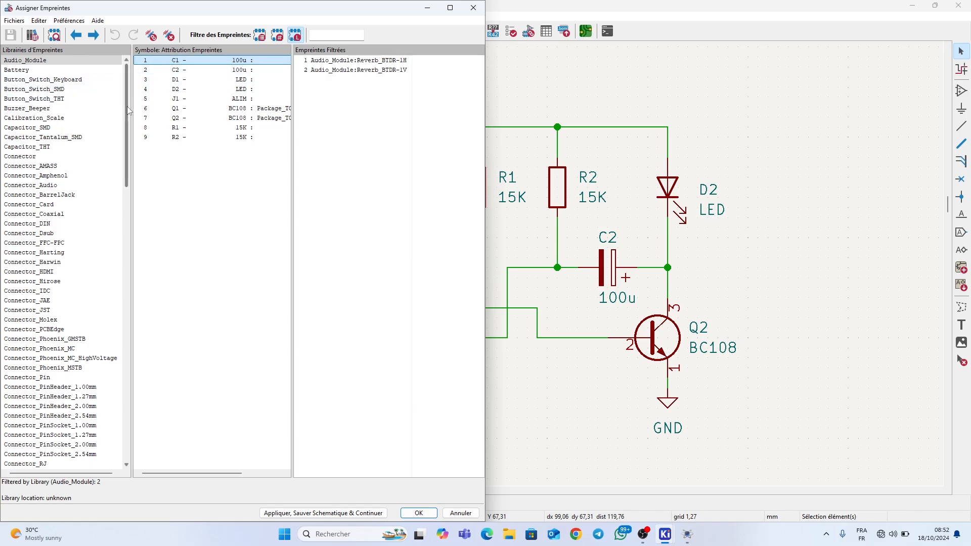
click(47, 147)
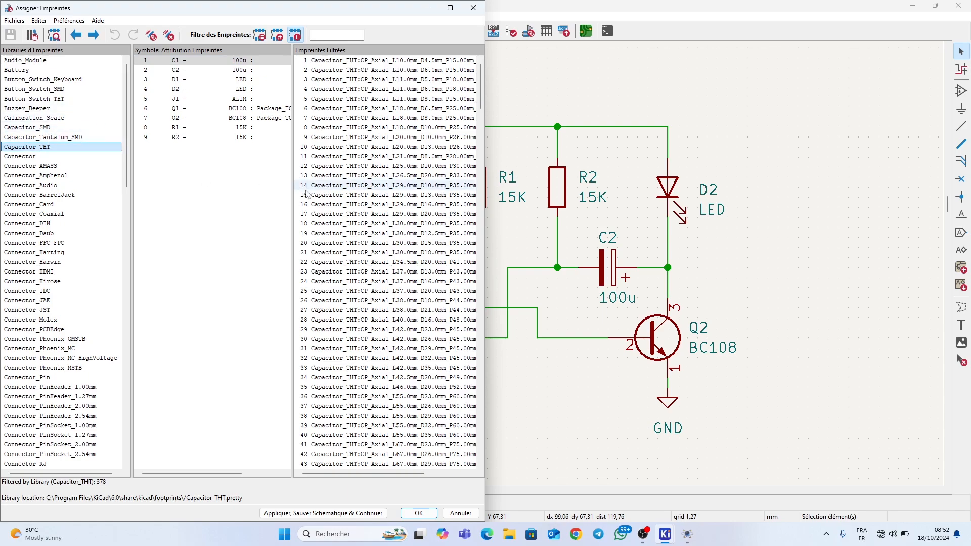
scroll(357, 217, down, 4)
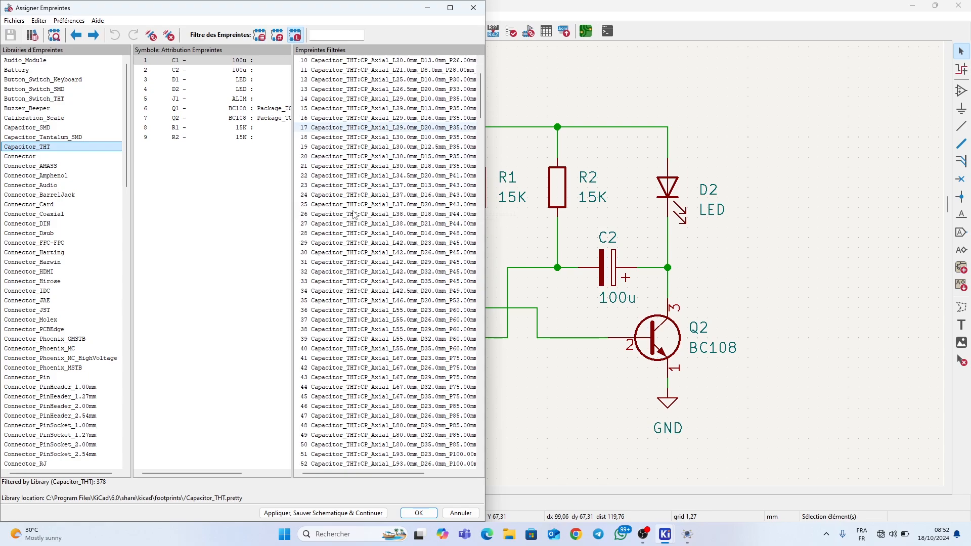
click(388, 244)
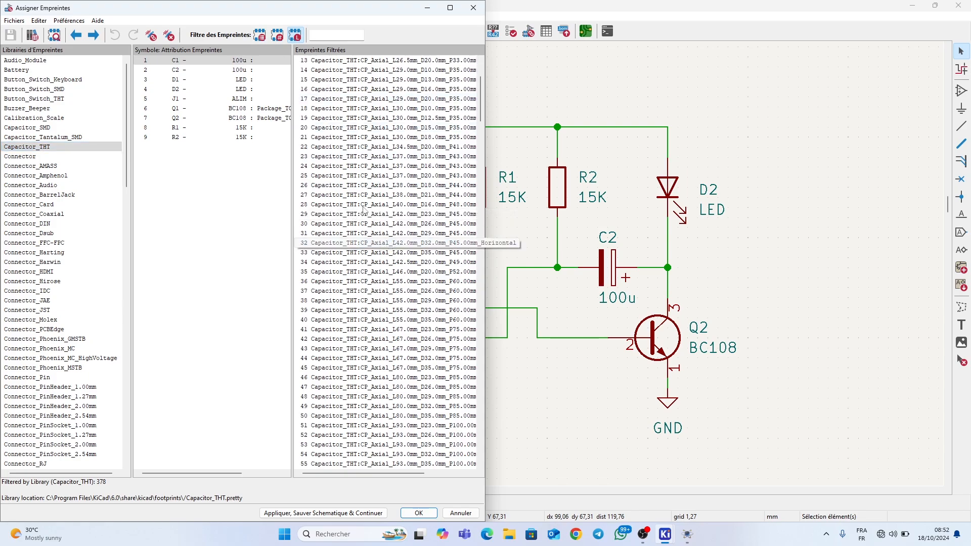
click(54, 35)
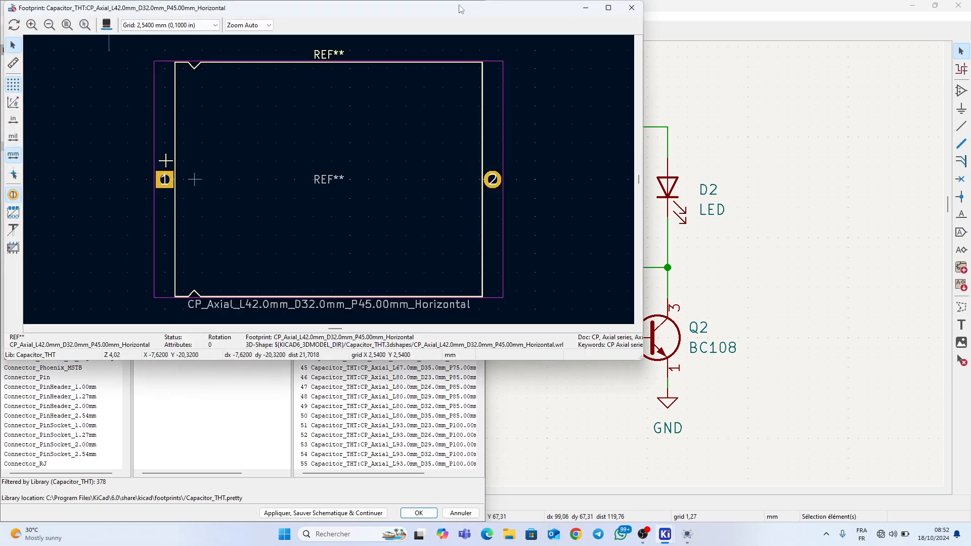
drag(460, 8, 968, 151)
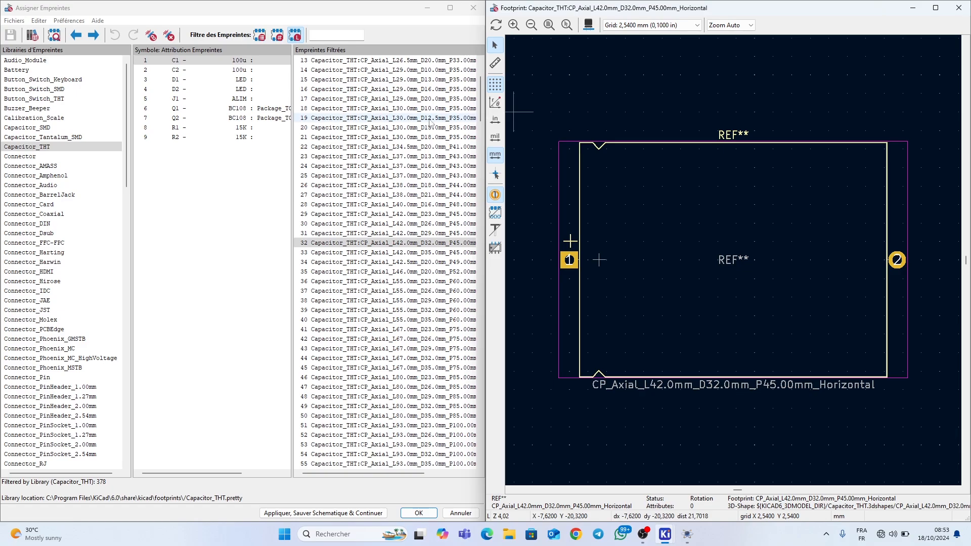
Step: Go through the Capacitor_THT footprints for C1 and select CP_Radial_D12.5mm_P5.00mm
click(354, 272)
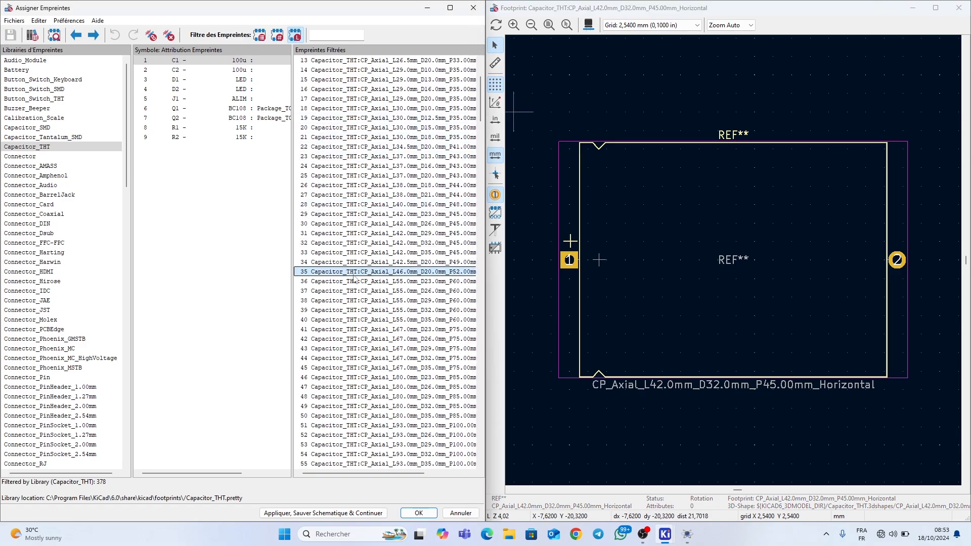
click(354, 281)
key(Down)
key(Down)
key(Down)
key(Down)
key(Down)
key(Down)
key(Down)
key(Down)
key(Down)
key(Down)
key(Down)
key(Down)
key(Down)
key(Down)
key(Down)
key(Down)
key(Down)
key(Down)
key(Down)
key(Down)
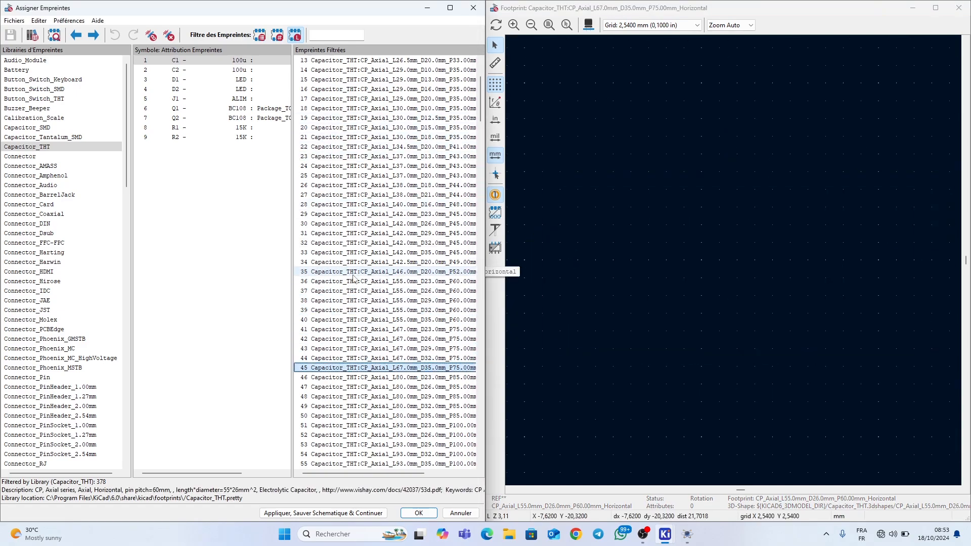
key(Down)
key(Down)
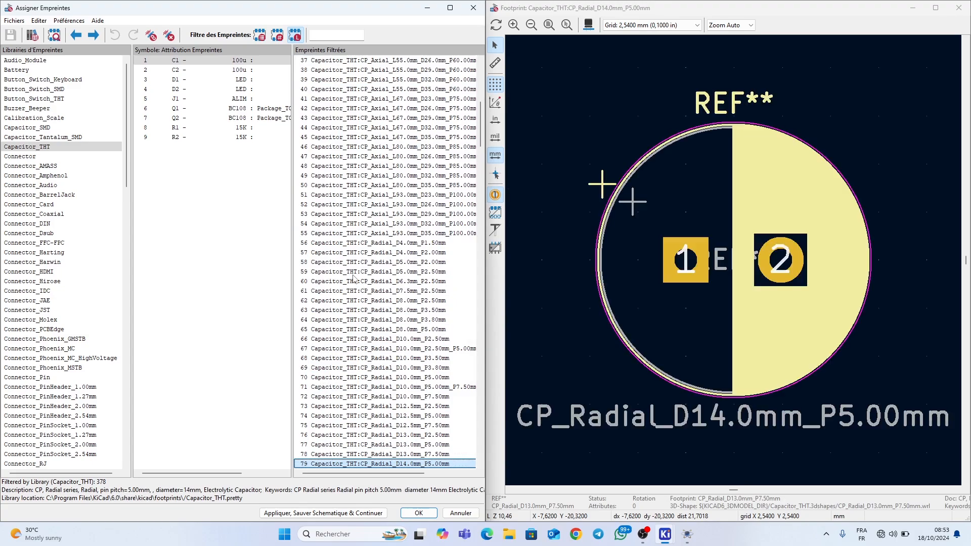
key(Up)
key(Up)
key(Up)
key(Up)
key(Up)
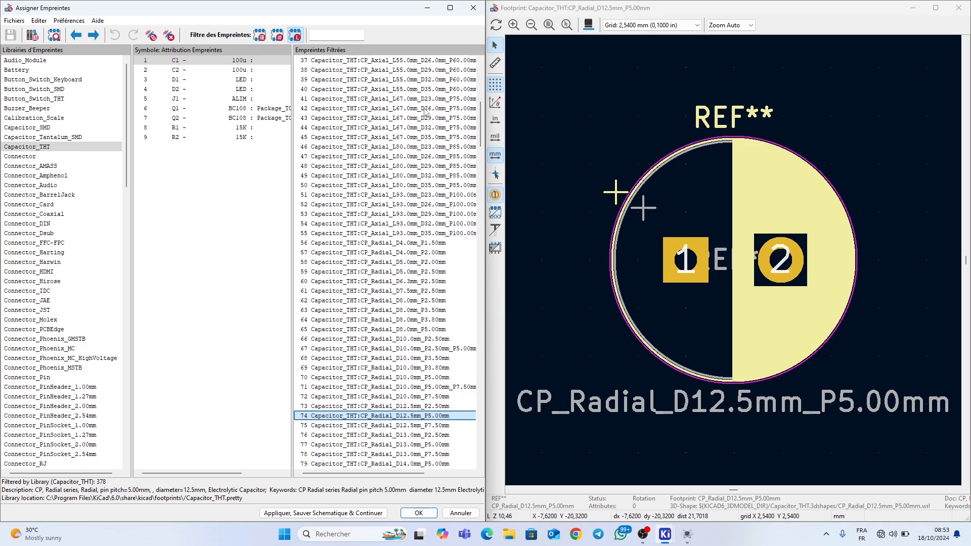
Step: Inspect the 3D model of the CP_Radial_D12.5mm_P5.00mm capacitor from several angles, then close the 3D view
click(588, 28)
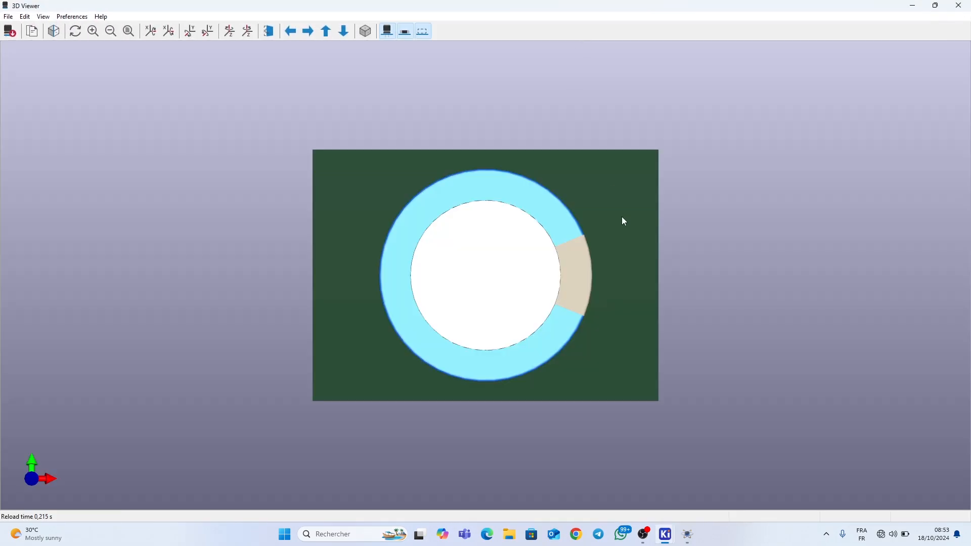
drag(638, 288, 540, 160)
click(958, 6)
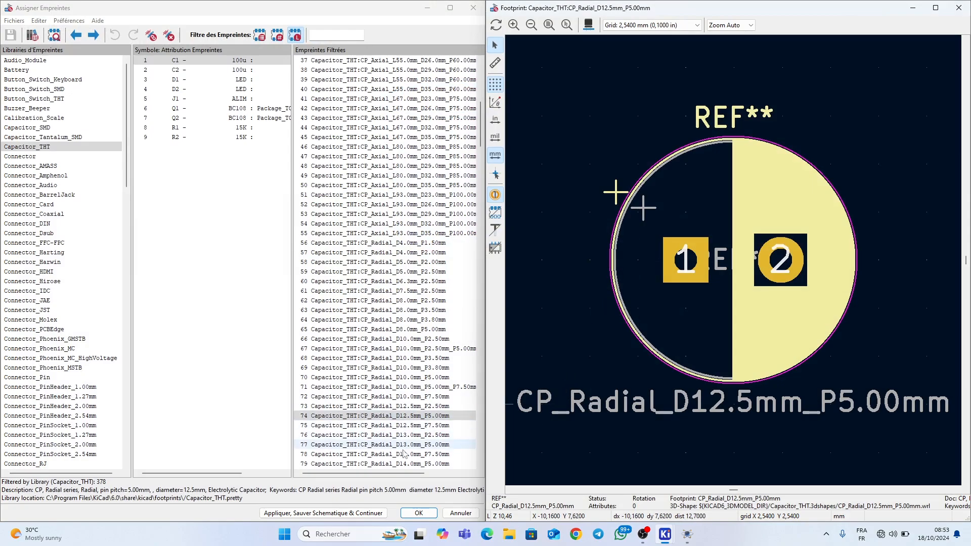
Step: Assign the CP_Radial_D12.5mm_P5.00mm footprint to C1 and copy the assignment to C2
click(376, 417)
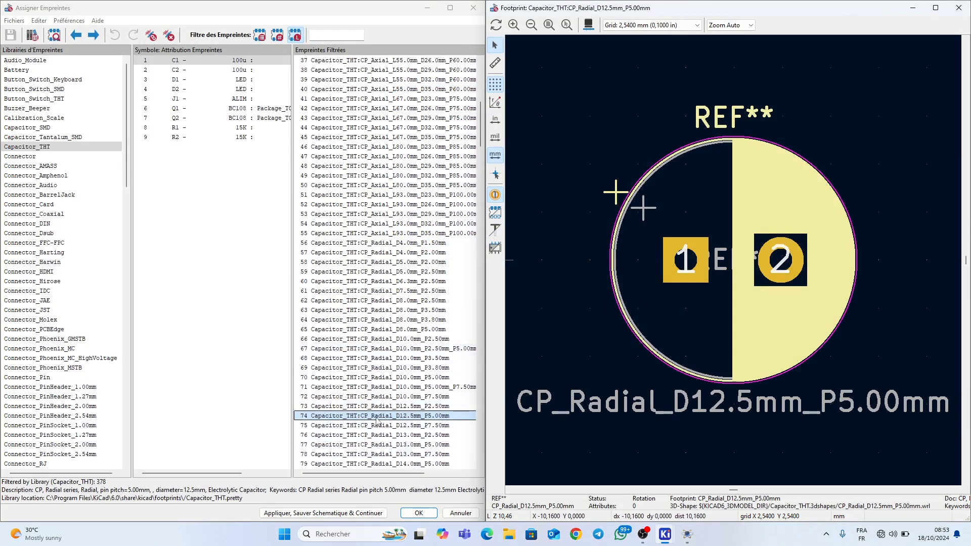
click(205, 61)
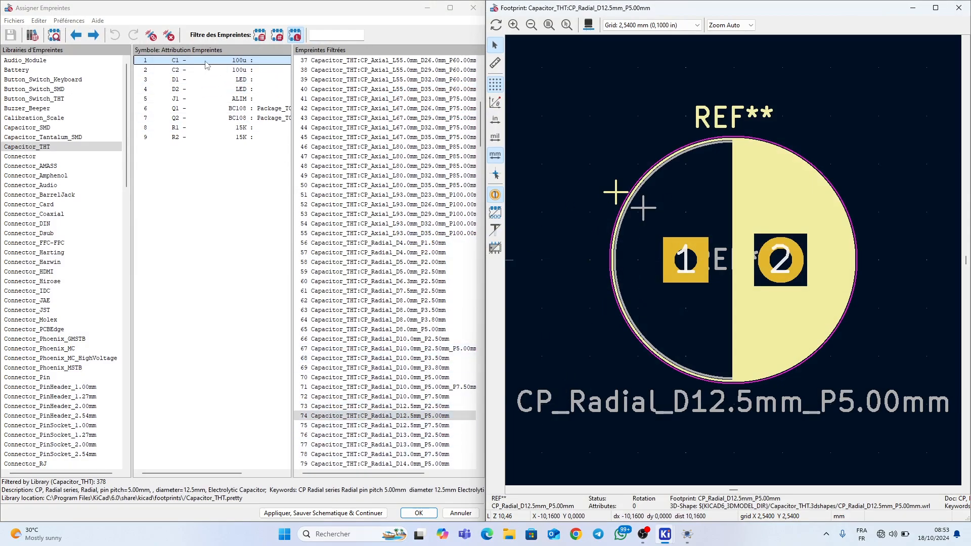
double_click(371, 417)
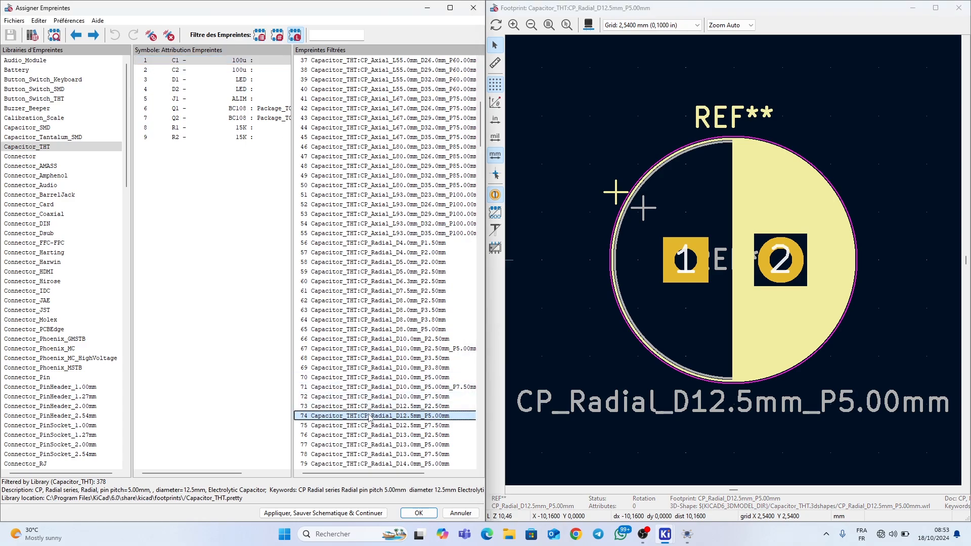
click(261, 61)
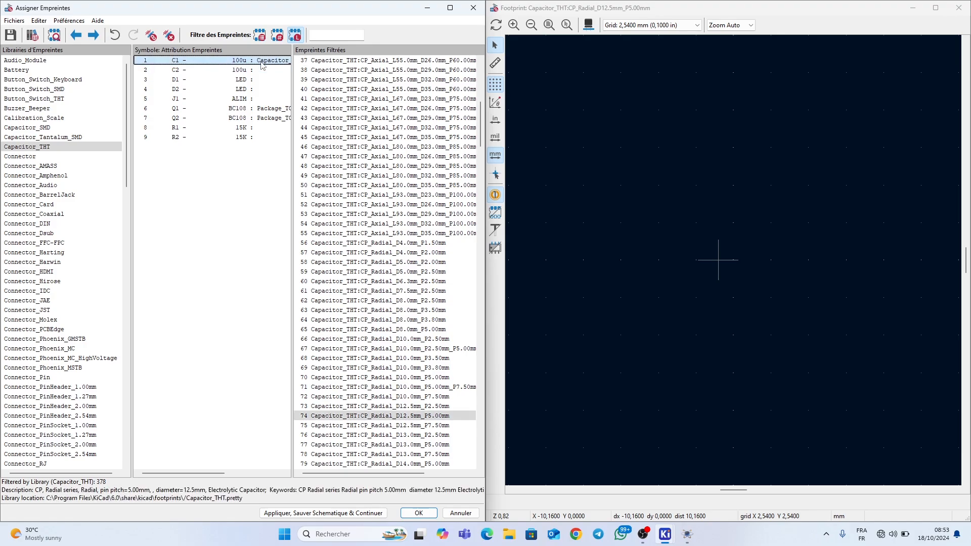
click(260, 71)
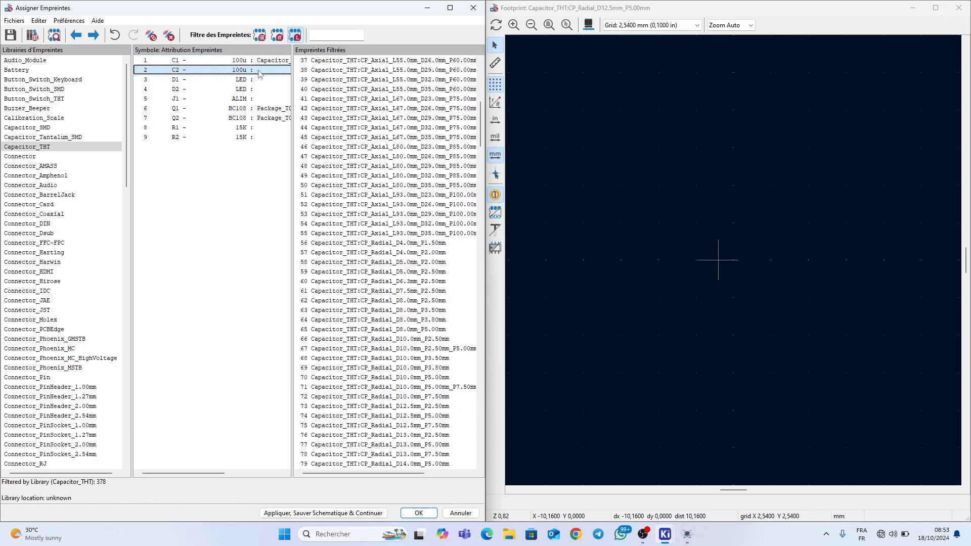
key(ctrl+v)
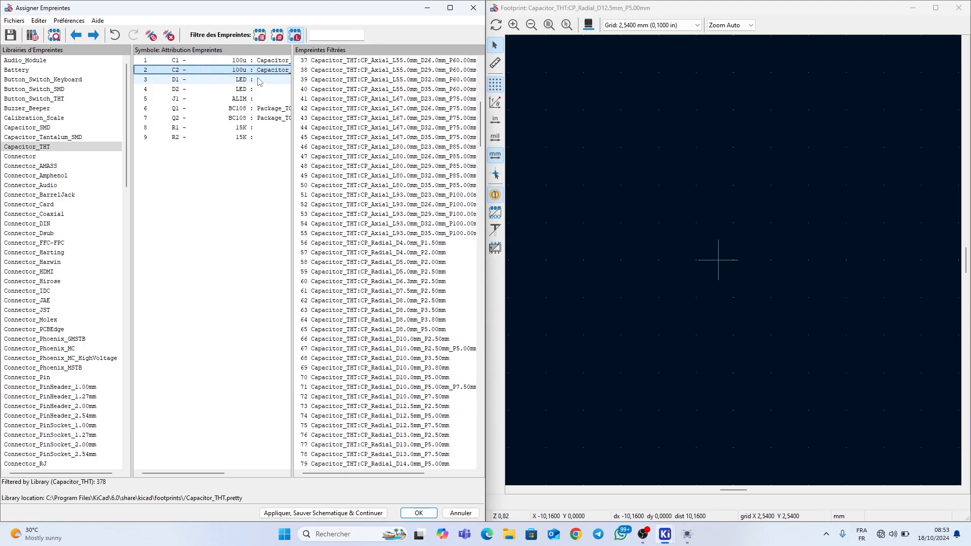
Step: For D1, go through the LED_THT library footprints and select LED_D5.0mm
click(261, 81)
drag(128, 136, 127, 303)
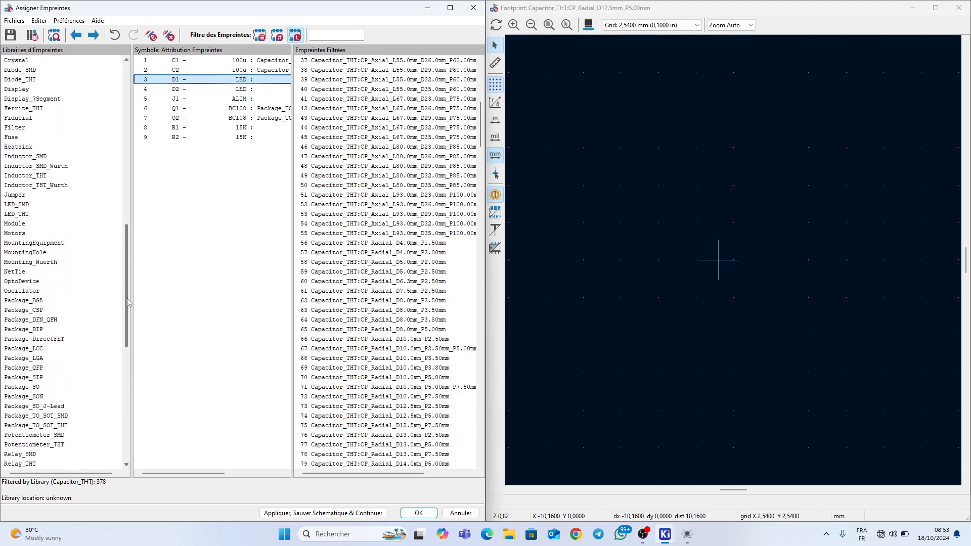
click(33, 217)
click(373, 226)
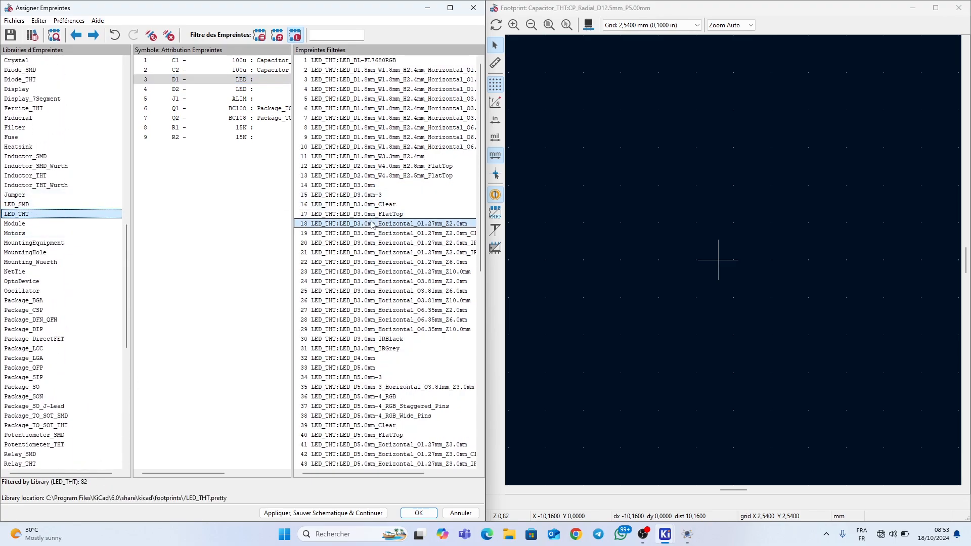
click(370, 234)
click(365, 242)
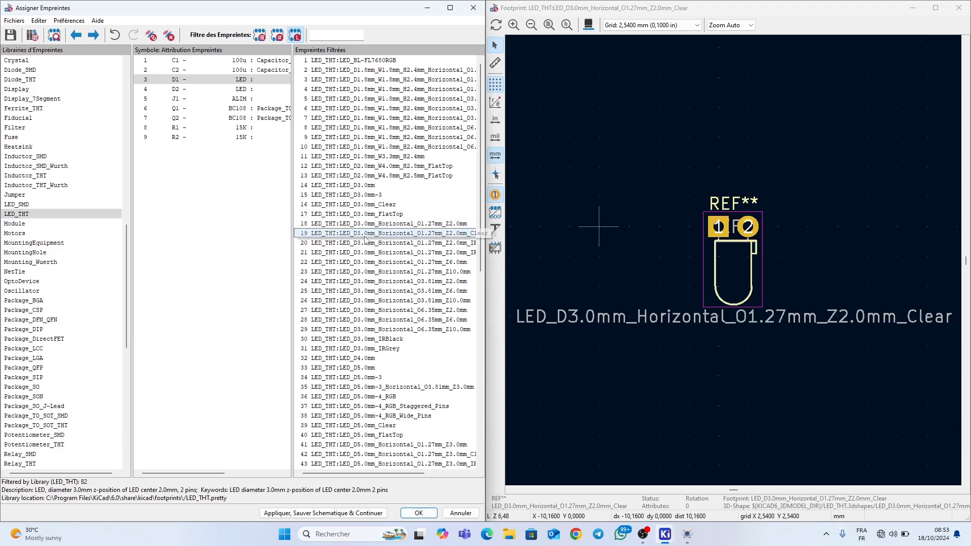
key(Down)
key(Down)
key(Down)
key(Down)
key(Down)
key(Down)
key(Down)
key(Down)
key(Down)
key(Down)
key(Down)
key(Down)
key(Down)
key(Down)
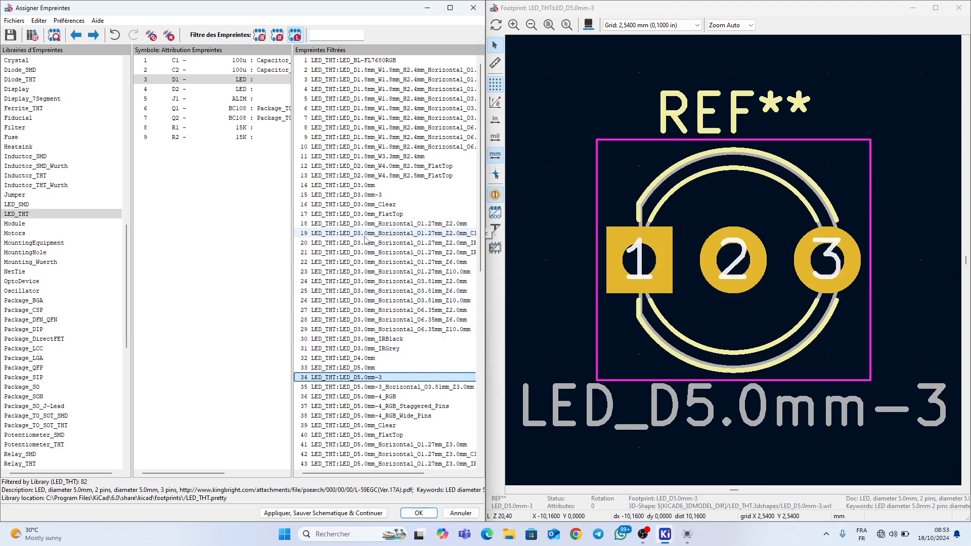
key(Up)
key(Up)
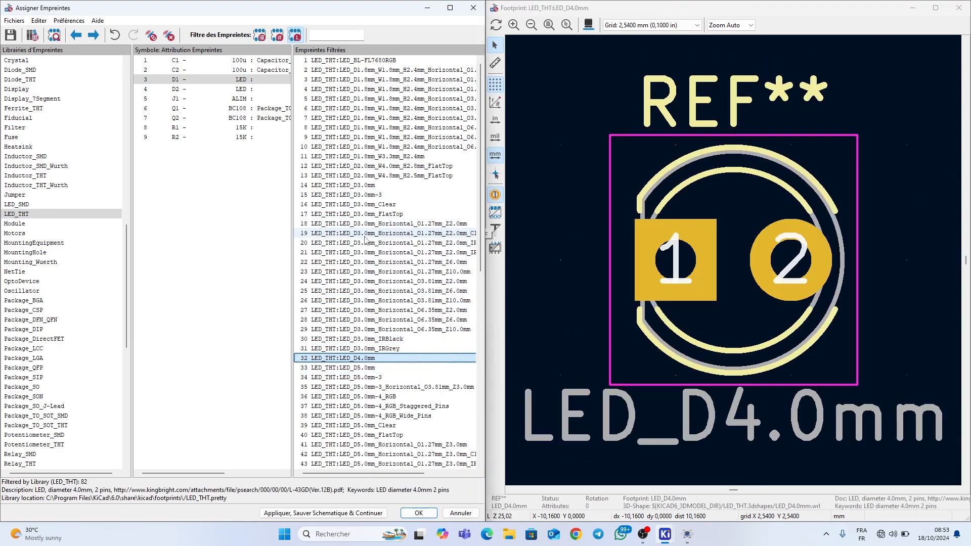
key(Down)
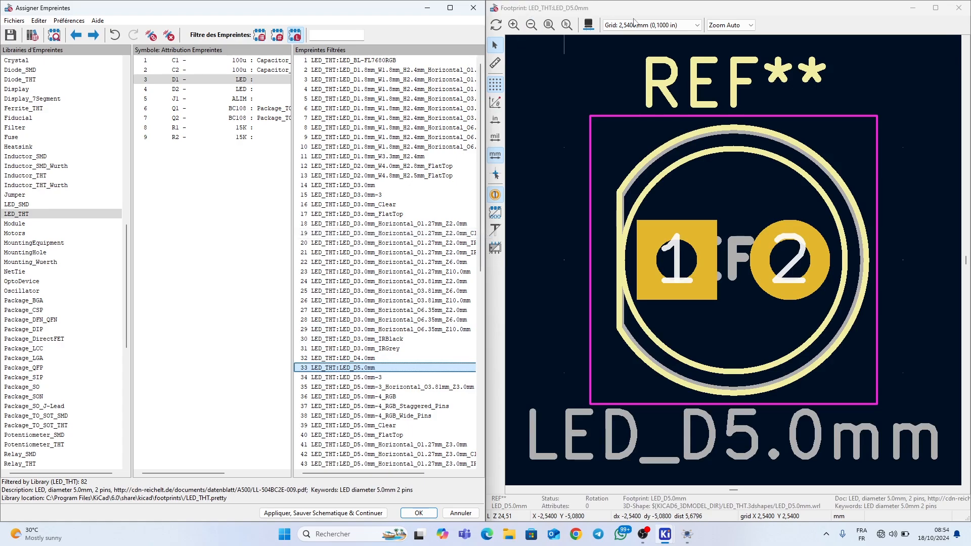
Step: Inspect the 3D model of the LED_D5.0mm footprint, then close the 3D view
click(588, 25)
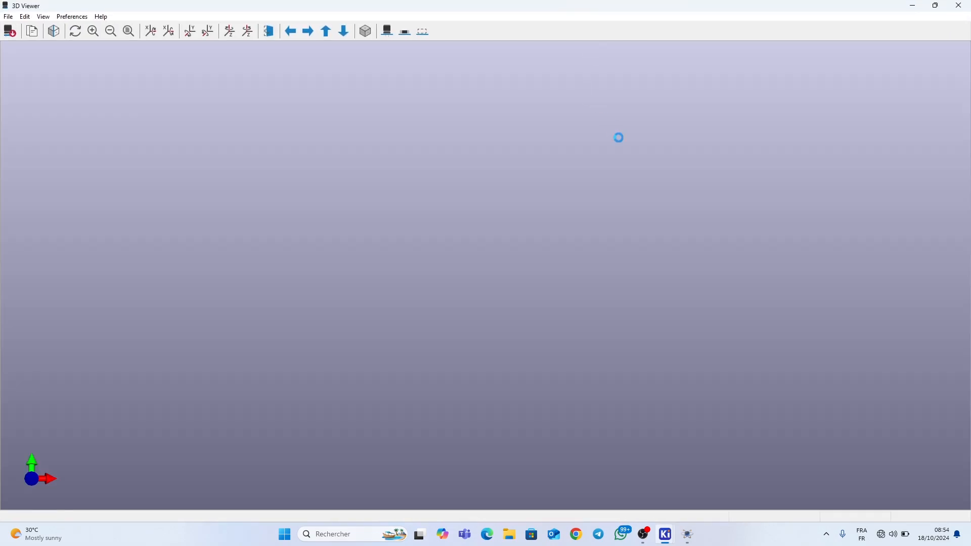
scroll(686, 253, down, 5)
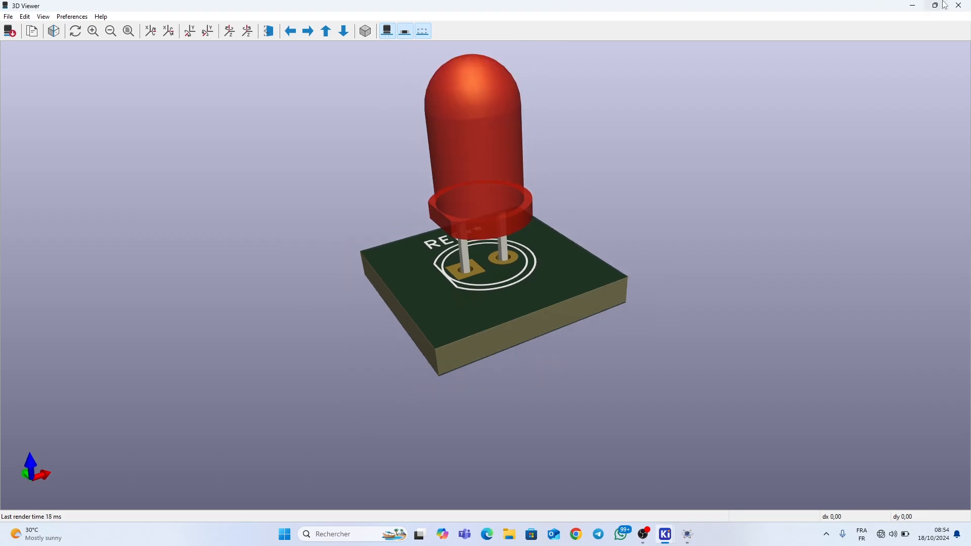
click(959, 5)
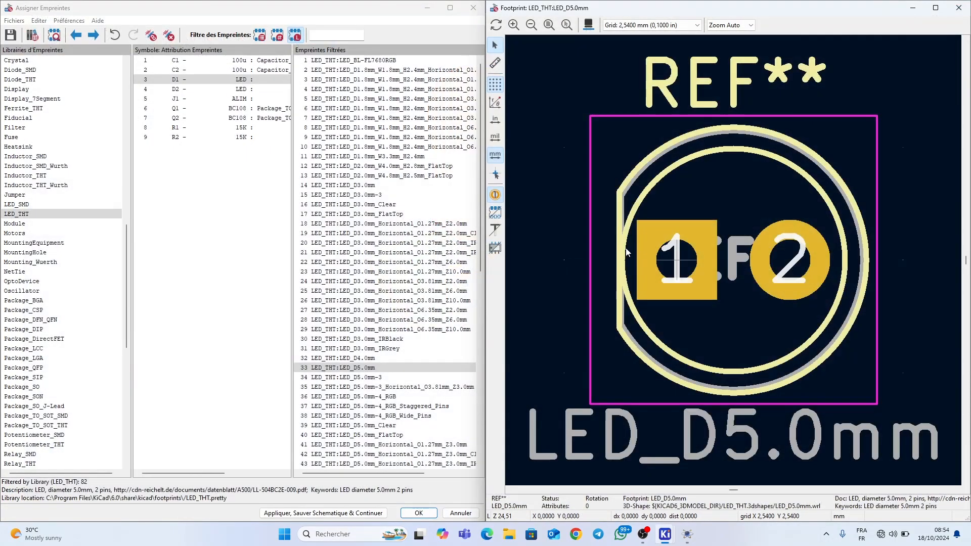
Step: Assign the LED_D5.0mm footprint to D1 and copy the assignment to D2
double_click(393, 369)
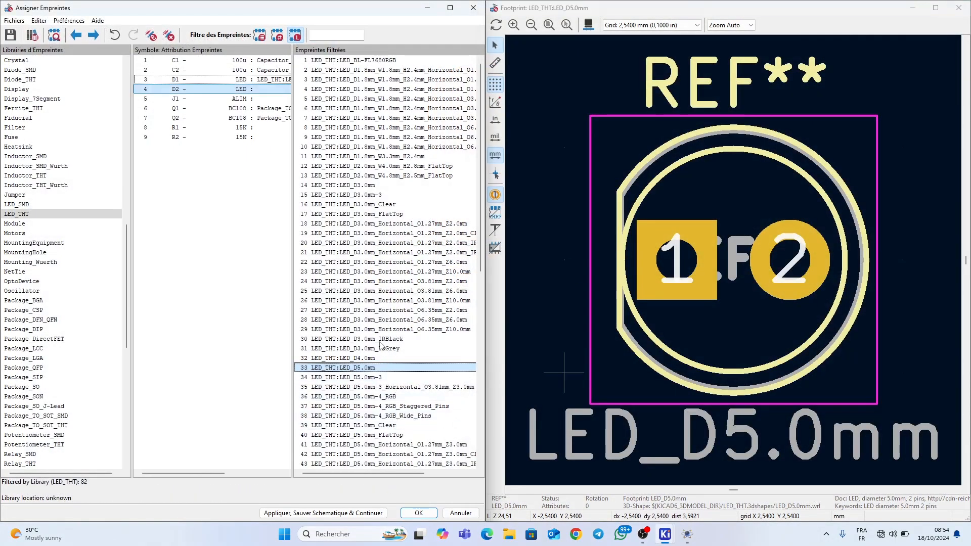
click(279, 81)
click(279, 90)
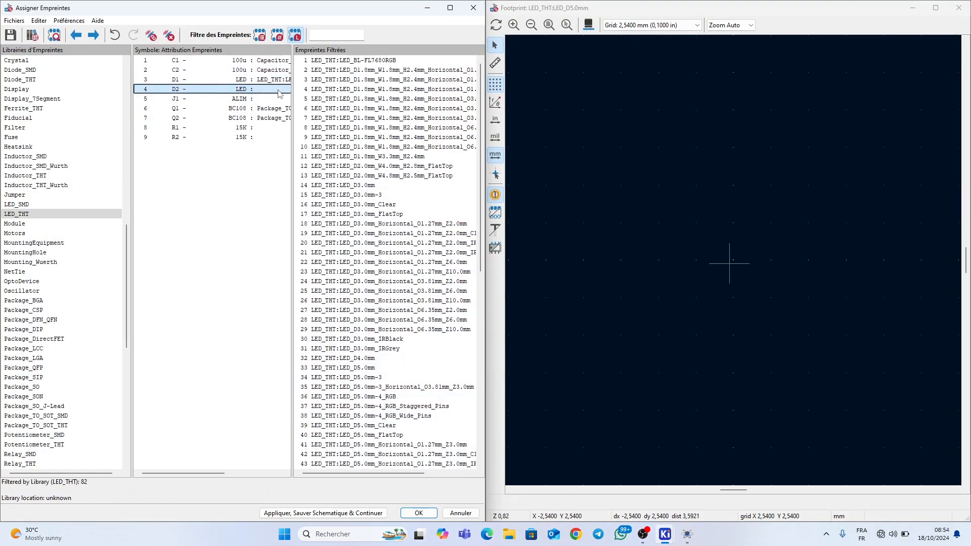
key(ctrl+v)
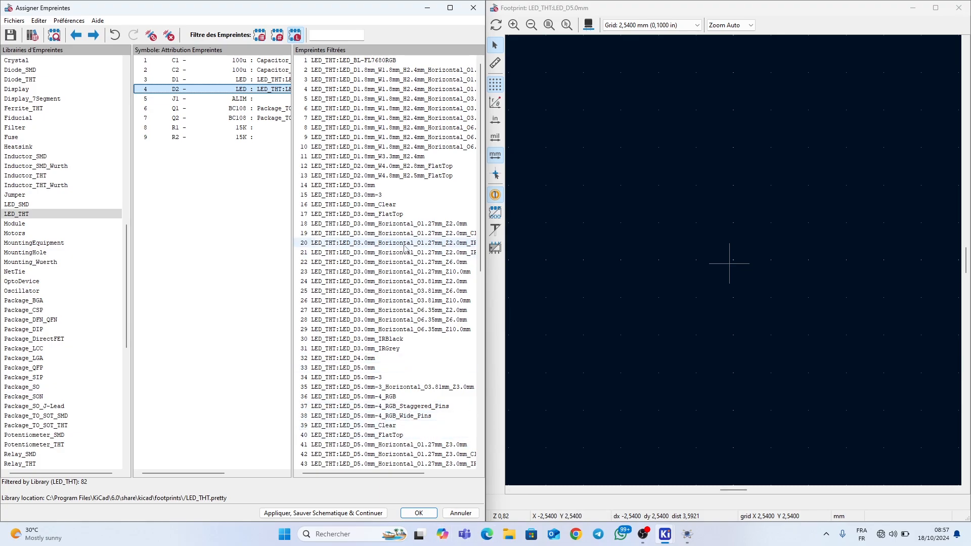
Step: Assign the two-pin JST_EH_B2B-EH-A_1x02_P2.50mm_Vertical footprint from the Connector_JST library to connector J1
scroll(392, 326, down, 2)
scroll(392, 326, up, 1)
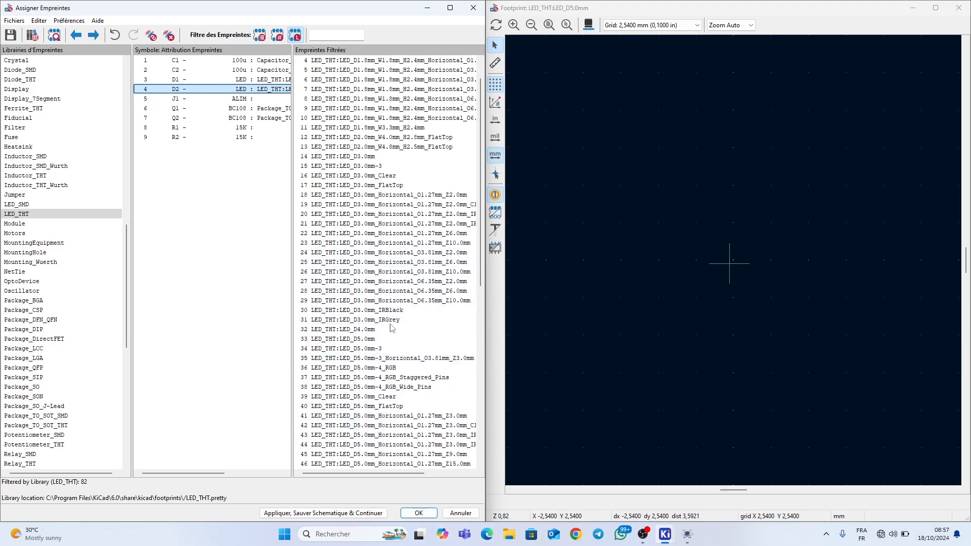
click(273, 91)
click(271, 99)
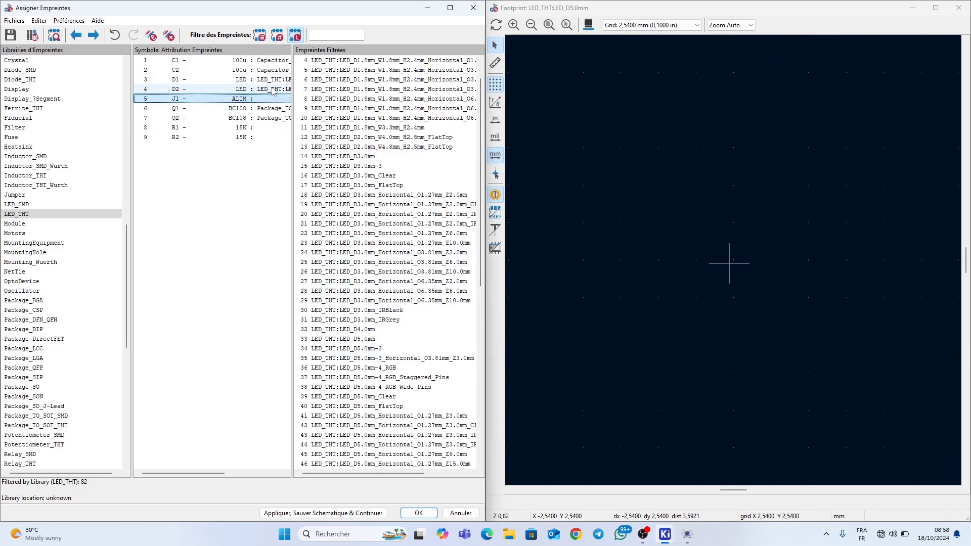
click(273, 90)
click(269, 101)
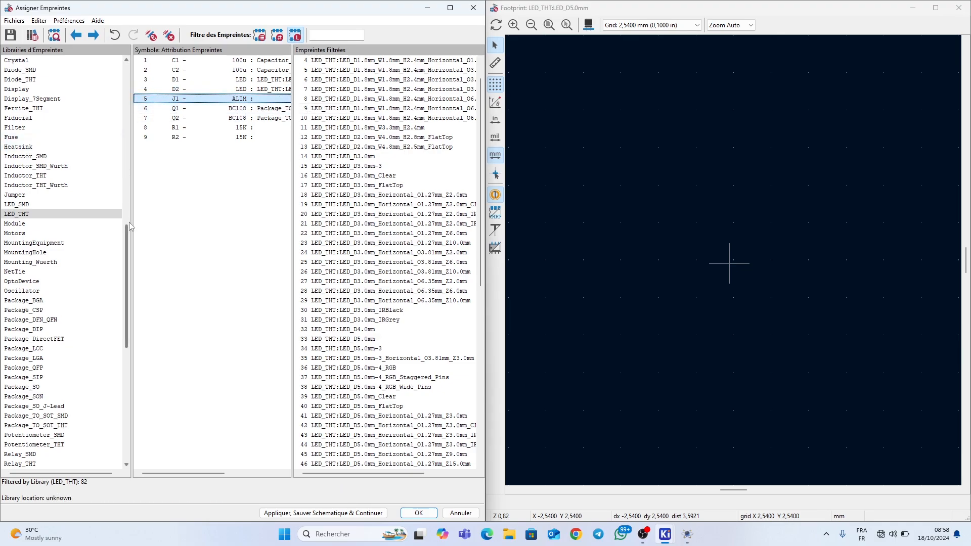
drag(126, 233, 117, 69)
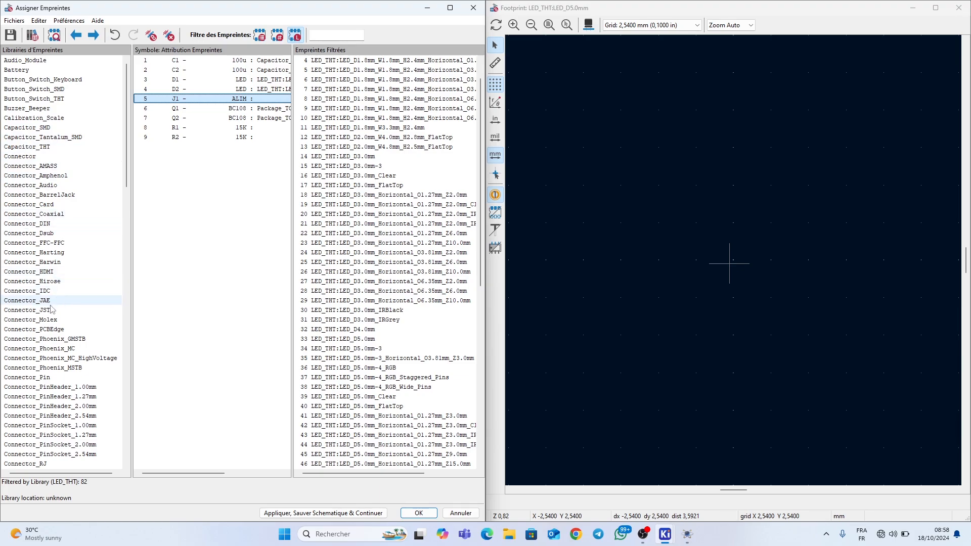
click(27, 311)
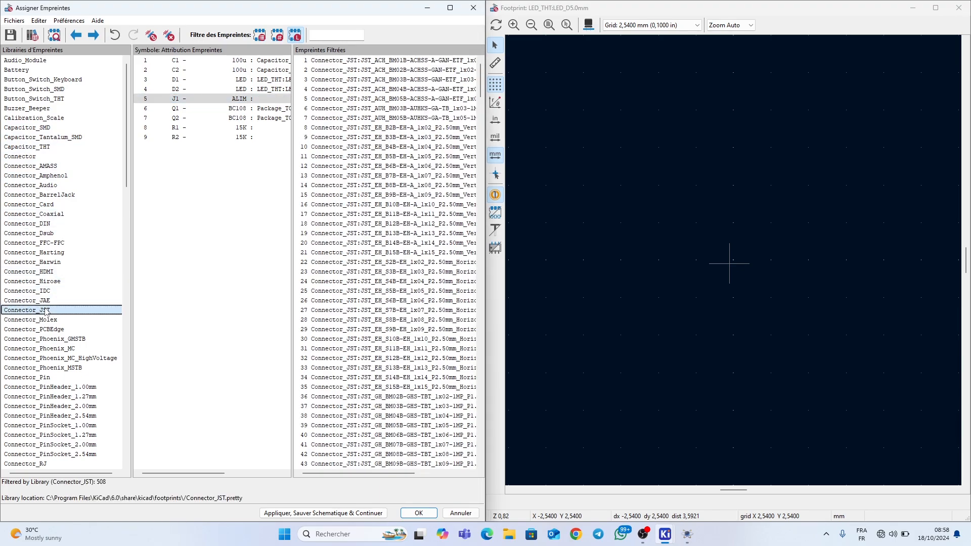
click(348, 282)
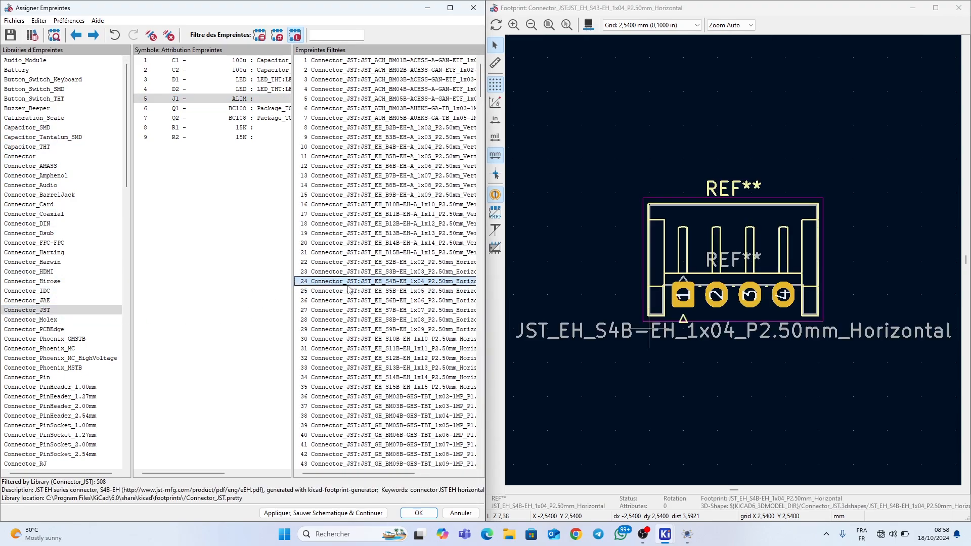
click(360, 214)
click(360, 157)
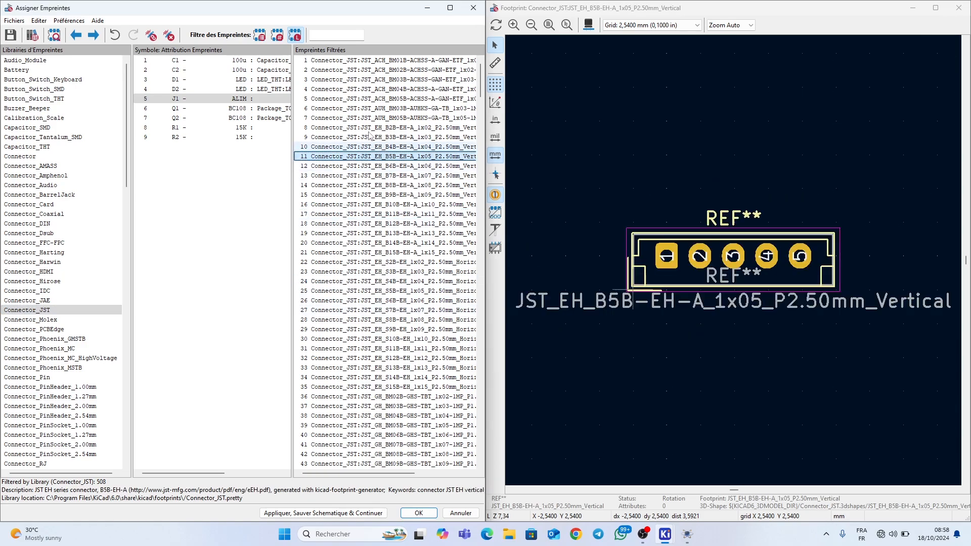
click(363, 128)
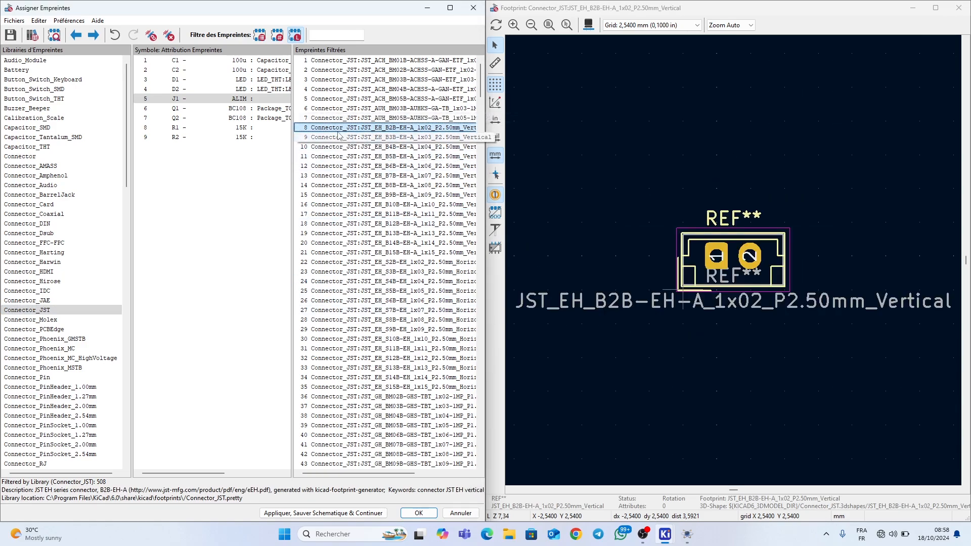
double_click(363, 128)
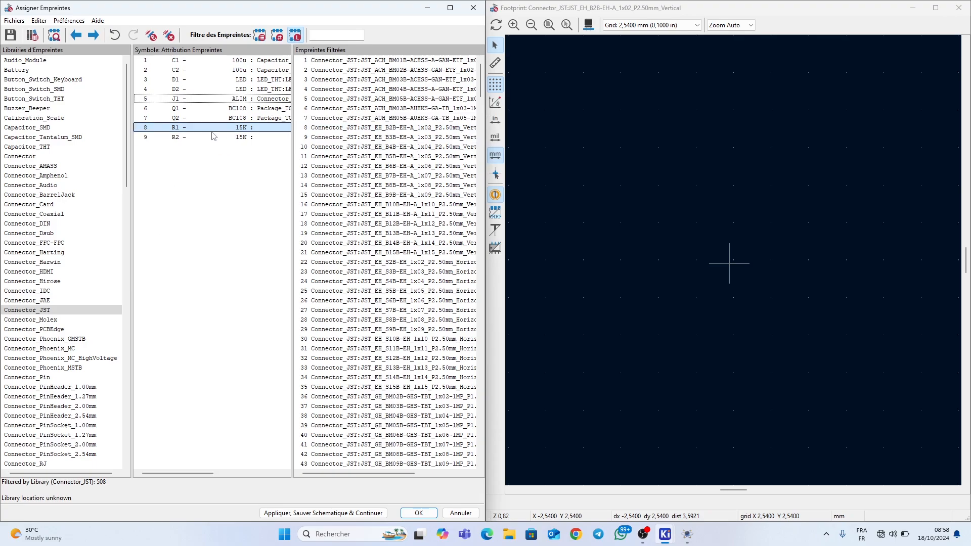
Step: For R1, go through the axial footprints in the Resistor_THT library and select R_Axial_DIN0614_L14.3mm_D5.7mm_P25.40mm_Horizontal
drag(129, 174, 122, 392)
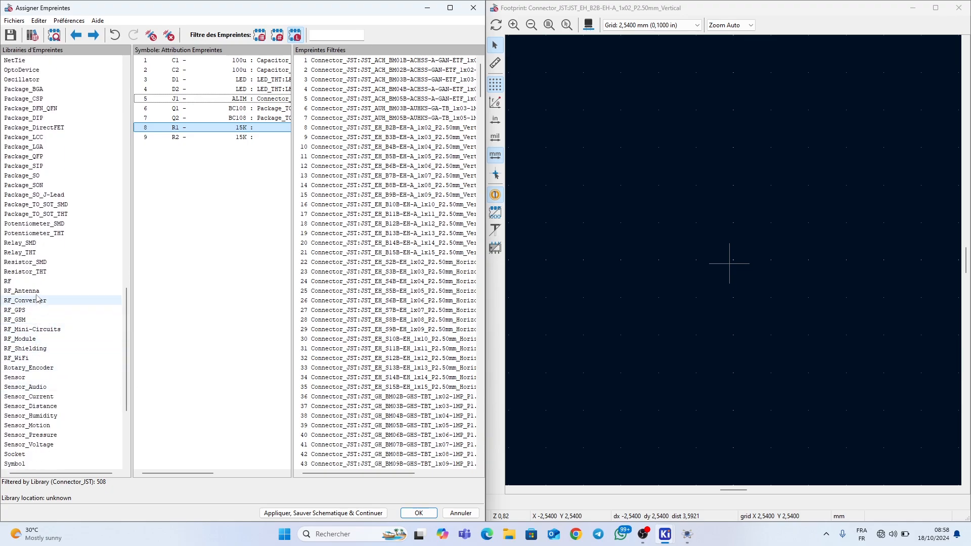
click(38, 273)
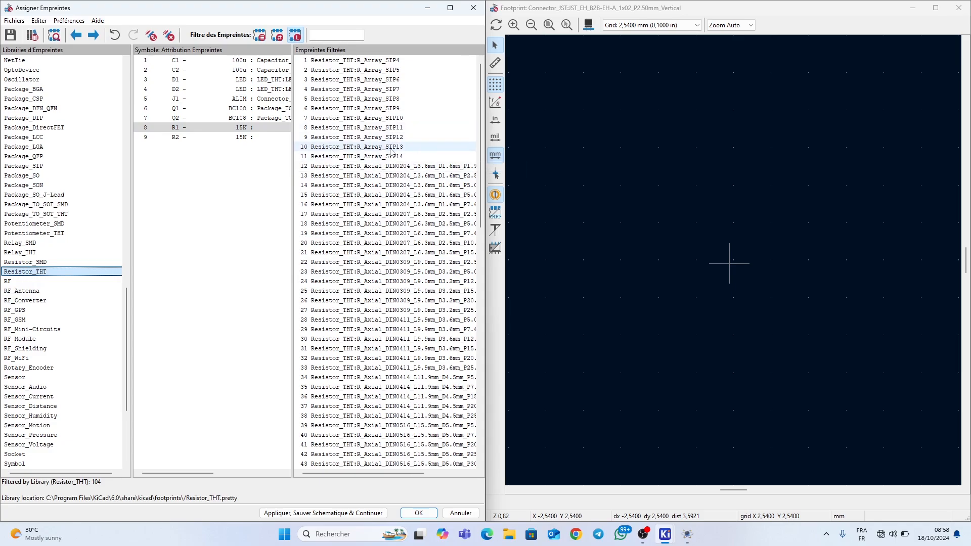
scroll(392, 177, down, 7)
click(393, 194)
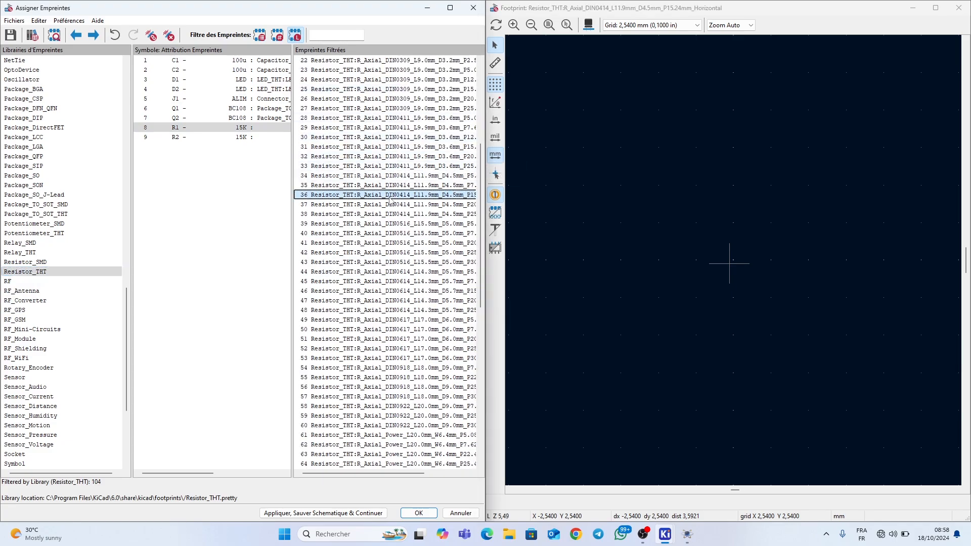
click(393, 224)
click(394, 234)
click(399, 281)
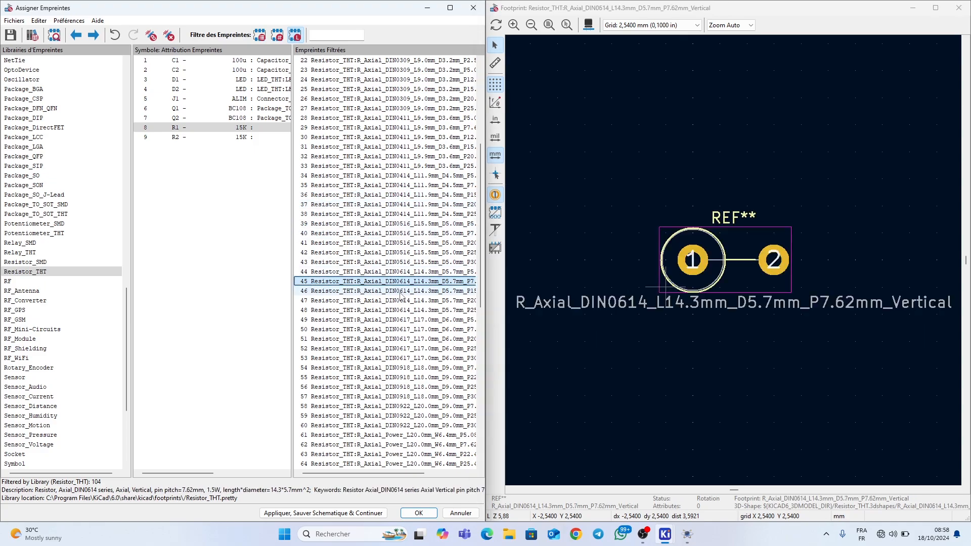
key(Down)
key(Down)
key(Down)
key(Down)
key(Down)
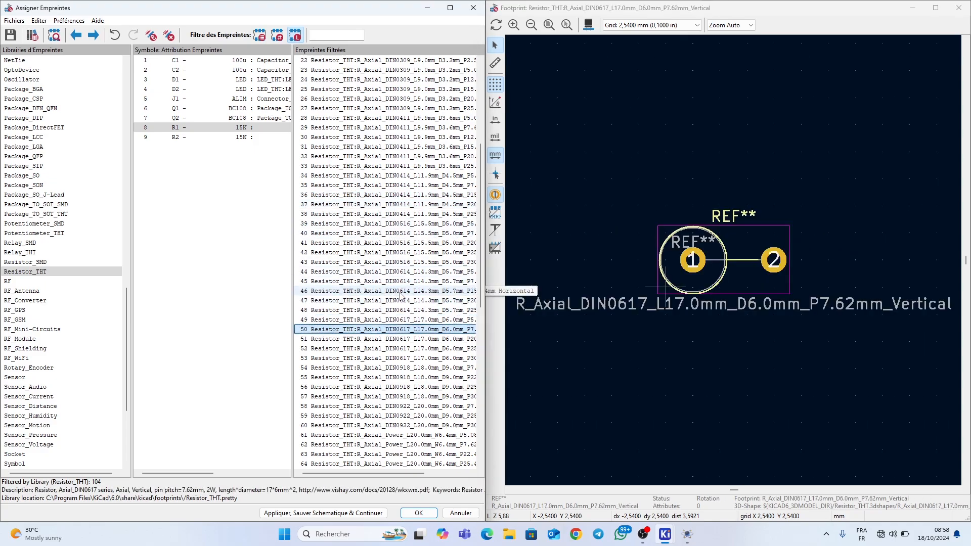
key(Up)
key(Up)
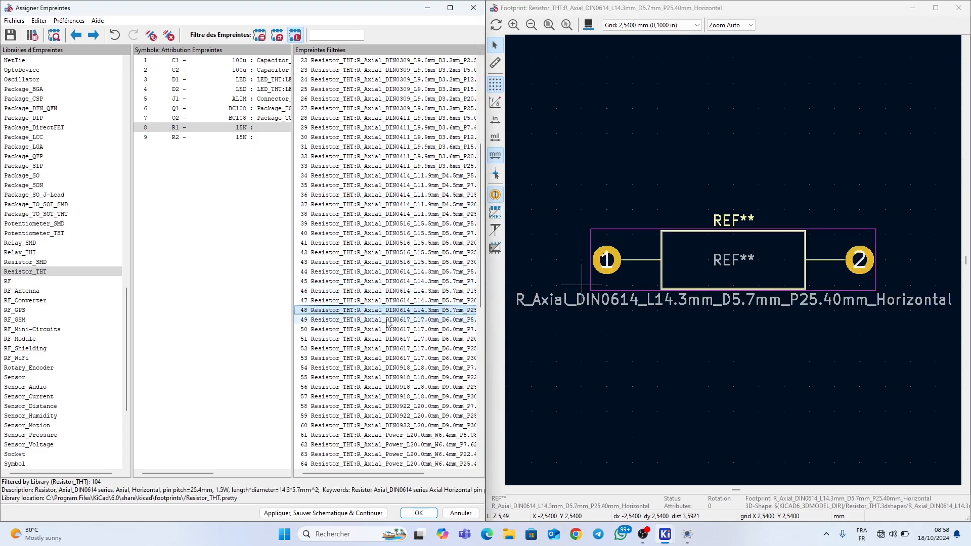
Step: Assign the R_Axial_DIN0614_L14.3mm_D5.7mm_P25.40mm_Horizontal footprint to R1 and R2, then accept all footprint assignments
double_click(395, 310)
click(270, 129)
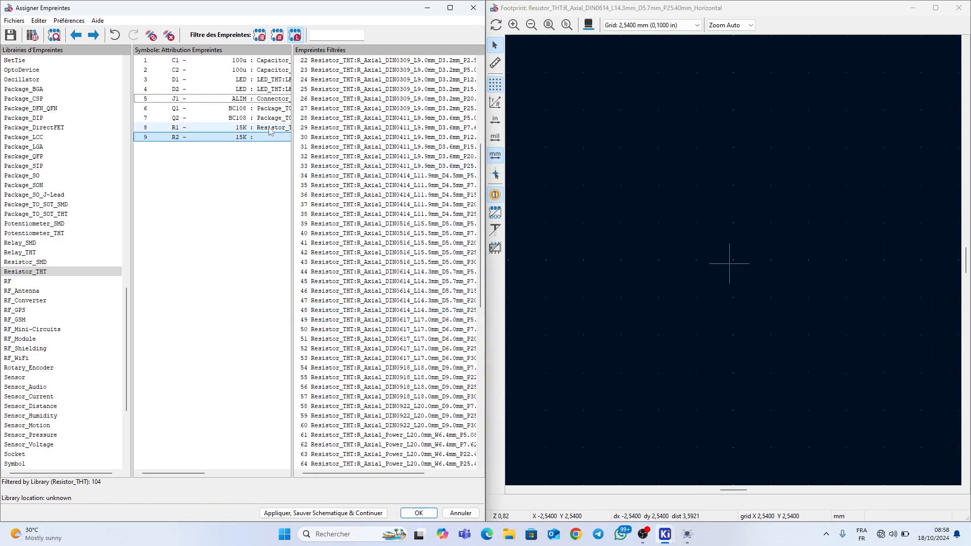
click(268, 139)
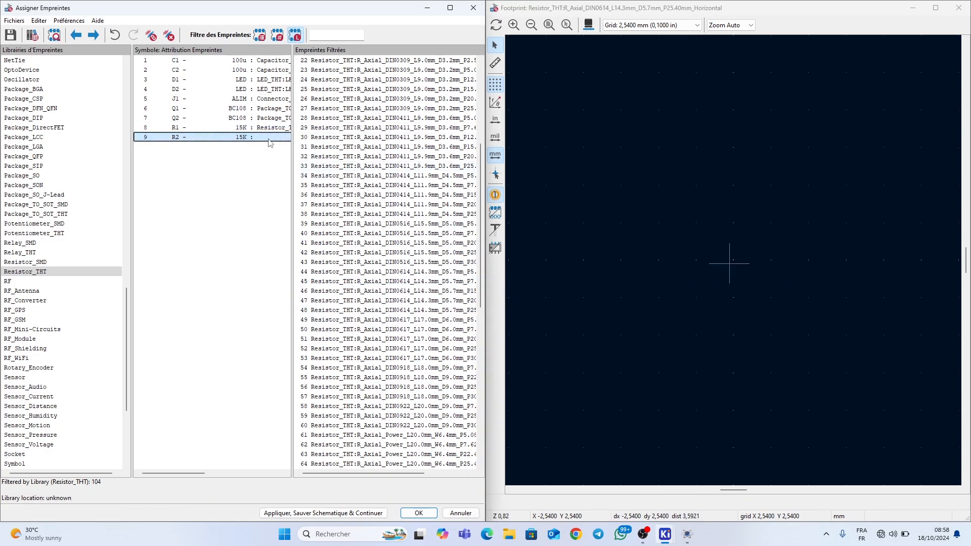
key(ctrl+v)
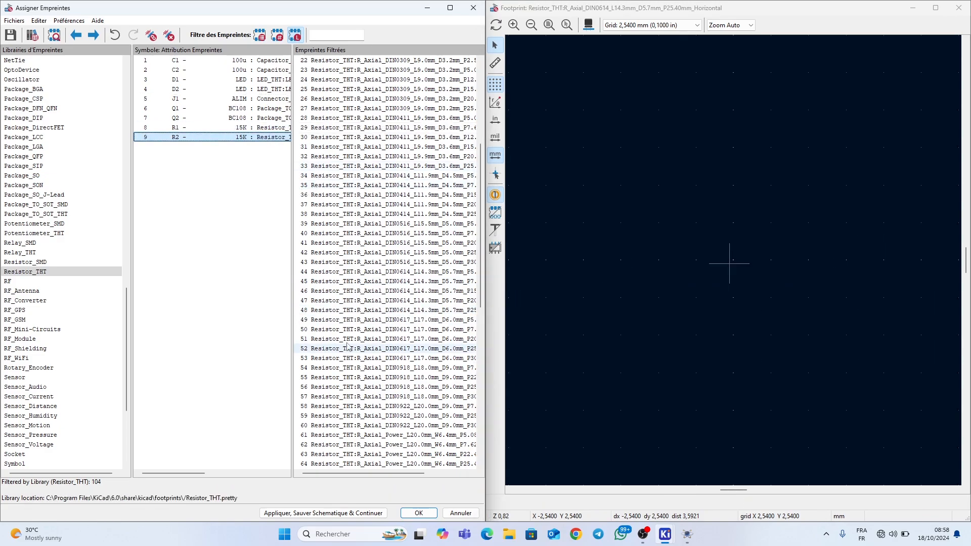
click(418, 513)
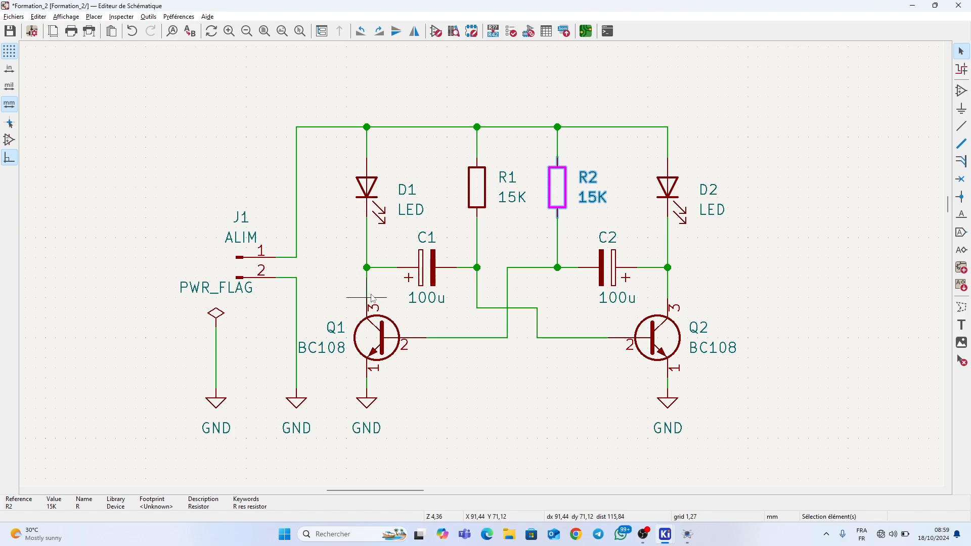
scroll(621, 264, up, 2)
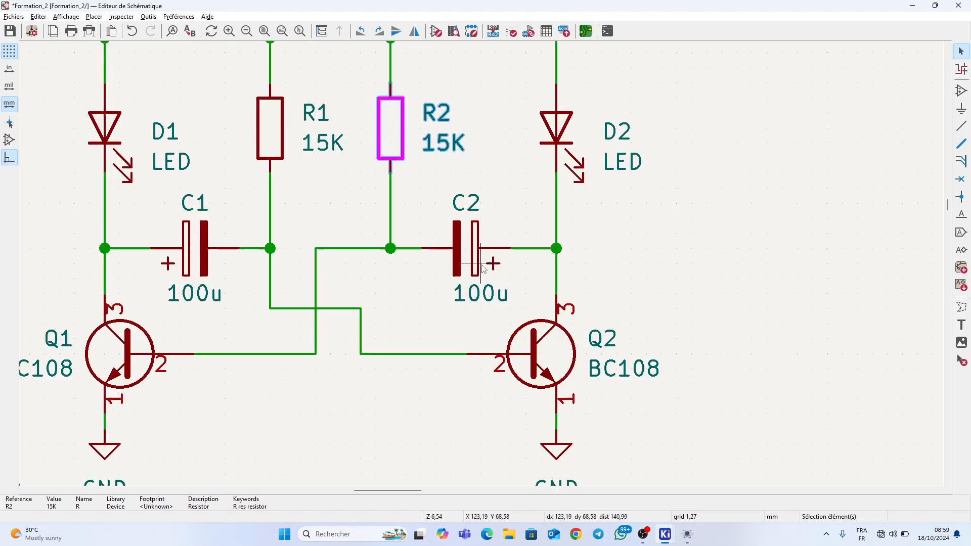
scroll(461, 253, down, 4)
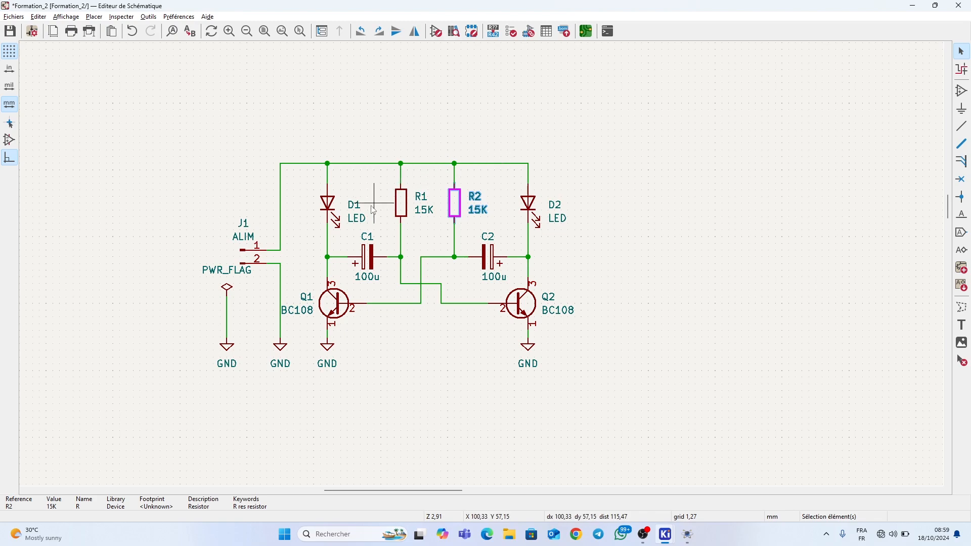
scroll(374, 209, up, 2)
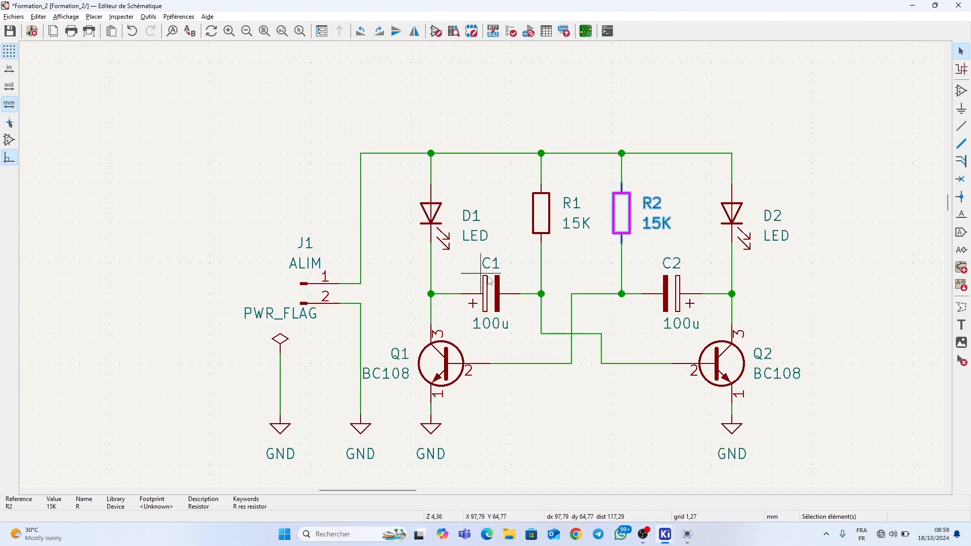
middle_drag(489, 280, 448, 244)
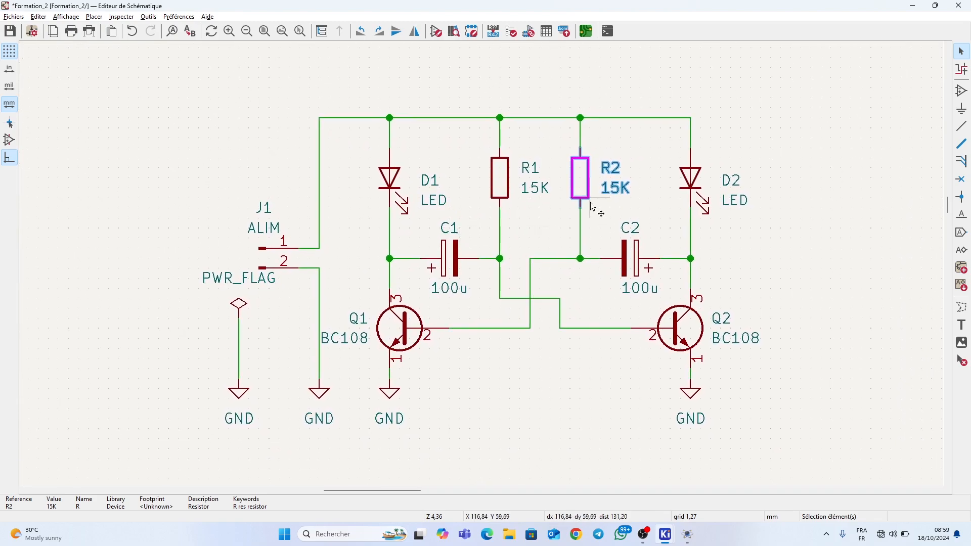
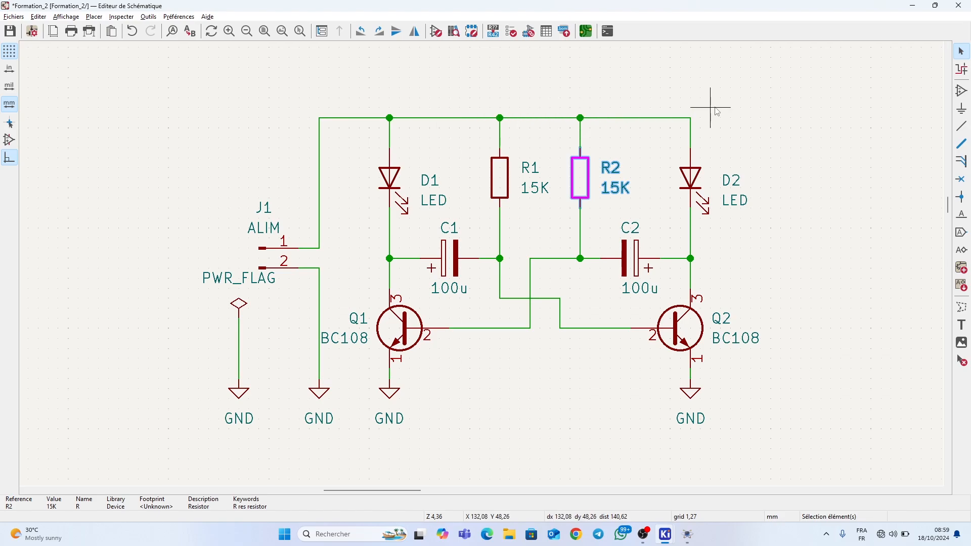
Step: Place a net label VCC above D1 and wire it down to the supply rail junction
click(962, 216)
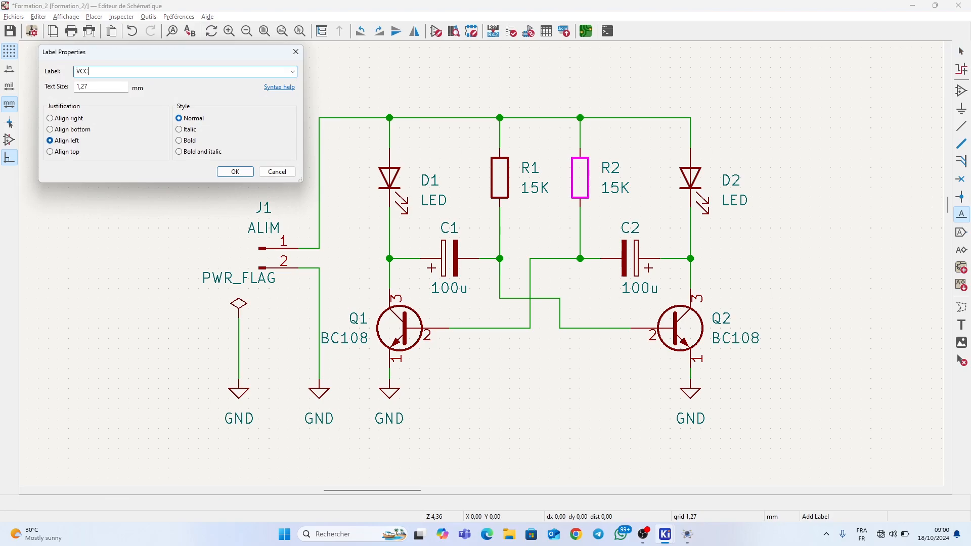
click(235, 172)
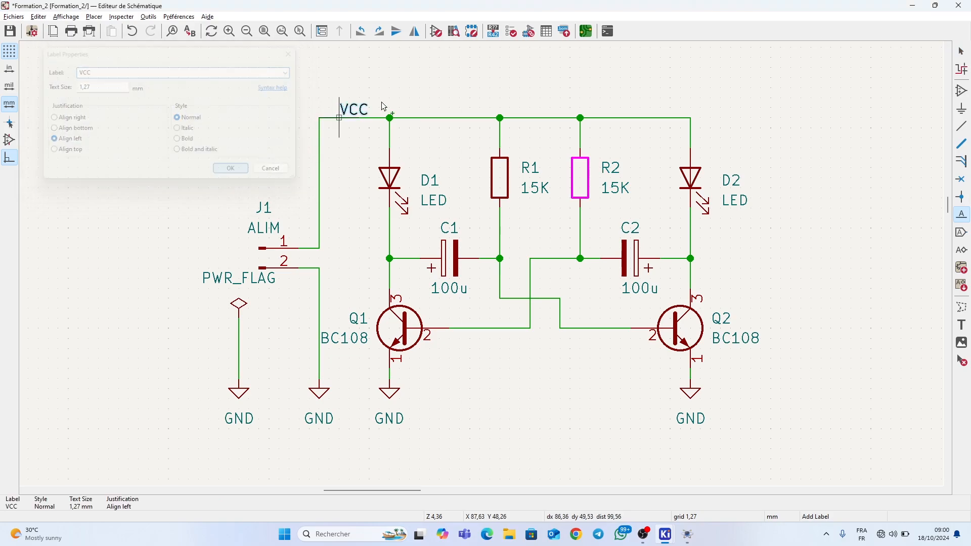
click(391, 69)
key(Escape)
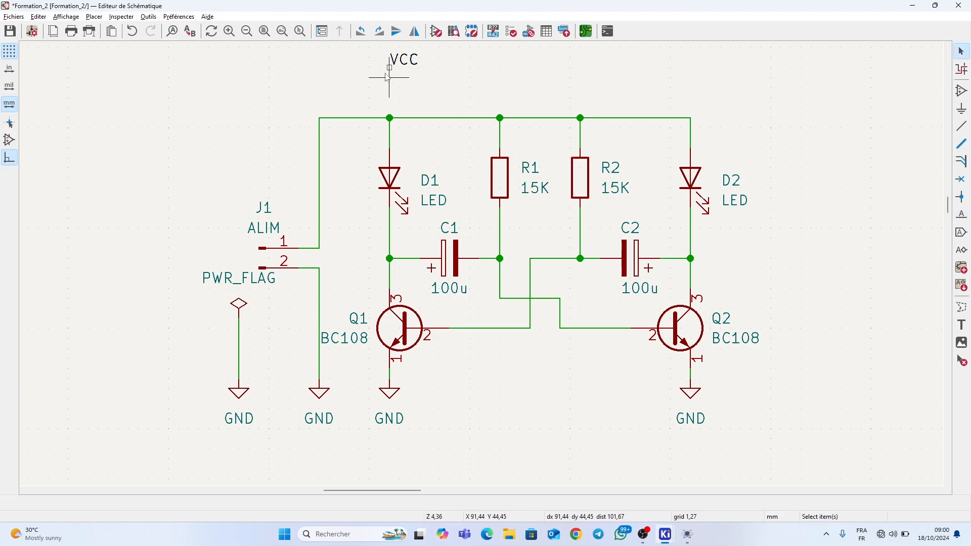
click(389, 67)
click(389, 118)
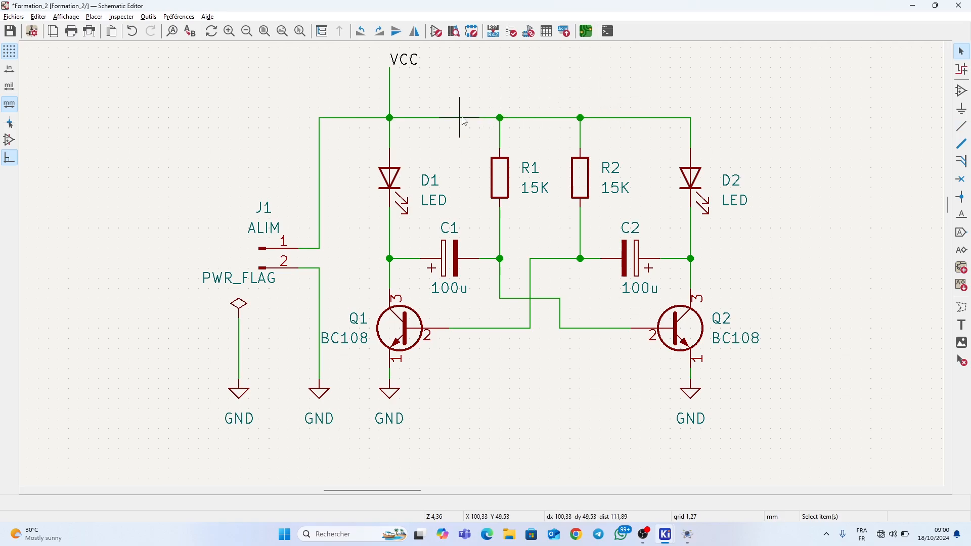
Step: Run the electrical rules check on the schematic, then close the checker
click(517, 31)
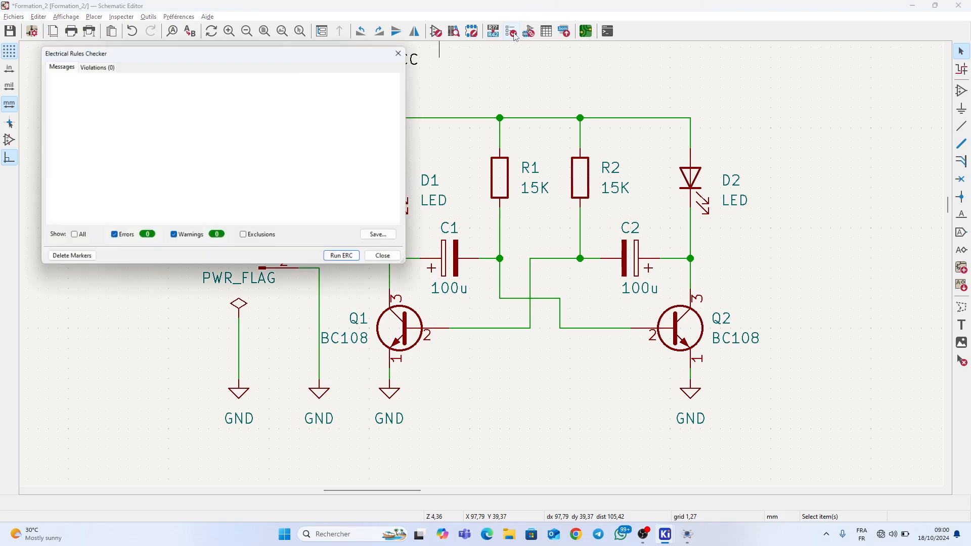
click(345, 258)
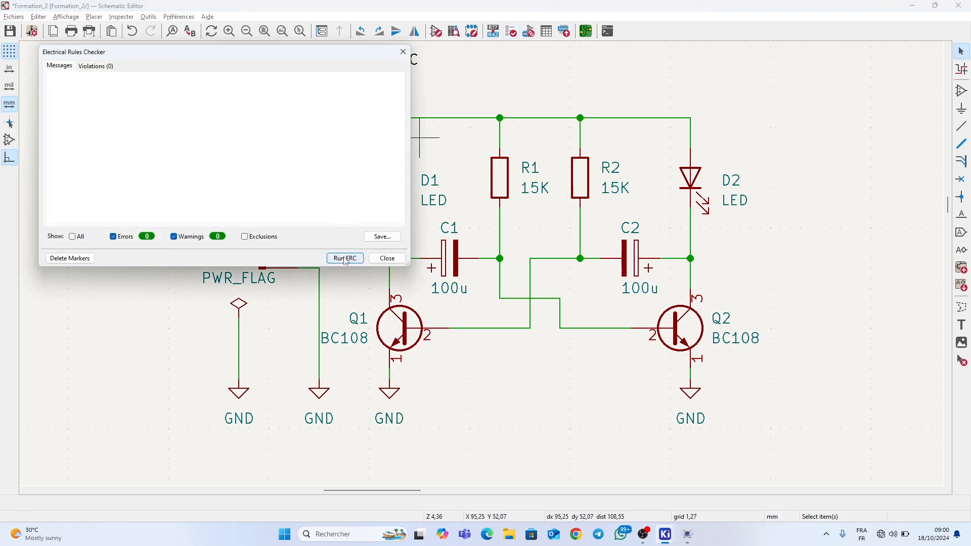
click(387, 258)
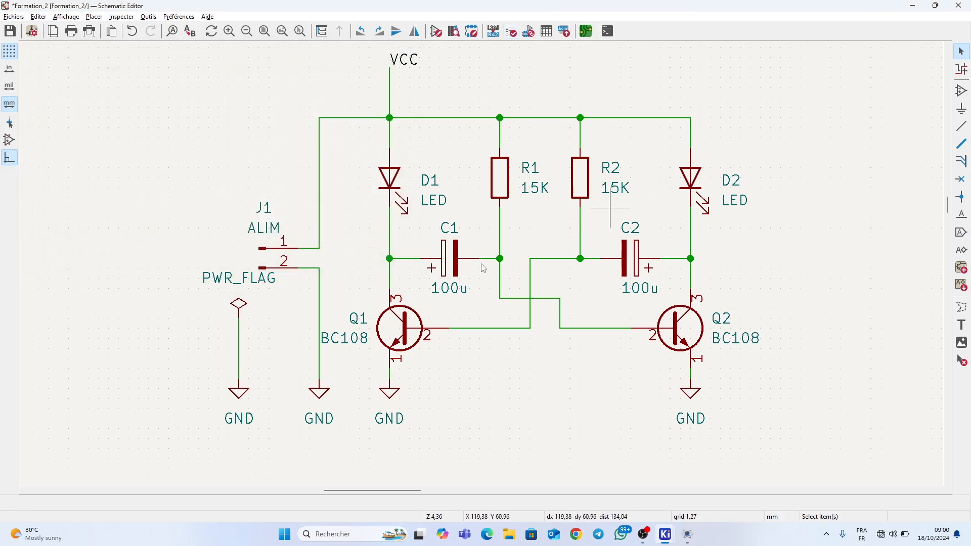
Step: Frame the whole circuit with a closed rectangle of dashed graphic lines
scroll(482, 264, down, 1)
scroll(459, 269, up, 1)
middle_drag(477, 269, 509, 229)
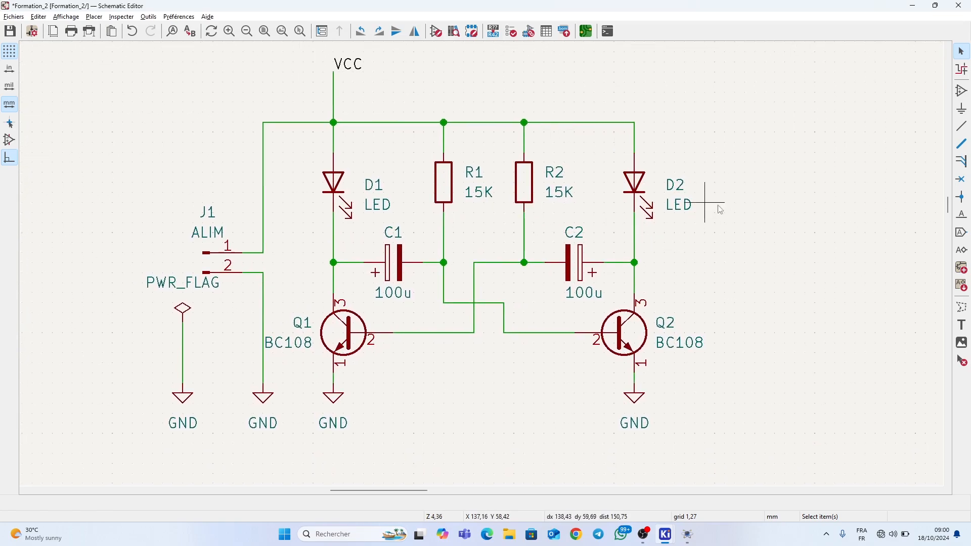
click(963, 307)
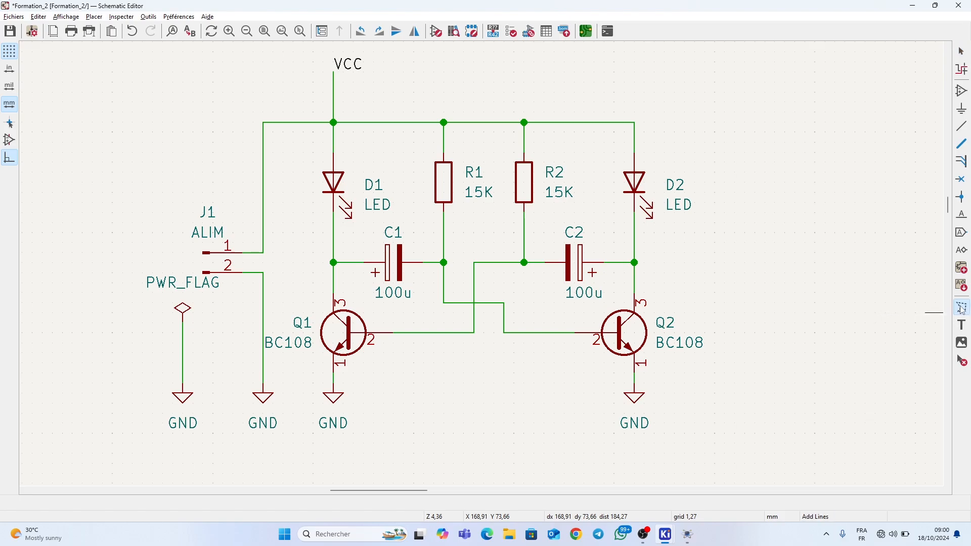
click(102, 52)
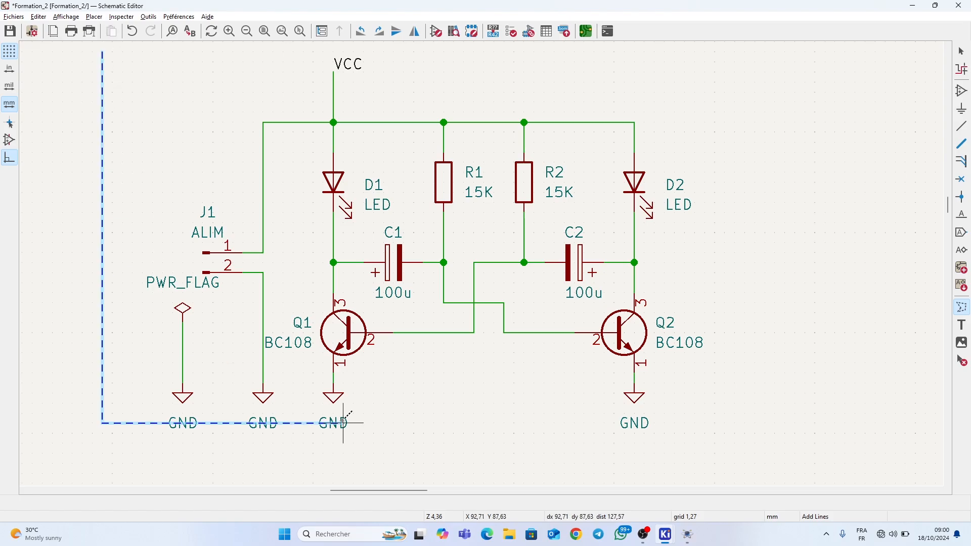
click(395, 453)
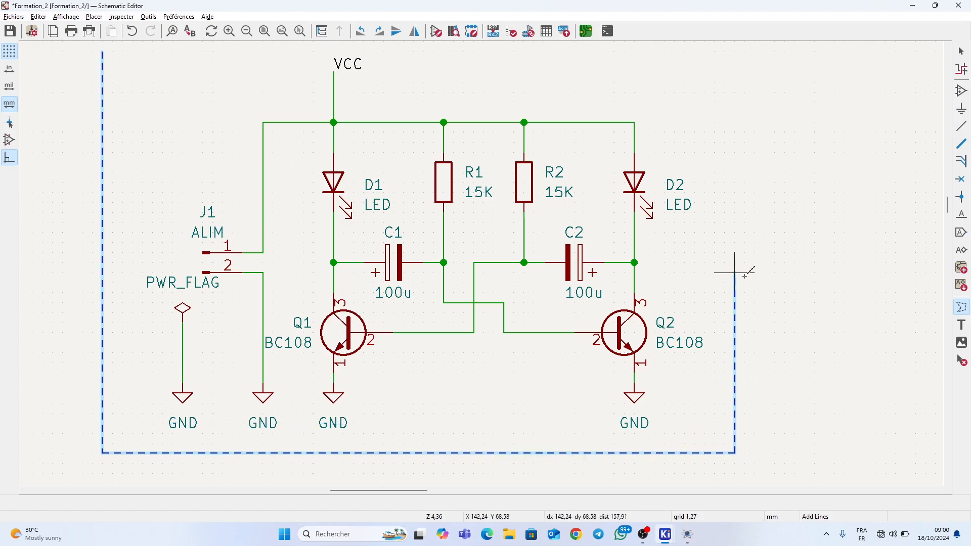
click(755, 264)
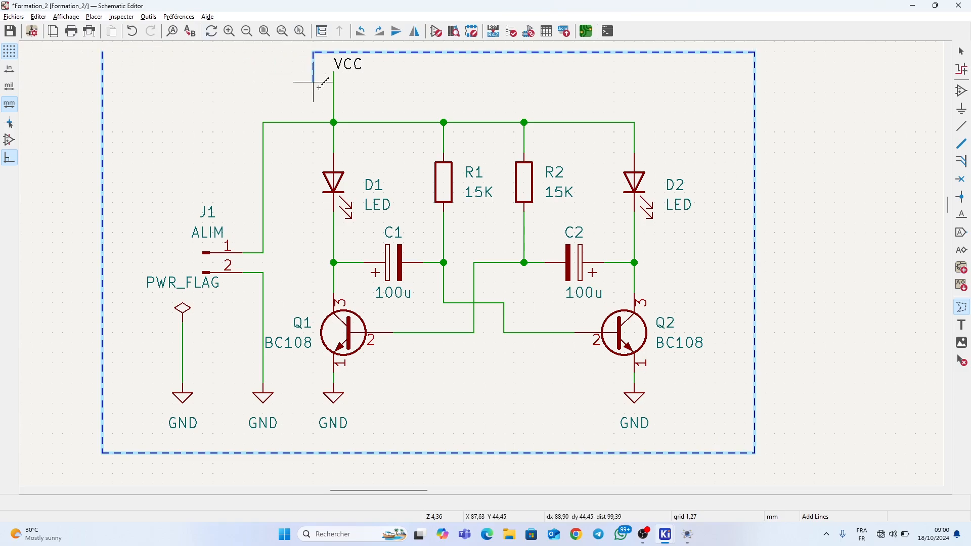
click(102, 51)
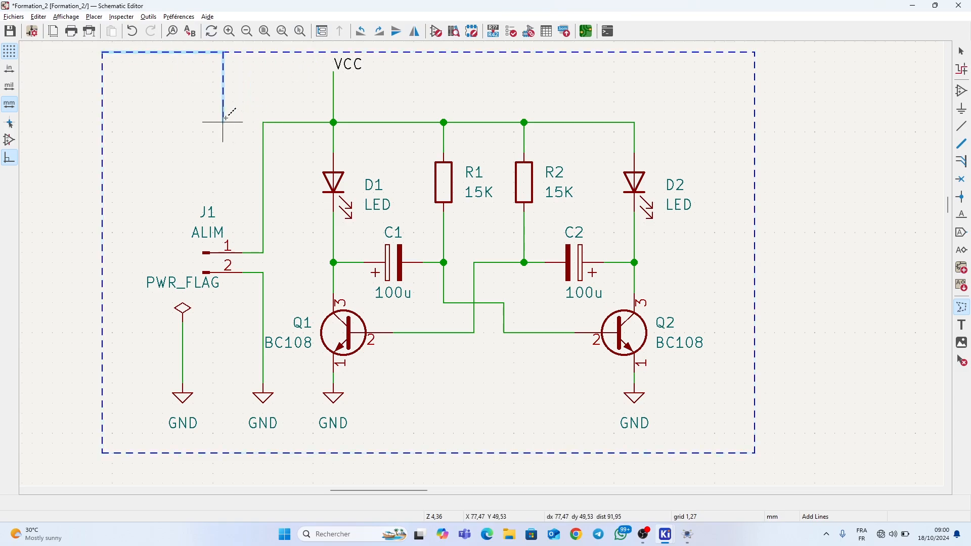
key(Escape)
Step: Place the graphic text "Oscillateur" just above the upper-left corner of the dashed frame
scroll(353, 202, down, 2)
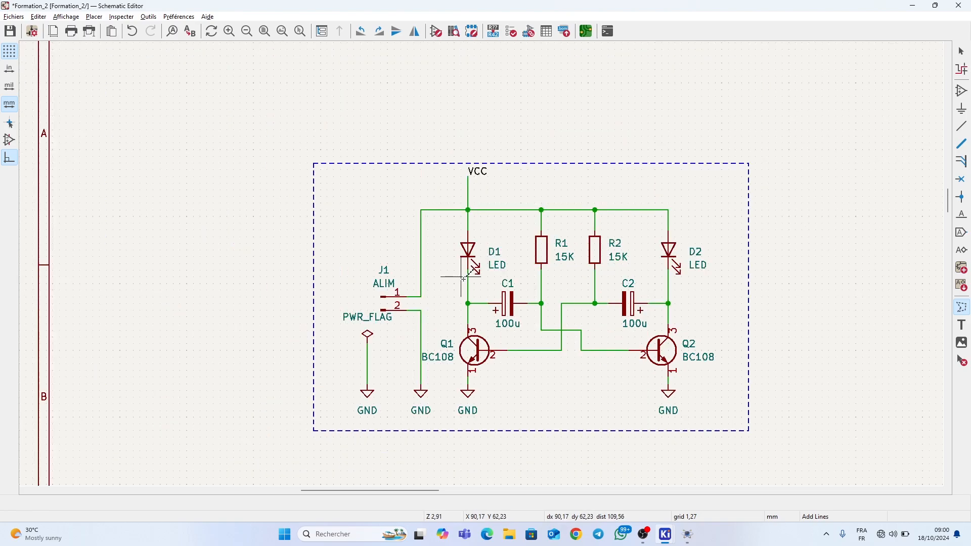
scroll(464, 278, up, 2)
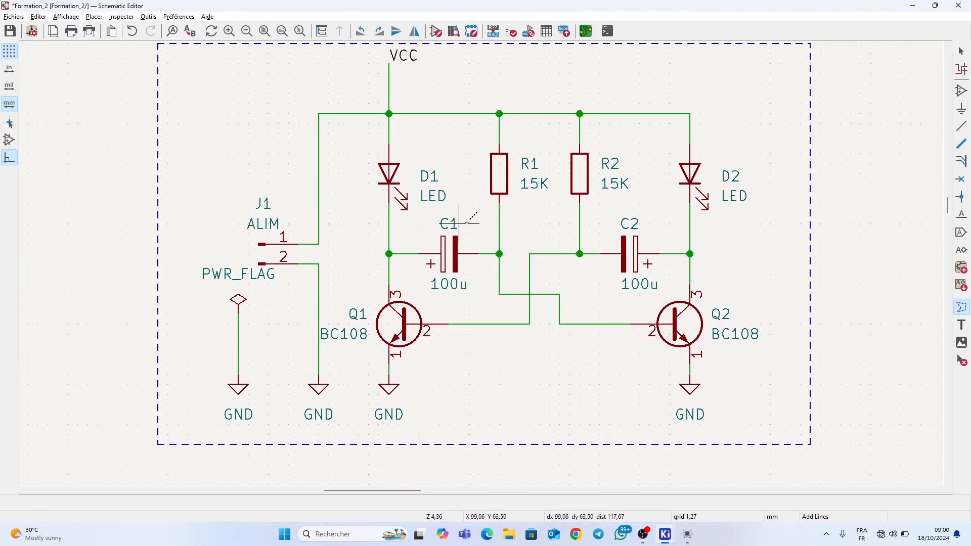
middle_drag(540, 247, 457, 278)
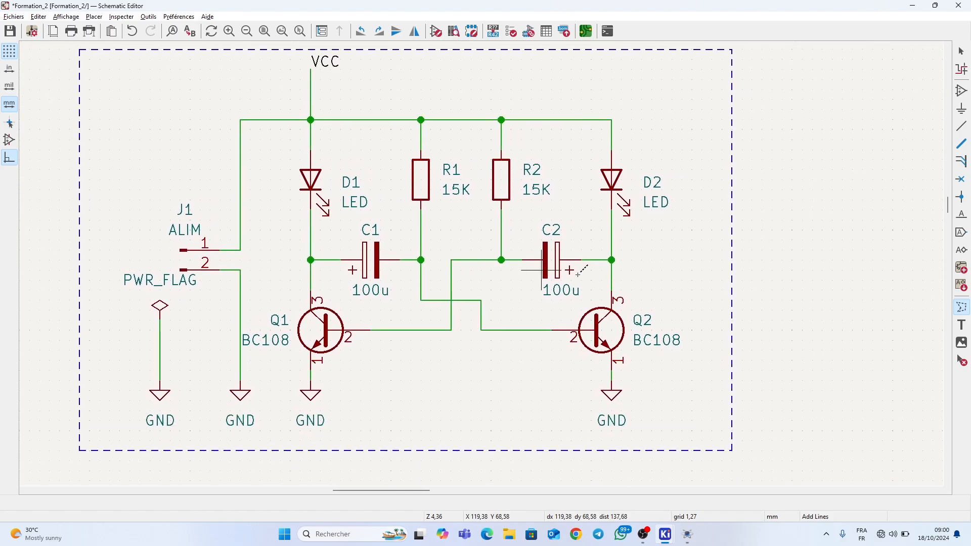
click(963, 326)
click(555, 273)
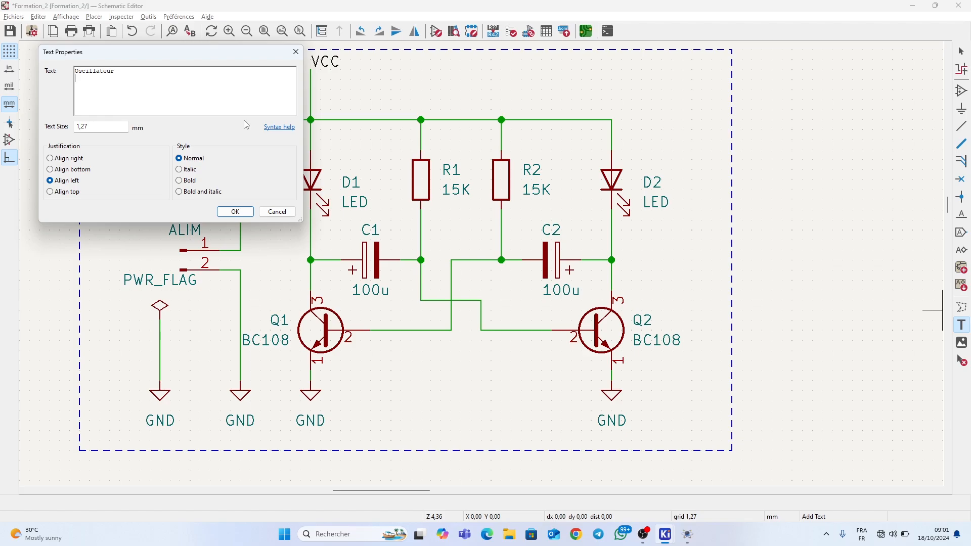
click(235, 211)
scroll(278, 114, down, 3)
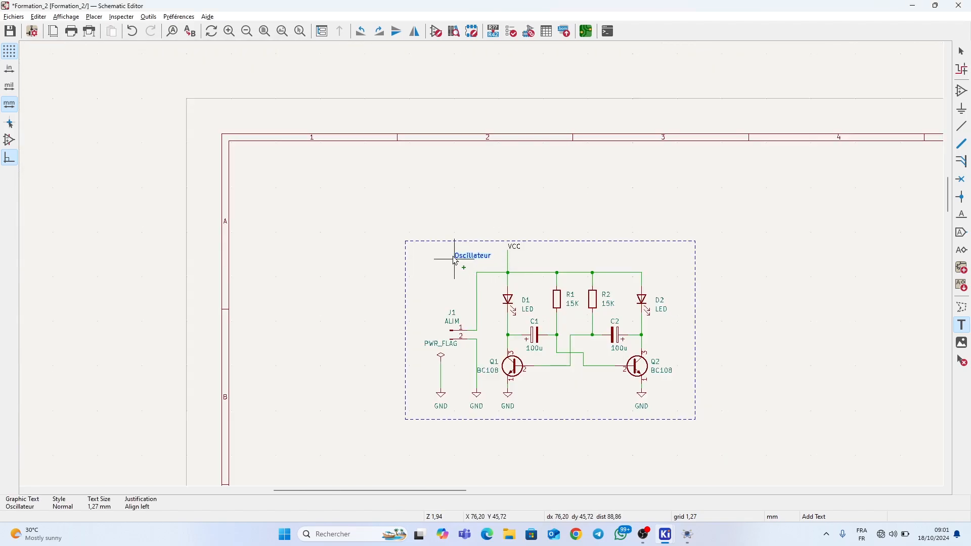
scroll(435, 235, up, 3)
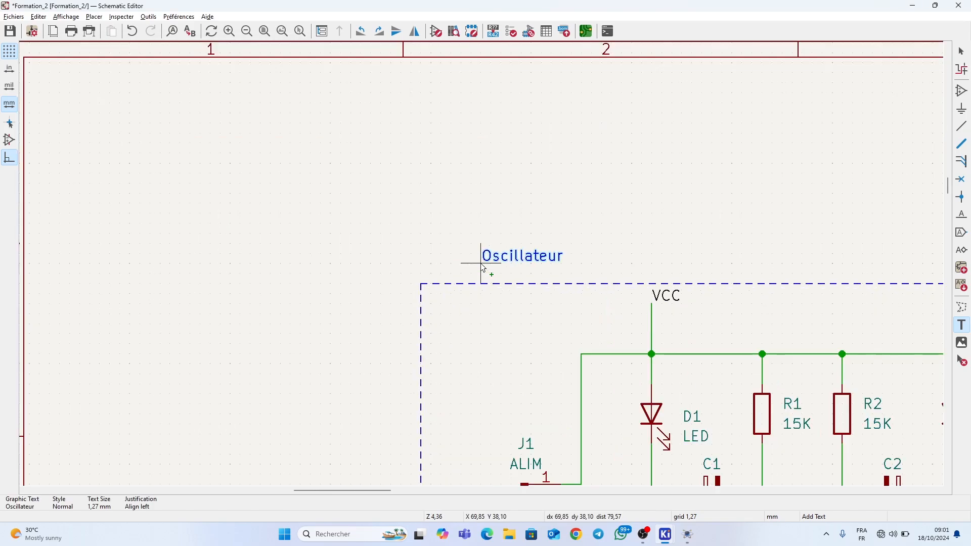
click(441, 275)
key(Escape)
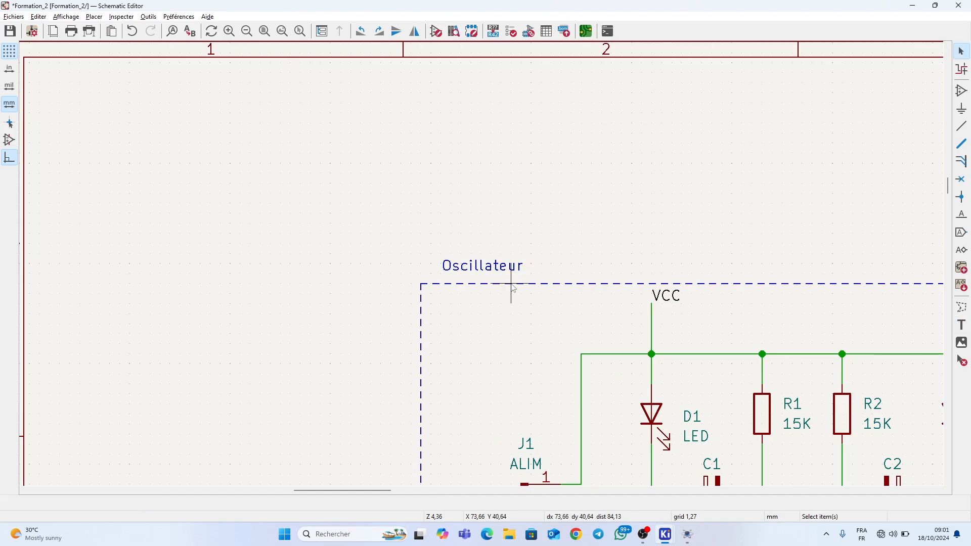
Step: Set the text size of the "Oscillateur" label to 5 mm
double_click(513, 274)
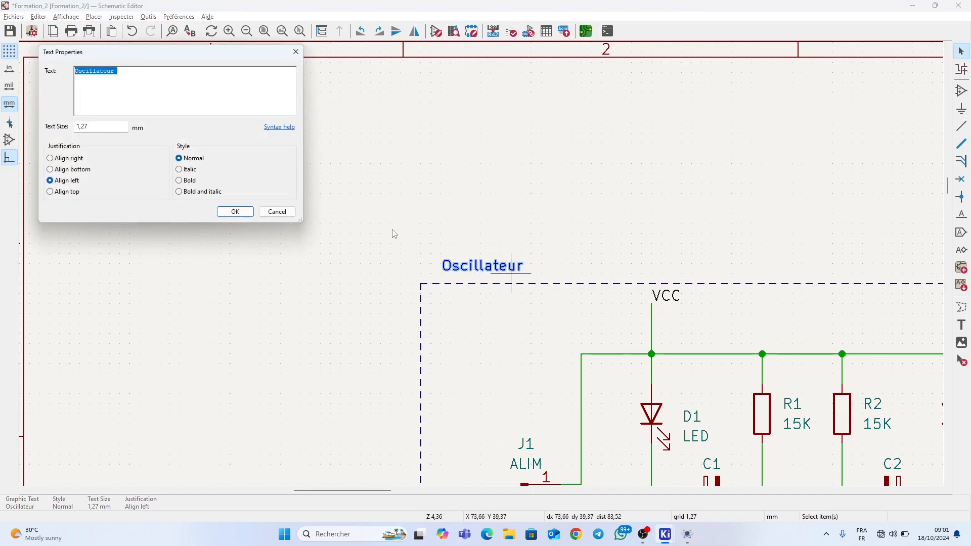
drag(90, 128, 82, 126)
key(BackSpace)
text(5)
key(Return)
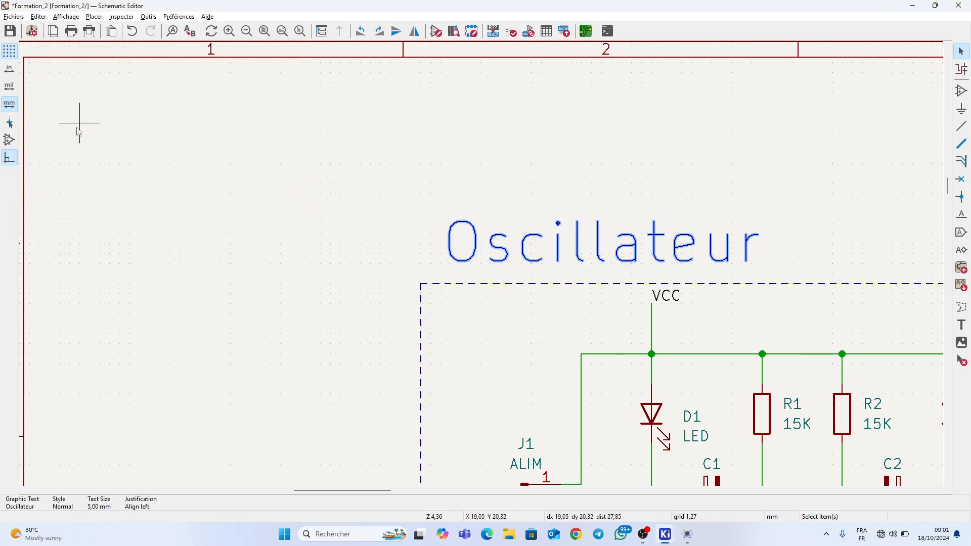
Step: Open the page settings from the title block and fill in issue date 2024-10-18 and revision "version 1"
scroll(569, 332, down, 6)
scroll(569, 332, up, 4)
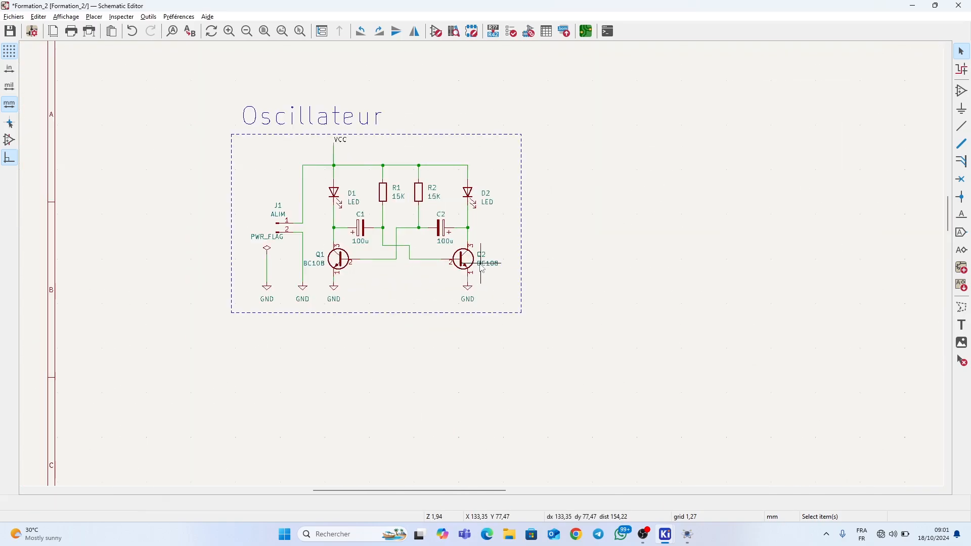
scroll(483, 268, up, 2)
middle_drag(483, 268, 477, 326)
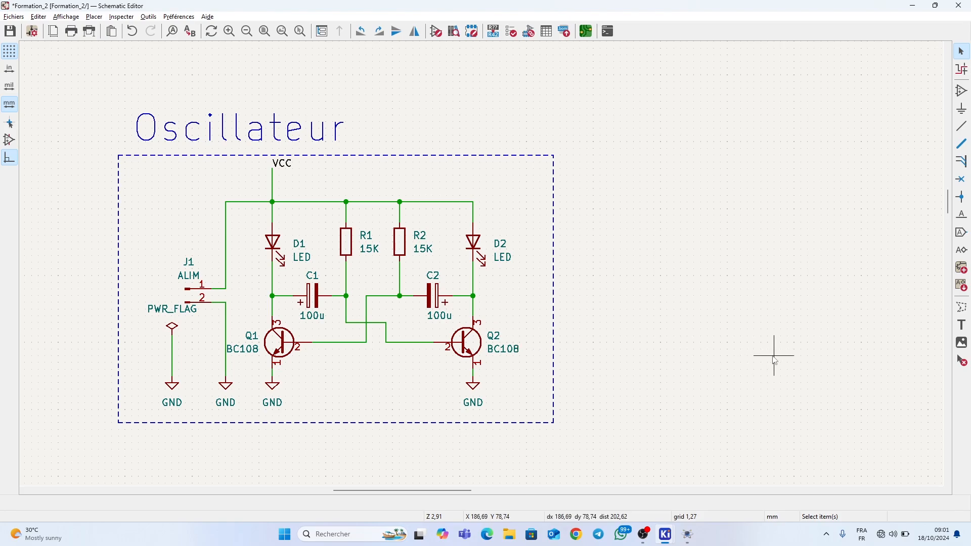
scroll(471, 264, down, 5)
scroll(484, 268, up, 3)
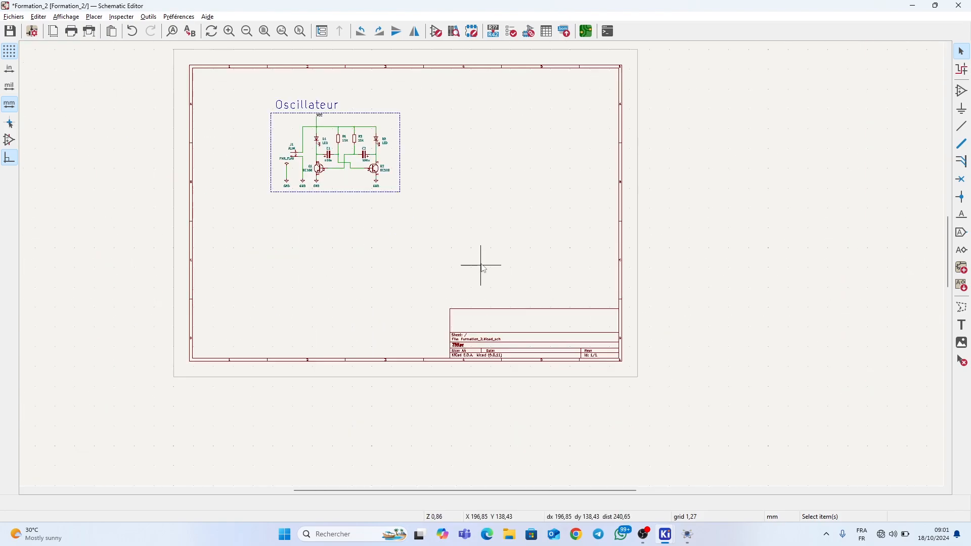
scroll(484, 268, up, 1)
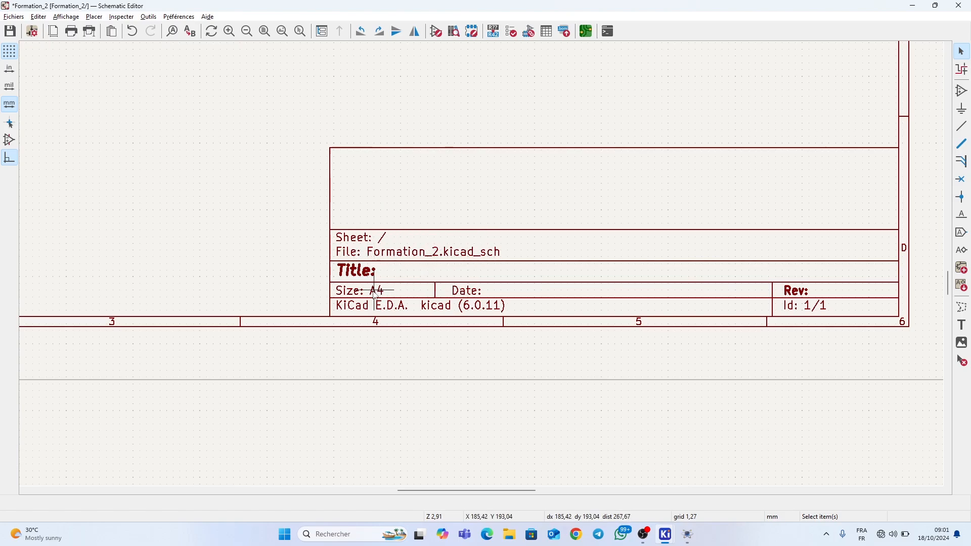
double_click(427, 267)
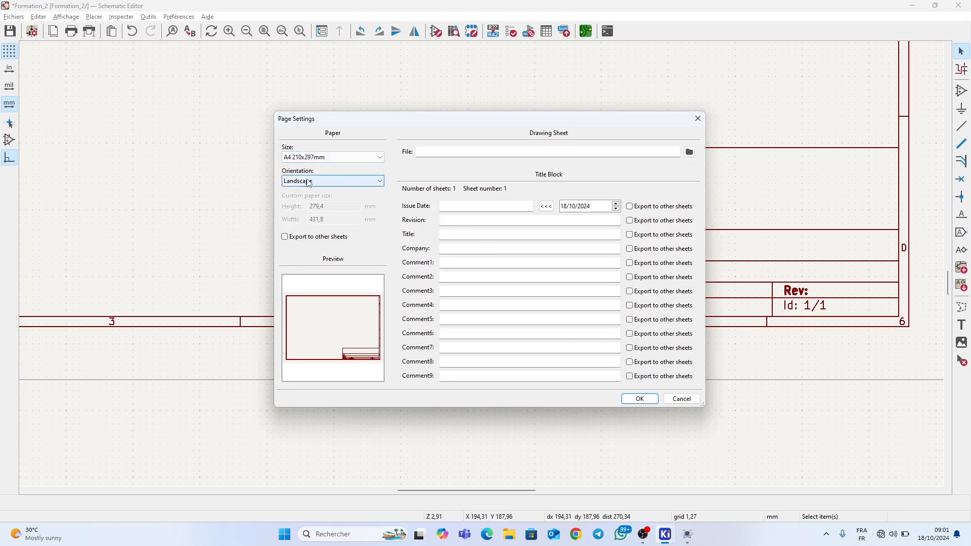
click(363, 187)
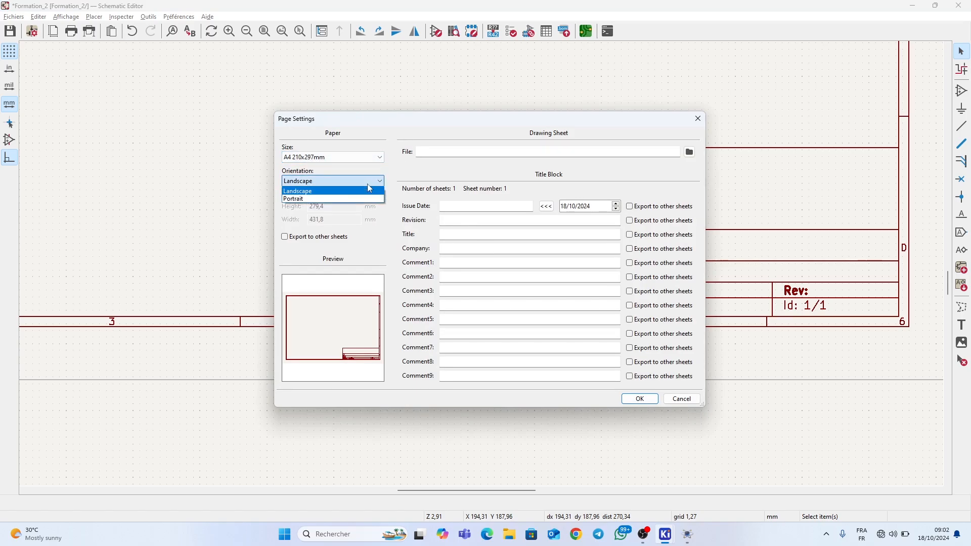
click(367, 183)
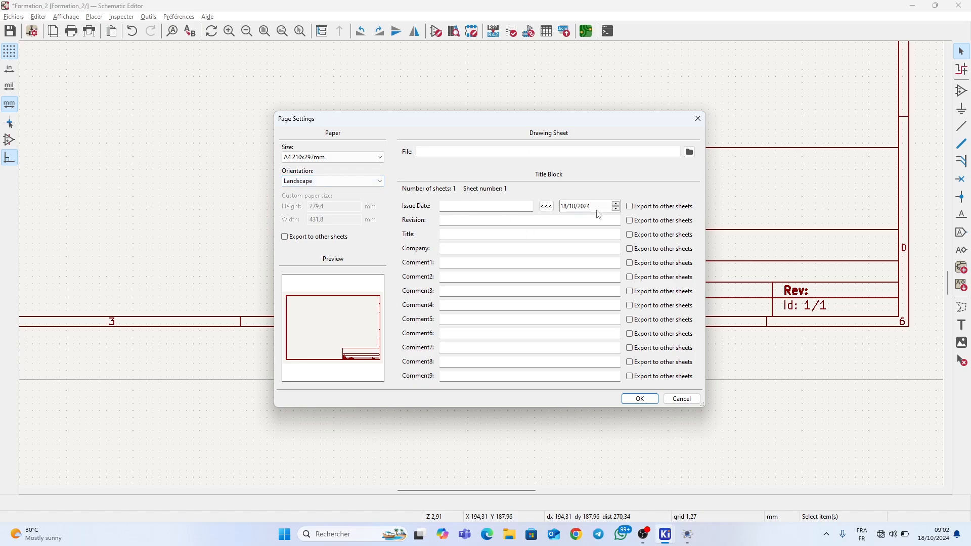
click(547, 207)
click(451, 220)
text(version 1)
Step: Enter the title OSCILLATEUR and the company HIGH DESIGN in the title block settings
click(459, 233)
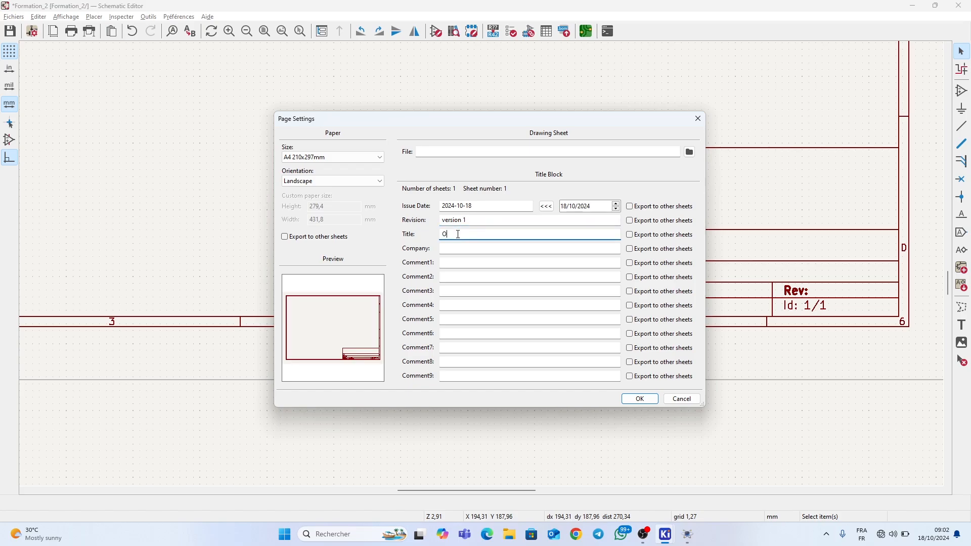
text(OSCILLATEUR)
click(470, 248)
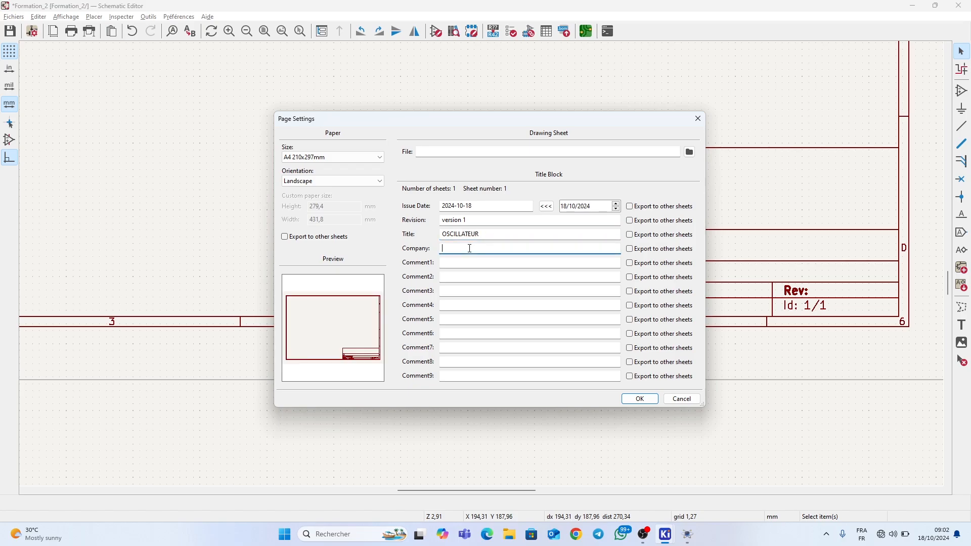
text(HIGH DES)
Step: Enter "Formation en utilisation KICAD" as the first comment and apply the page settings
click(464, 261)
key(BackSpace)
key(BackSpace)
text(ormation)
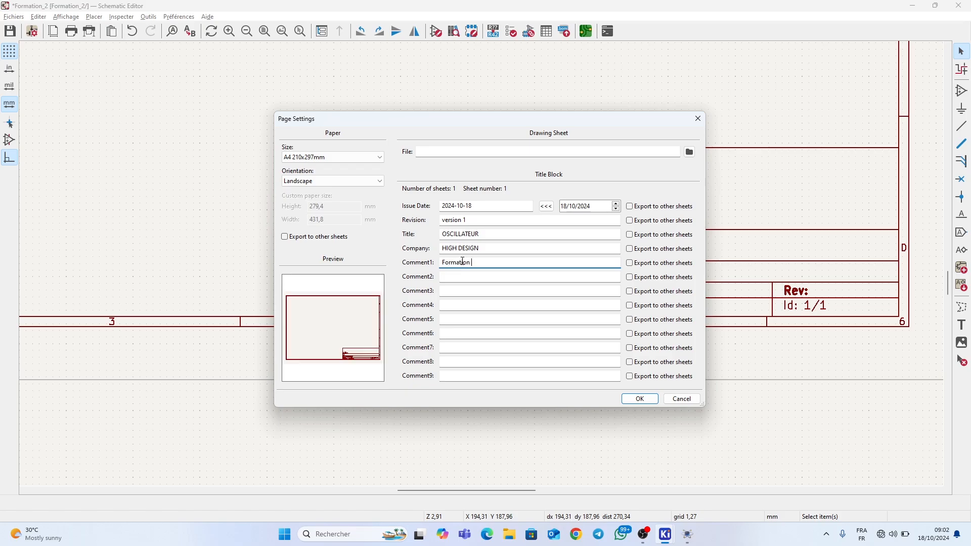
text( enu)
key(BackSpace)
text(u)
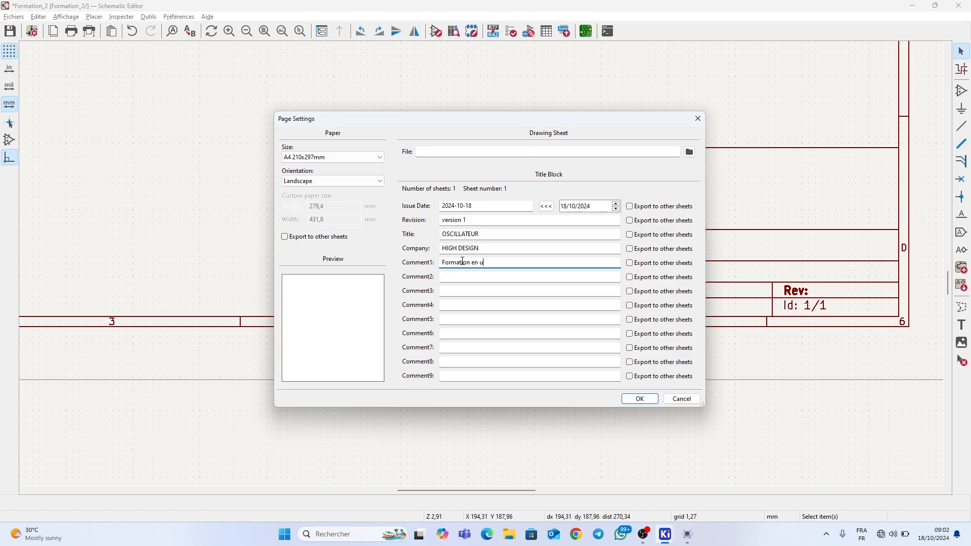
text(tilisation KICAD)
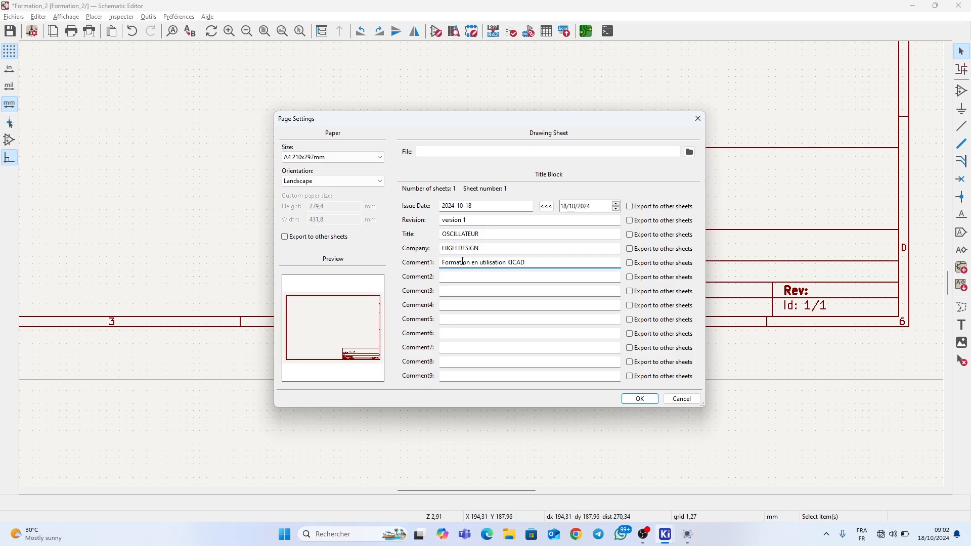
key(Return)
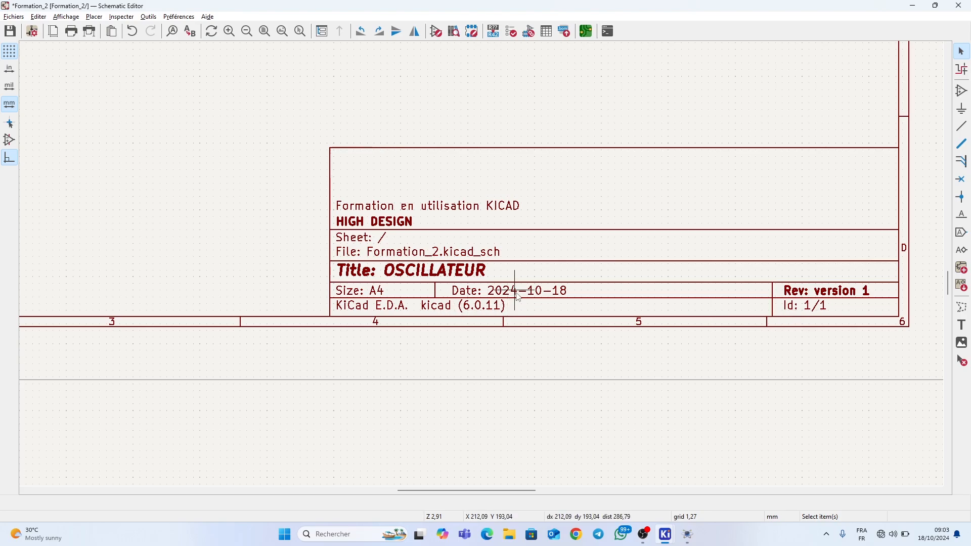
Step: Switch to the PCB Editor, update the board from the schematic and place the imported footprints inside the sheet
scroll(475, 260, down, 5)
scroll(474, 258, up, 2)
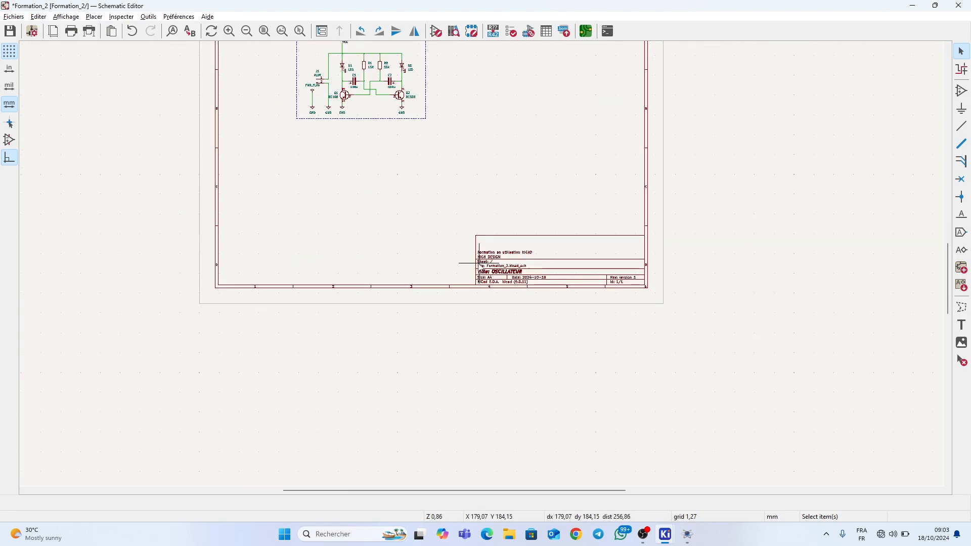
scroll(475, 259, up, 2)
scroll(490, 319, up, 2)
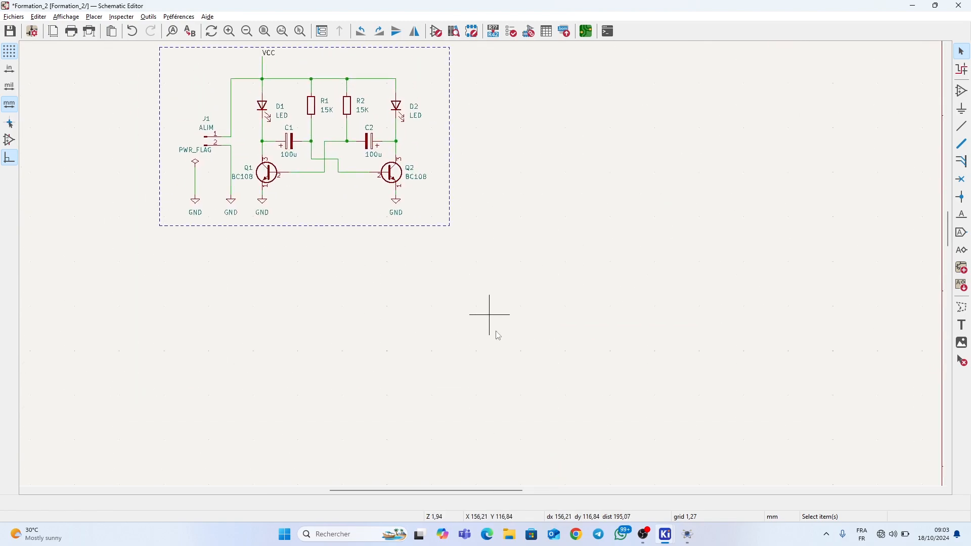
click(586, 32)
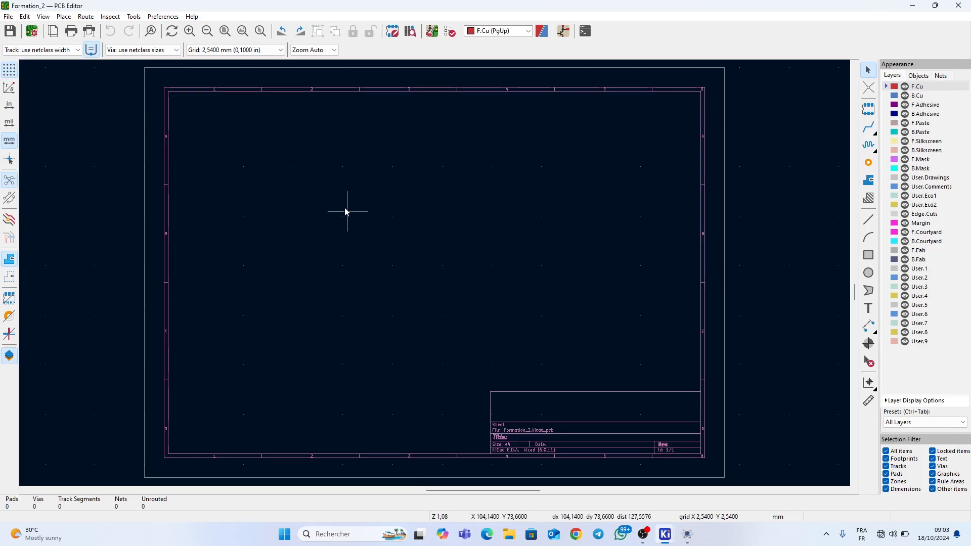
click(433, 32)
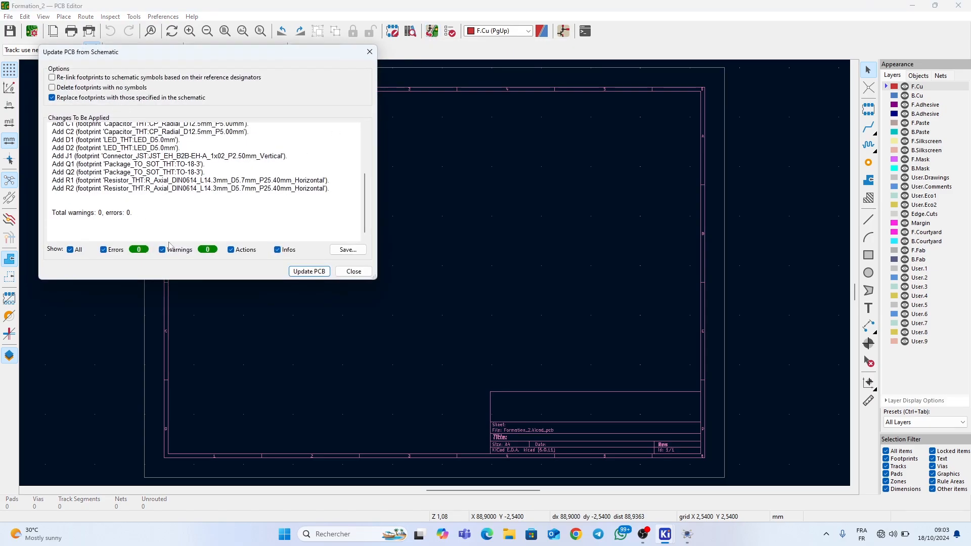
click(300, 273)
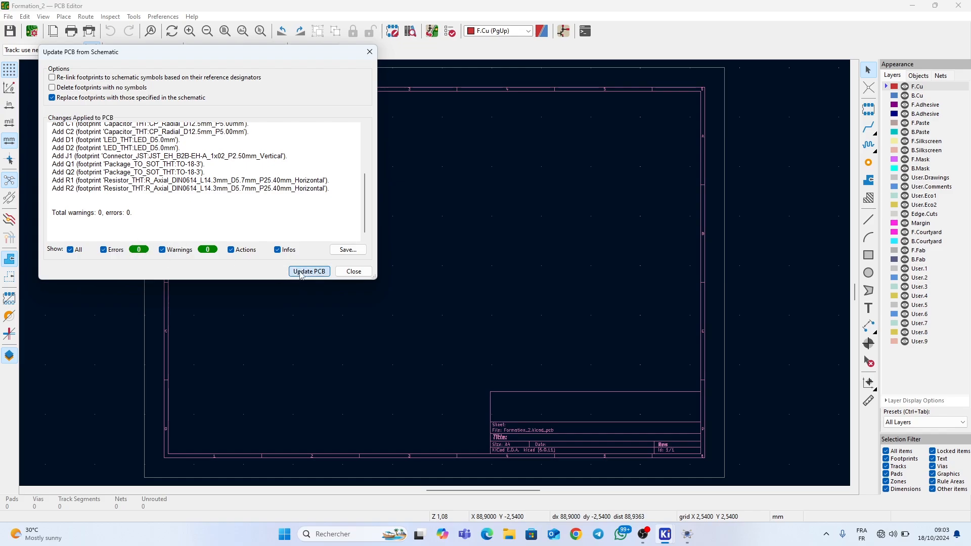
click(353, 271)
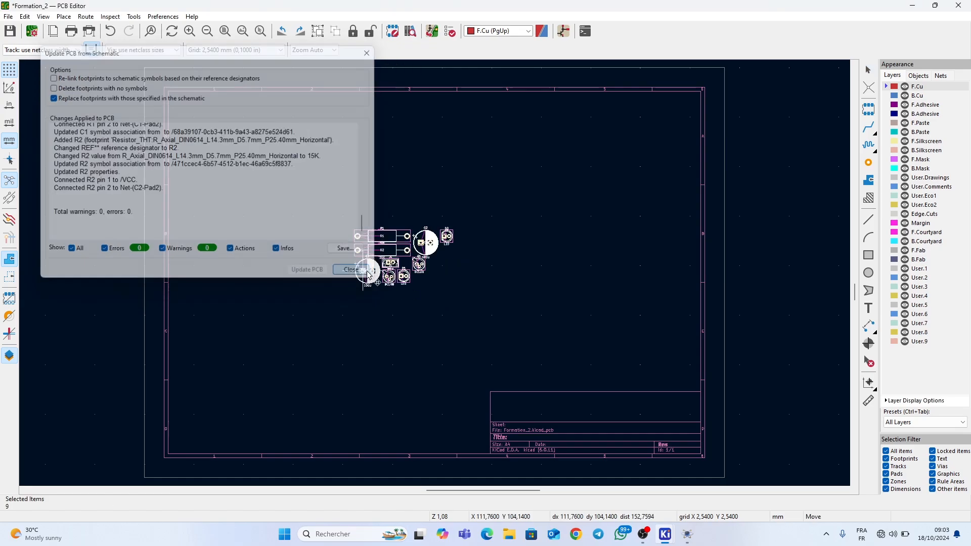
scroll(382, 231, up, 5)
scroll(434, 272, up, 1)
scroll(434, 272, down, 1)
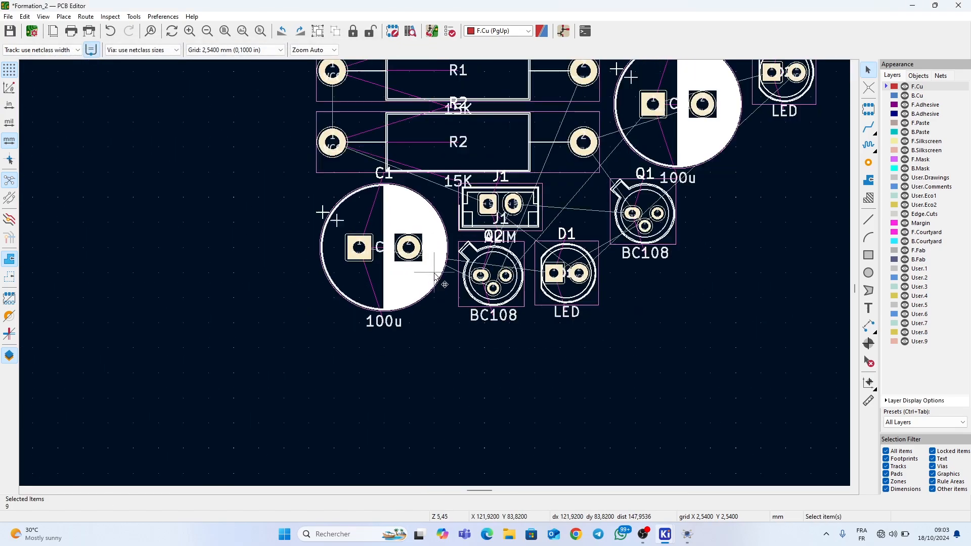
Step: Move the D1 footprint out of the cluster to an open area to the right of Q1, below D2
middle_drag(422, 279, 339, 367)
middle_drag(260, 369, 156, 379)
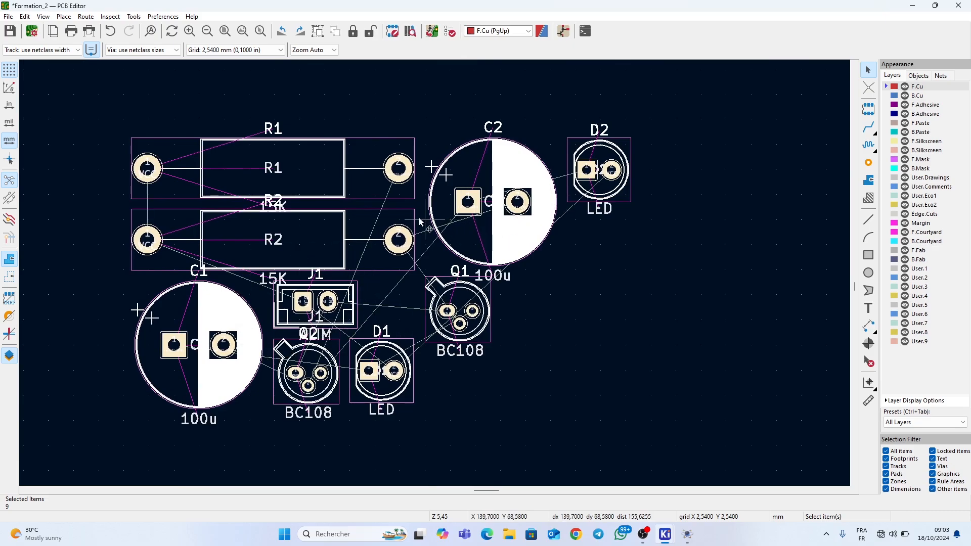
scroll(303, 271, up, 2)
scroll(435, 273, down, 2)
middle_drag(483, 282, 415, 271)
middle_drag(449, 308, 486, 361)
scroll(476, 356, down, 2)
scroll(435, 284, up, 2)
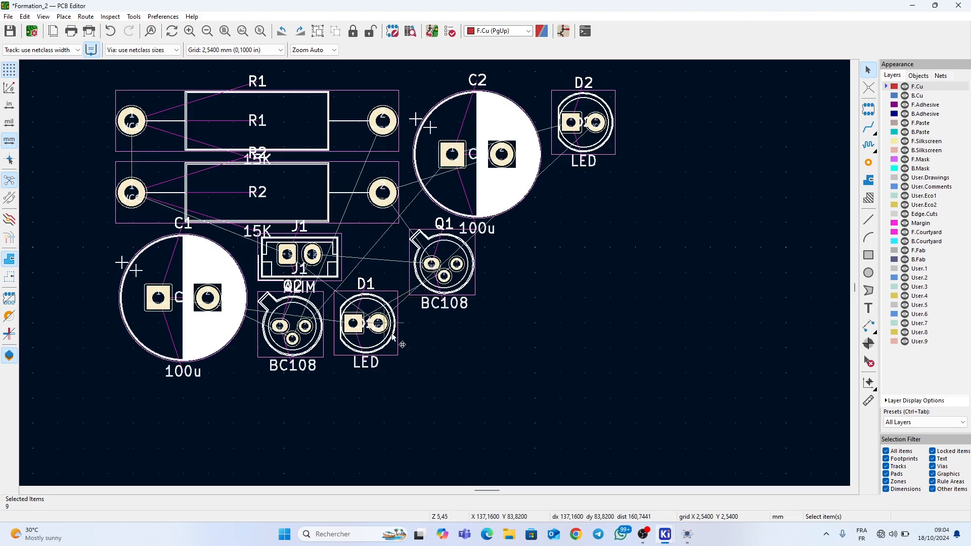
drag(397, 329, 598, 305)
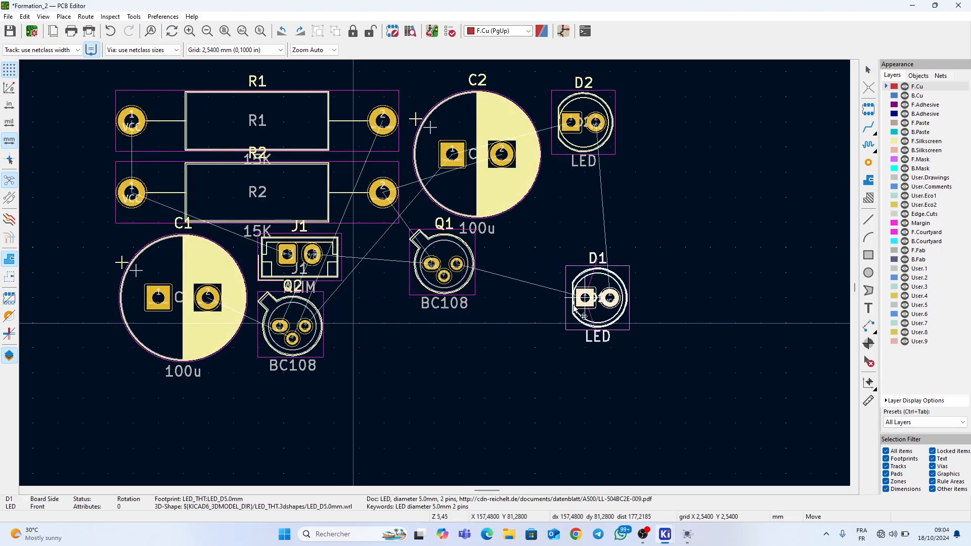
scroll(435, 275, up, 2)
scroll(435, 276, down, 2)
scroll(435, 283, up, 3)
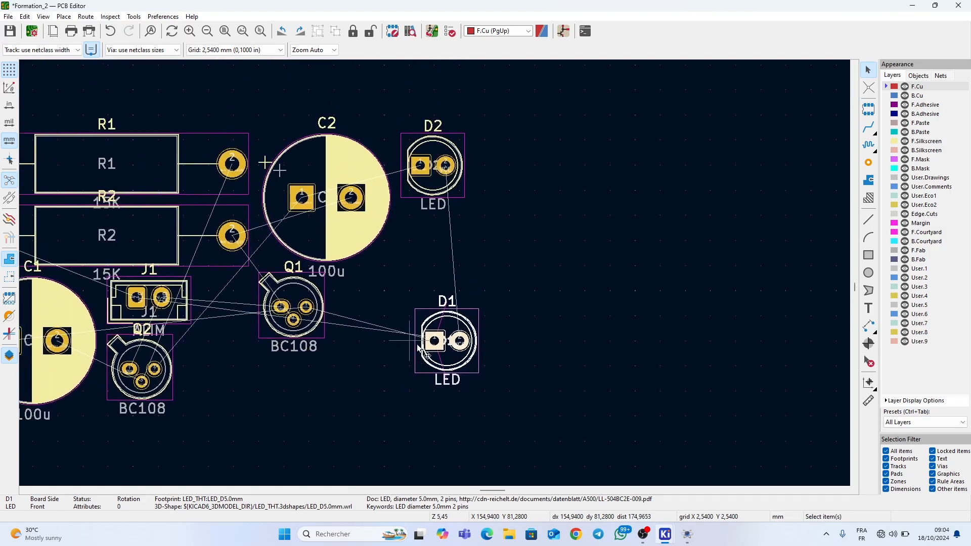
mouse_move(426, 322)
mouse_down()
mouse_move(445, 343)
mouse_move(429, 341)
mouse_move(444, 325)
mouse_move(437, 345)
mouse_move(448, 337)
mouse_move(420, 332)
mouse_up()
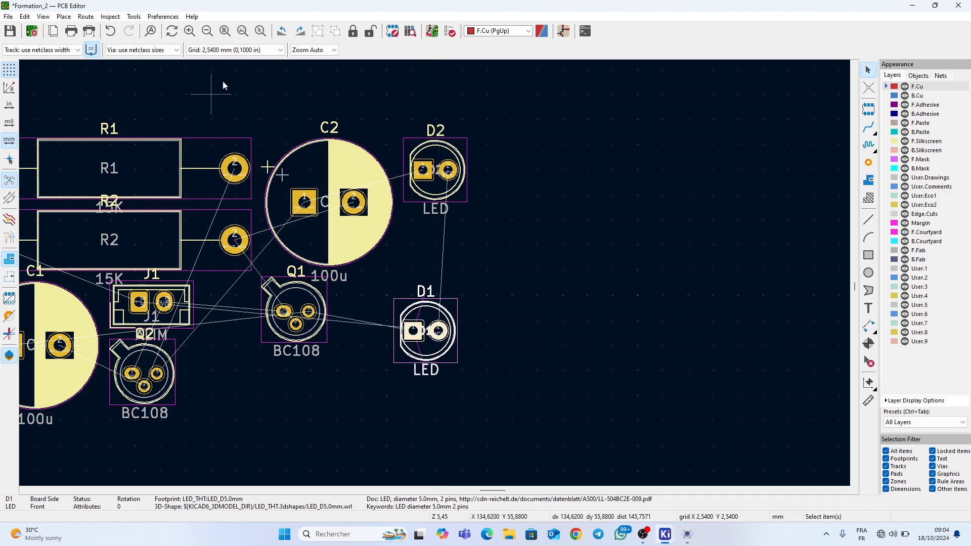
Step: Set the grid to 5.08 mm (0.2 in) and realign the D1 footprint directly below D2
click(280, 50)
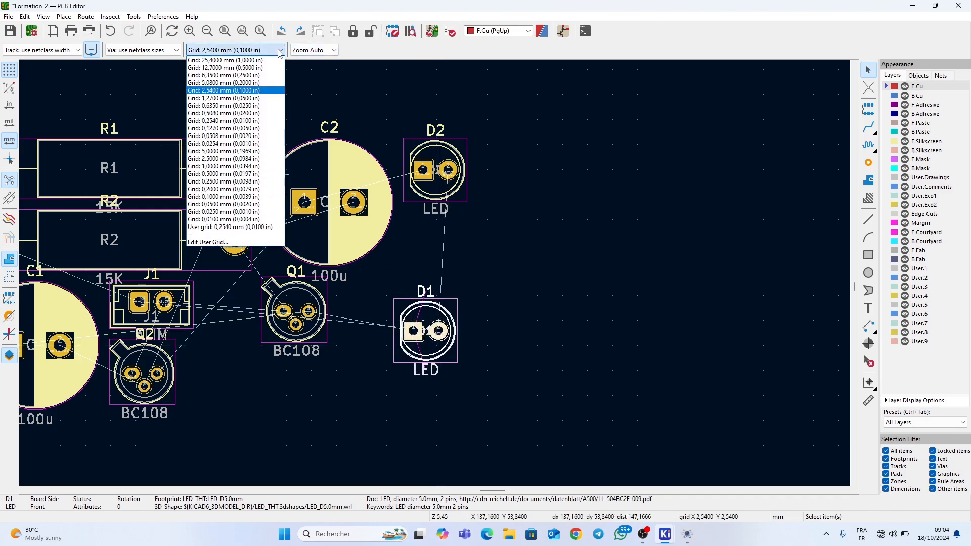
click(232, 83)
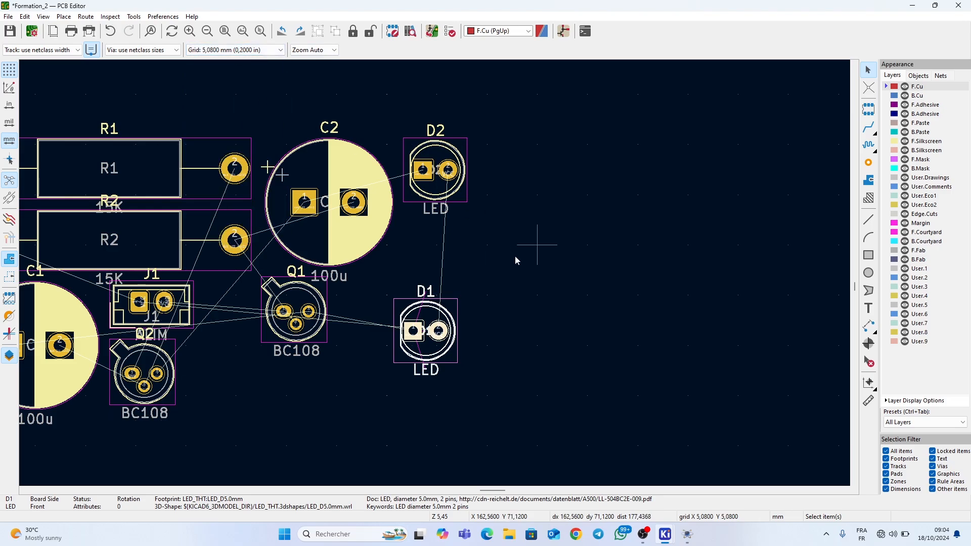
double_click(453, 312)
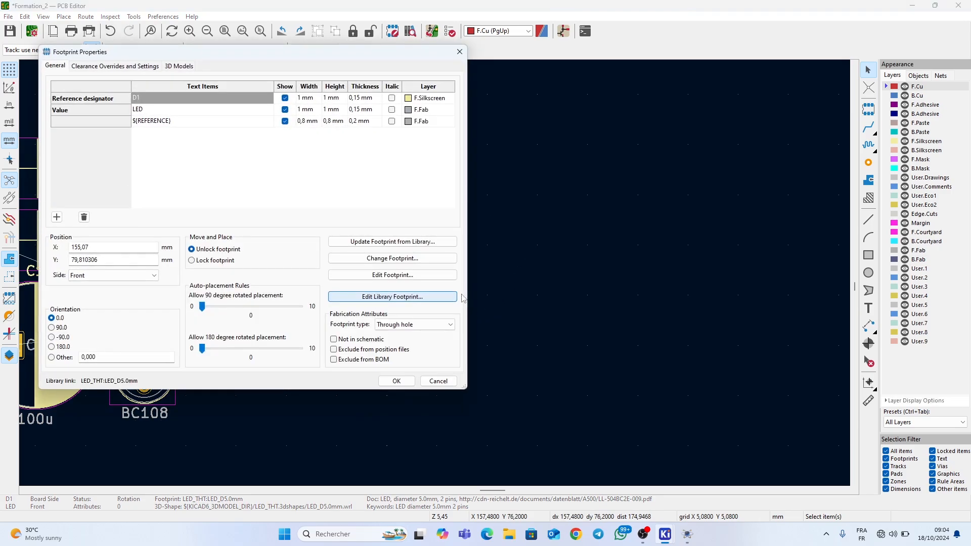
click(459, 52)
mouse_move(443, 307)
mouse_down()
mouse_move(417, 330)
mouse_move(435, 322)
mouse_up()
click(438, 329)
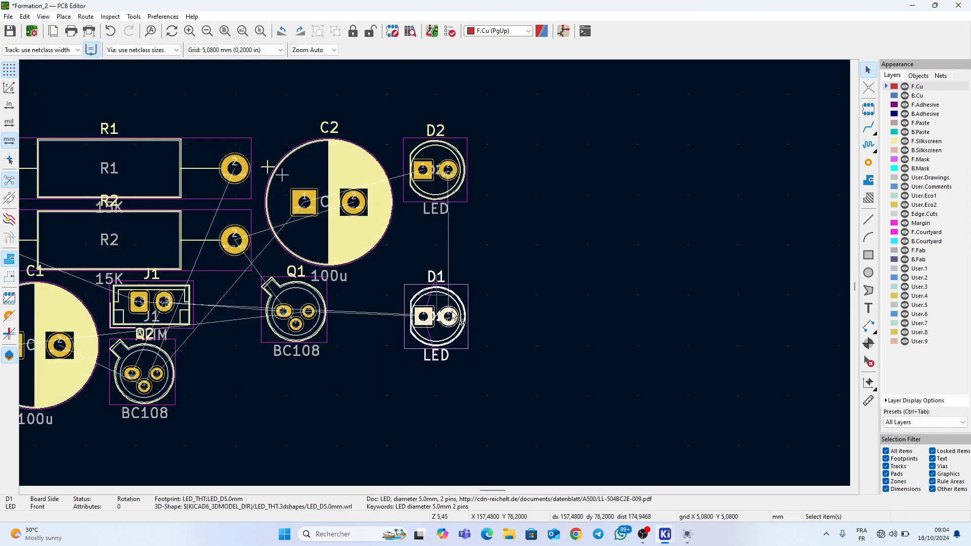
scroll(435, 278, up, 5)
scroll(435, 277, down, 3)
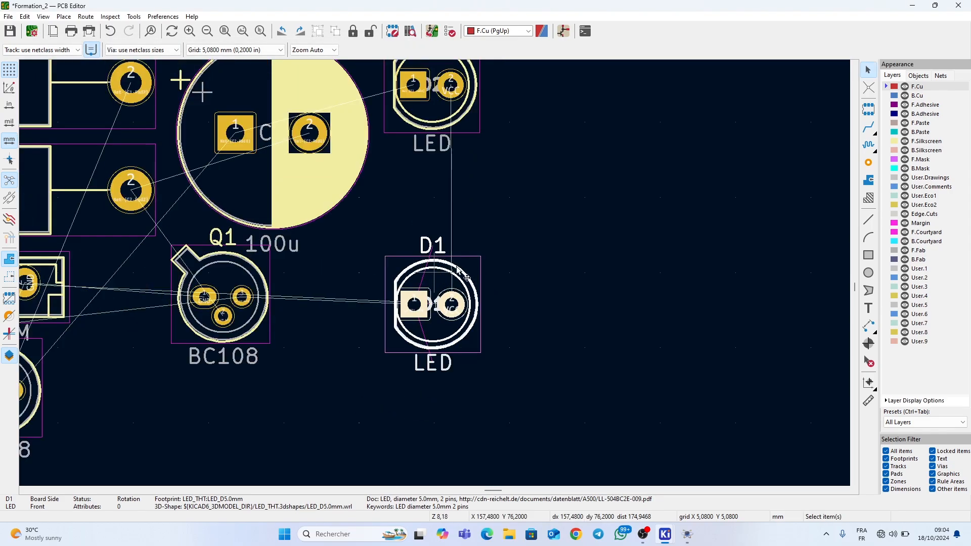
drag(457, 267, 412, 307)
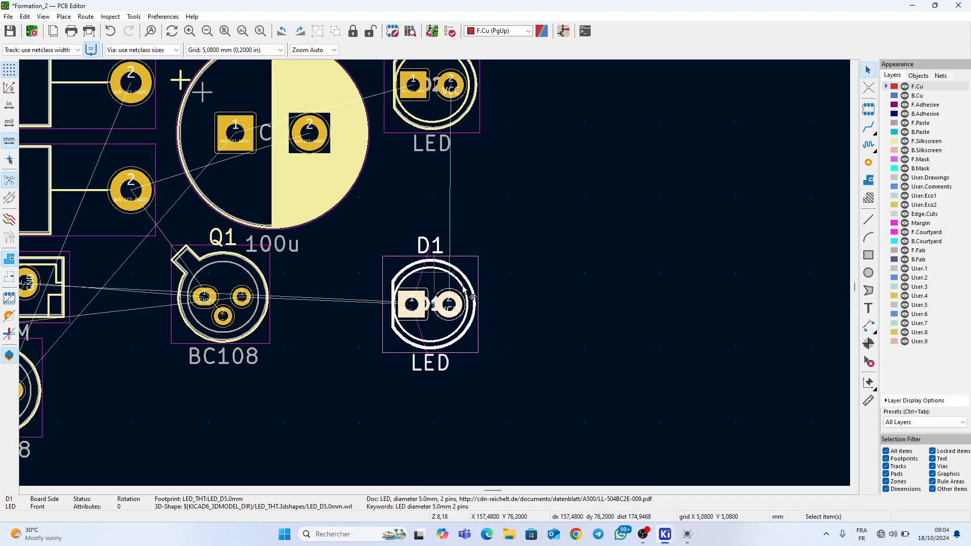
Step: Move the Q1 footprint slightly down, leaving more room beneath C2
scroll(507, 271, down, 3)
scroll(368, 305, up, 1)
middle_drag(392, 280, 501, 346)
click(474, 336)
drag(474, 336, 448, 363)
key(Escape)
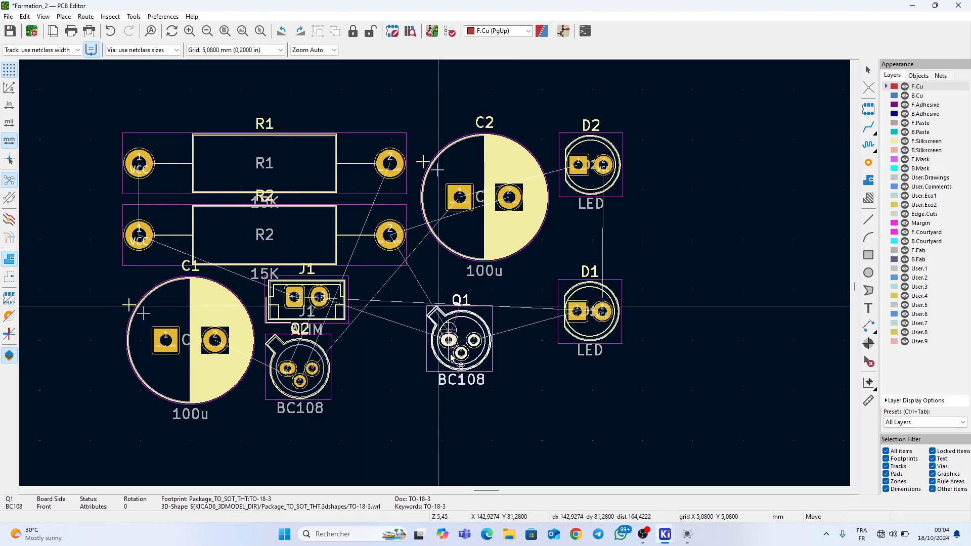
Step: Move the Q2 footprint beside Q1 on its lower-left side and place the J1 connector to the left of C1
click(332, 370)
drag(332, 369, 368, 365)
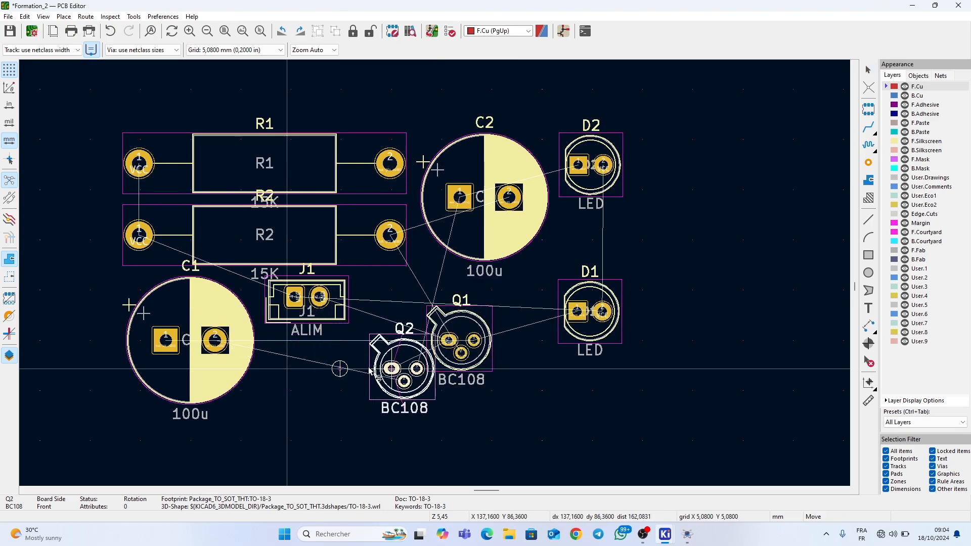
scroll(366, 363, down, 4)
scroll(435, 274, up, 6)
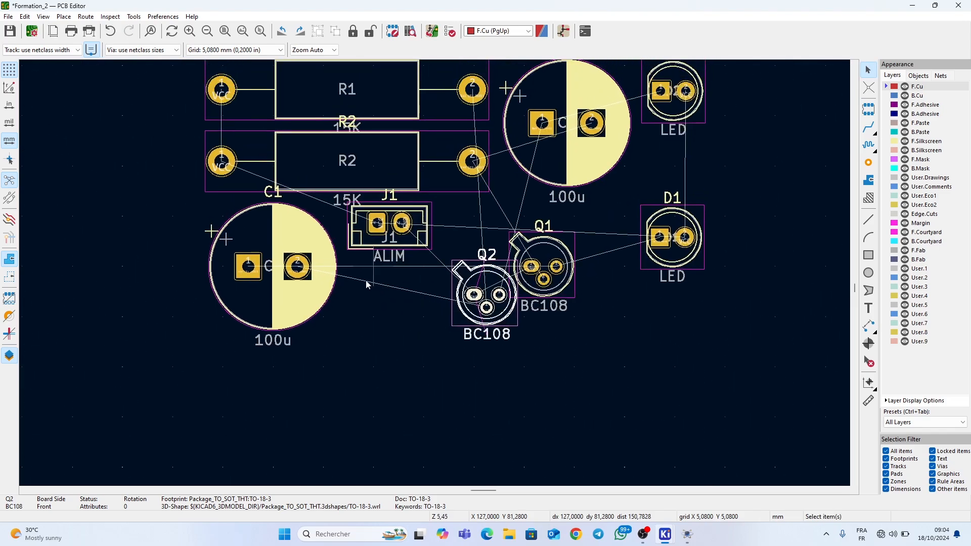
middle_drag(520, 290, 465, 333)
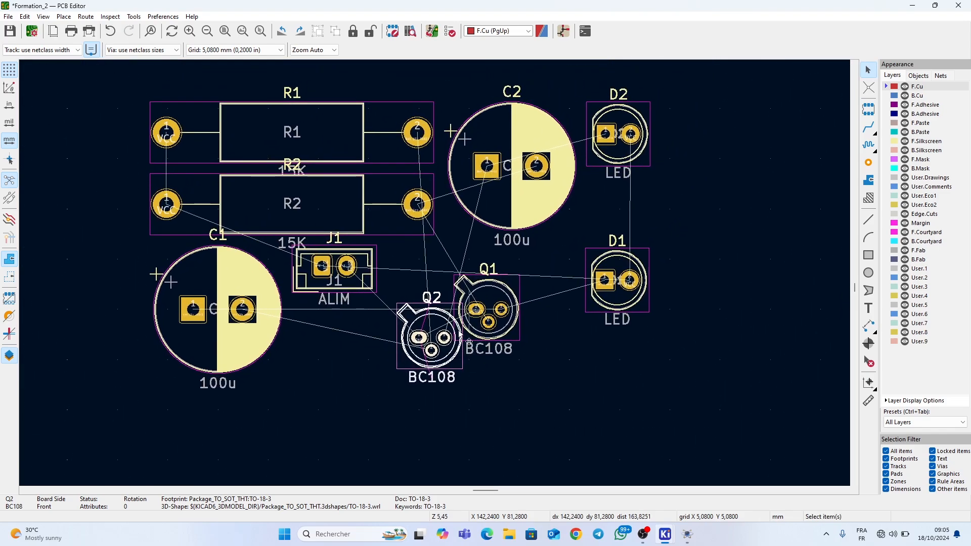
drag(373, 265, 116, 273)
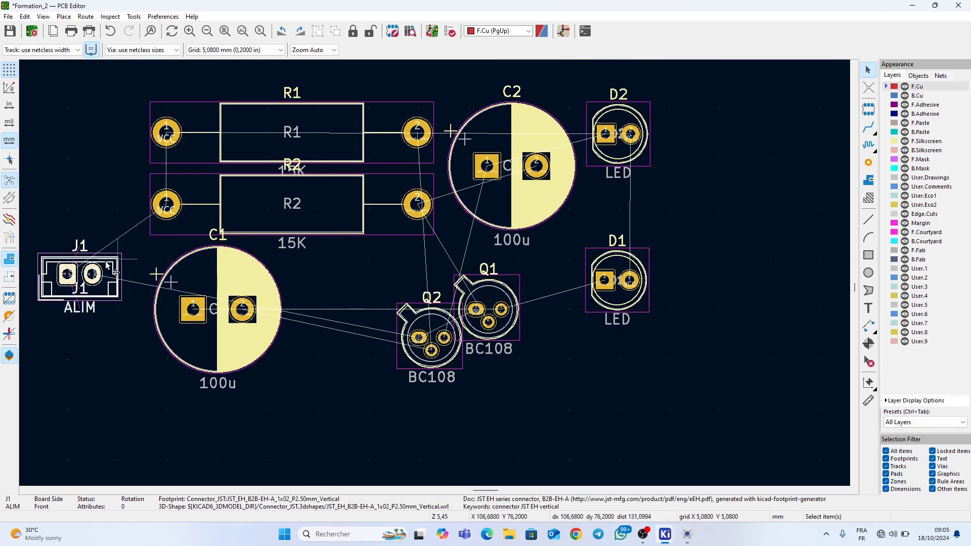
click(235, 282)
Step: Move the Q1 and Q2 footprints down into one row below D1, with Q2 on the left and Q1 on the right
click(510, 293)
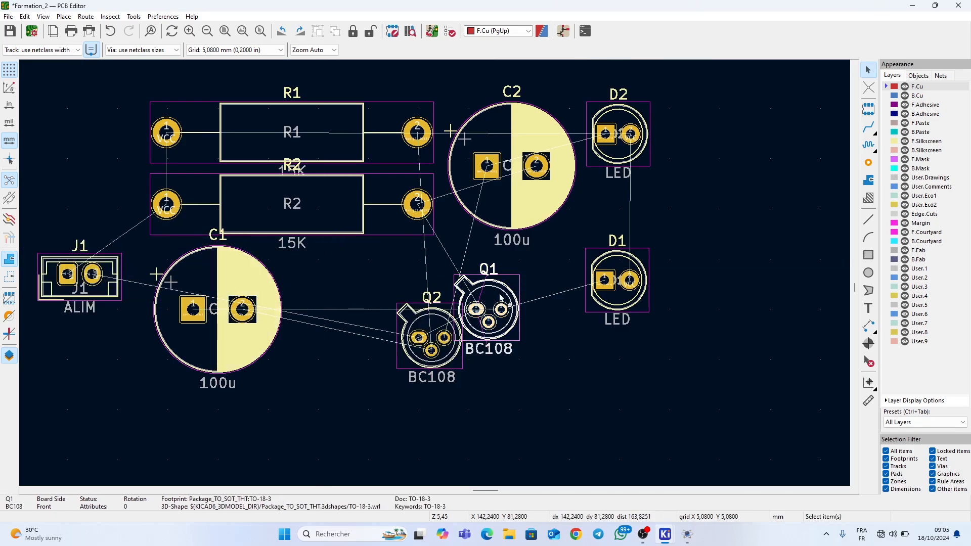
drag(488, 306, 582, 407)
click(467, 368)
click(461, 367)
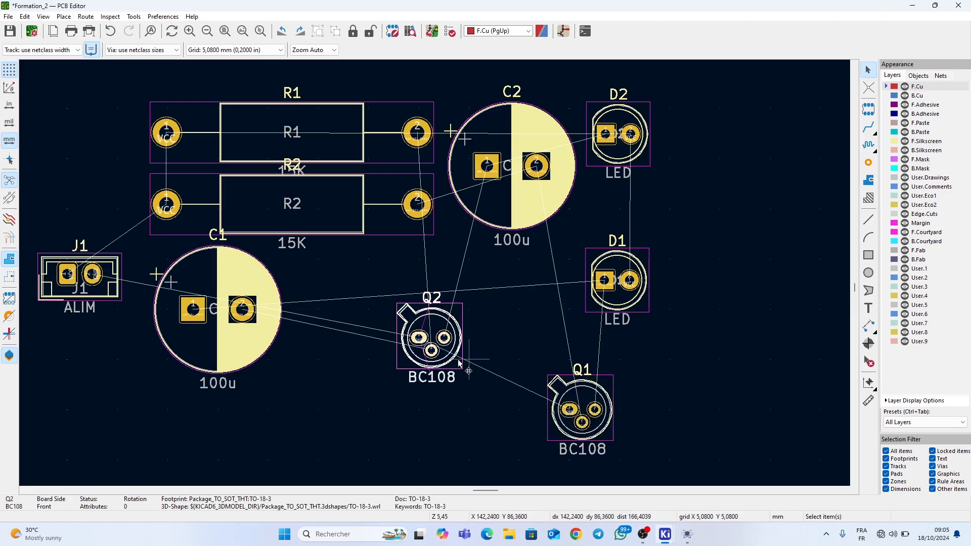
drag(465, 369, 470, 409)
Step: Place the C2 footprint beside C1 under the resistors, and shift D2 slightly left along its row
click(501, 204)
drag(520, 201, 354, 308)
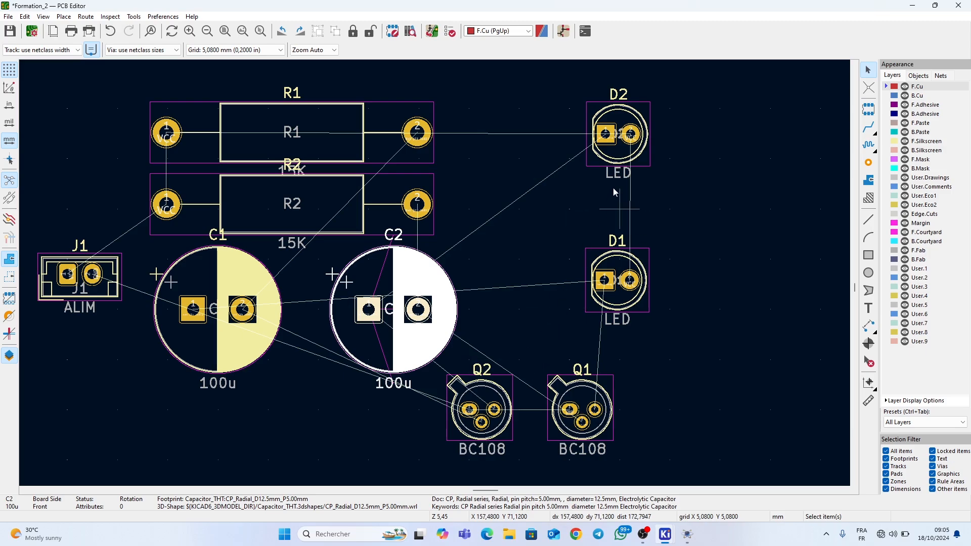
click(647, 161)
drag(647, 161, 566, 147)
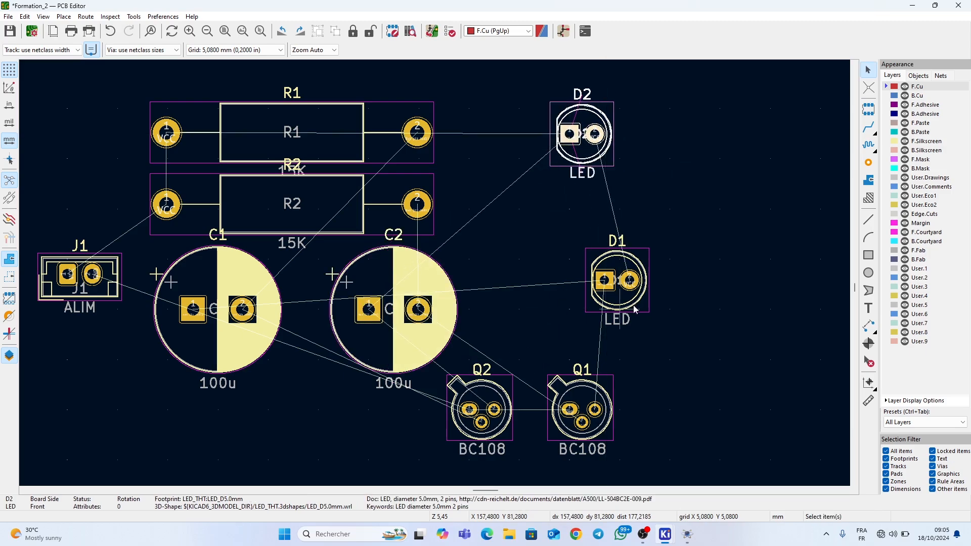
click(612, 304)
Step: Place the J1 connector between R1 and D2, and align the D1 footprint directly below D2 in the capacitors' row
click(108, 277)
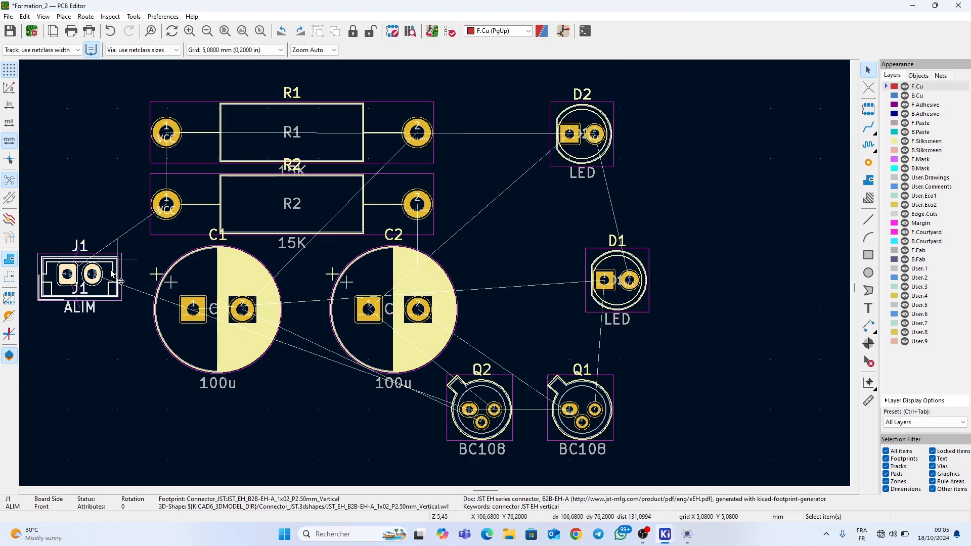
drag(109, 273, 481, 128)
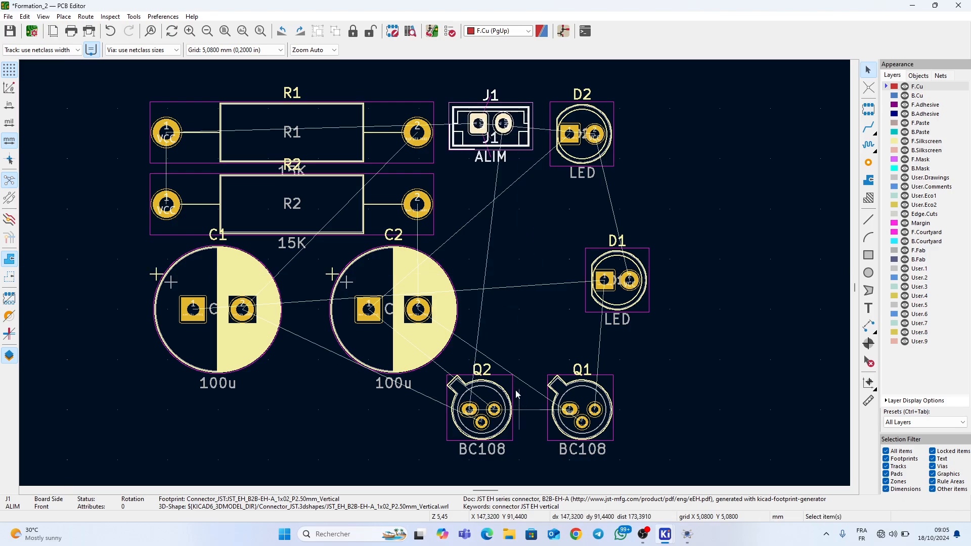
click(606, 259)
mouse_move(605, 259)
mouse_down()
mouse_move(568, 278)
mouse_move(576, 306)
mouse_up()
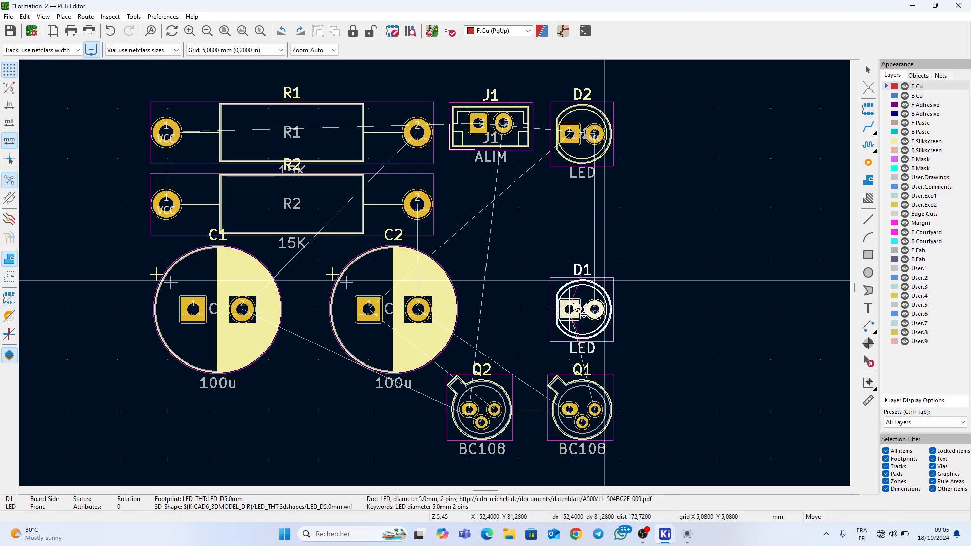
Step: Move the Q2 footprint directly below J1, and place Q1 under Q2 between C2 and D1
click(509, 385)
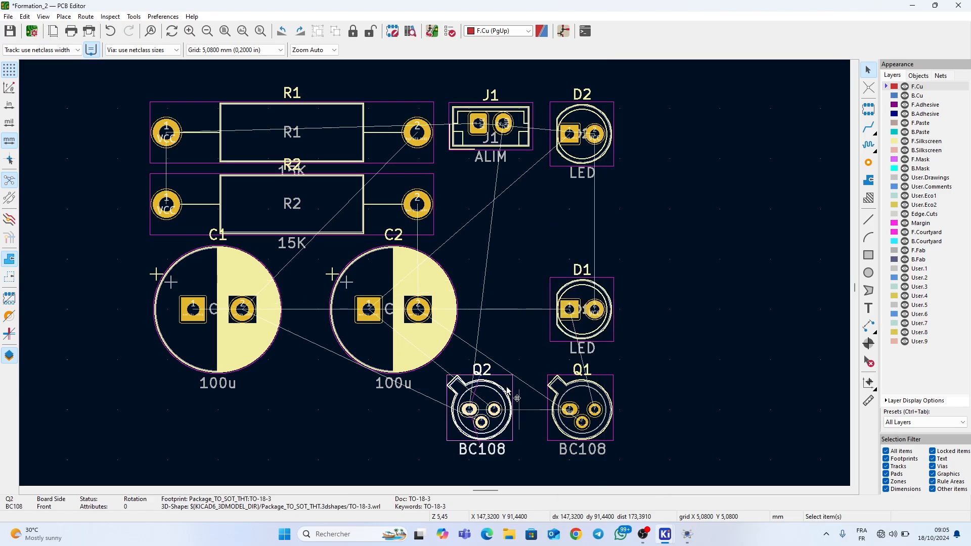
drag(506, 386, 490, 212)
click(490, 211)
click(609, 393)
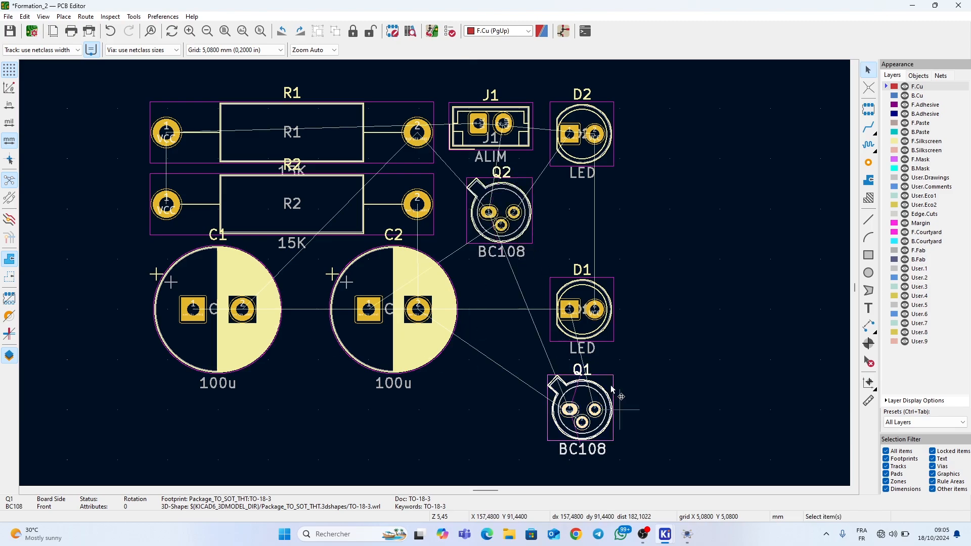
drag(612, 394, 493, 310)
click(493, 312)
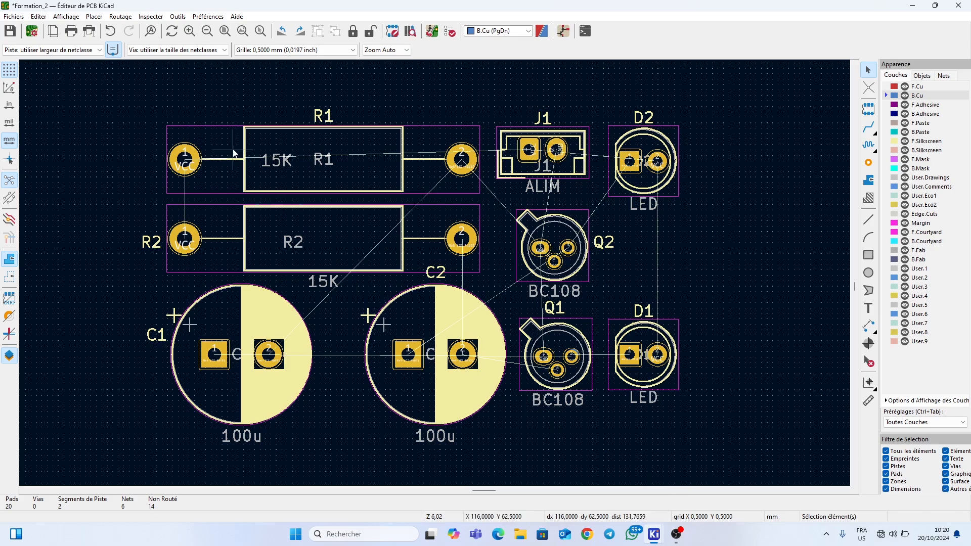
Step: Add a 1 mm track width and an extra unfilled row to the board's predefined track sizes
click(100, 50)
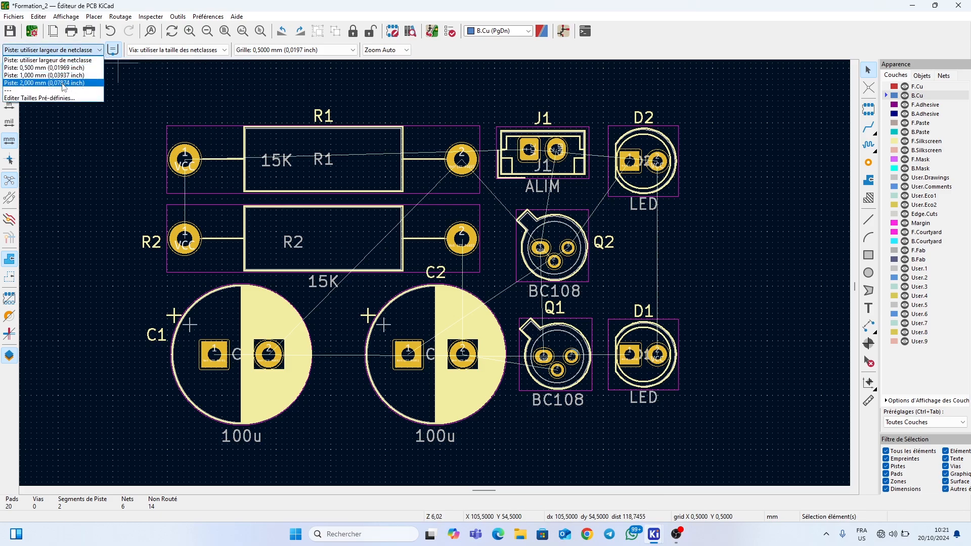
click(47, 98)
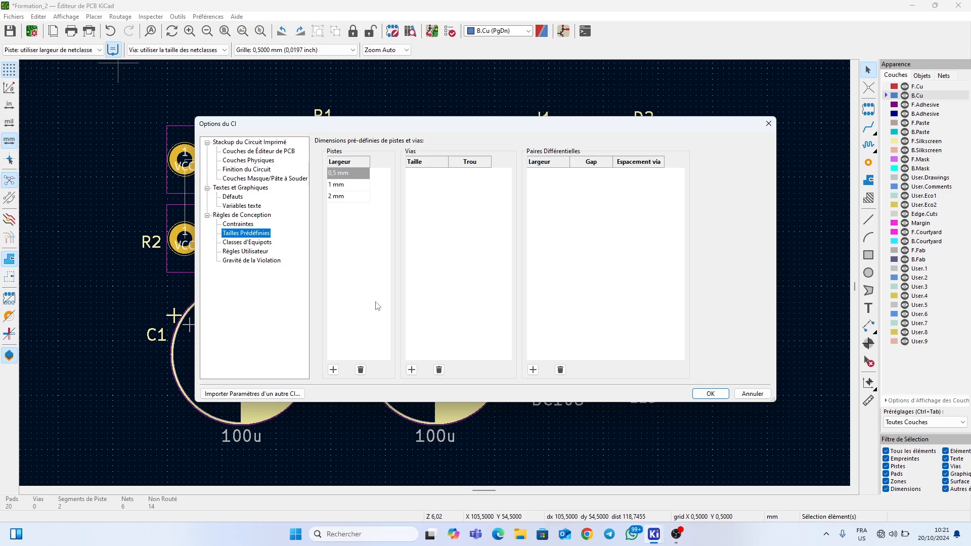
click(333, 370)
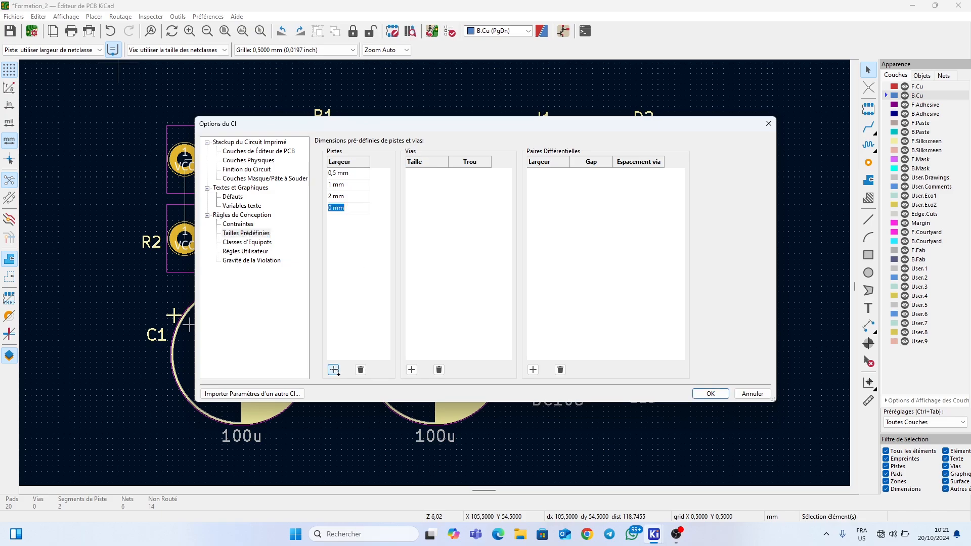
text(!)
key(Return)
click(333, 370)
click(709, 394)
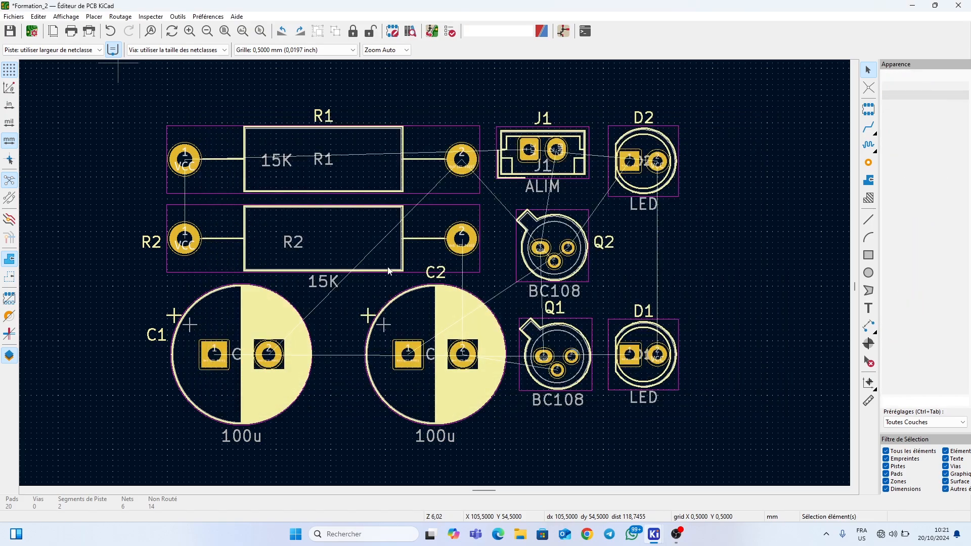
Step: Set the track width to 1.000 mm and keep the grid at 0.5000 mm
click(52, 53)
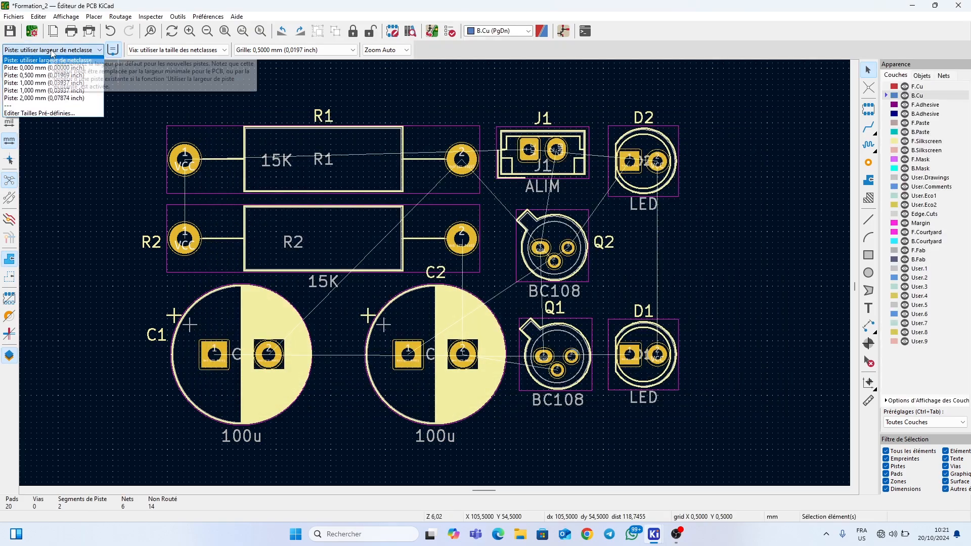
click(38, 90)
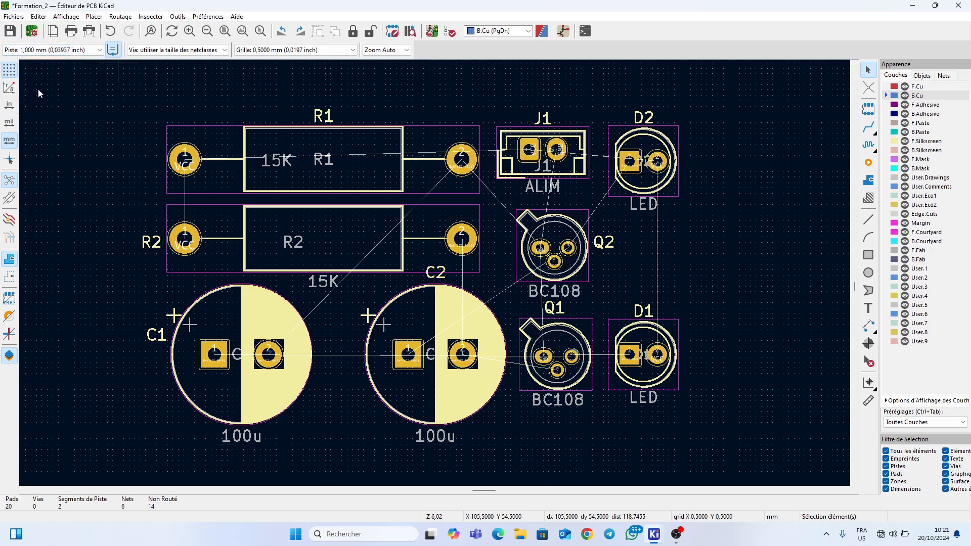
click(280, 51)
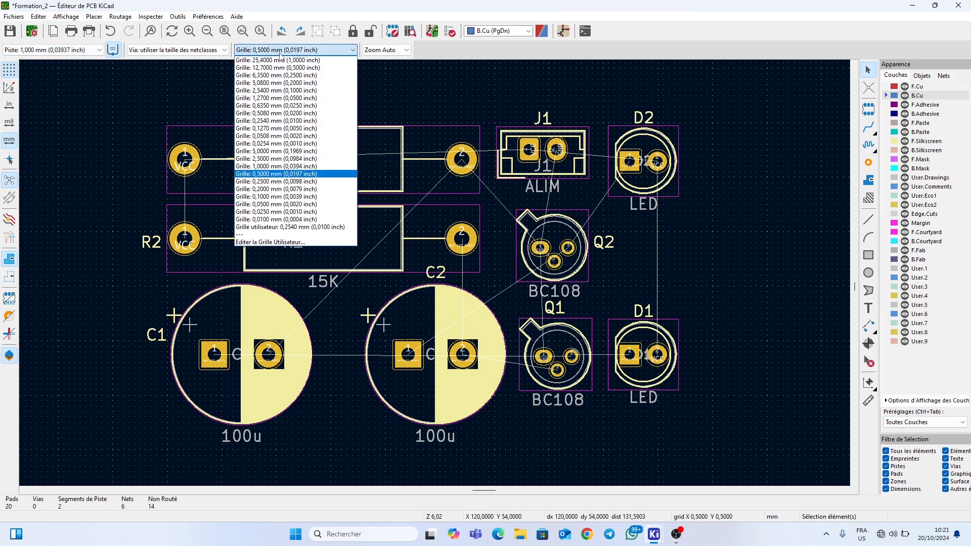
click(267, 174)
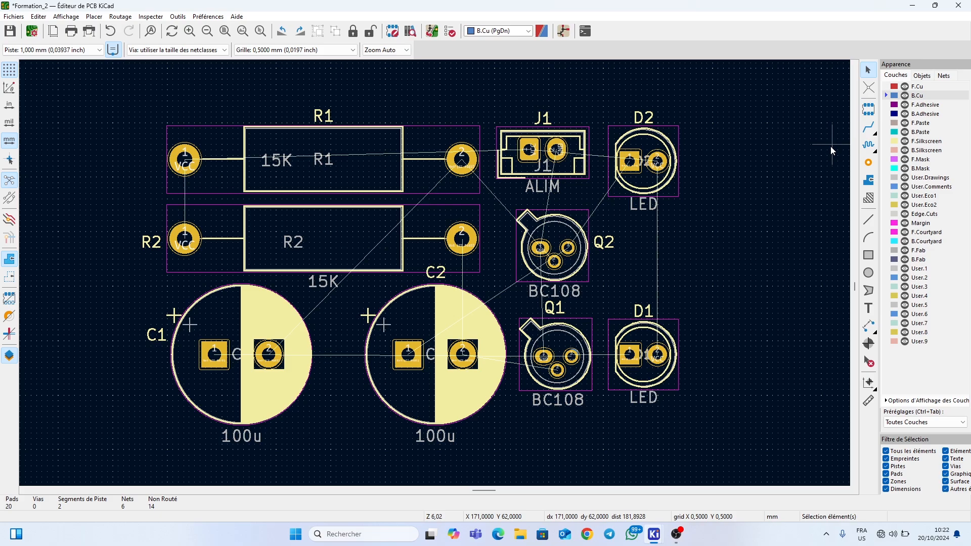
Step: Make F.Cu the active copper layer and confirm 1.000 mm as the track width
click(891, 87)
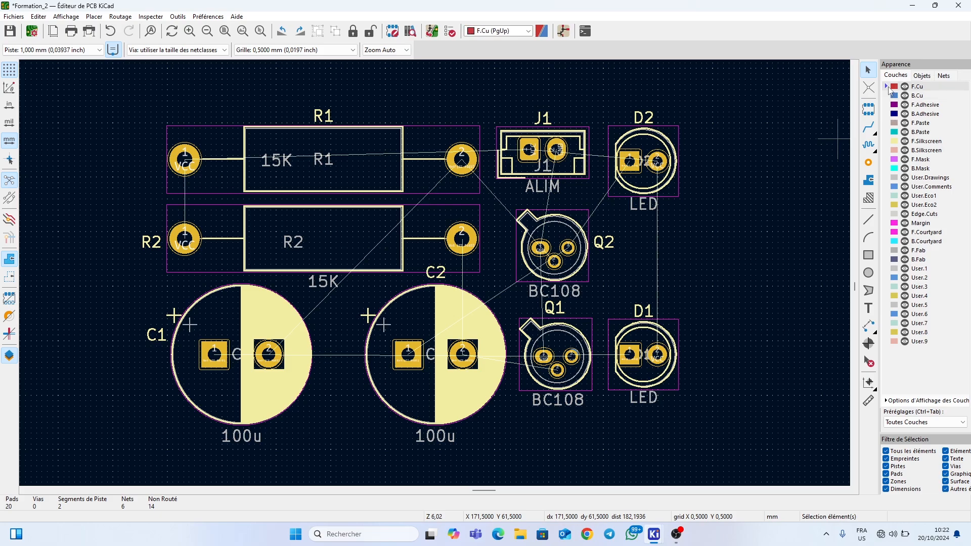
click(886, 97)
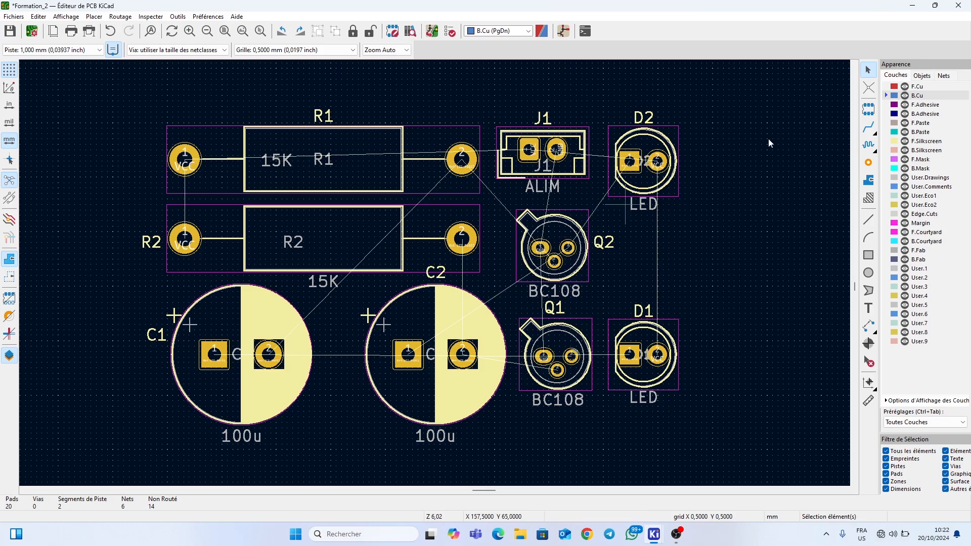
click(886, 88)
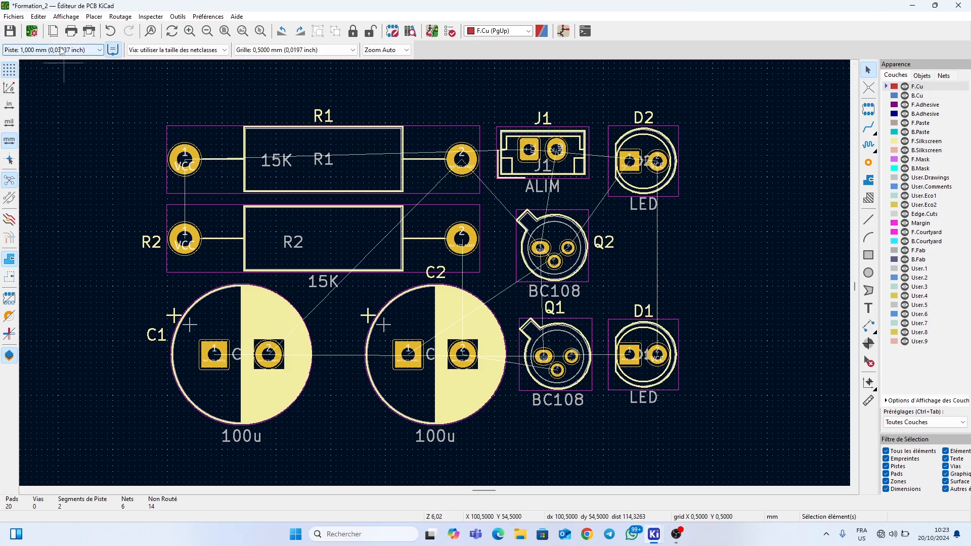
click(33, 50)
click(32, 91)
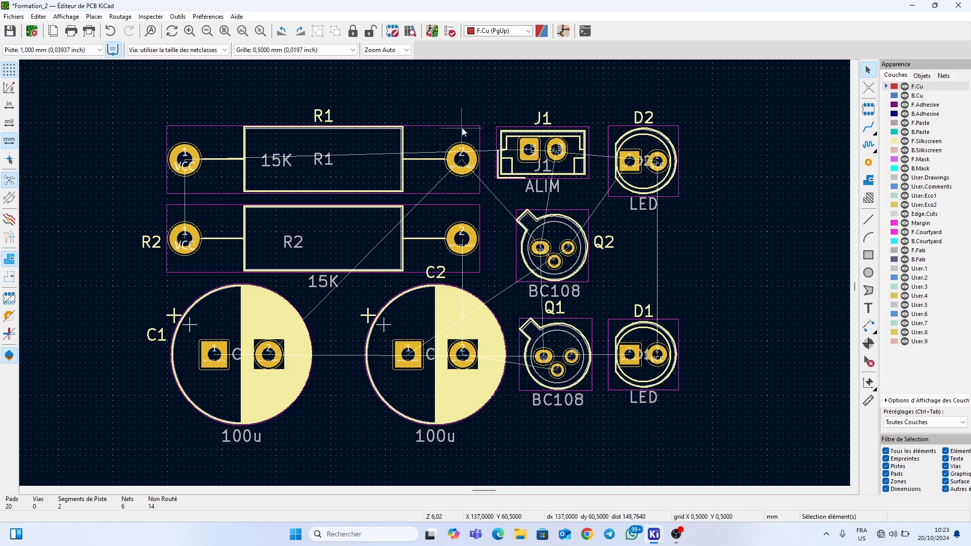
Step: Route a 1 mm track on F.Cu from R1's pad 2 diagonally across R2 and down to C1's pad 2
click(868, 127)
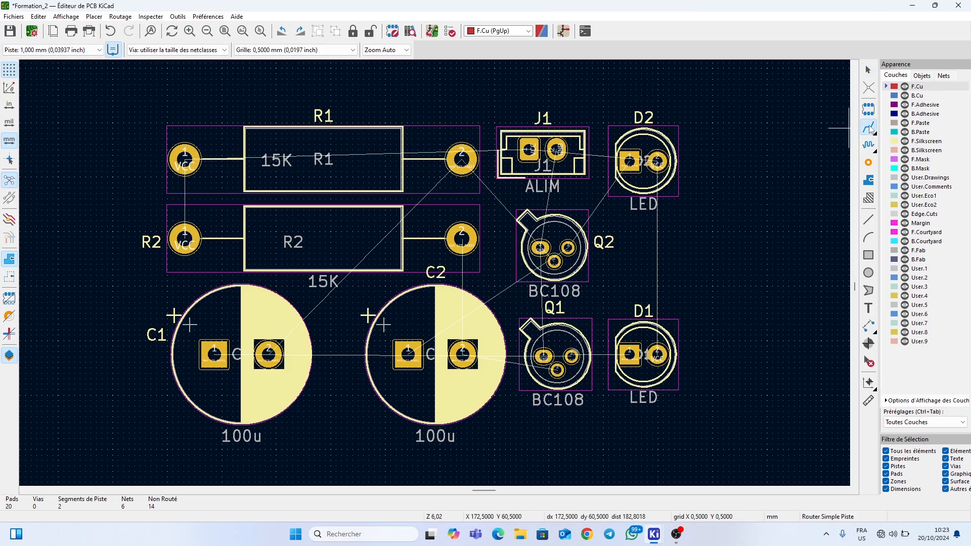
click(461, 157)
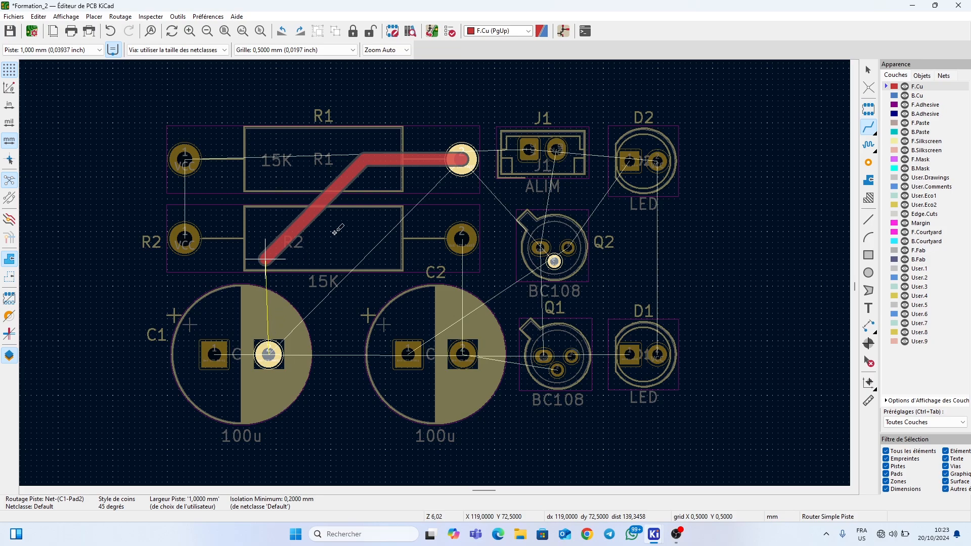
click(460, 162)
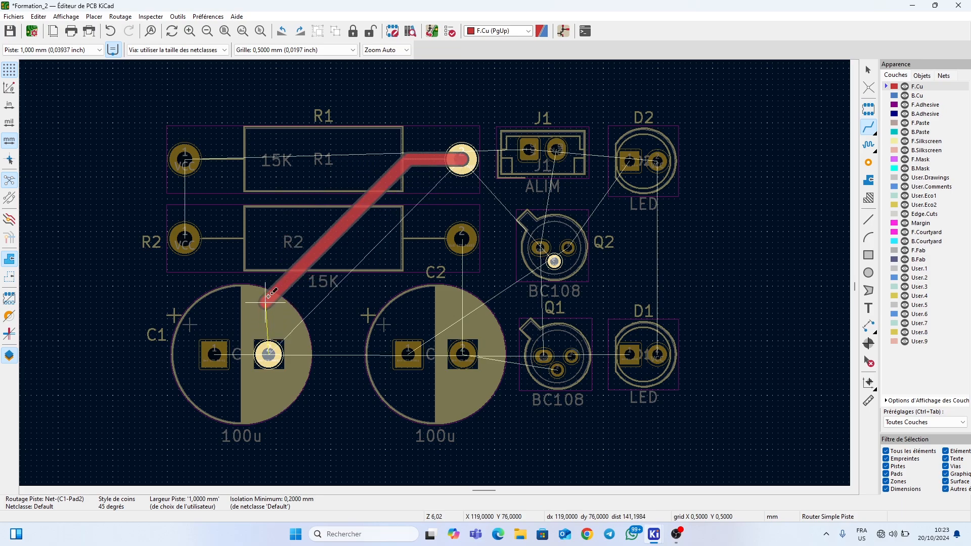
double_click(271, 357)
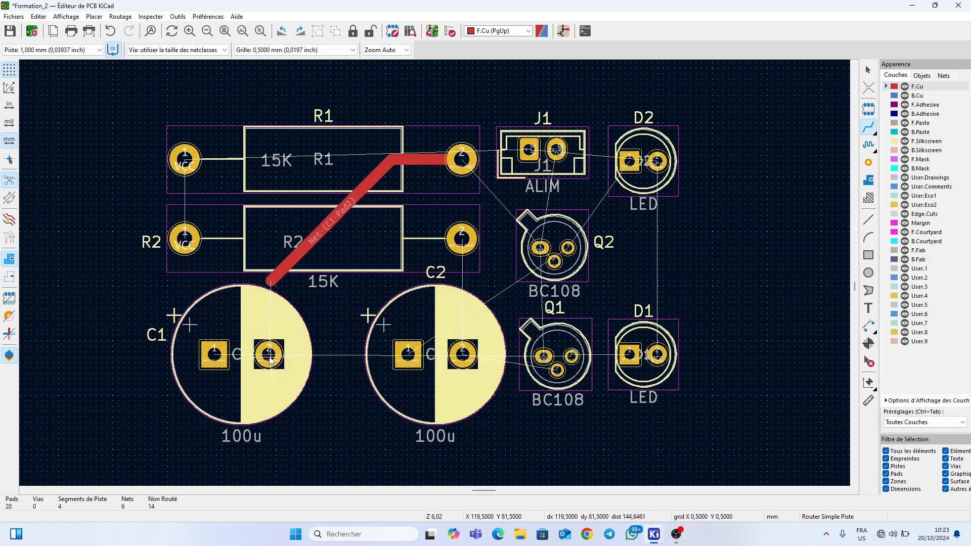
click(270, 282)
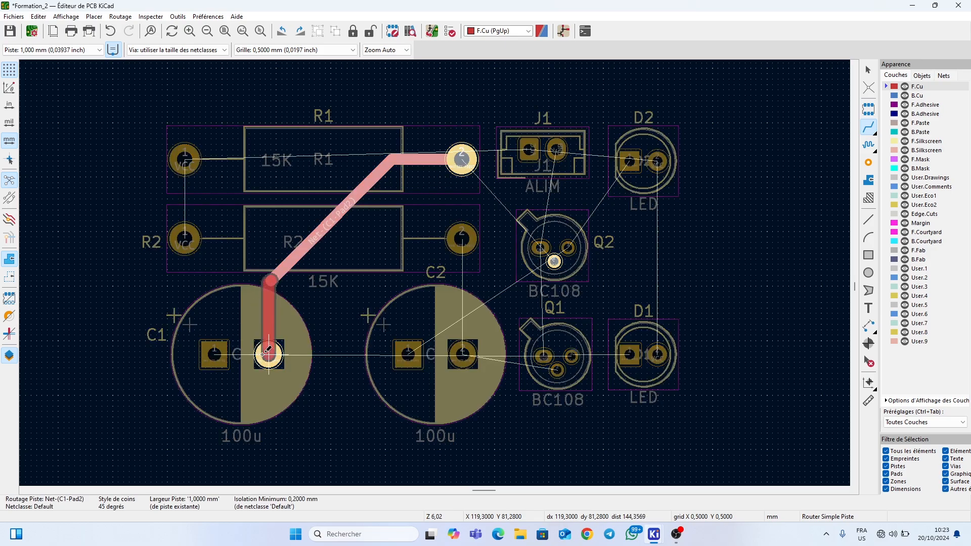
double_click(267, 352)
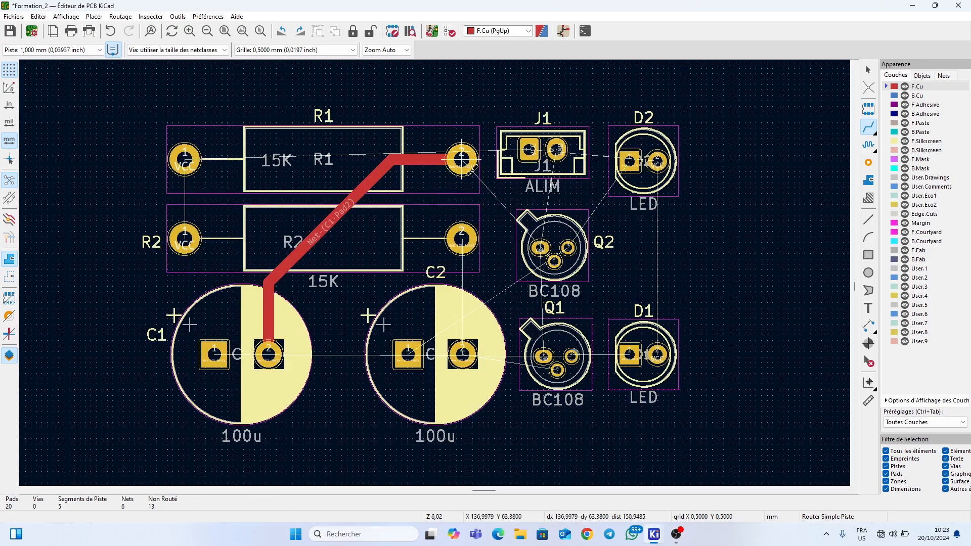
Step: Route a 1 mm F.Cu track from Q2's right pad to D2's pad 1, and start another from C2's pad 1 past C2's right edge
click(568, 247)
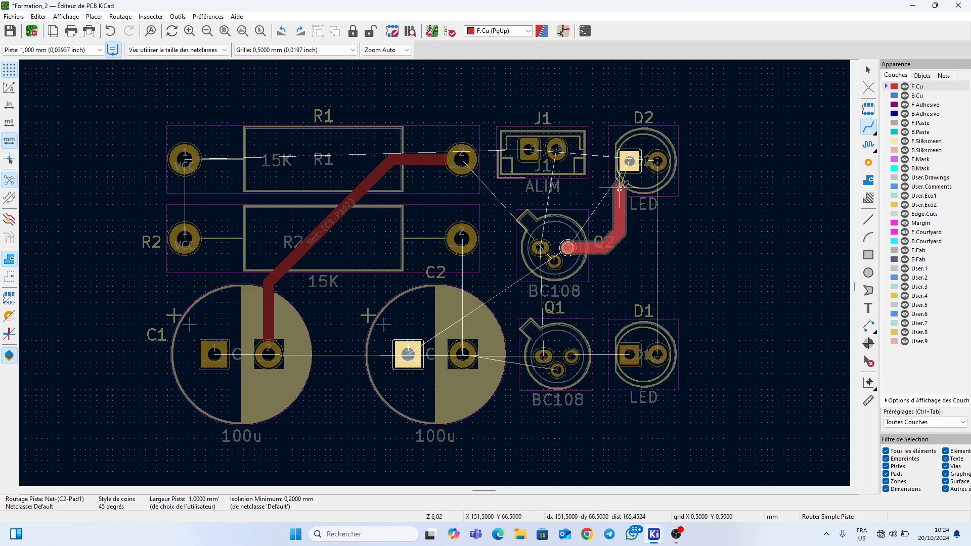
click(628, 171)
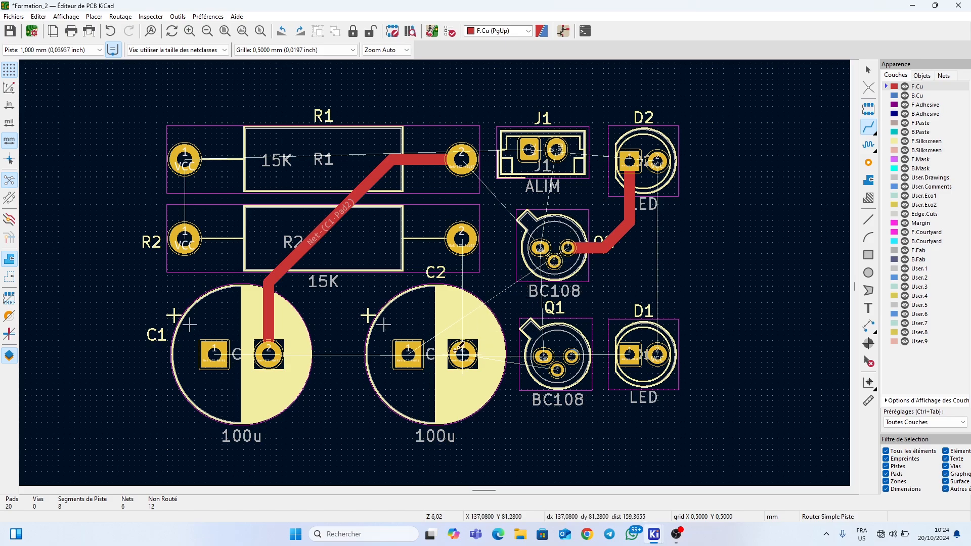
click(406, 345)
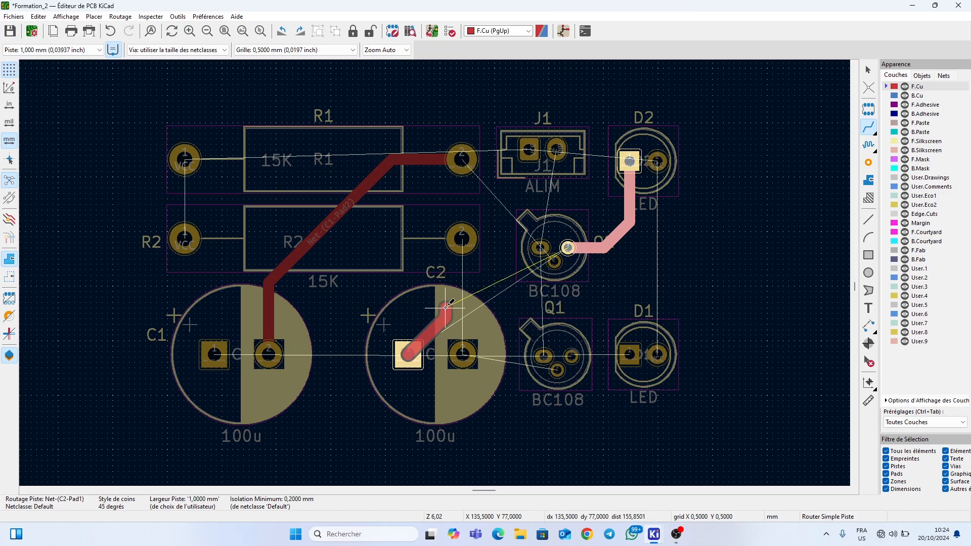
click(501, 302)
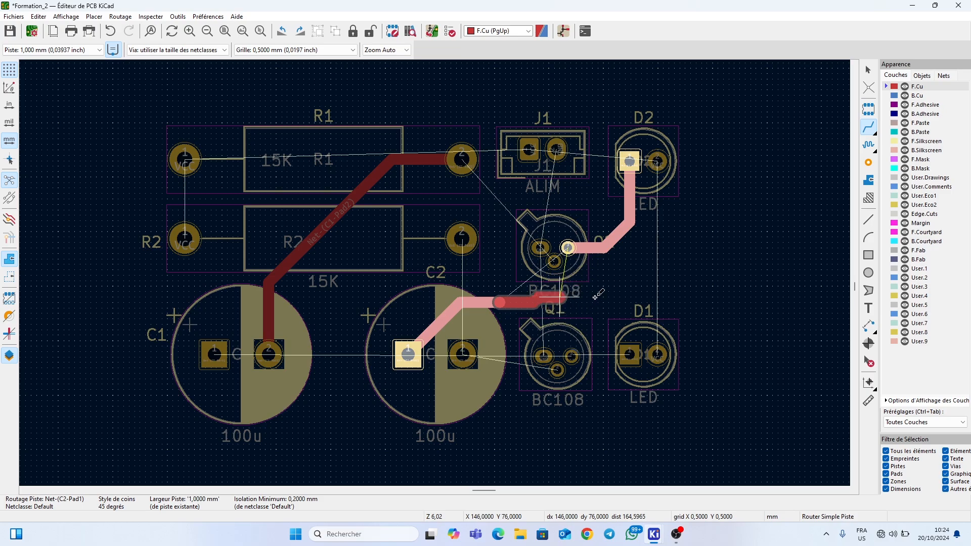
key(Escape)
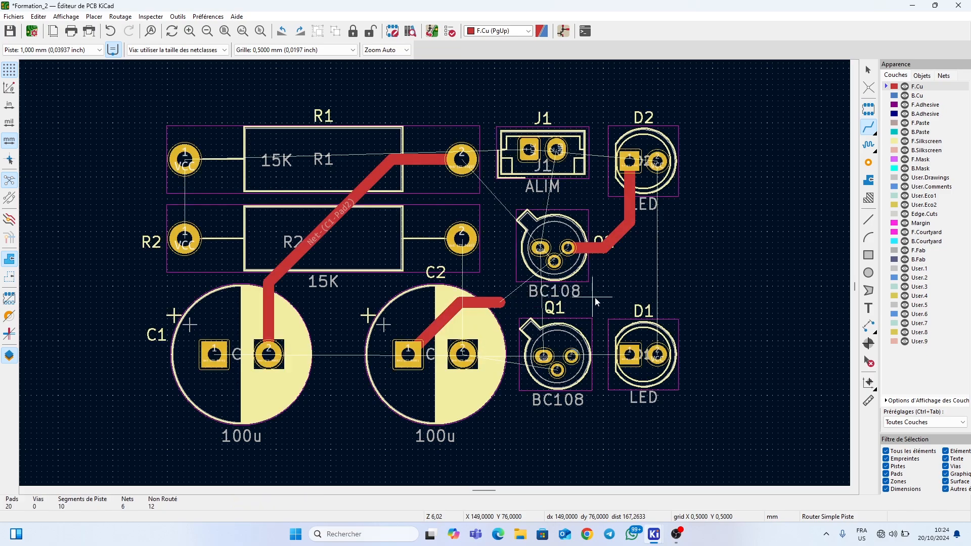
Step: Switch the keyboard layout to French and extend C2's F.Cu track between Q2 and Q1 up to D2's pad 1
click(862, 534)
click(839, 444)
drag(568, 251, 594, 286)
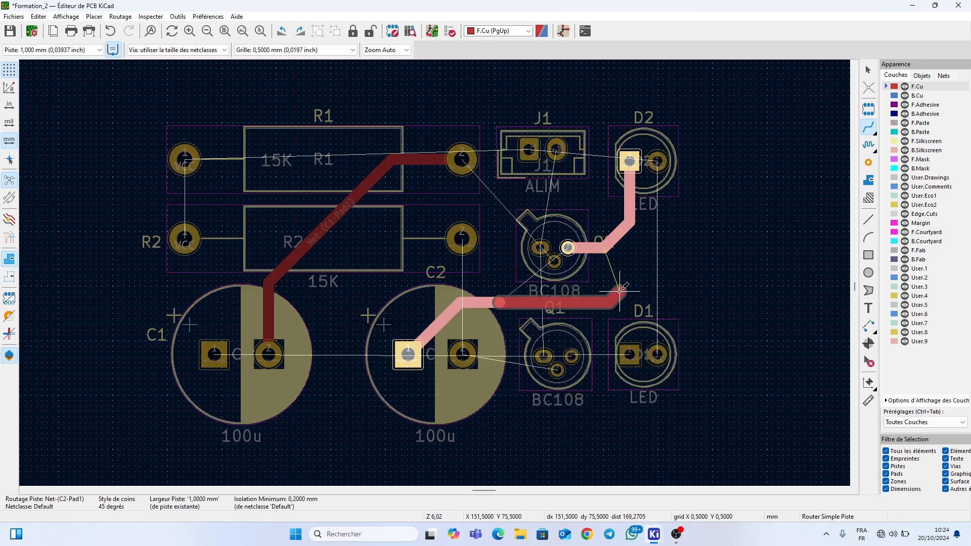
click(629, 160)
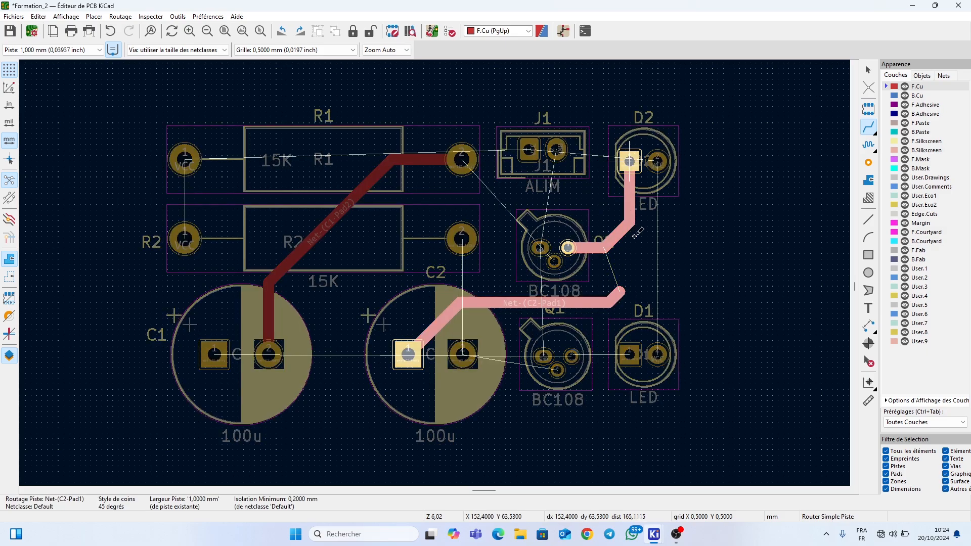
click(630, 161)
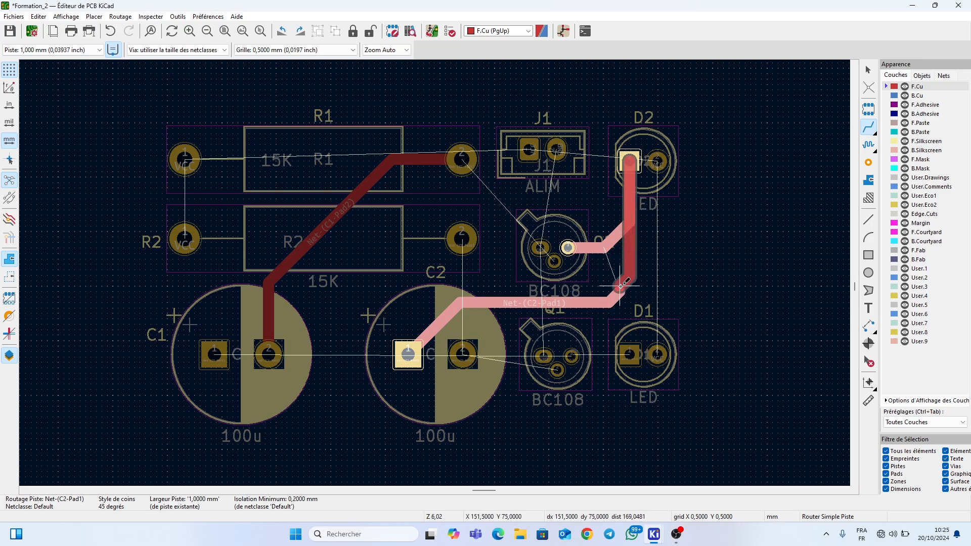
click(621, 291)
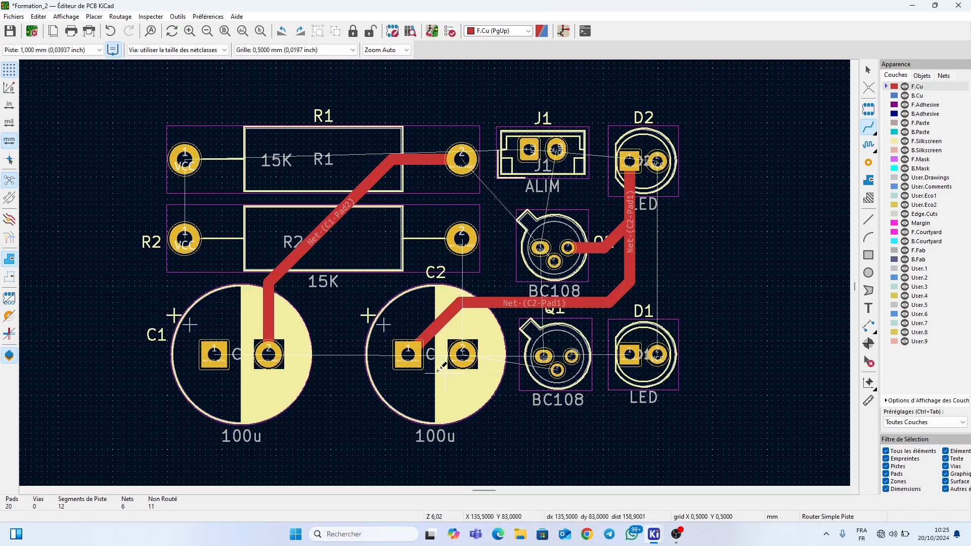
Step: Route 1 mm F.Cu tracks from D1's pad 1 beneath the capacitors to C1's pad 1 and from Q1's right pad to D1's pad 1
click(632, 360)
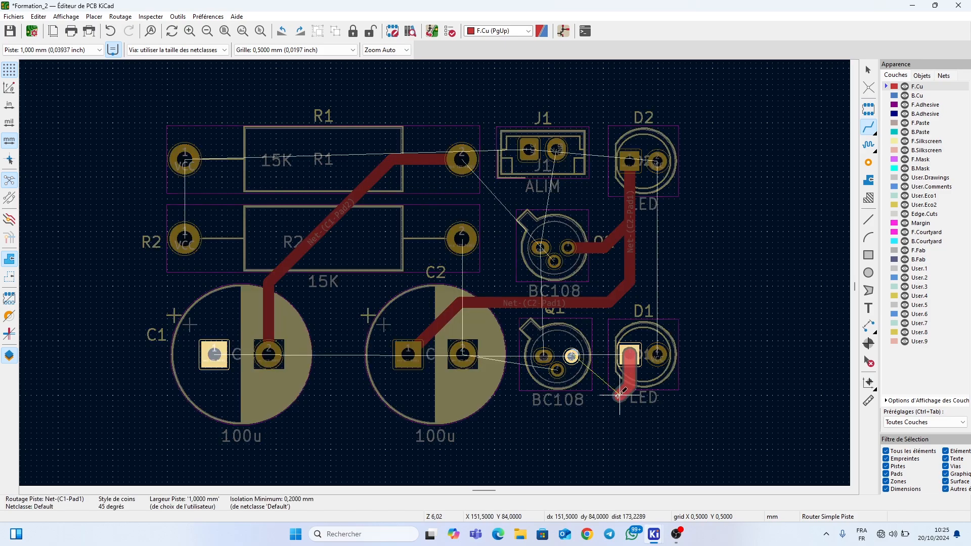
click(602, 427)
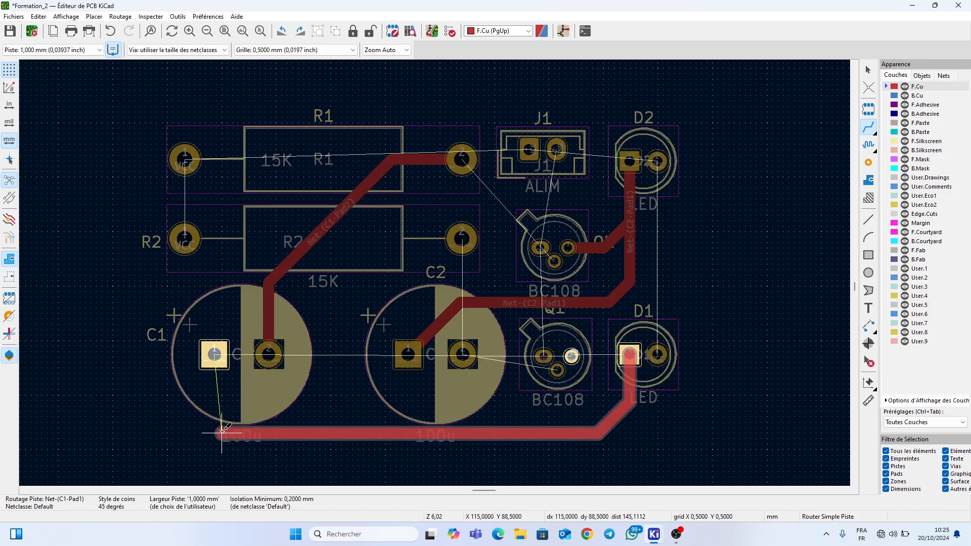
click(215, 368)
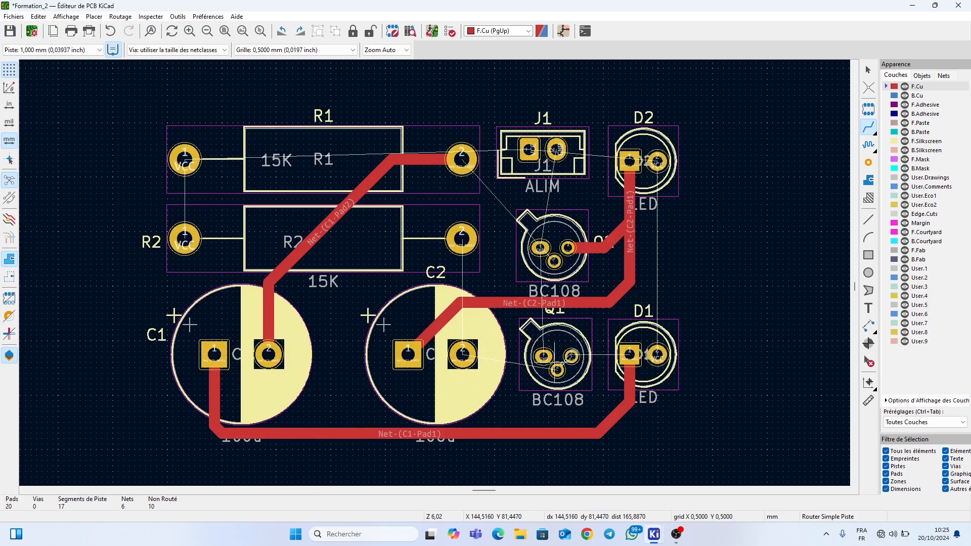
click(572, 356)
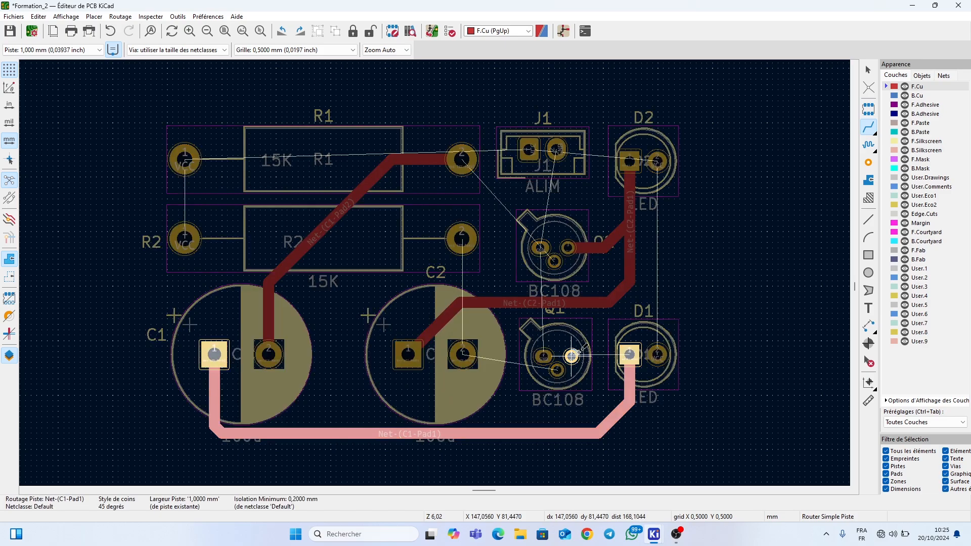
click(630, 354)
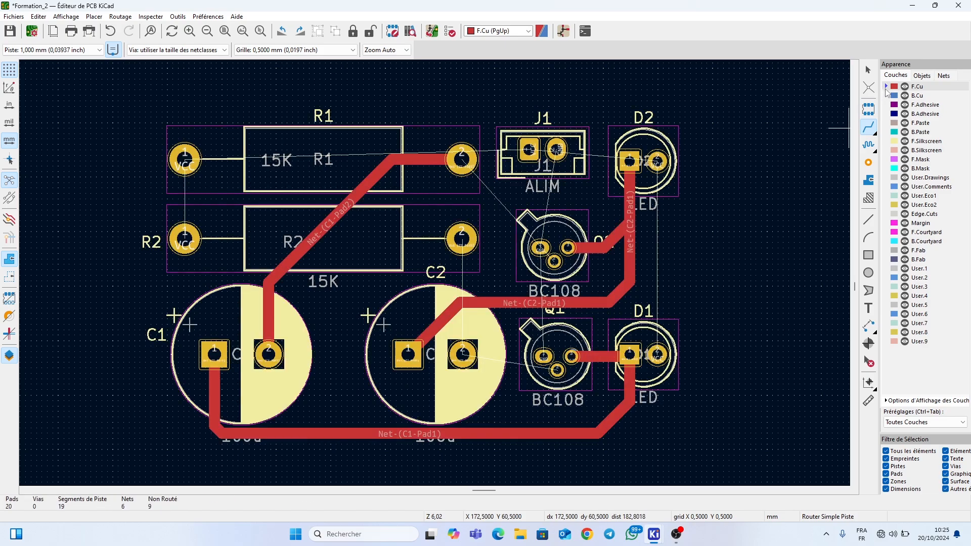
Step: Make B.Cu the active copper layer and route a 1 mm track from R2's pad 2 straight down to C2's pad 2
click(887, 96)
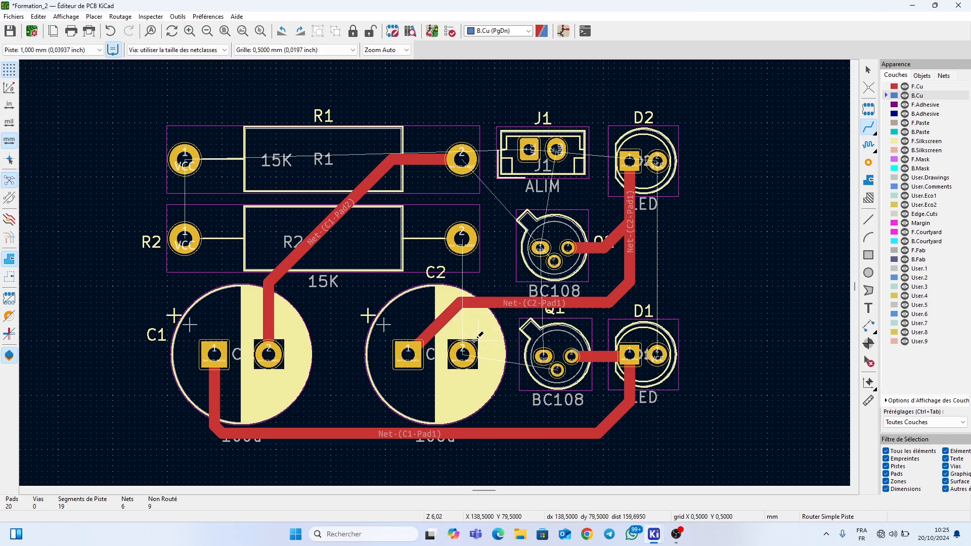
click(461, 239)
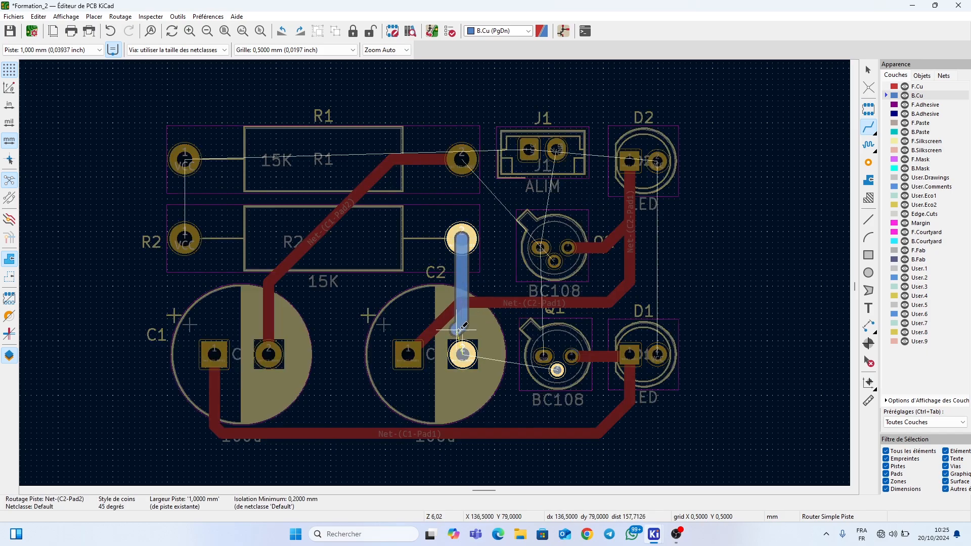
click(463, 355)
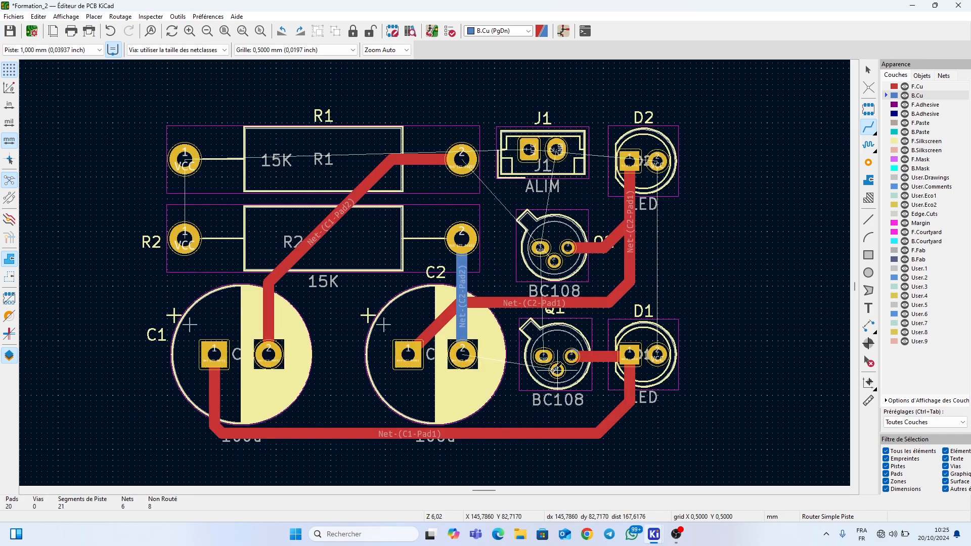
key(Escape)
click(550, 387)
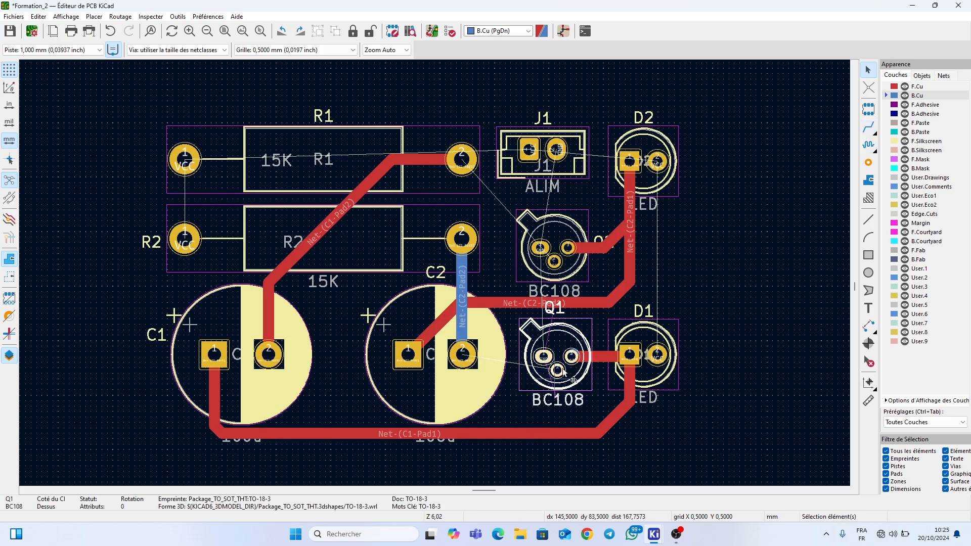
click(572, 361)
click(692, 271)
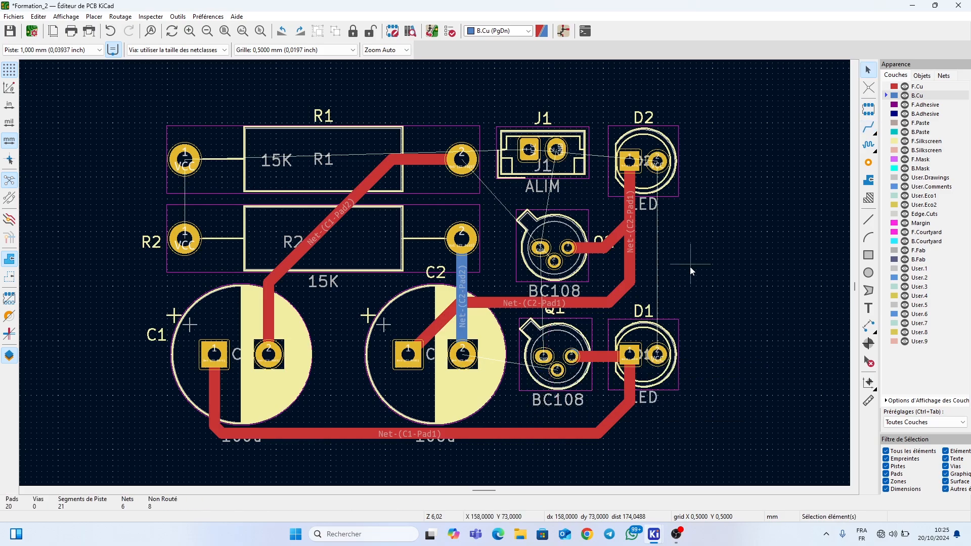
Step: Route a 1 mm B.Cu track from Q1's lower pad around below to C2's pad 2
click(868, 126)
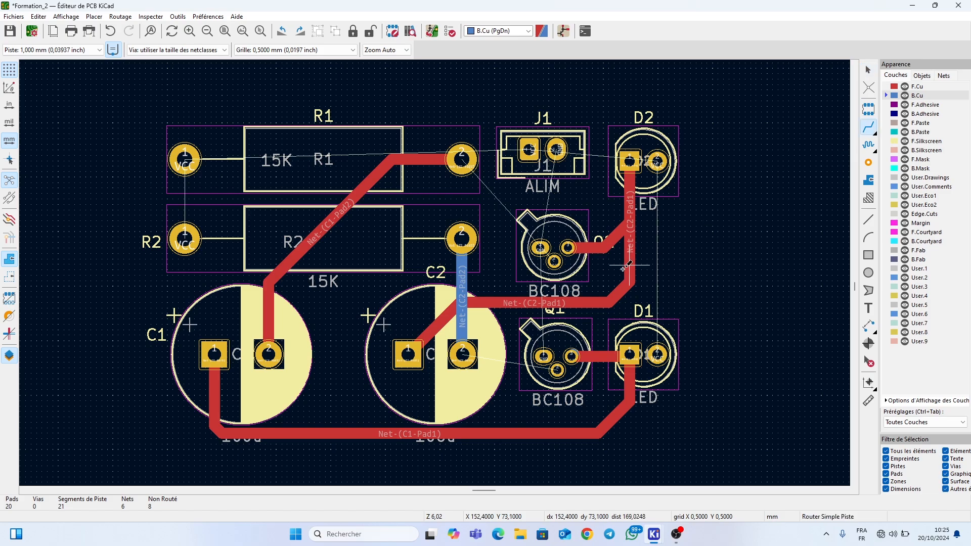
click(557, 371)
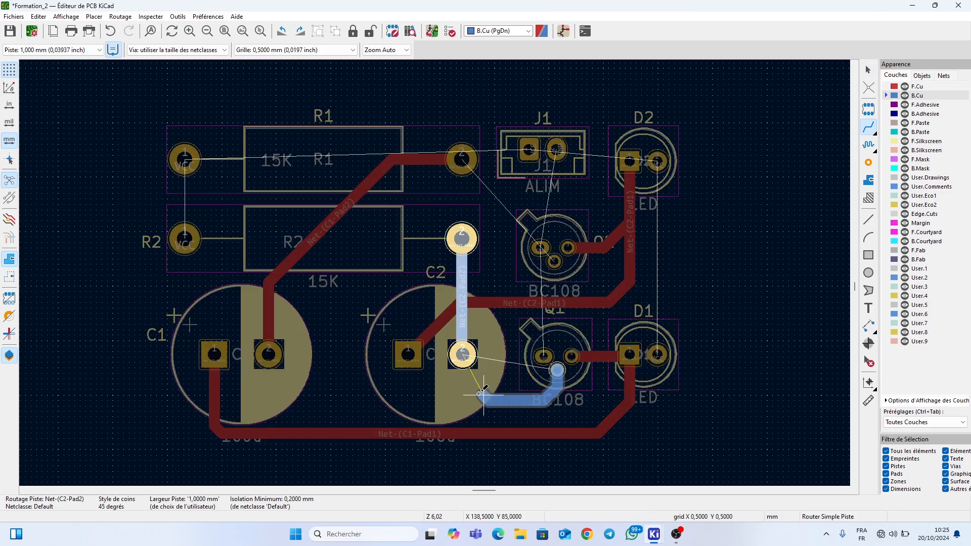
click(462, 354)
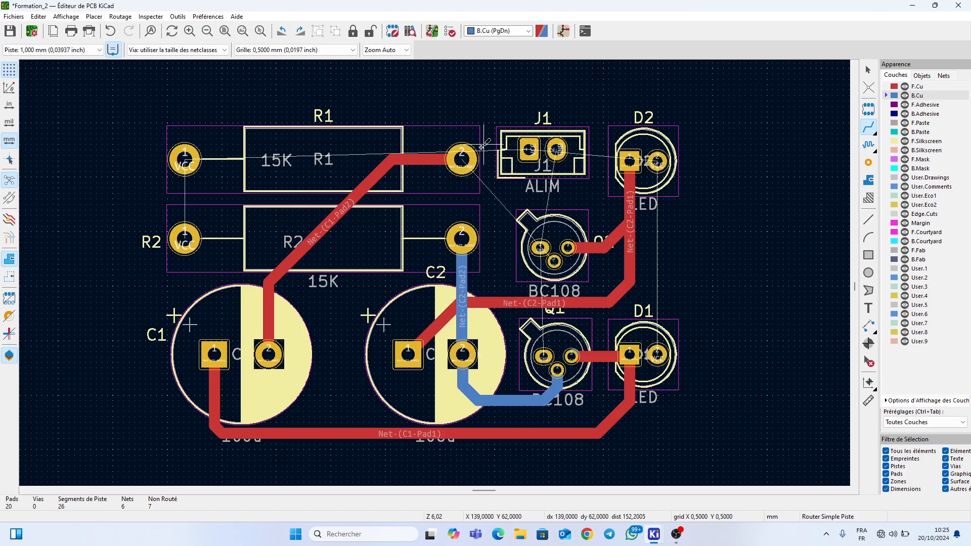
Step: Route a 1 mm B.Cu track from R1's pad 2 down between R2 and Q2 to Q2's lower pad
click(466, 157)
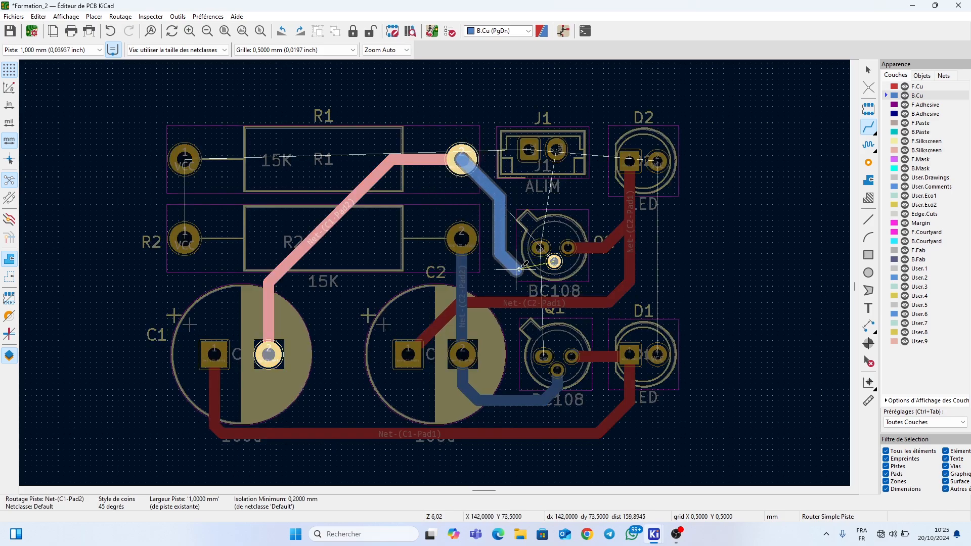
click(554, 262)
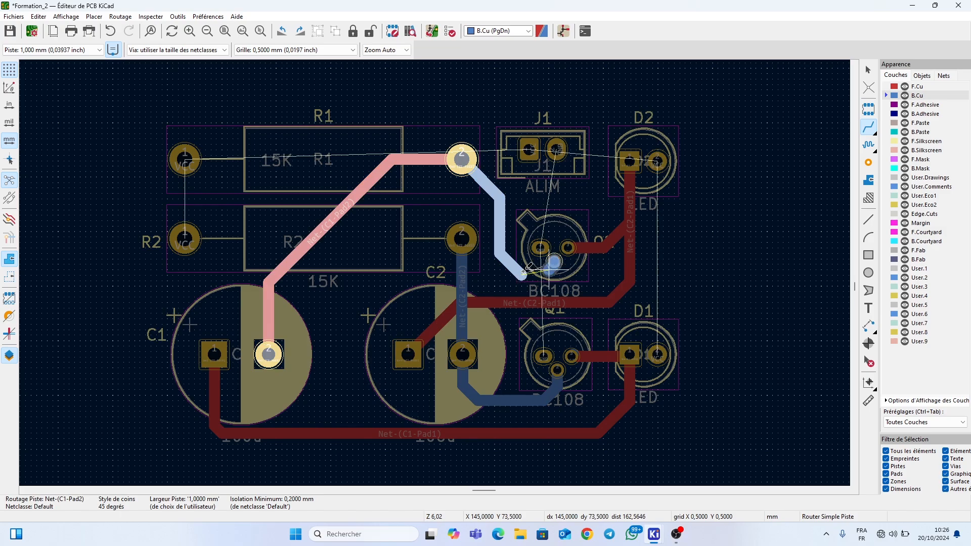
key(Escape)
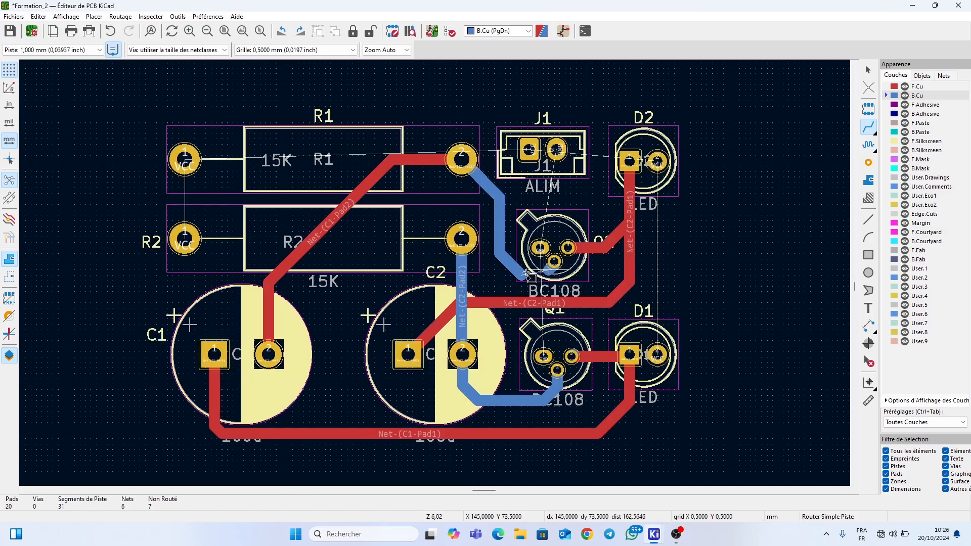
key(Escape)
click(527, 276)
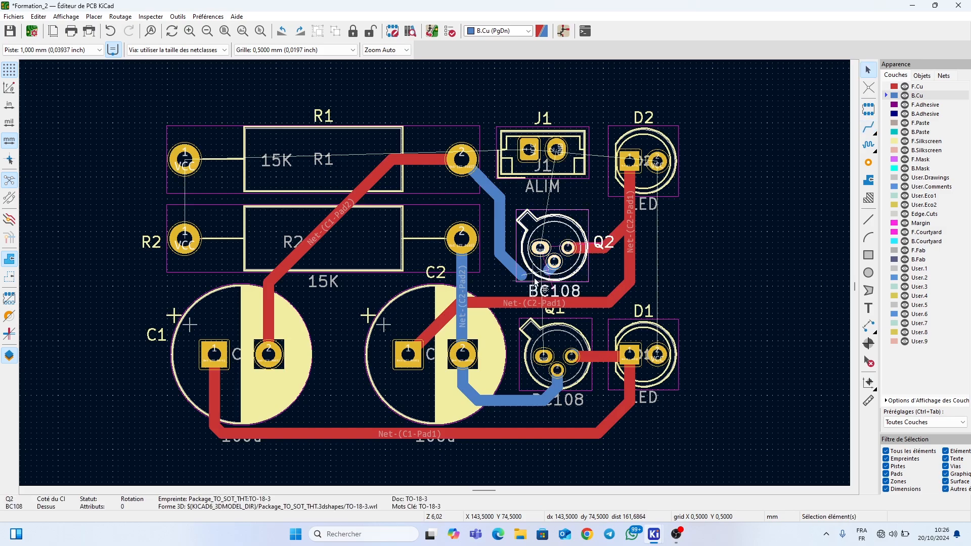
click(675, 254)
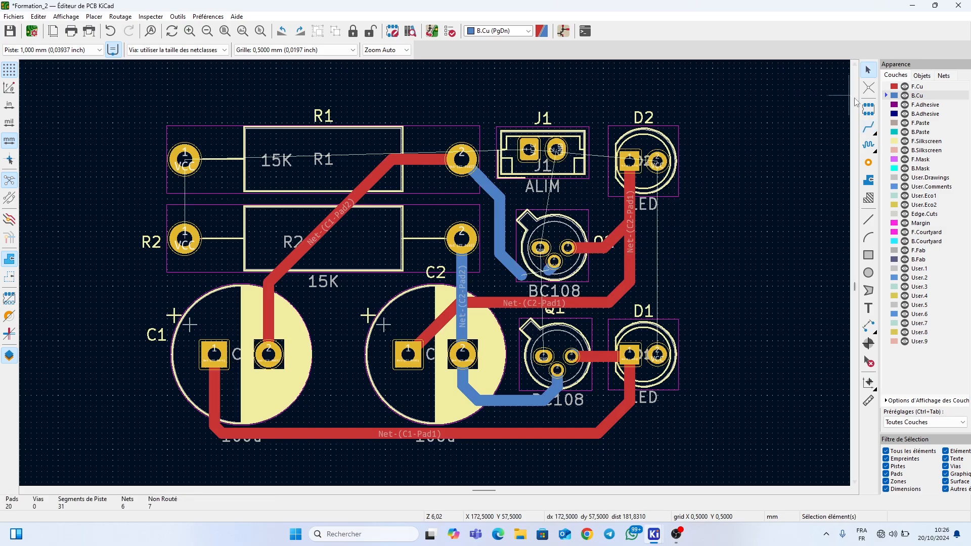
click(868, 126)
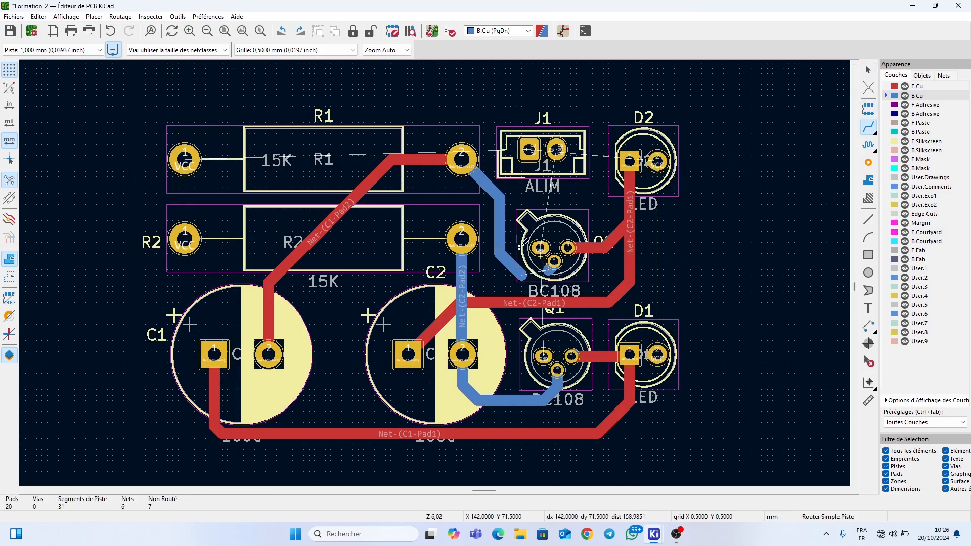
click(548, 276)
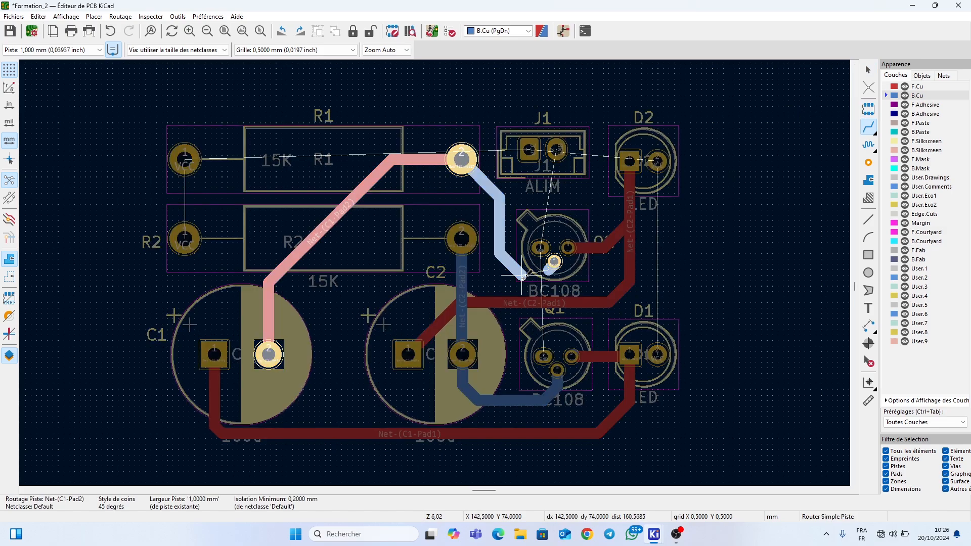
click(554, 263)
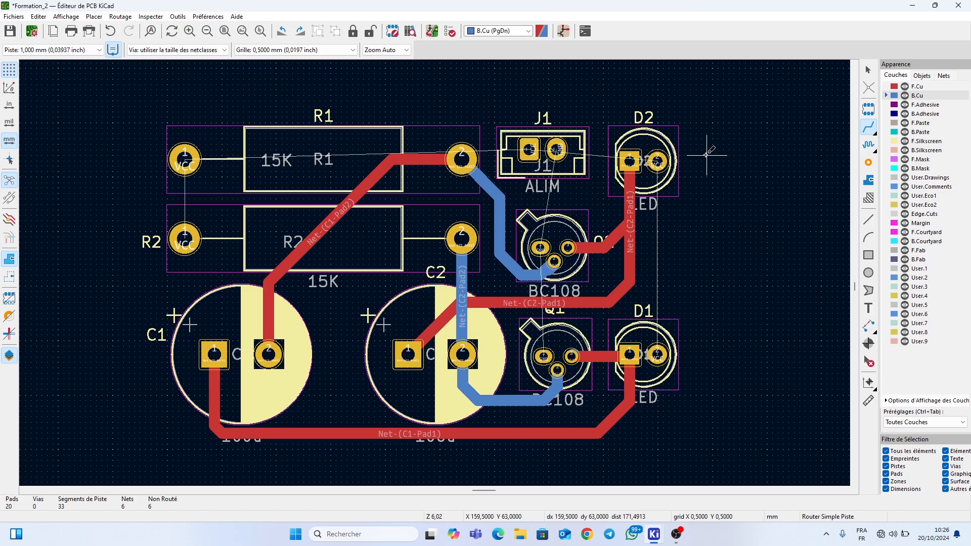
Step: Start a filled zone beyond R1's upper-left corner, assigned to the /VCC net on F.Cu only, with B.Cu excluded
click(868, 181)
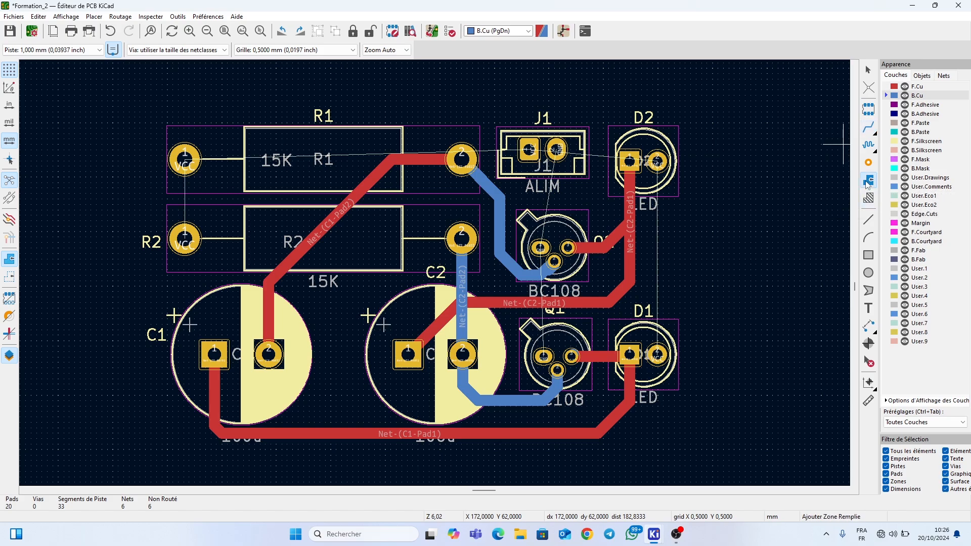
click(140, 90)
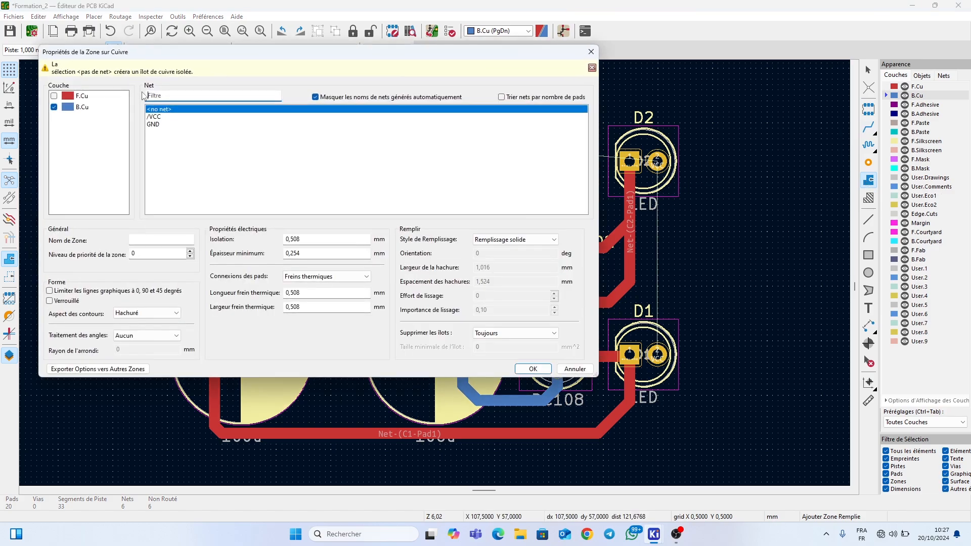
click(164, 117)
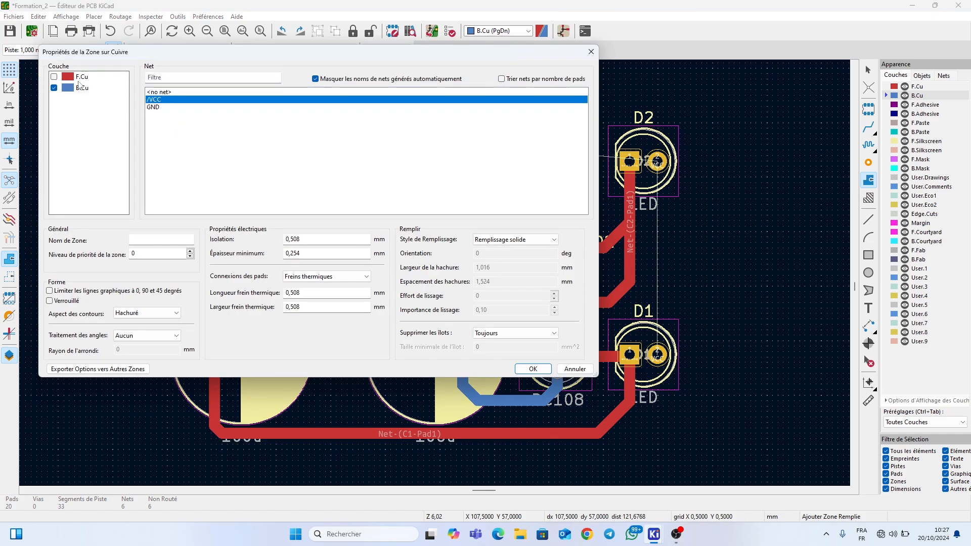
click(54, 77)
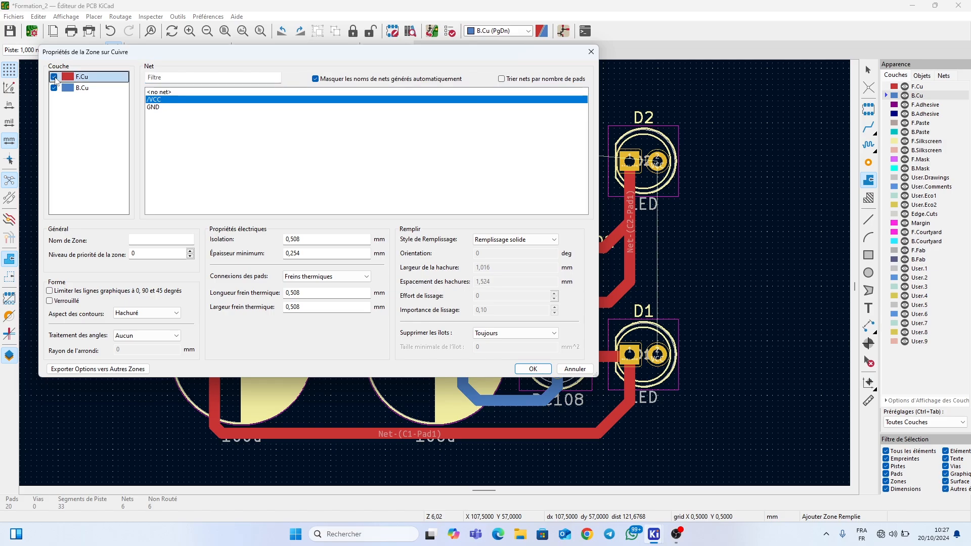
click(55, 88)
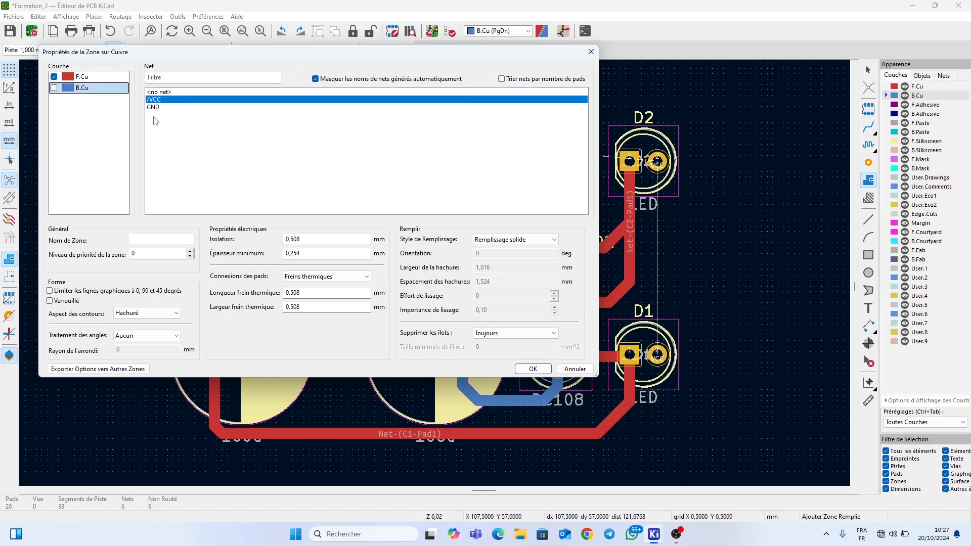
click(531, 368)
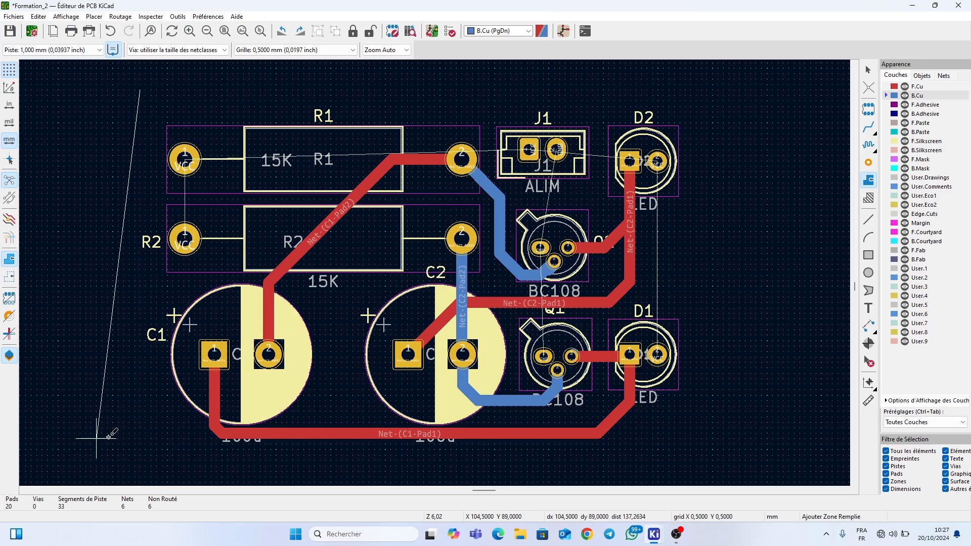
Step: Outline the /VCC zone as a rectangle about 53 by 33.5 mm around all components, close its contour and fill it with copper
click(141, 455)
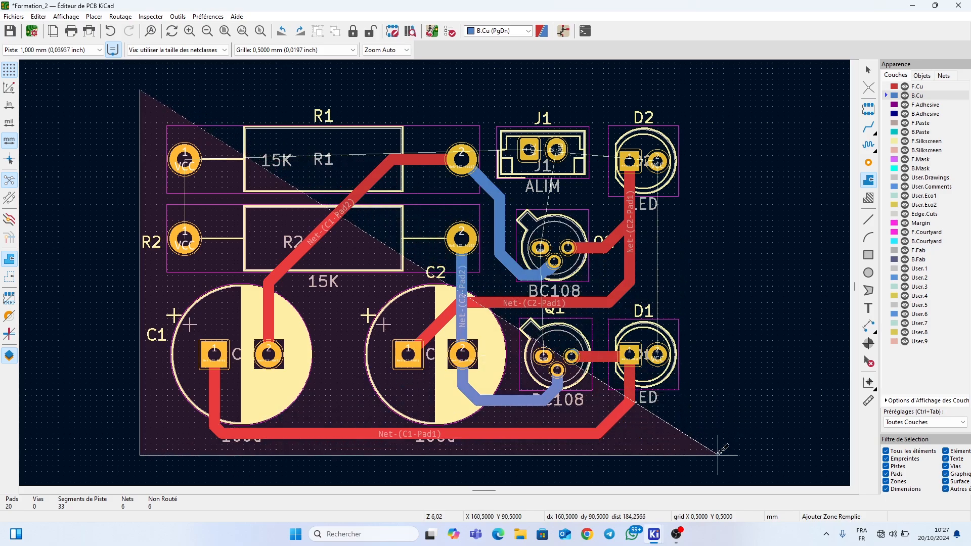
click(718, 453)
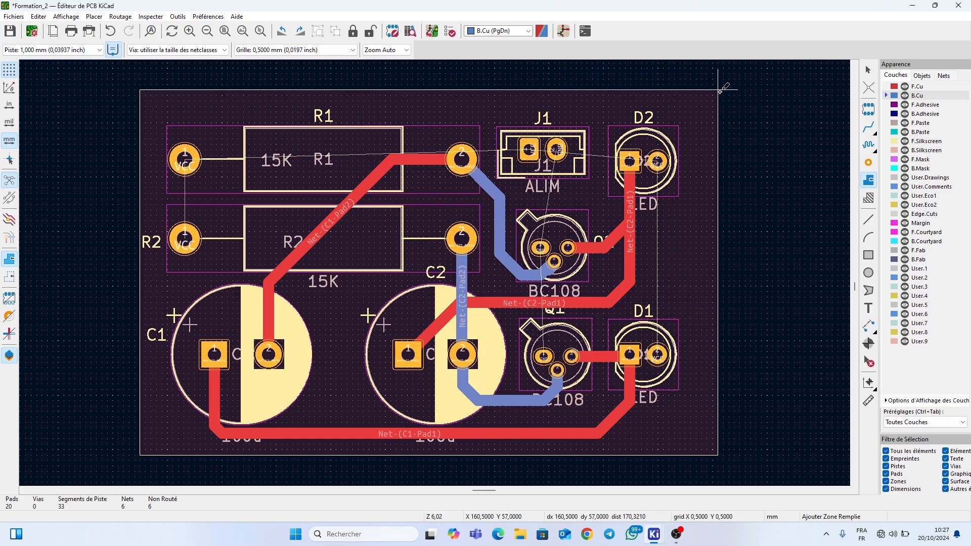
click(719, 90)
right_click(560, 95)
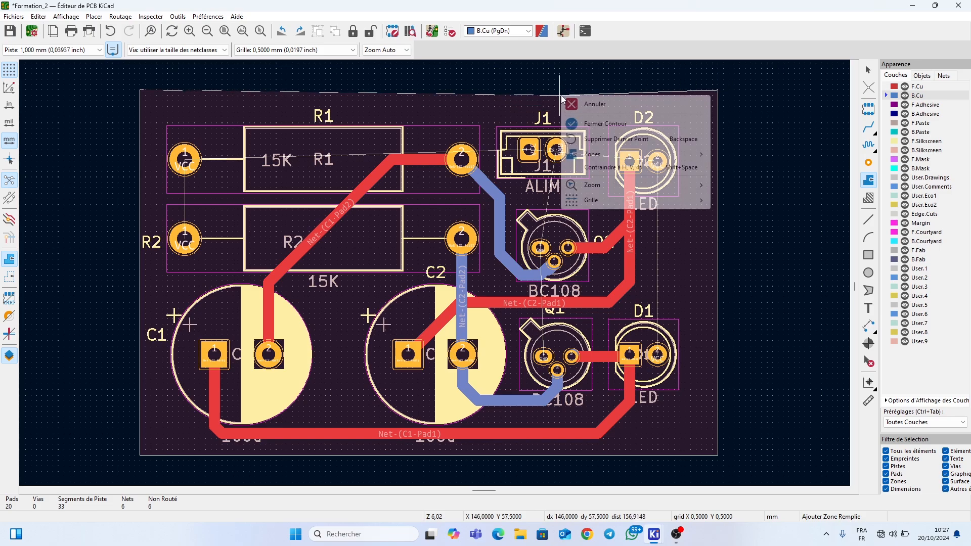
click(605, 124)
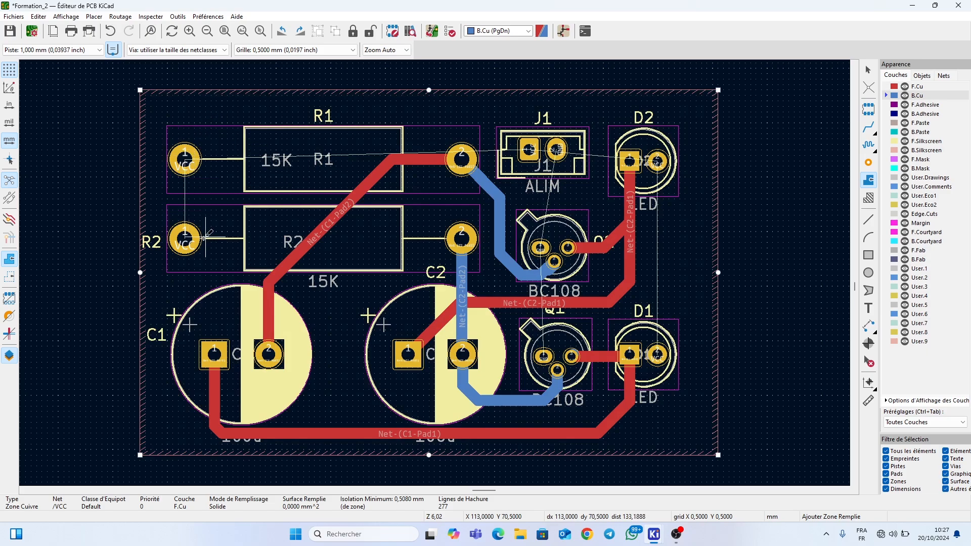
key(b)
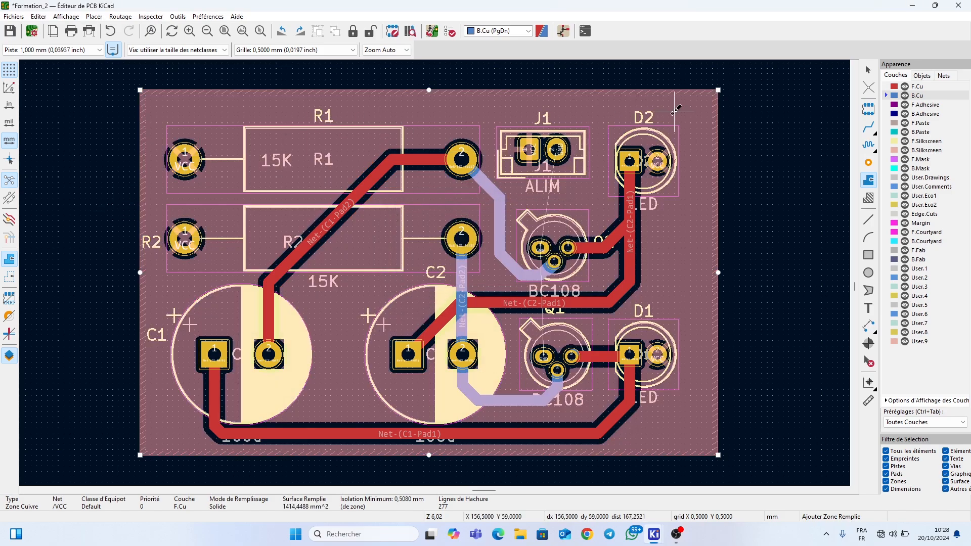
click(868, 70)
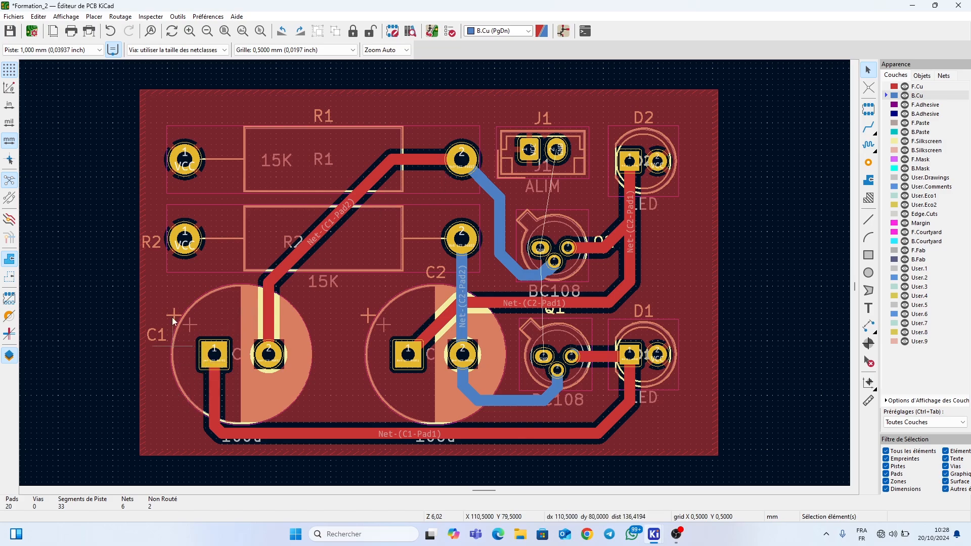
click(194, 223)
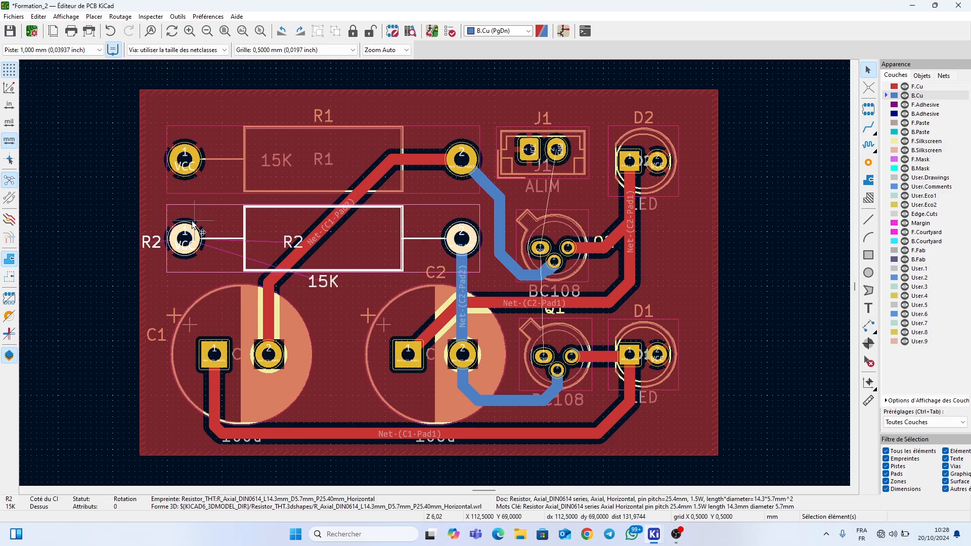
click(249, 116)
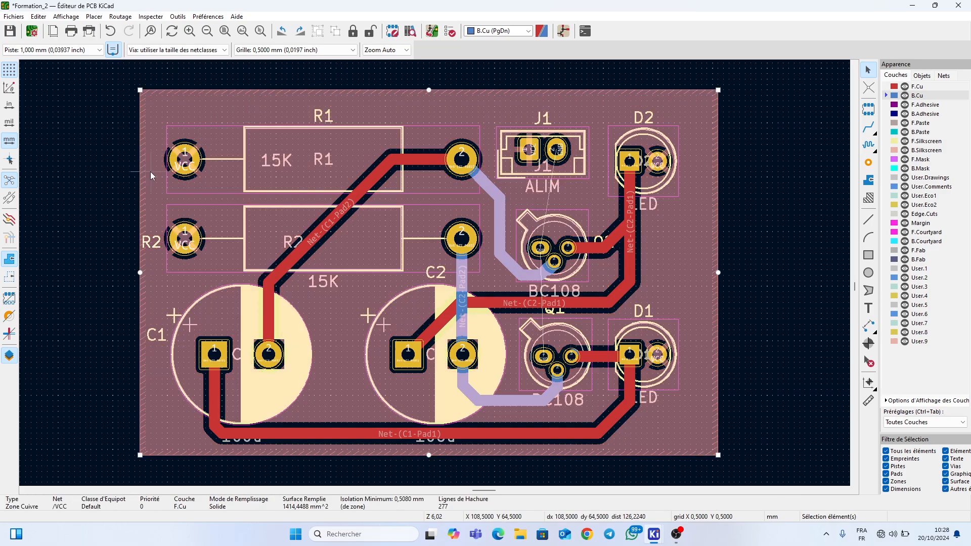
click(187, 165)
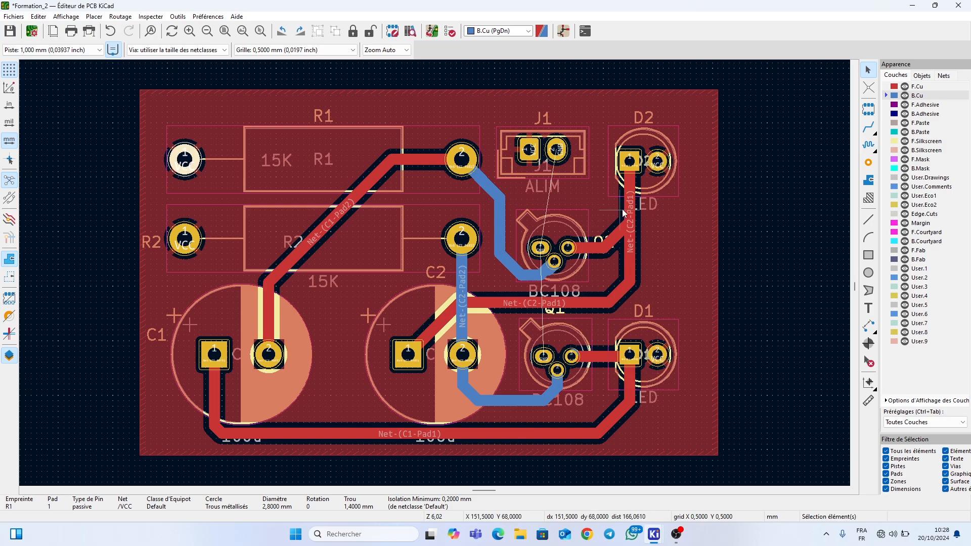
click(773, 246)
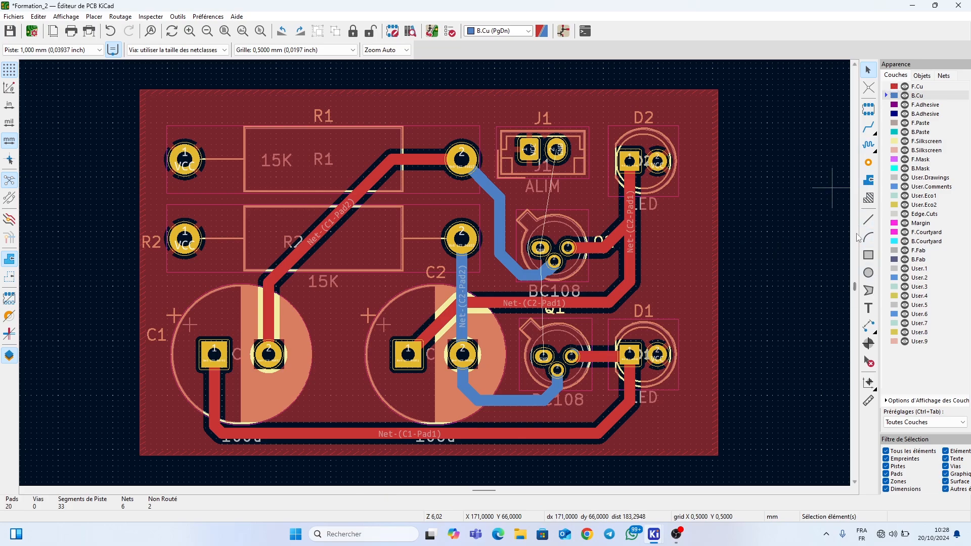
Step: Start a second filled zone at the /VCC zone's upper-left corner, assigned to the GND net on B.Cu
click(868, 181)
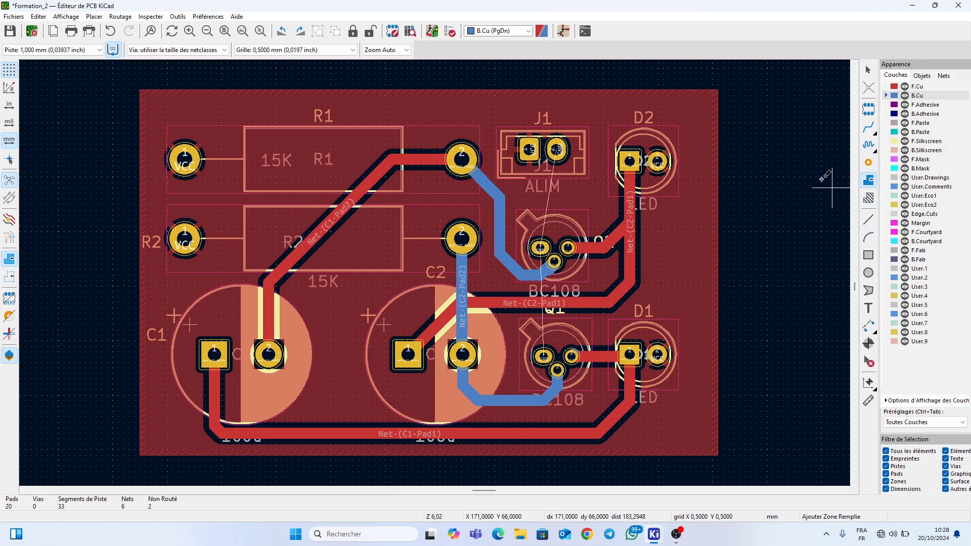
click(141, 89)
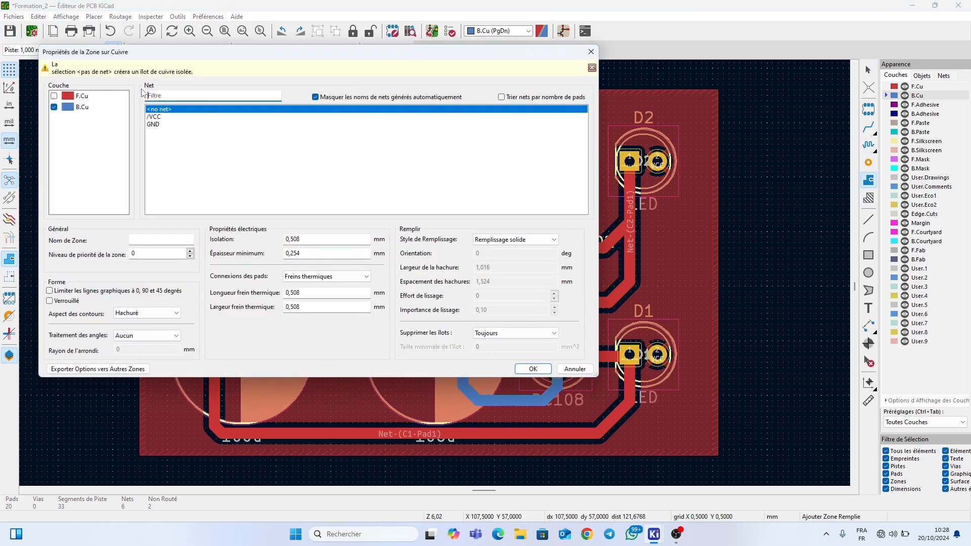
click(154, 125)
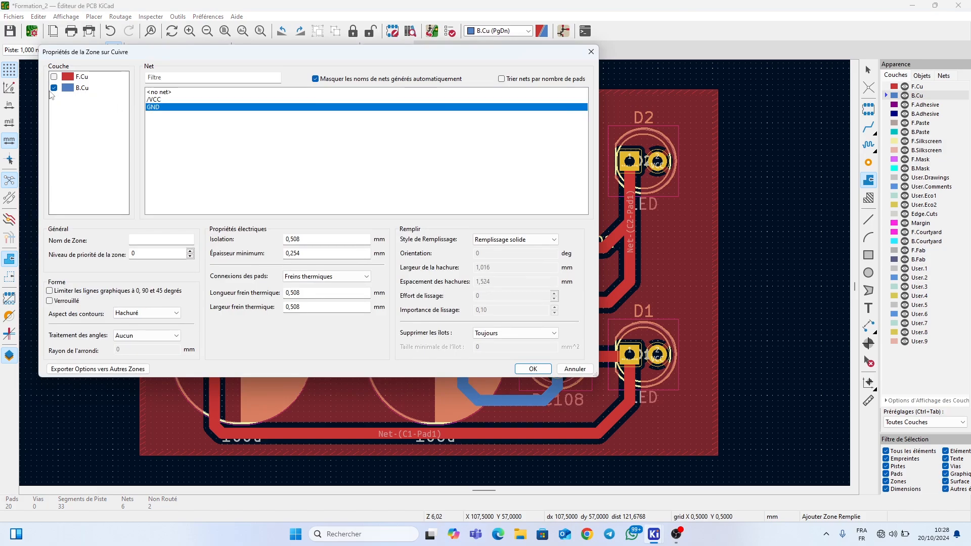
click(534, 369)
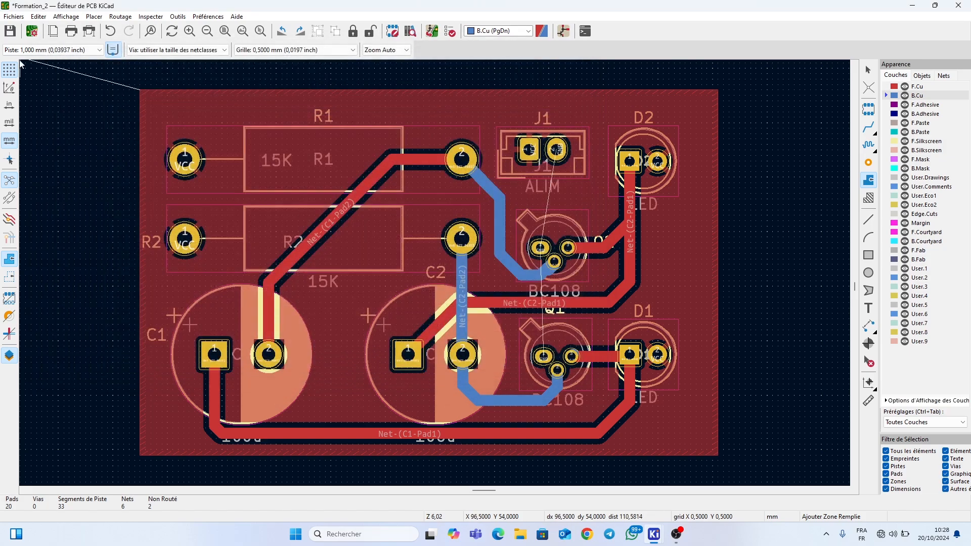
Step: Outline the GND zone over the remaining corners of the /VCC zone's rectangle and close its contour
click(140, 456)
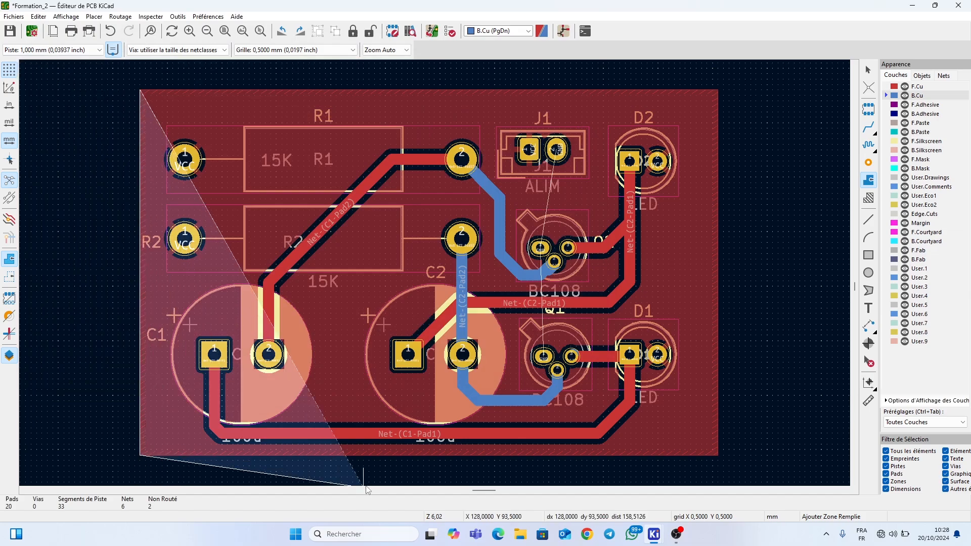
click(719, 456)
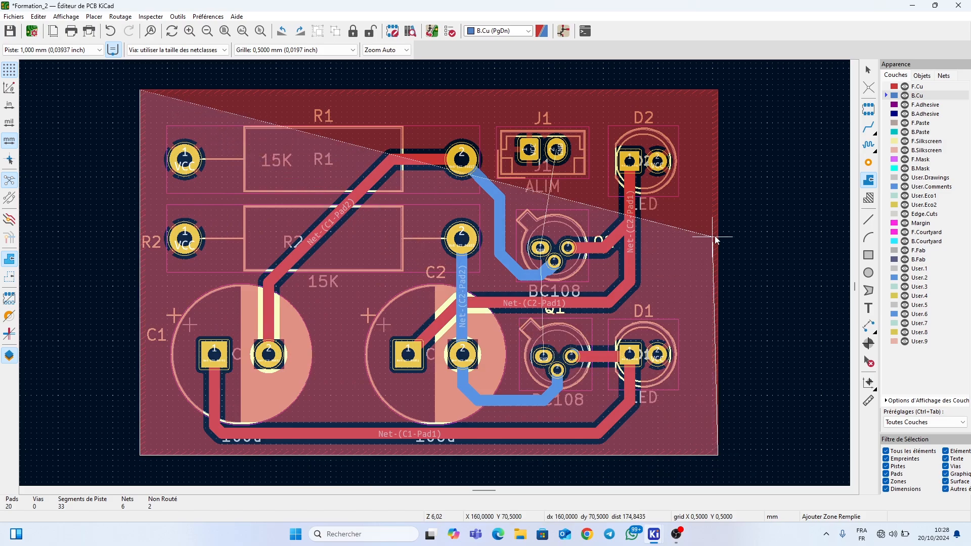
click(719, 90)
right_click(413, 78)
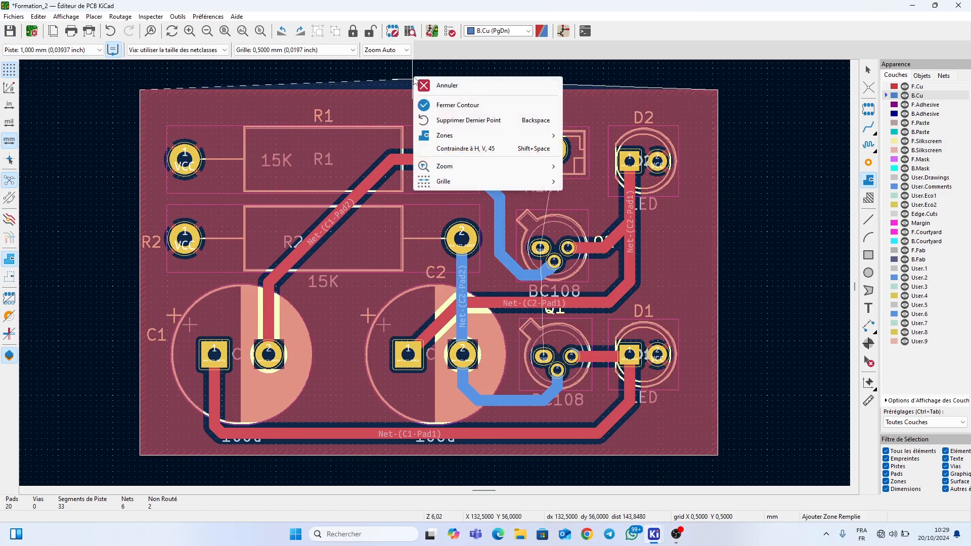
click(440, 105)
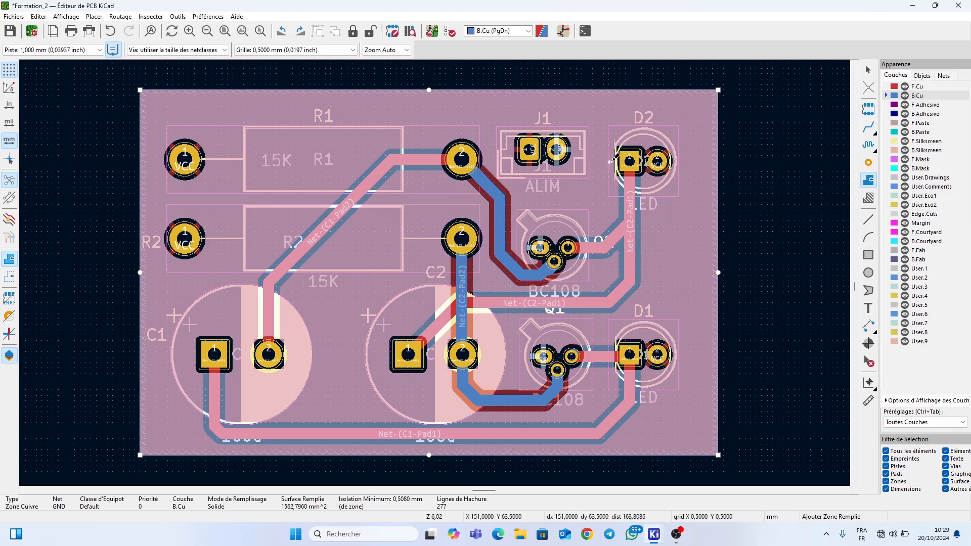
click(868, 69)
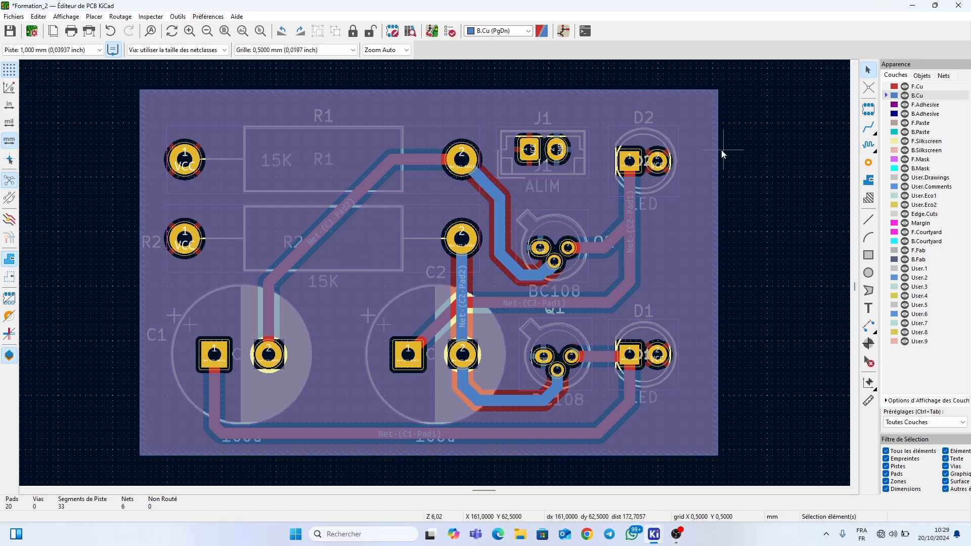
click(663, 190)
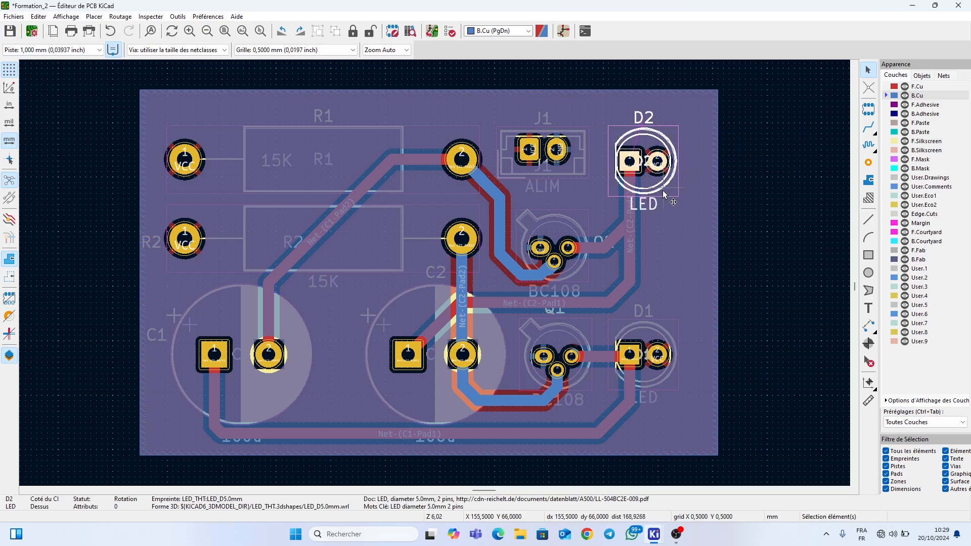
click(696, 266)
click(819, 235)
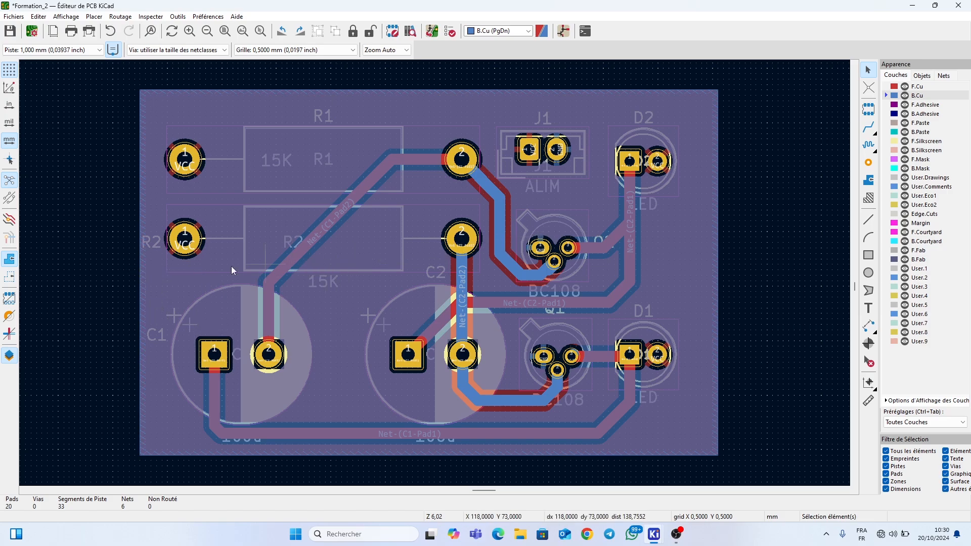
click(156, 241)
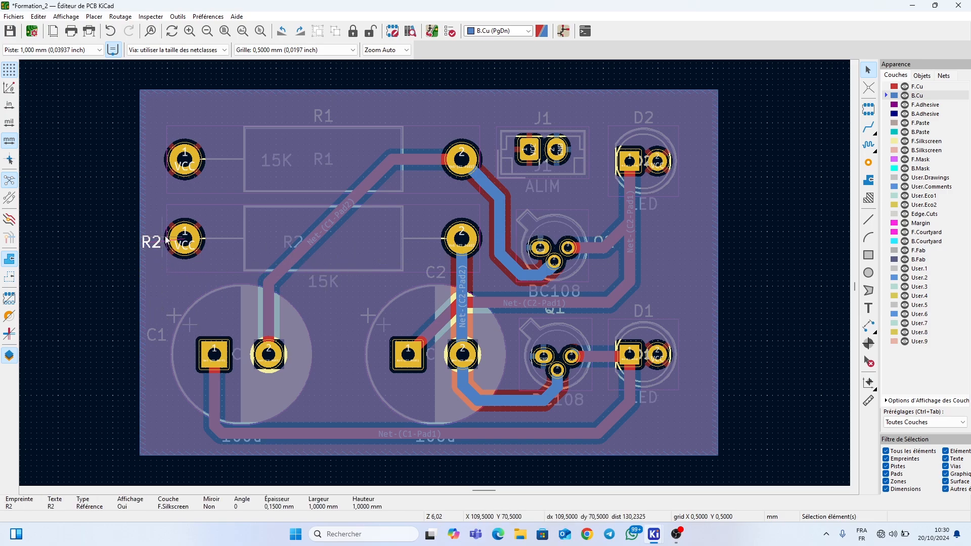